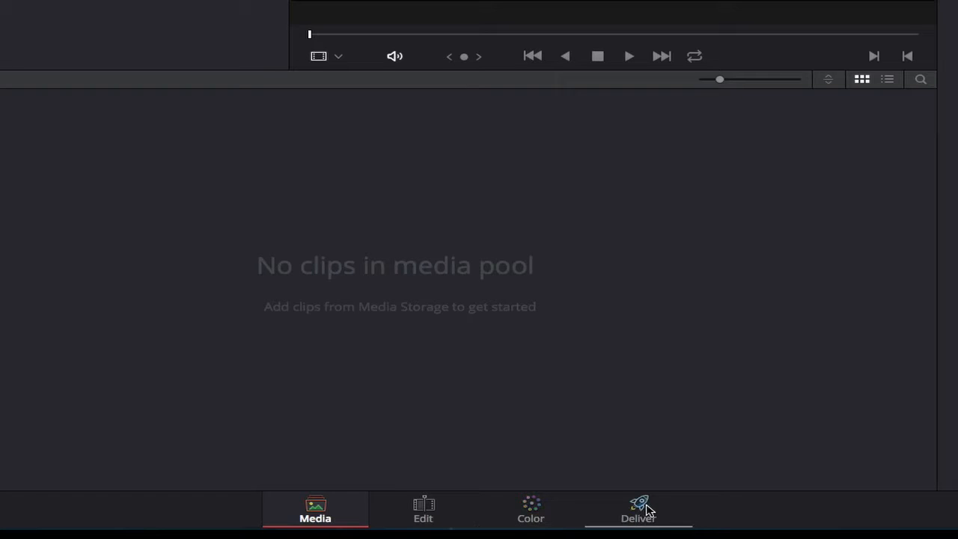
Look through the Edit, Color and Deliver pages and return to the Media page
{"action": "left_click", "coordinate": [421, 513]}
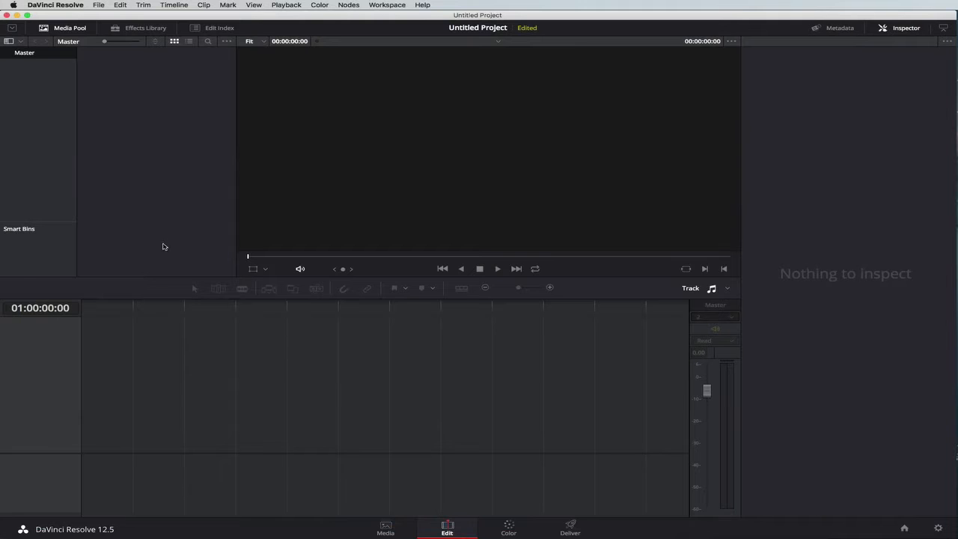
{"action": "left_click", "coordinate": [508, 529]}
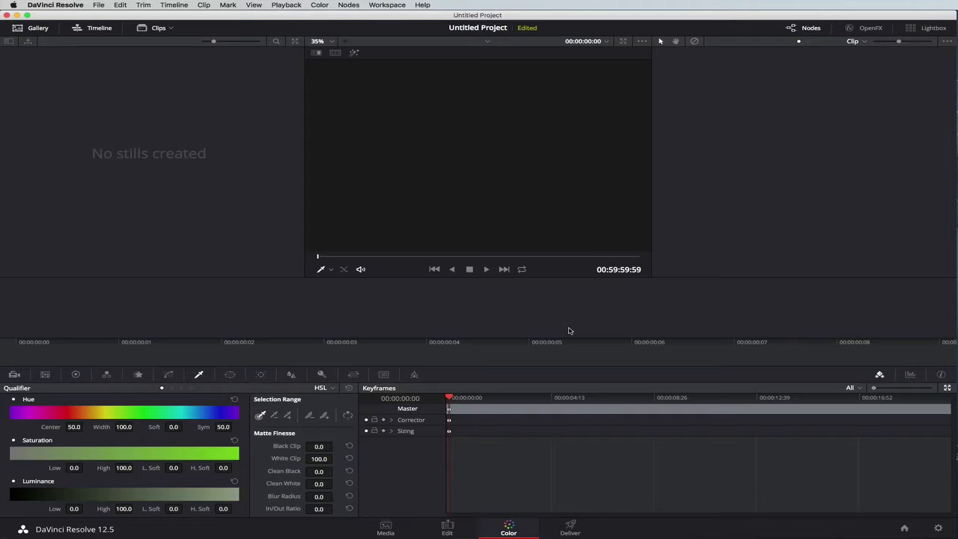
{"action": "left_click", "coordinate": [572, 526]}
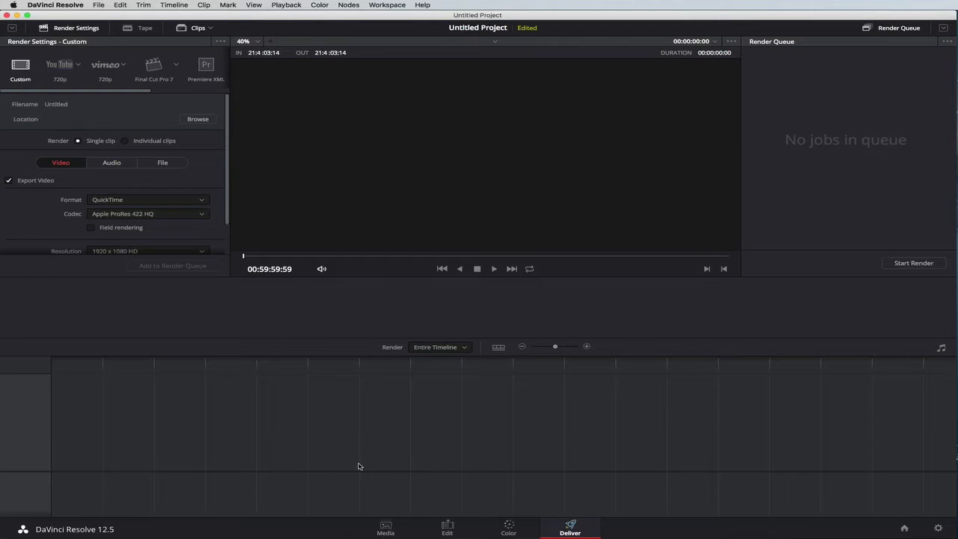
{"action": "left_click", "coordinate": [386, 526]}
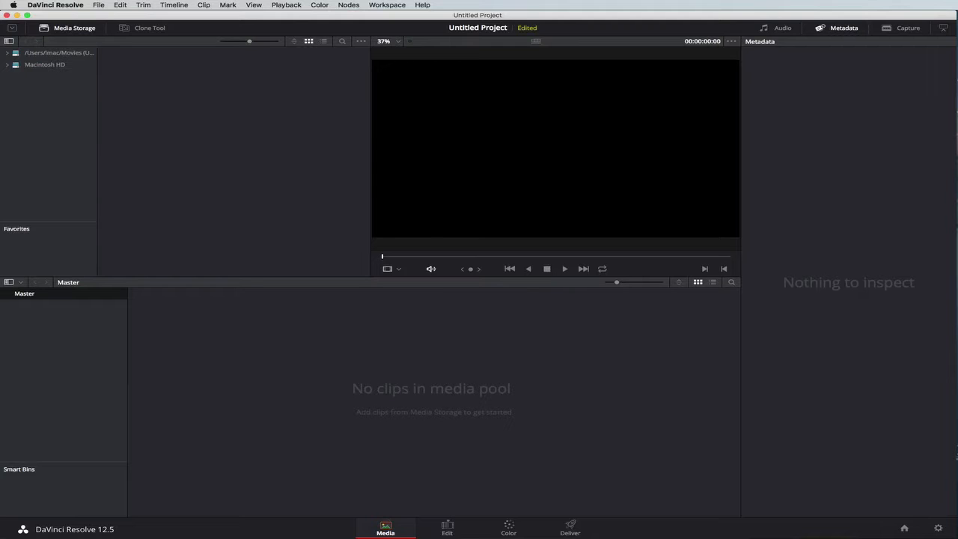
Switch to Finder and view the contents of the audio, images and vision folders inside project 1
{"action": "left_click", "coordinate": [909, 534]}
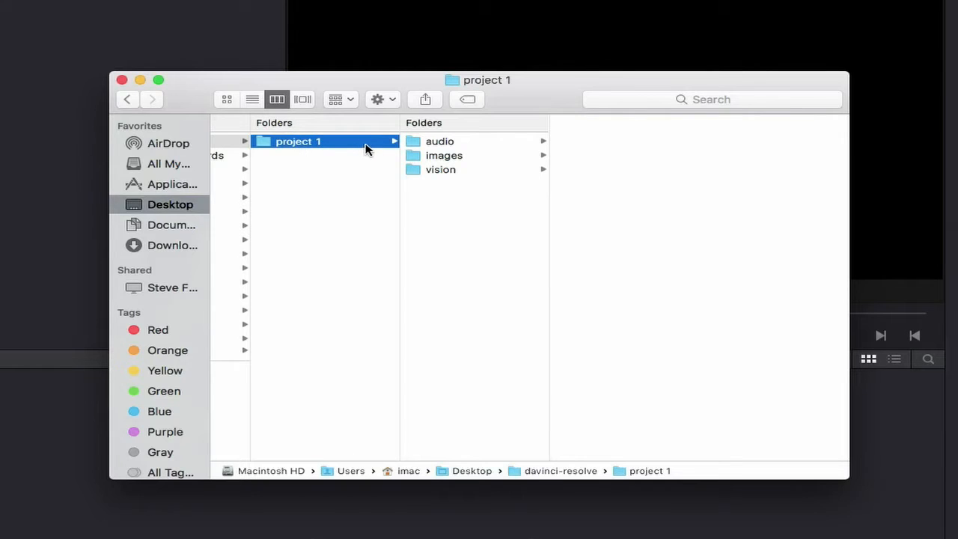
{"action": "scroll", "coordinate": [453, 138], "scroll_direction": "right", "scroll_amount": 1}
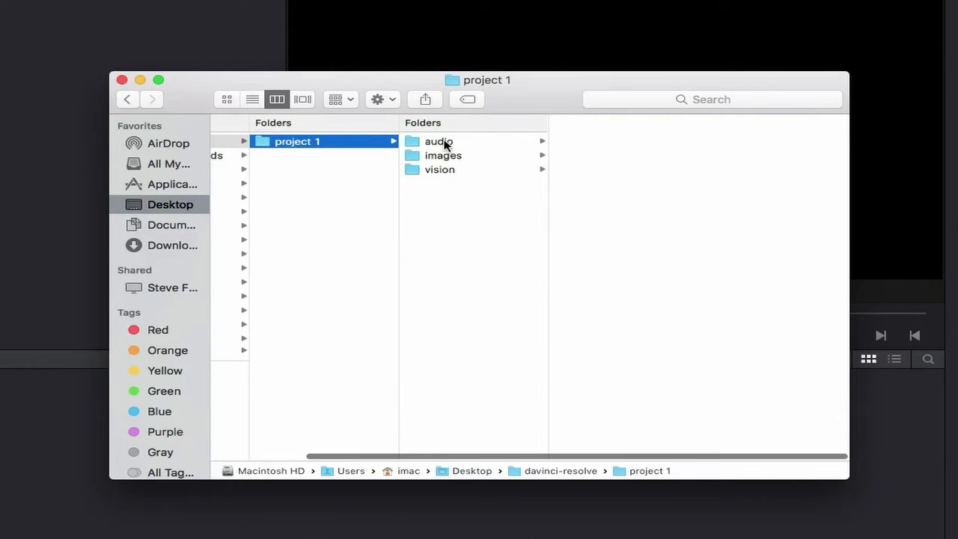
{"action": "left_click", "coordinate": [444, 143]}
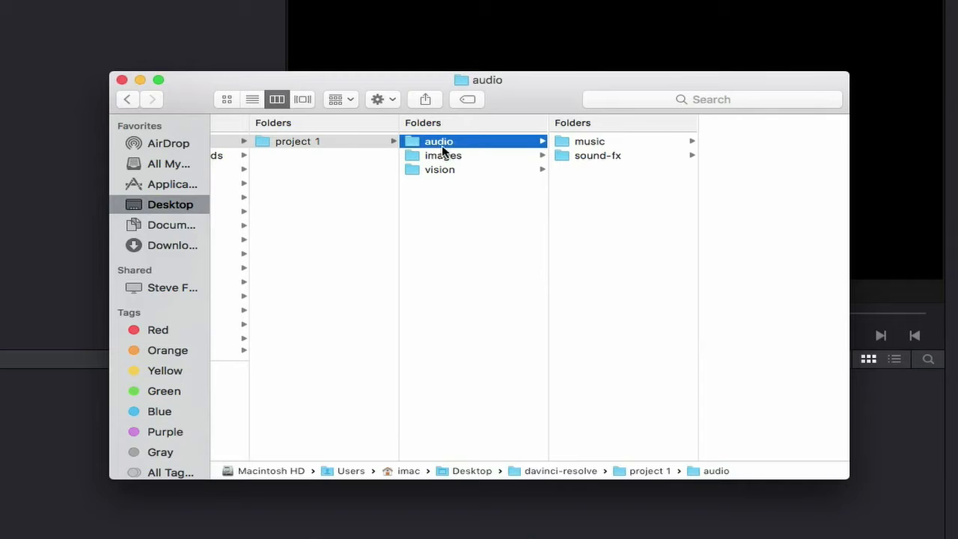
{"action": "left_click", "coordinate": [452, 155]}
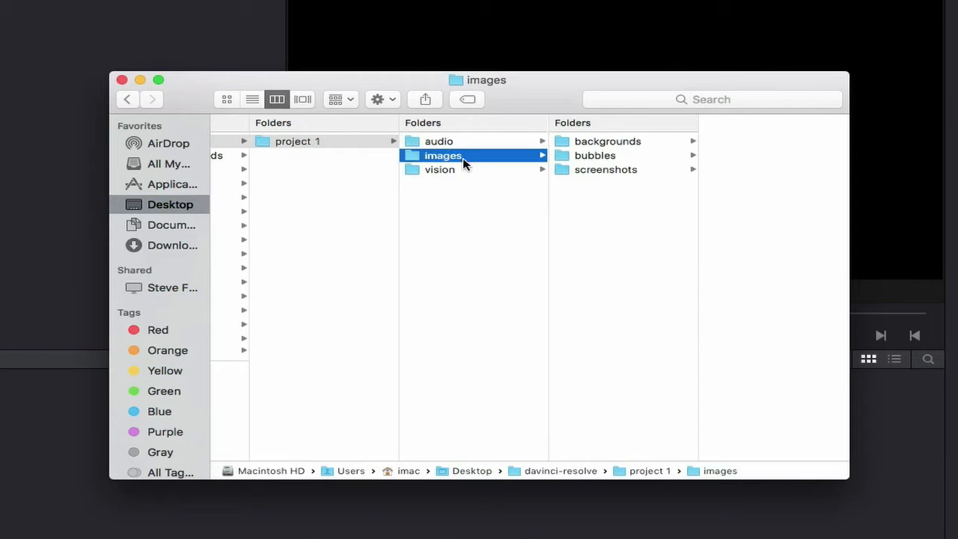
{"action": "left_click", "coordinate": [449, 170]}
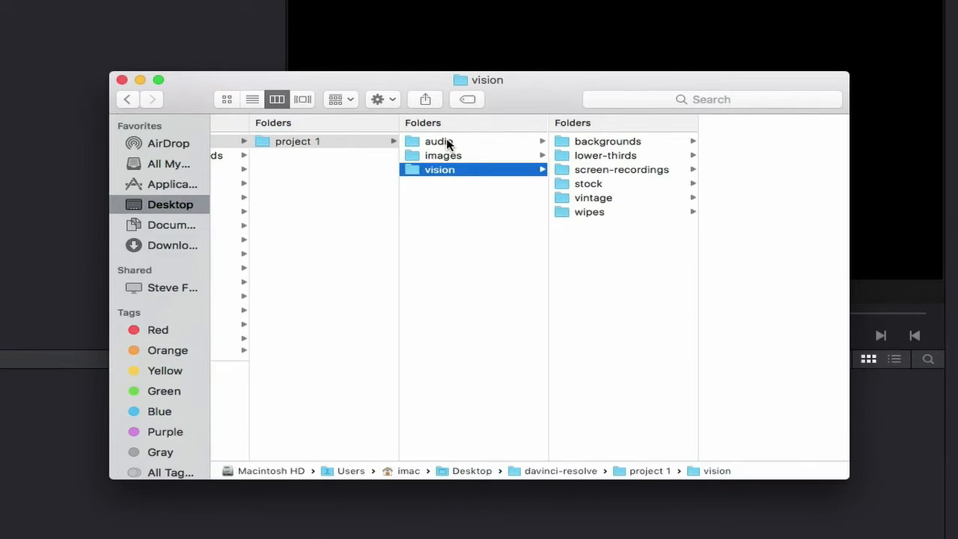
Browse the music and sound-fx folders inside audio, previewing Energy of Beauty.wav
{"action": "left_click", "coordinate": [446, 142]}
{"action": "left_click", "coordinate": [589, 146]}
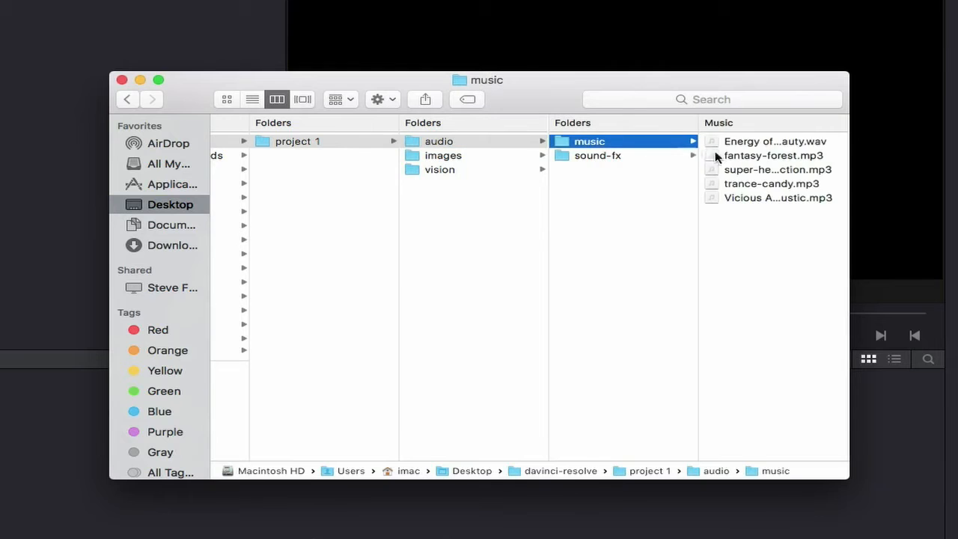
{"action": "left_click", "coordinate": [767, 142]}
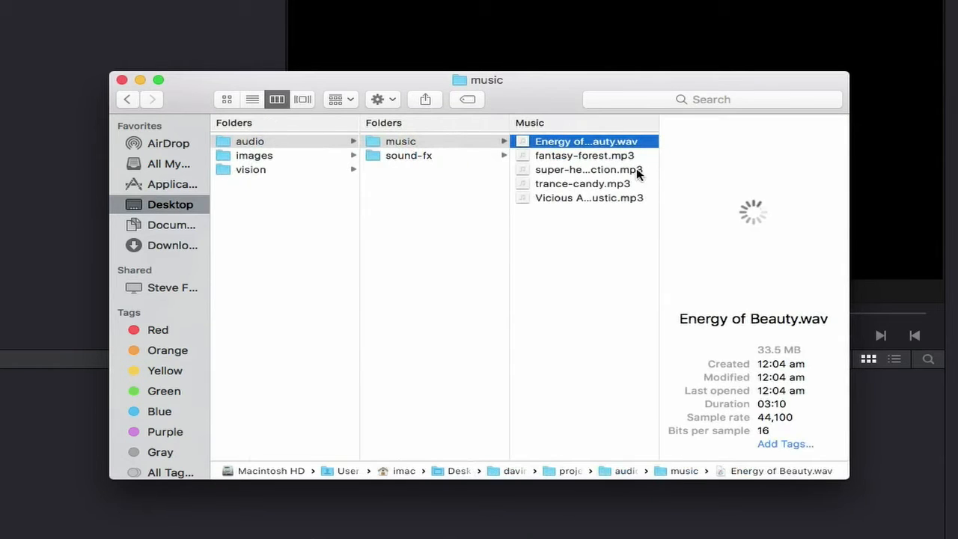
{"action": "left_click", "coordinate": [413, 158]}
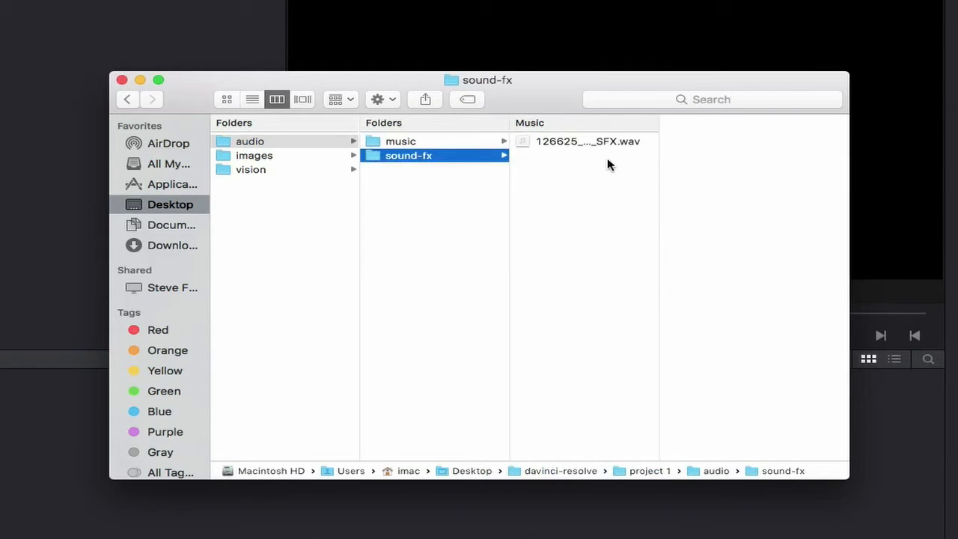
Preview autumn-leaves.jpg and grass.jpg in the images backgrounds folder and both PNG files in the bubbles folder
{"action": "left_click", "coordinate": [255, 159]}
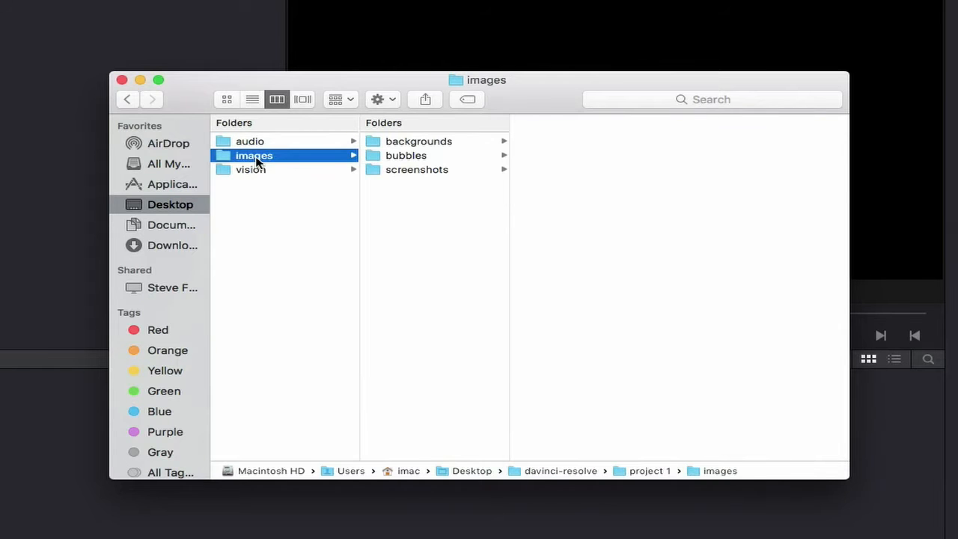
{"action": "left_click", "coordinate": [409, 142]}
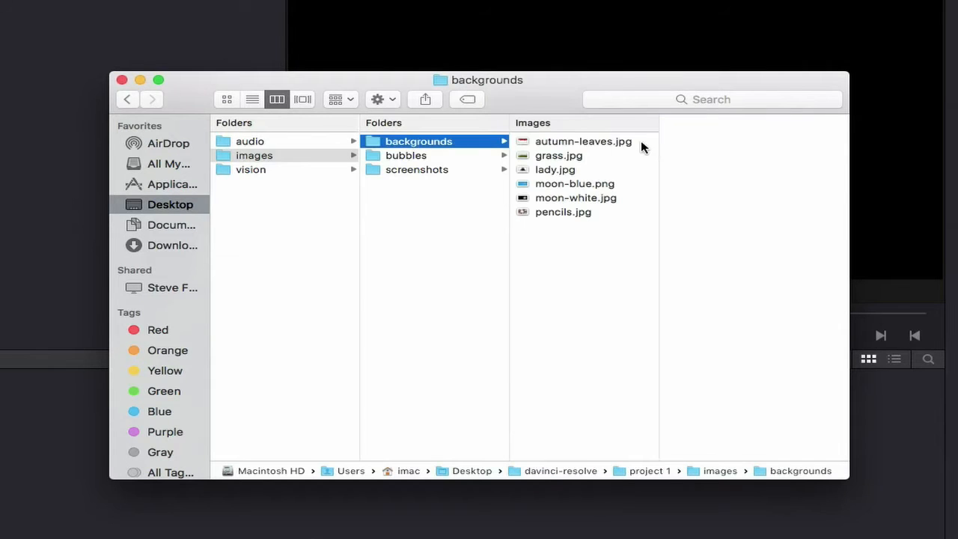
{"action": "left_click", "coordinate": [573, 141]}
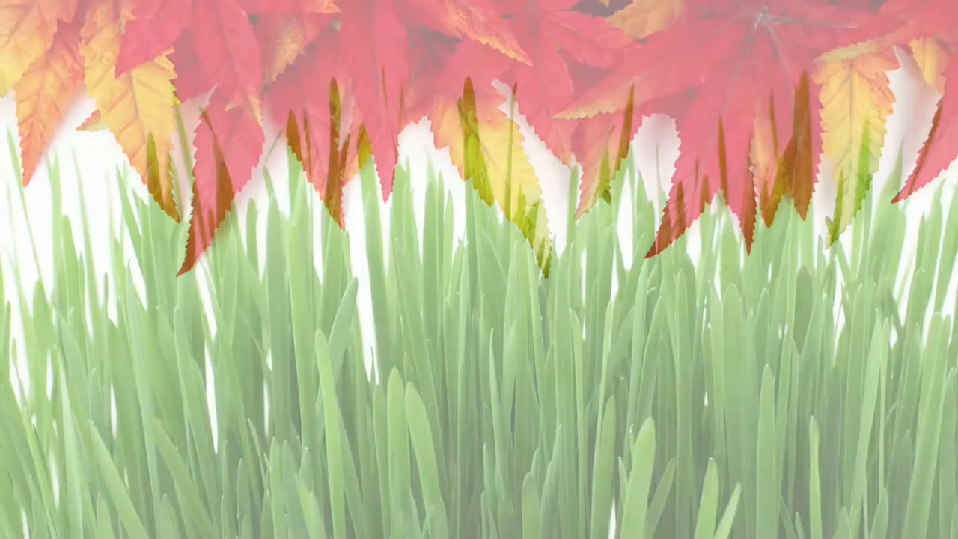
{"action": "key", "text": "Down"}
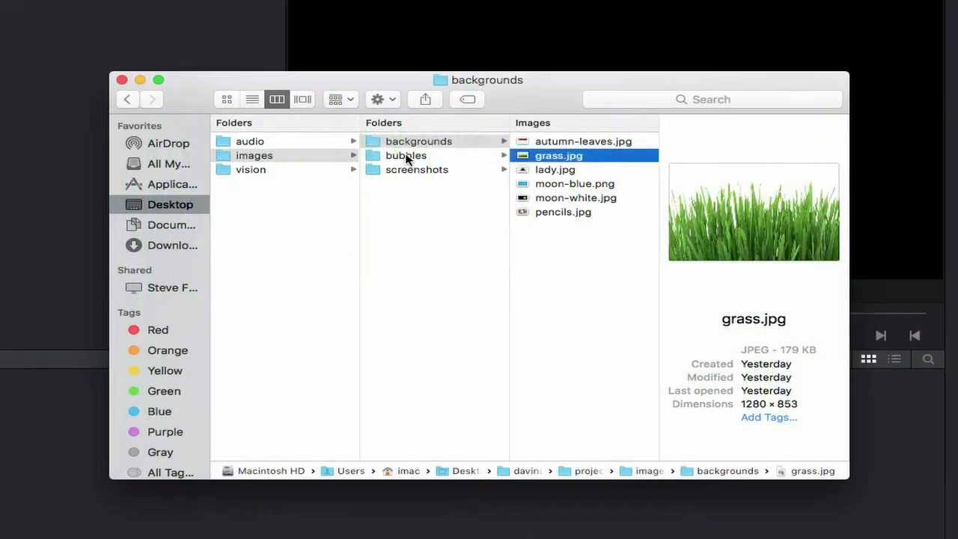
{"action": "left_click", "coordinate": [407, 156]}
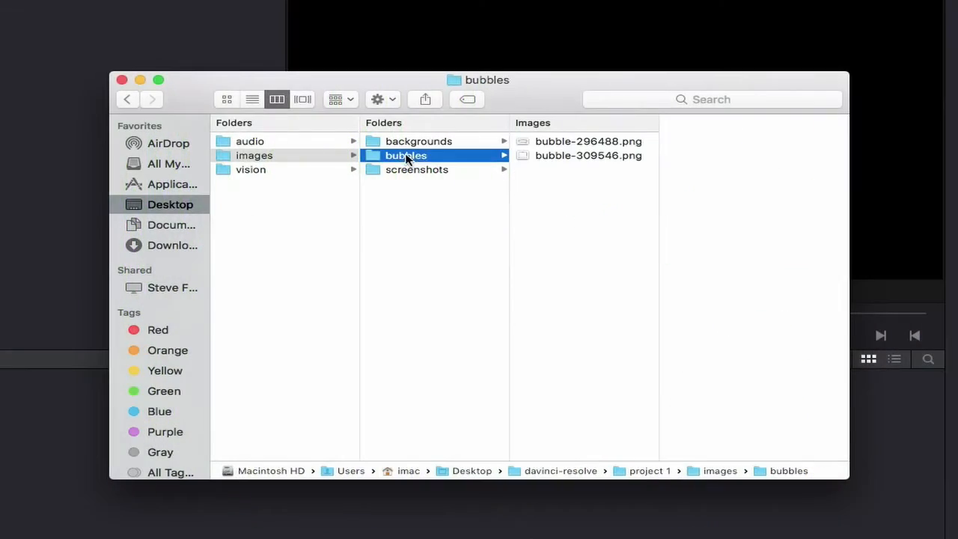
{"action": "left_click", "coordinate": [581, 147]}
{"action": "left_click", "coordinate": [582, 157]}
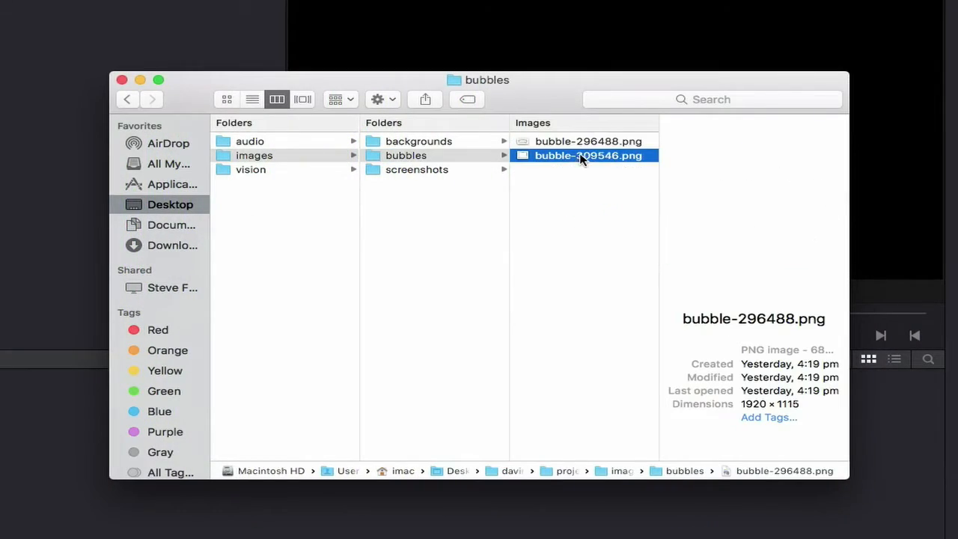
Preview freebackgroundtracks.png, freestockmusic.png and pond5-stock-video-footage.png in the screenshots folder
{"action": "left_click", "coordinate": [425, 171]}
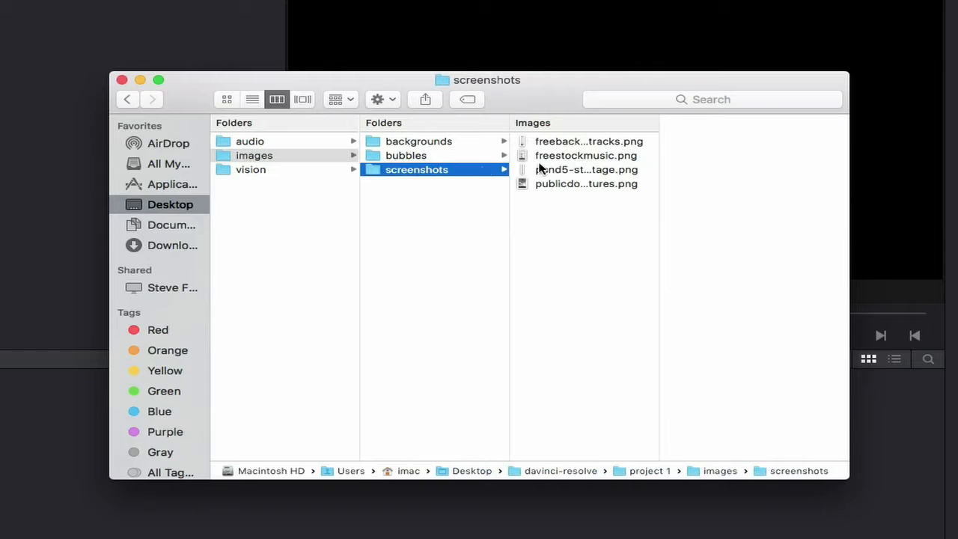
{"action": "left_click", "coordinate": [591, 144]}
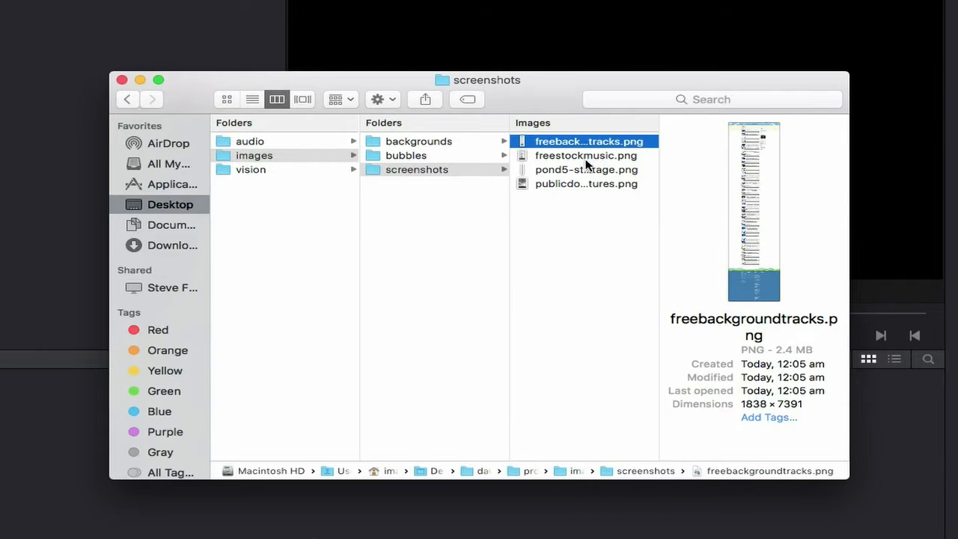
{"action": "left_click", "coordinate": [584, 157]}
{"action": "left_click", "coordinate": [587, 172]}
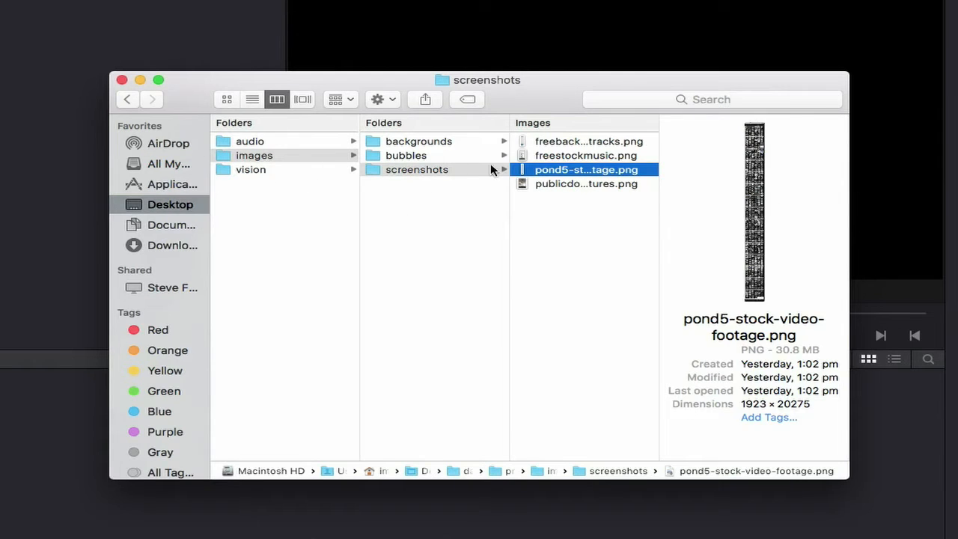
Play previews of abstract-lines.mp4 and earth.mp4 from the backgrounds folder inside vision
{"action": "left_click", "coordinate": [252, 171]}
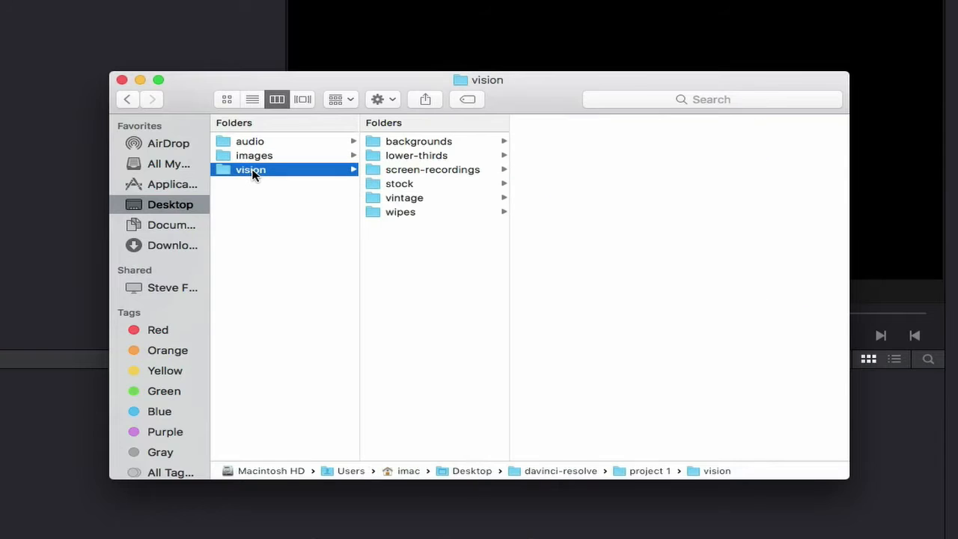
{"action": "left_click", "coordinate": [409, 145]}
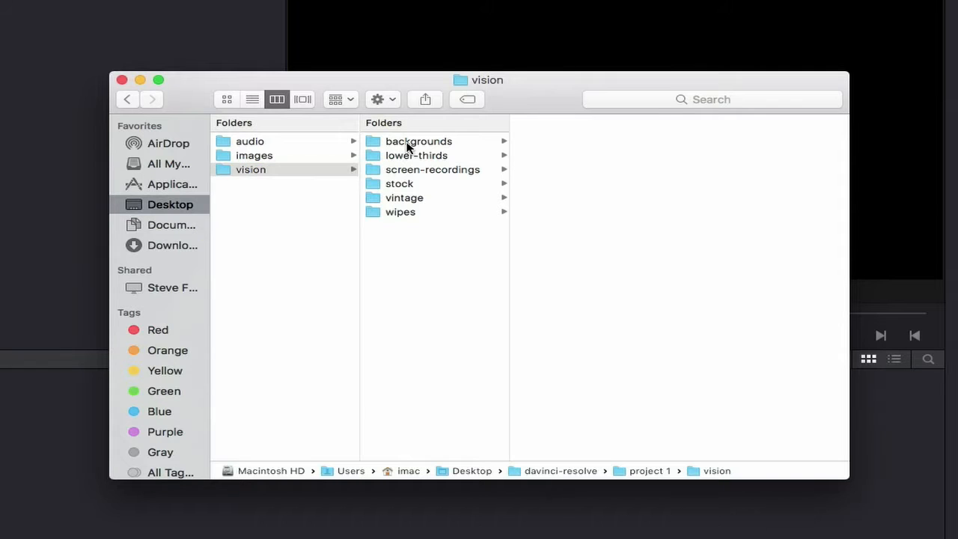
{"action": "left_click", "coordinate": [578, 145]}
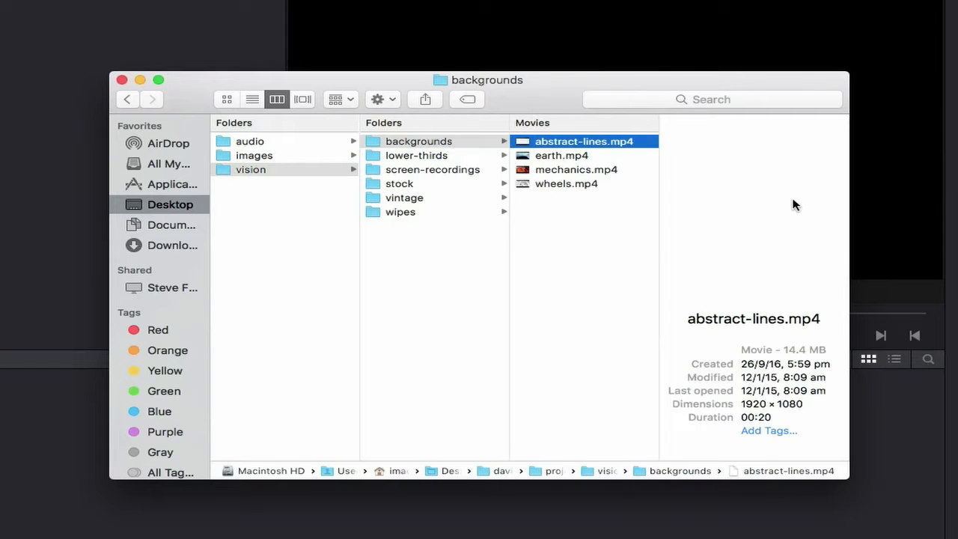
{"action": "left_click", "coordinate": [754, 212]}
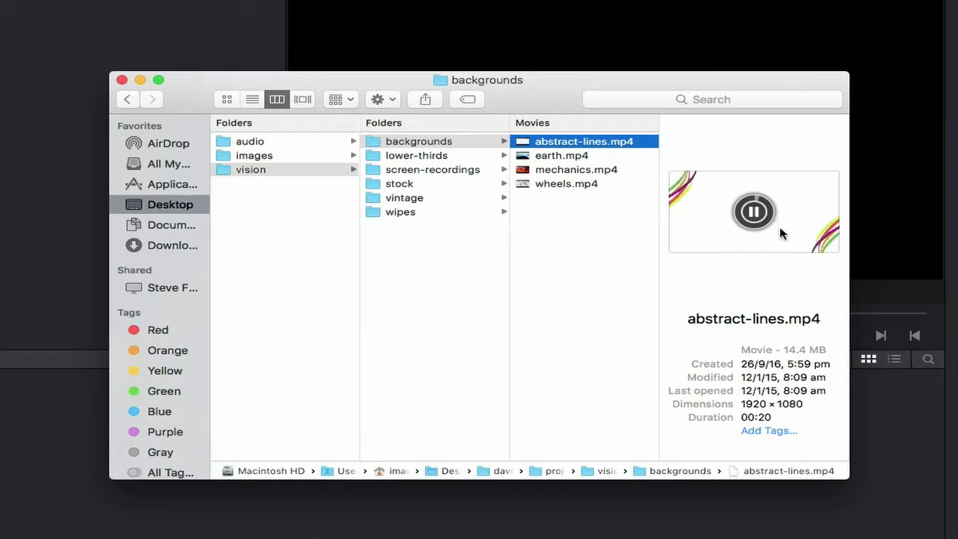
{"action": "left_click", "coordinate": [550, 156]}
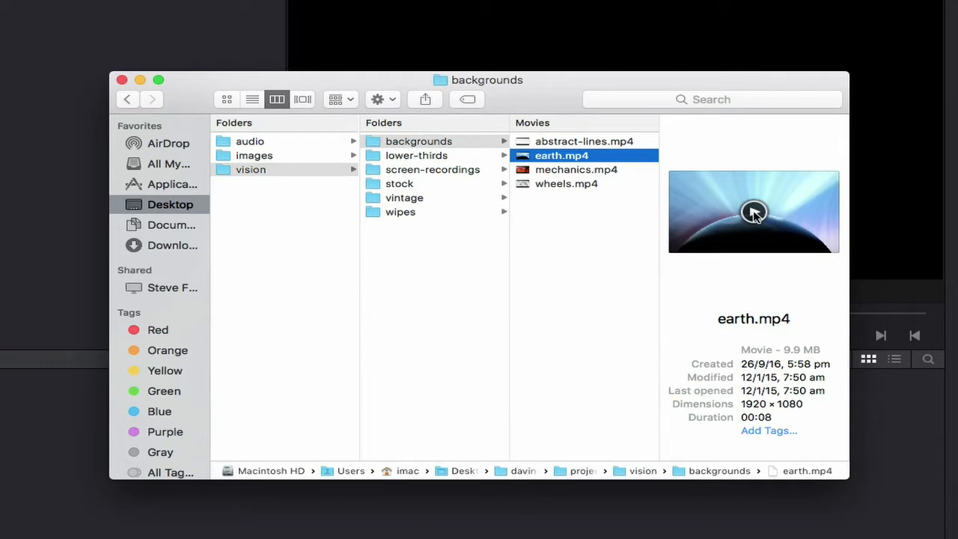
{"action": "left_click", "coordinate": [754, 213]}
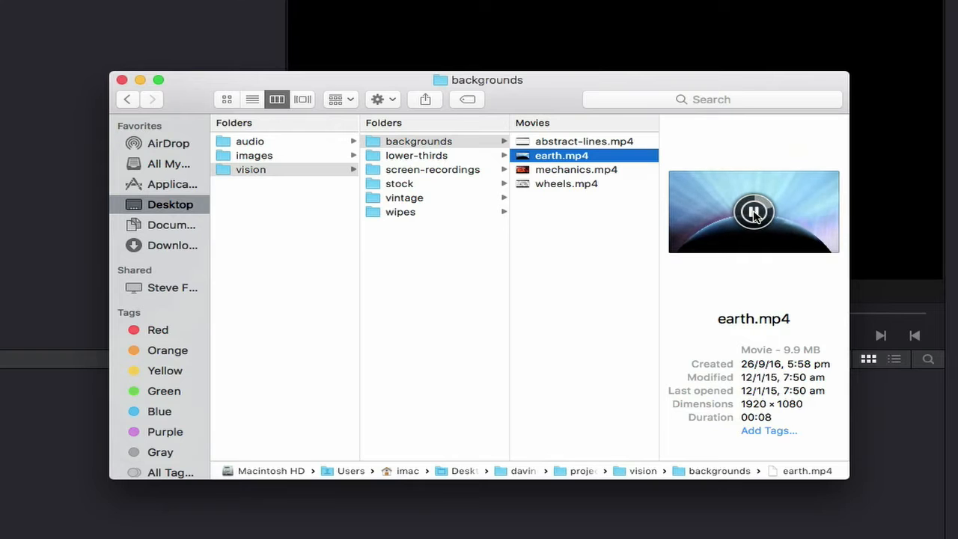
Play the preview of 1645357_loopingWays_HD_LT.mov in the lower-thirds folder
{"action": "left_click", "coordinate": [415, 157]}
{"action": "left_click", "coordinate": [561, 142]}
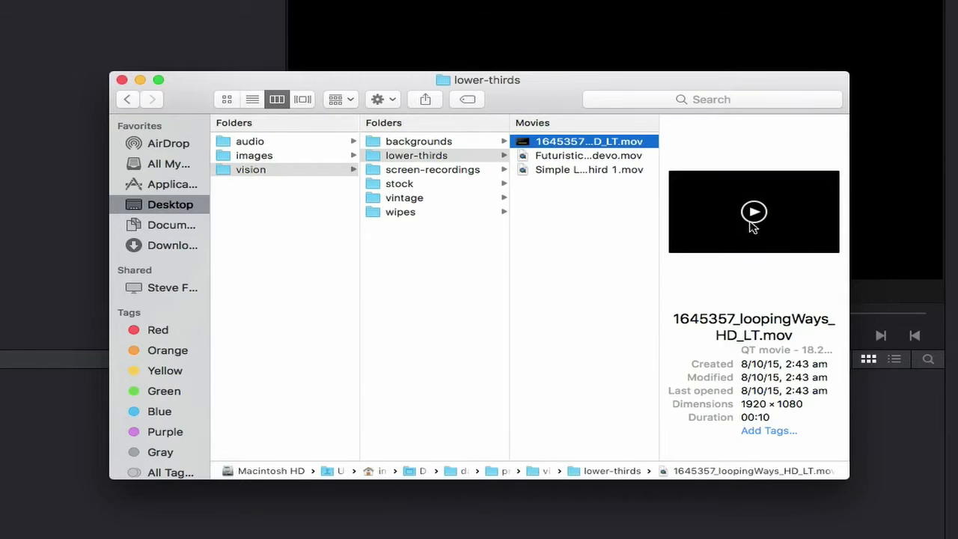
{"action": "left_click", "coordinate": [753, 212]}
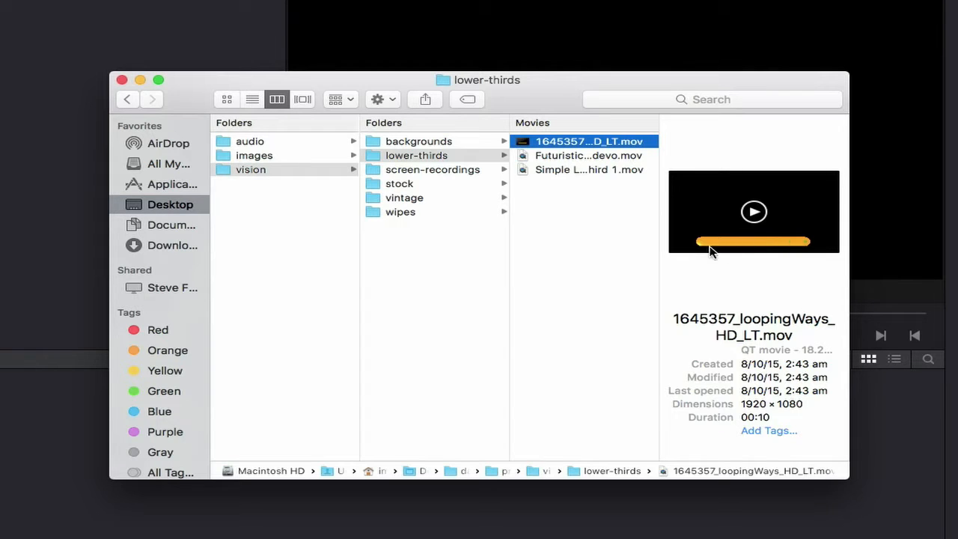
Look through the screen-recordings, stock and vintage folders inside vision, previewing the high-school cafeteria clip in vintage
{"action": "left_click", "coordinate": [421, 171]}
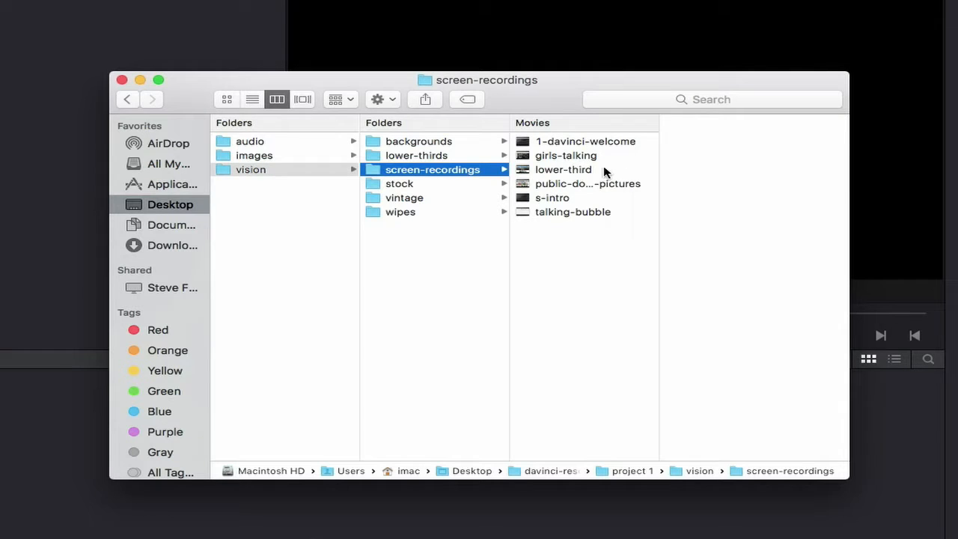
{"action": "left_click", "coordinate": [394, 185]}
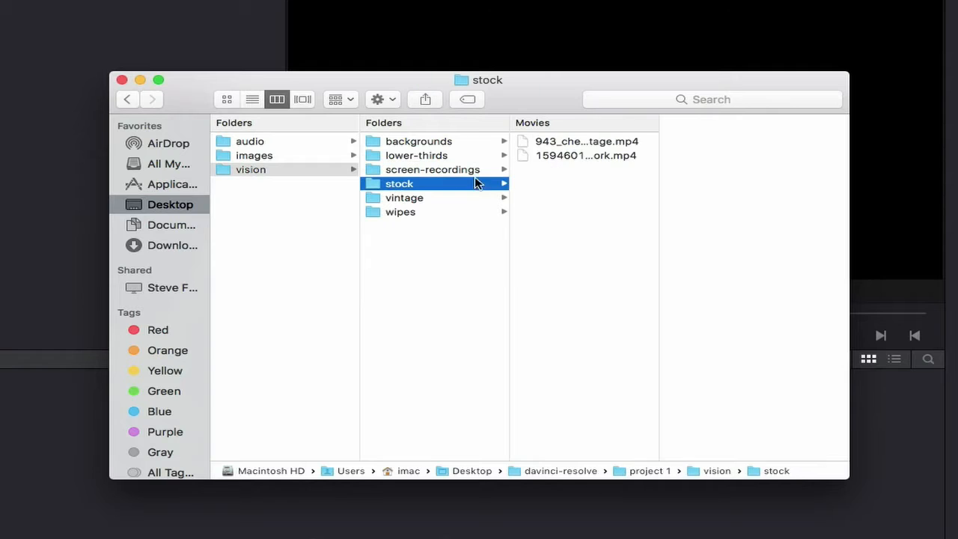
{"action": "left_click", "coordinate": [566, 143]}
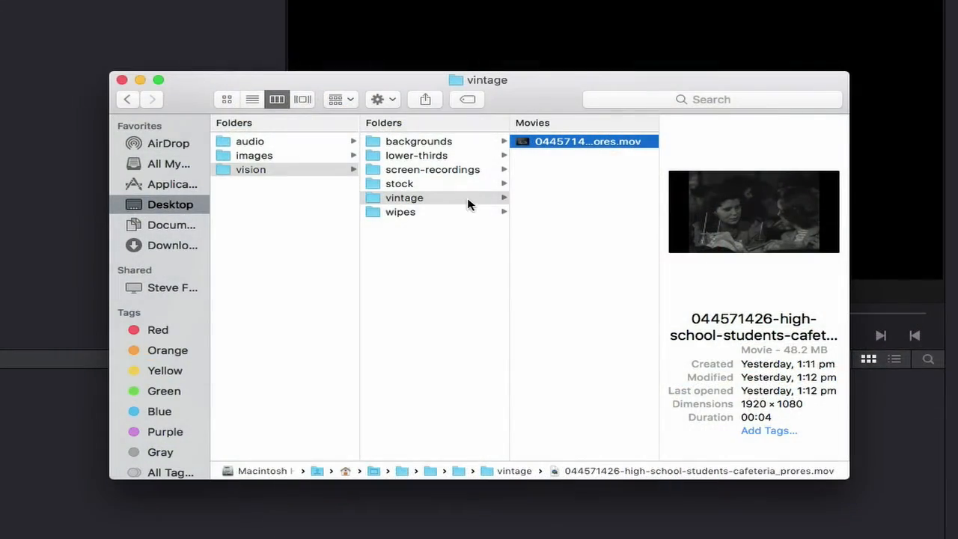
{"action": "mouse_move", "coordinate": [730, 251]}
Play the preview of 0170_Swipes_HD.mov in the wipes folder and return to the vision backgrounds folder
{"action": "left_click", "coordinate": [397, 213]}
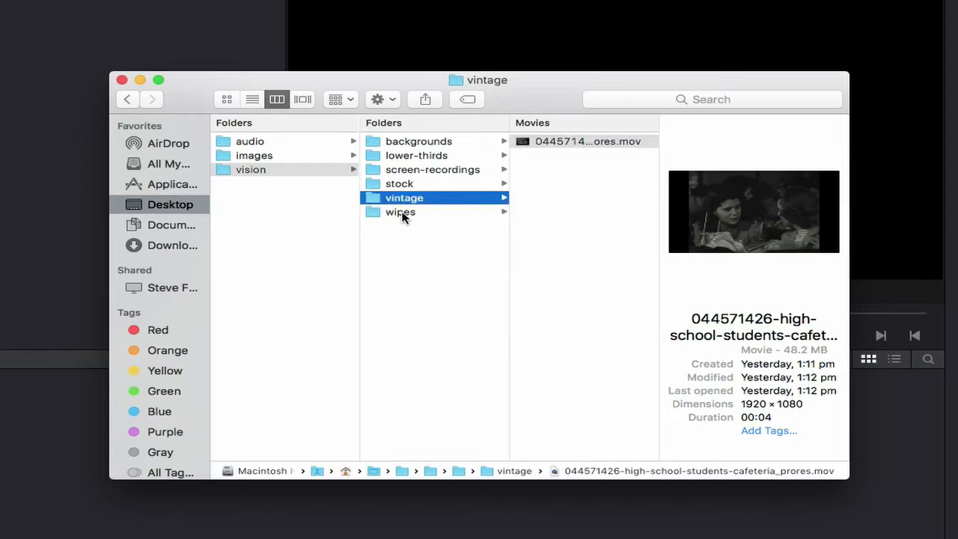
{"action": "left_click", "coordinate": [586, 142]}
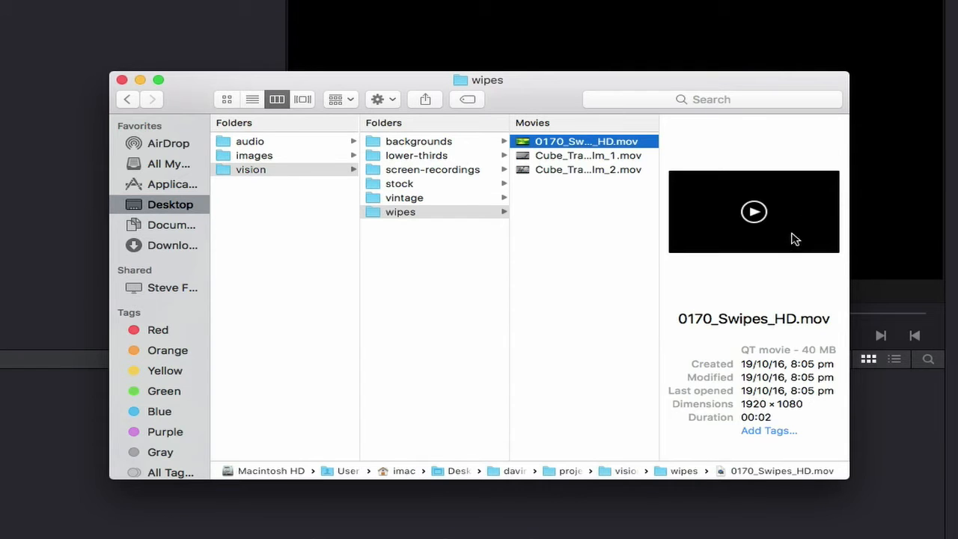
{"action": "left_click", "coordinate": [754, 212]}
{"action": "left_click", "coordinate": [406, 147]}
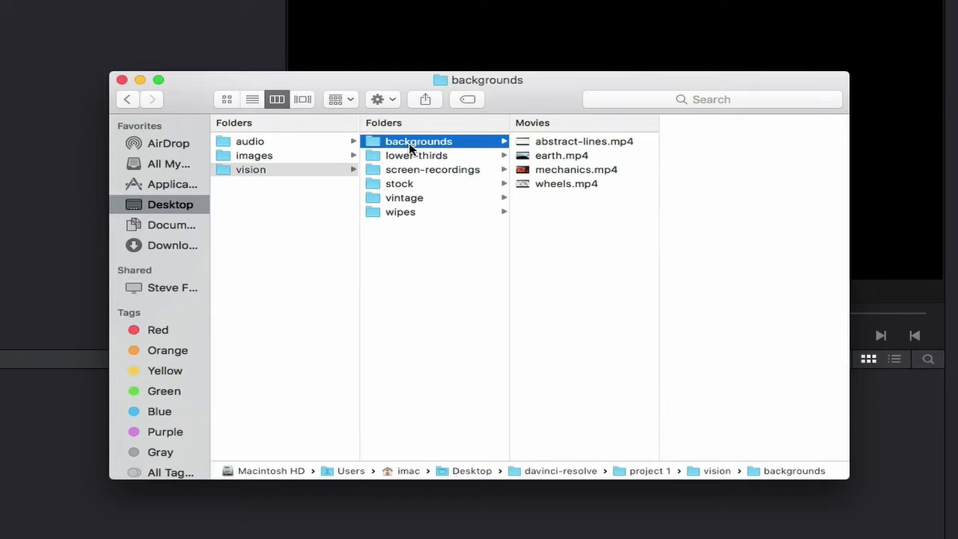
Import earth.mp4 from the backgrounds folder into the media pool, changing the project frame rate and video format to match
{"action": "left_click", "coordinate": [560, 155]}
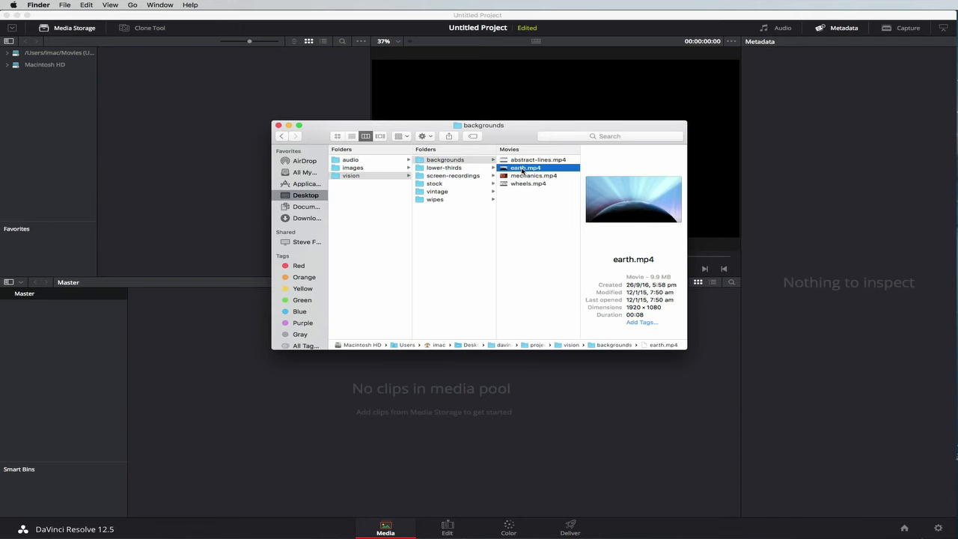
{"action": "left_click_drag", "start_coordinate": [523, 170], "coordinate": [295, 289]}
{"action": "left_click_drag", "start_coordinate": [159, 230], "coordinate": [203, 352]}
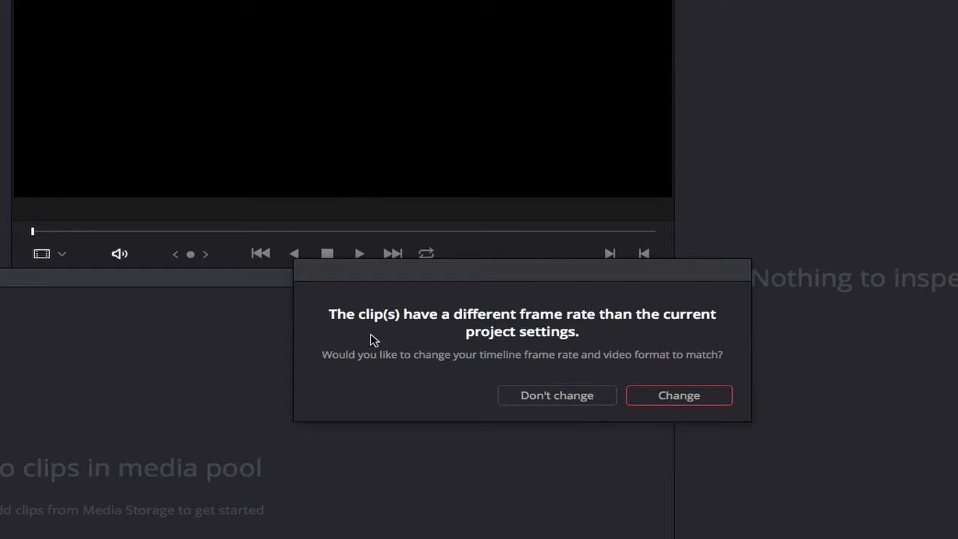
{"action": "left_click", "coordinate": [681, 399]}
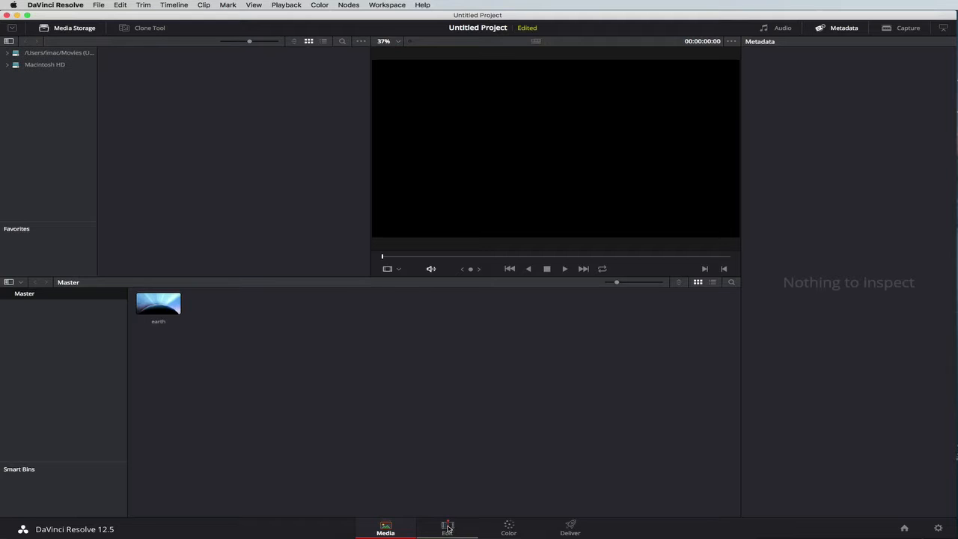
Place the earth clip at the start of a new timeline on the Edit page
{"action": "left_click", "coordinate": [446, 528]}
{"action": "left_click", "coordinate": [106, 62]}
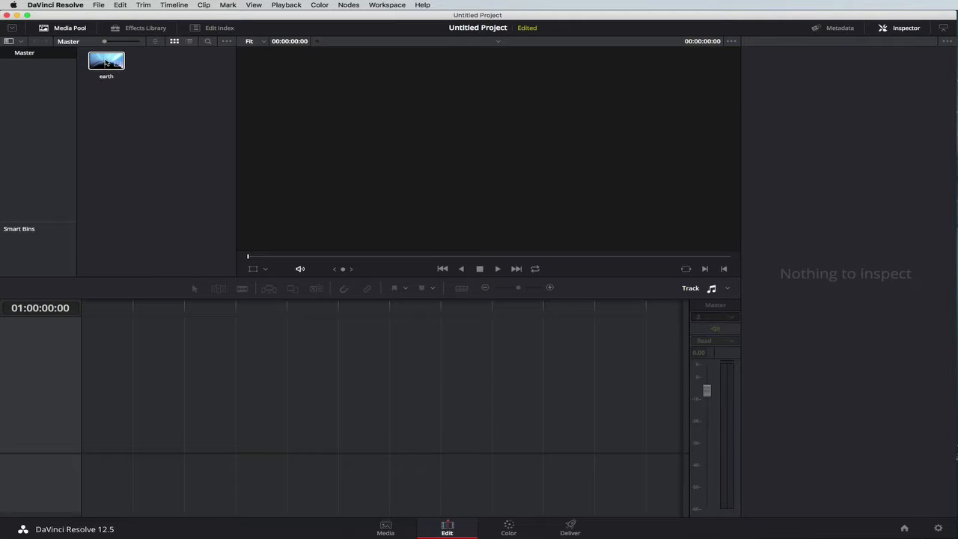
{"action": "left_click_drag", "start_coordinate": [106, 62], "coordinate": [83, 429]}
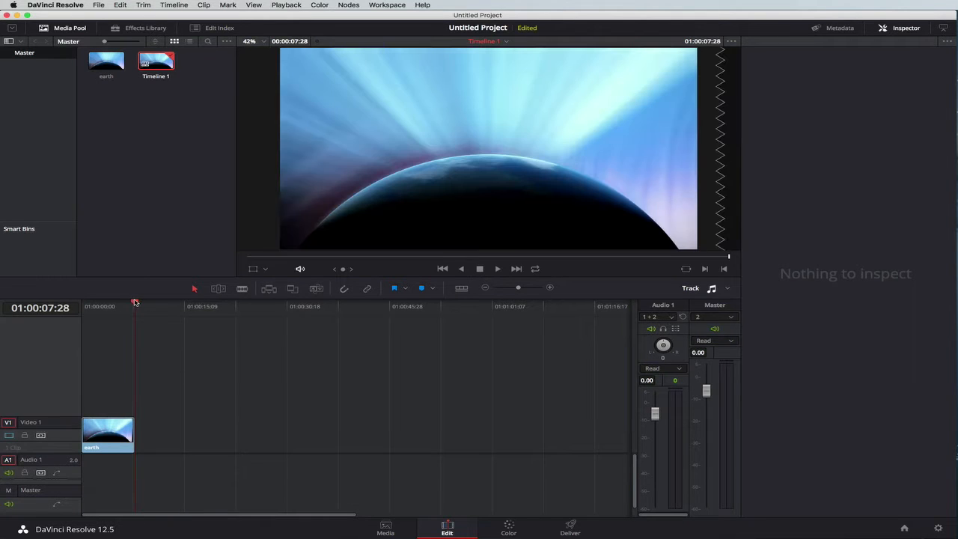
Play the earth clip from the timeline start and add a second copy directly after it on Video 1
{"action": "left_click_drag", "start_coordinate": [135, 303], "coordinate": [81, 303]}
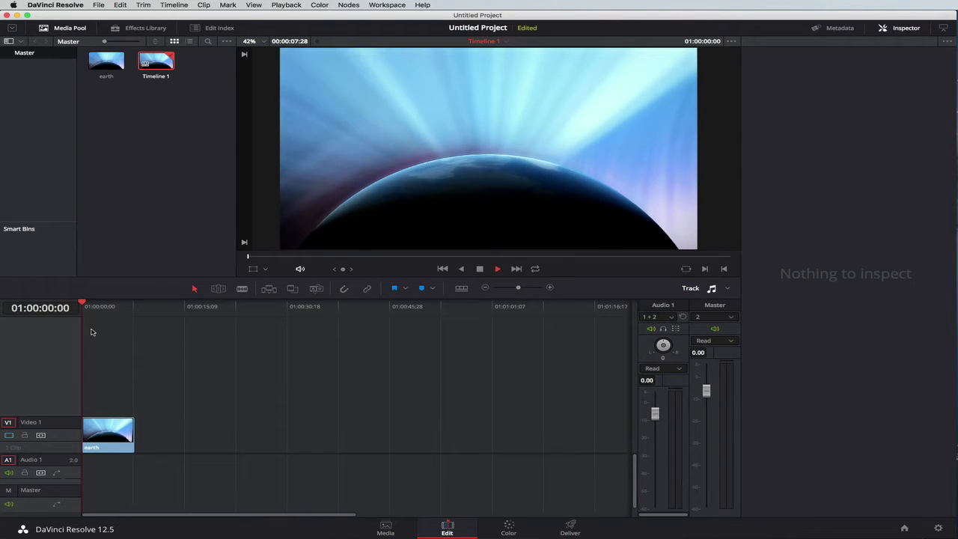
{"action": "left_click_drag", "start_coordinate": [83, 302], "coordinate": [85, 305]}
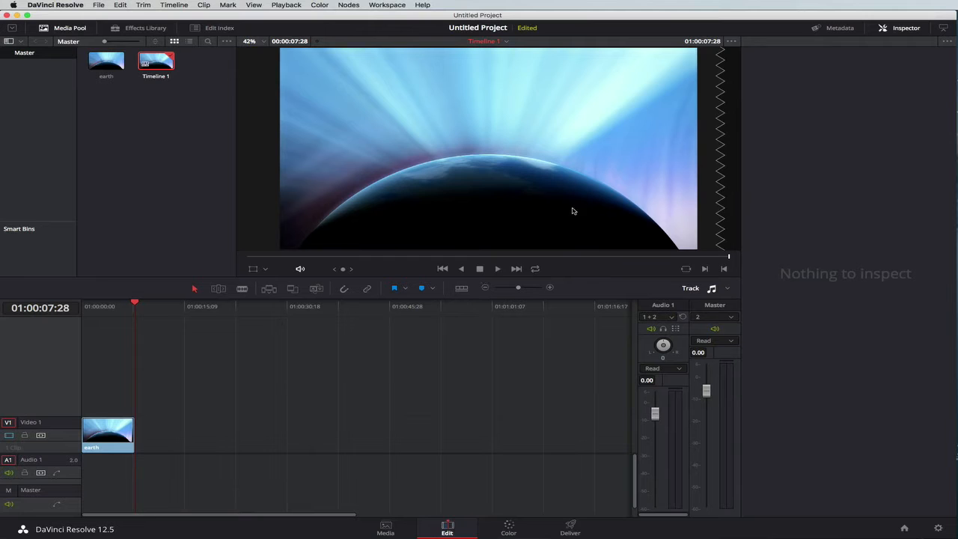
{"action": "left_click", "coordinate": [108, 438]}
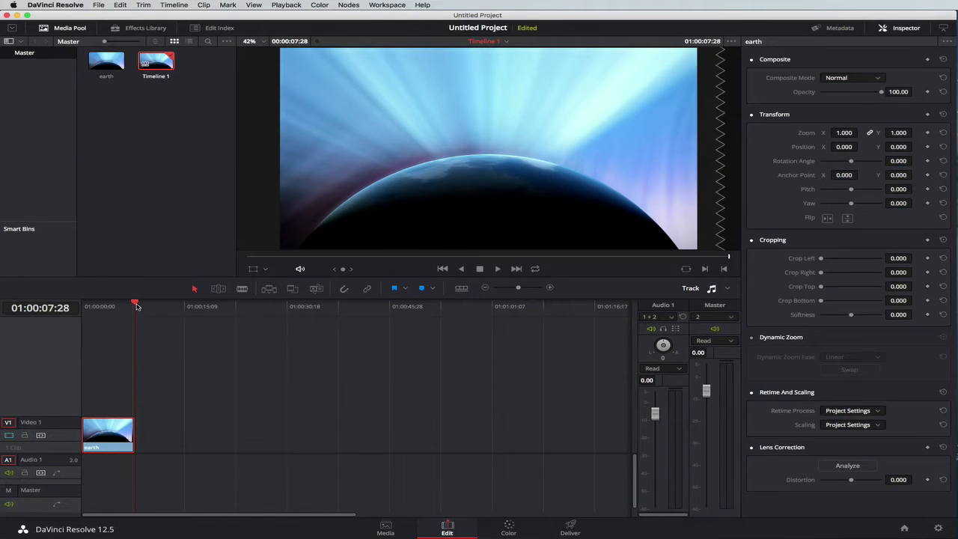
{"action": "key", "text": "F9"}
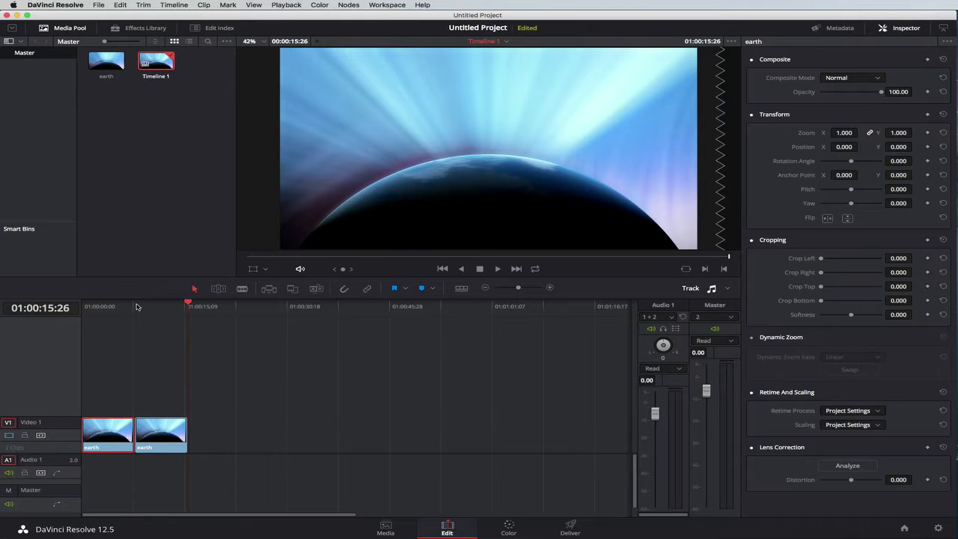
Play back both earth clips from the start of the timeline, stopping partway through the second one
{"action": "left_click_drag", "start_coordinate": [188, 304], "coordinate": [64, 312]}
{"action": "key", "text": "space"}
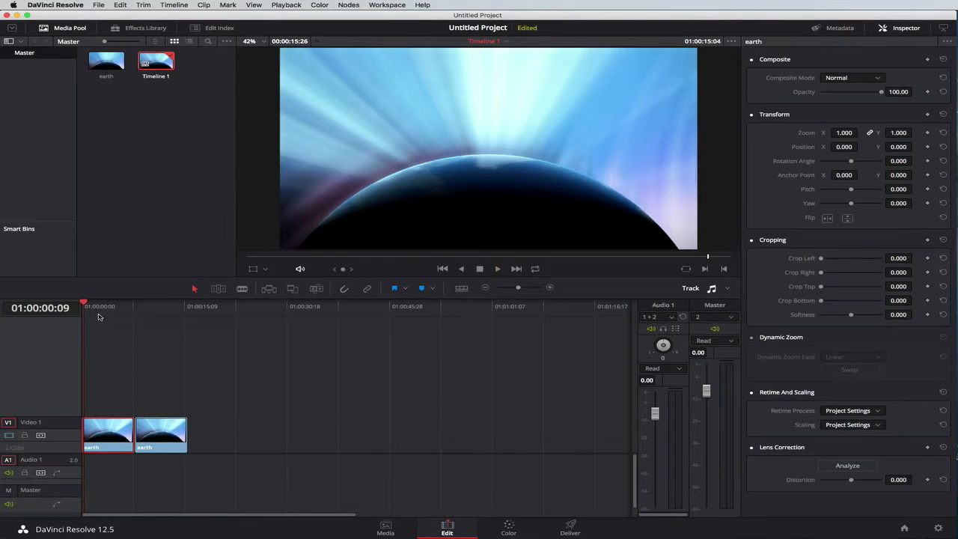
{"action": "left_click", "coordinate": [497, 268]}
{"action": "left_click", "coordinate": [113, 361]}
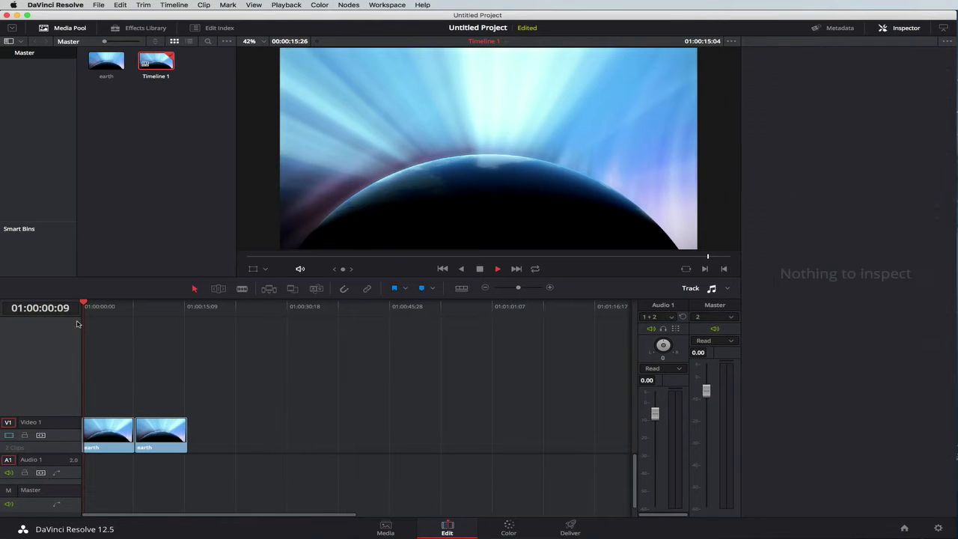
{"action": "key", "text": "space"}
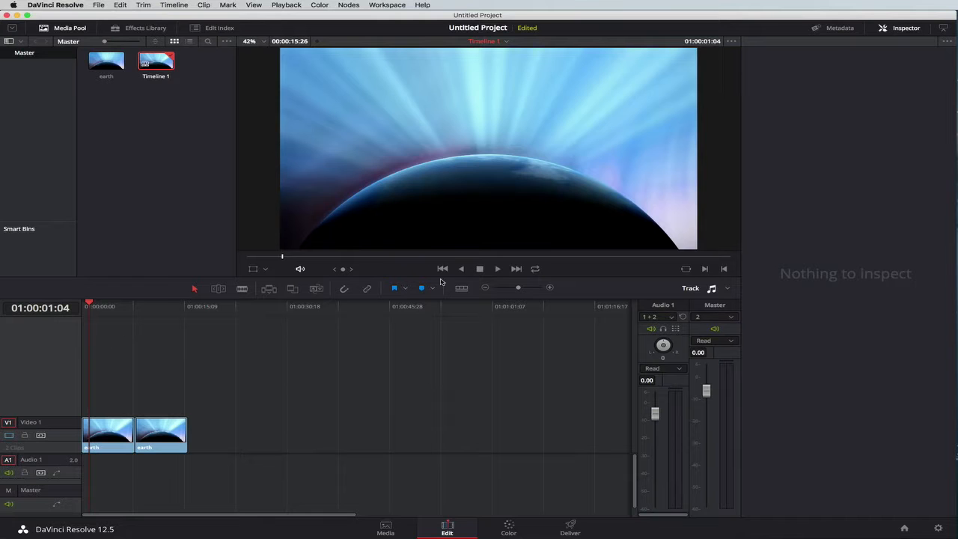
{"action": "left_click", "coordinate": [497, 269]}
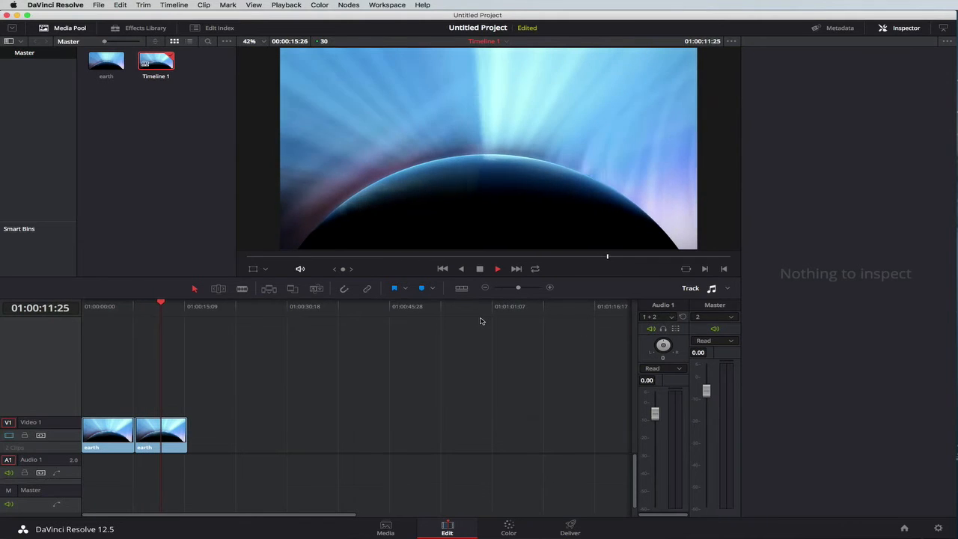
{"action": "key", "text": "space"}
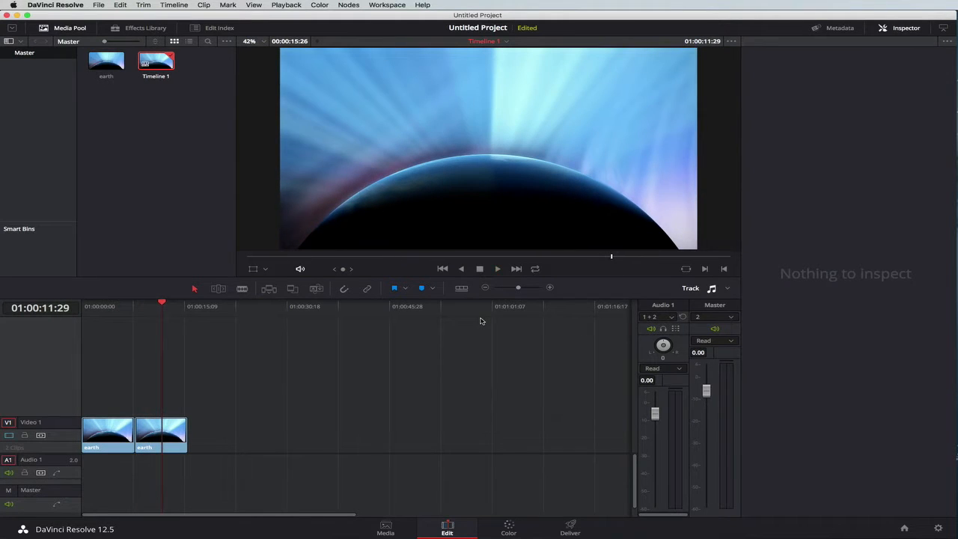
Show the Effects Library instead of the Media Pool and look through its audio transitions, video transitions, titles and generators
{"action": "left_click", "coordinate": [69, 29]}
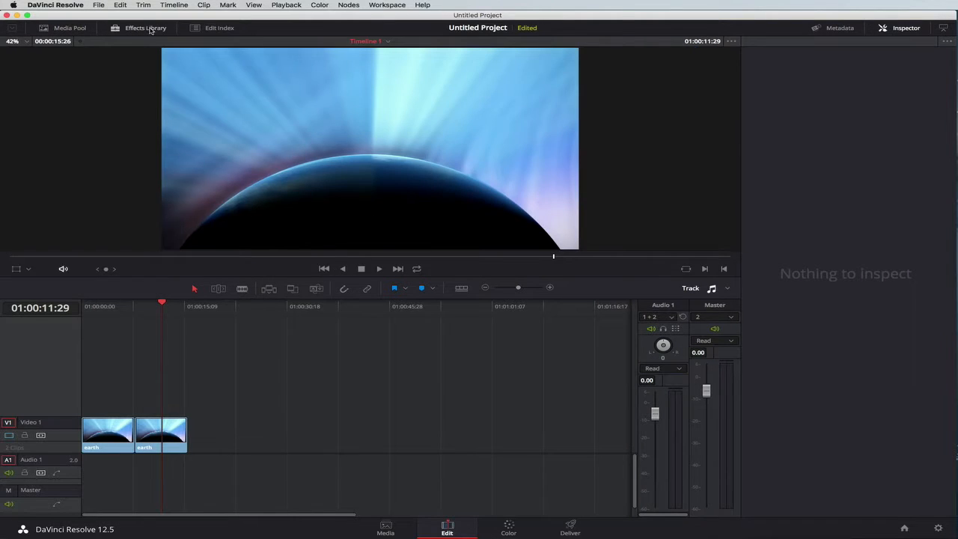
{"action": "left_click", "coordinate": [146, 29]}
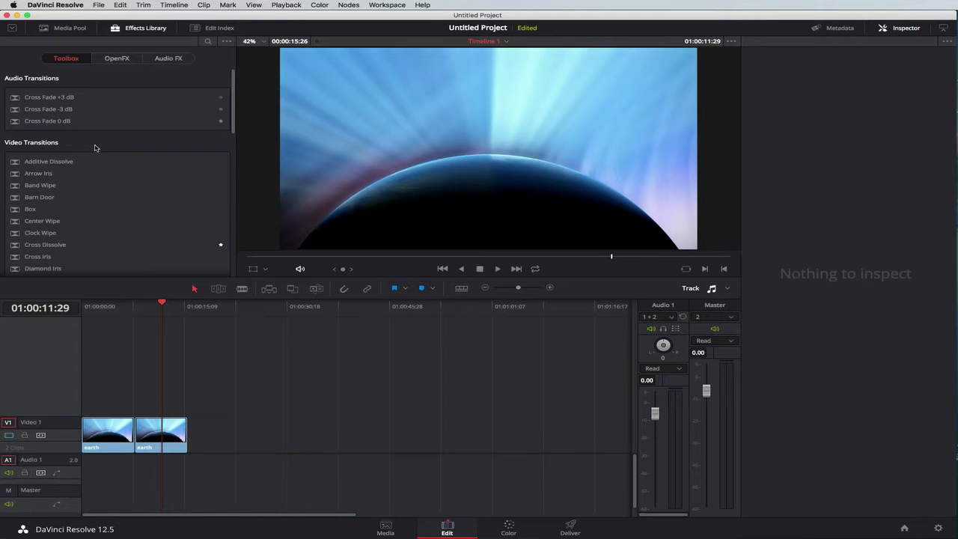
{"action": "scroll", "coordinate": [111, 176], "scroll_direction": "down", "scroll_amount": 10}
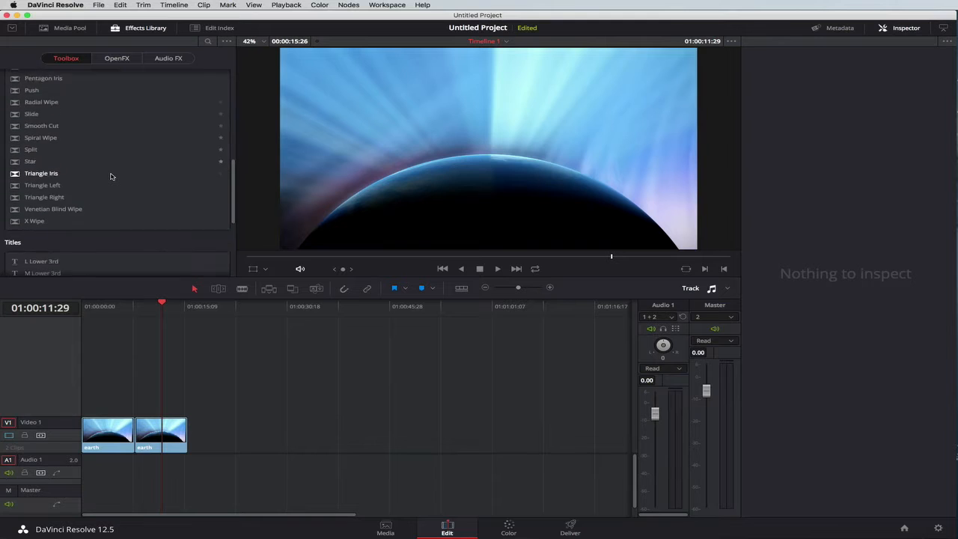
{"action": "scroll", "coordinate": [111, 176], "scroll_direction": "down", "scroll_amount": 5}
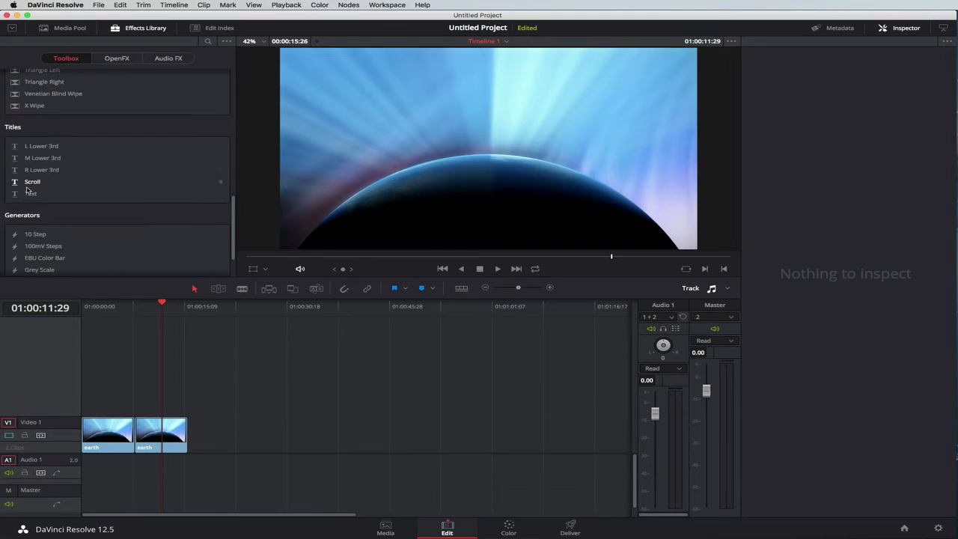
{"action": "scroll", "coordinate": [148, 189], "scroll_direction": "down", "scroll_amount": 3}
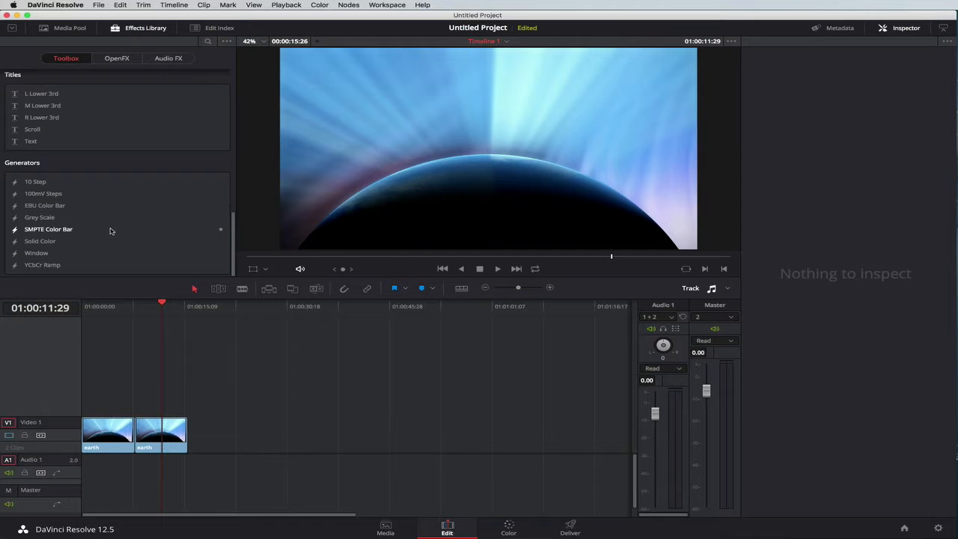
{"action": "scroll", "coordinate": [110, 231], "scroll_direction": "up", "scroll_amount": 8}
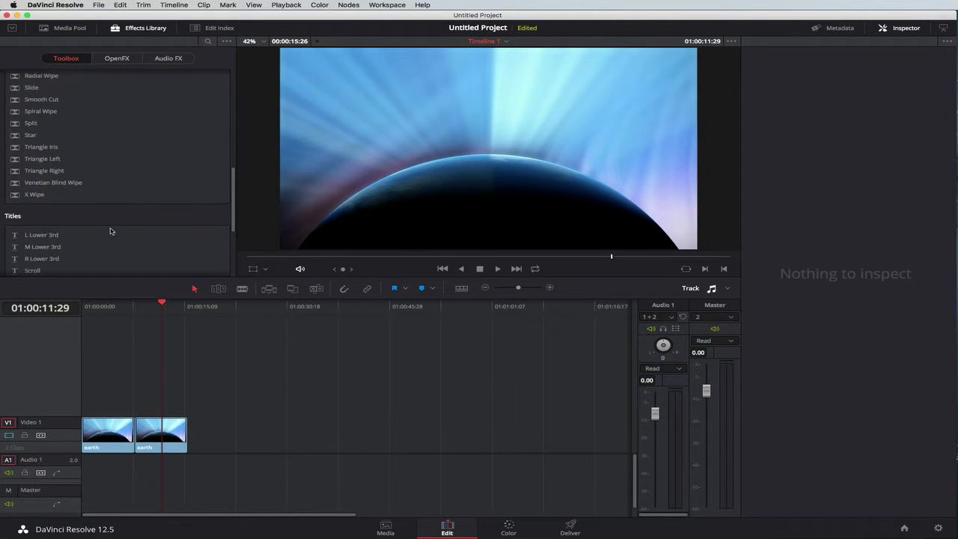
{"action": "scroll", "coordinate": [110, 230], "scroll_direction": "up", "scroll_amount": 10}
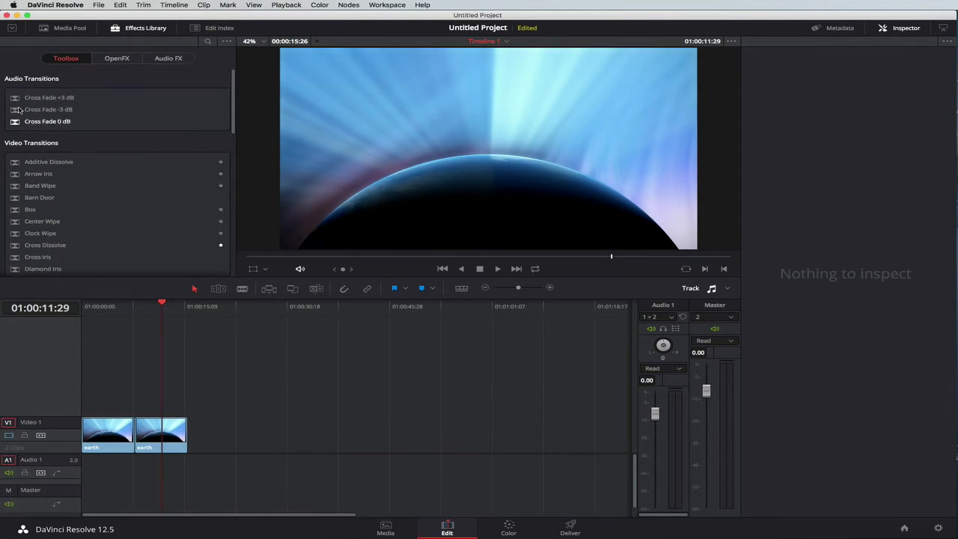
{"action": "scroll", "coordinate": [117, 223], "scroll_direction": "down", "scroll_amount": 18}
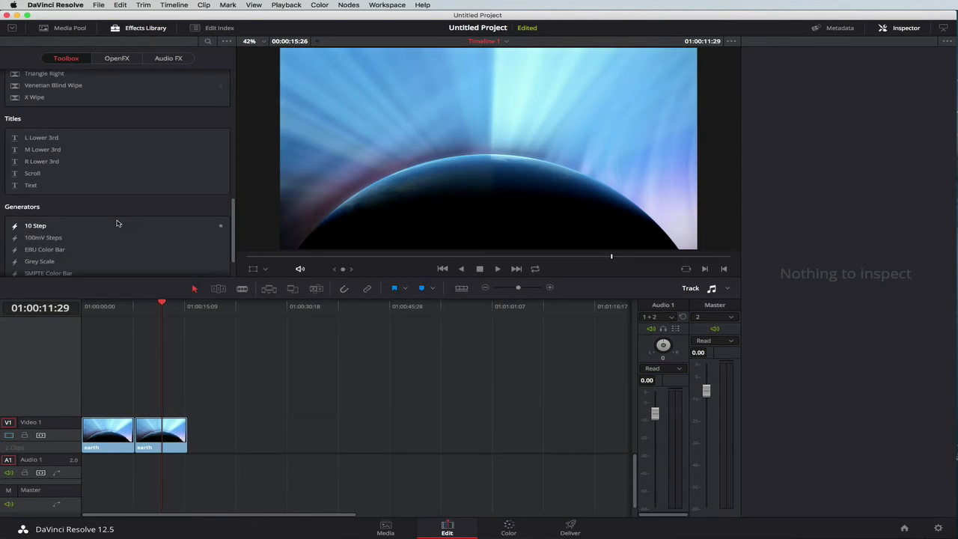
Add a Text title on a new Video 2 track above the start of the first earth clip and preview it
{"action": "left_click", "coordinate": [30, 187]}
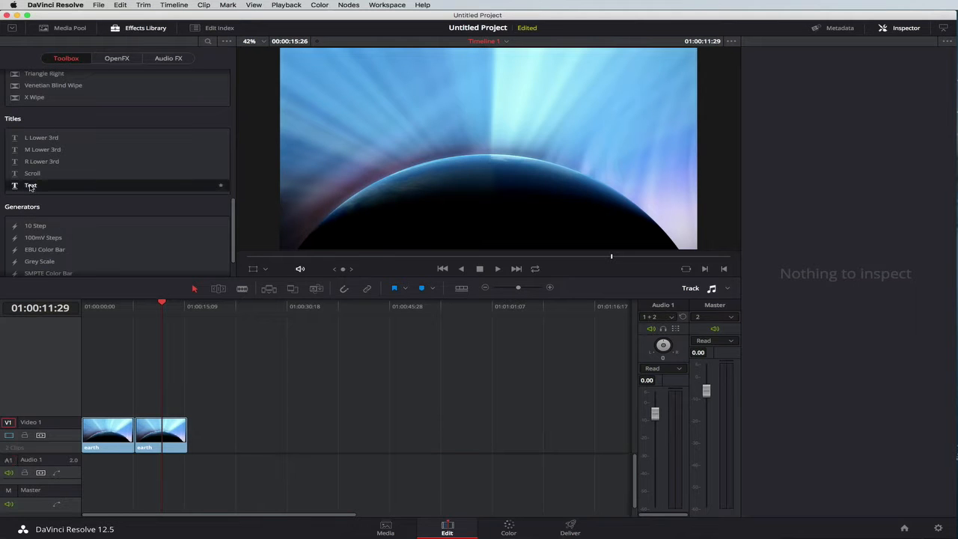
{"action": "left_click_drag", "start_coordinate": [31, 187], "coordinate": [81, 405]}
{"action": "left_click", "coordinate": [114, 301]}
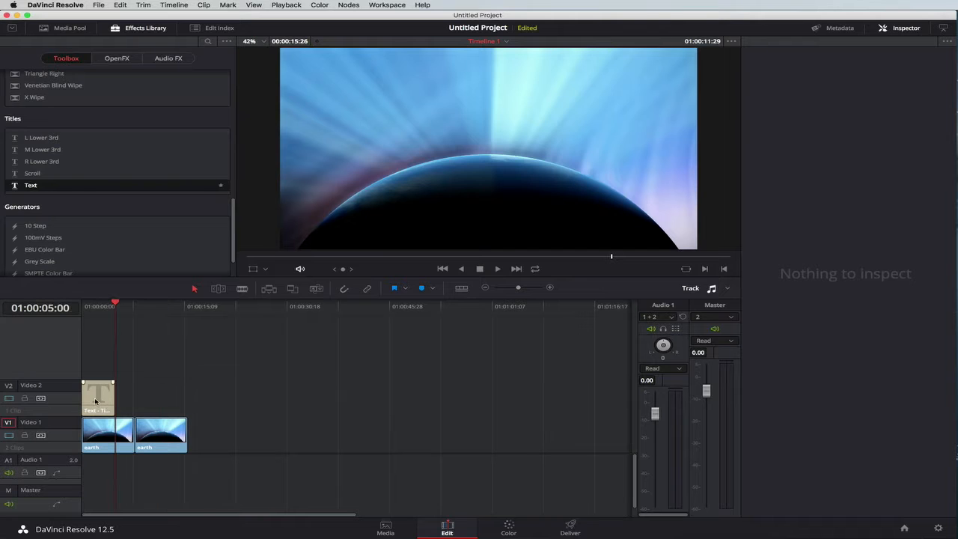
{"action": "left_click_drag", "start_coordinate": [116, 305], "coordinate": [95, 308]}
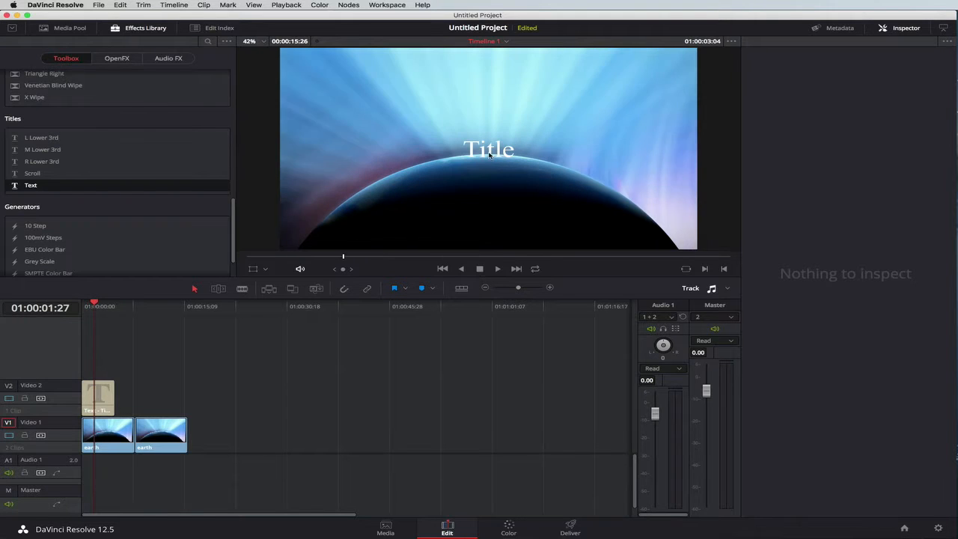
Move the title up above the planet in the viewer, to a position of about X 970, Y 825
{"action": "left_click", "coordinate": [101, 398]}
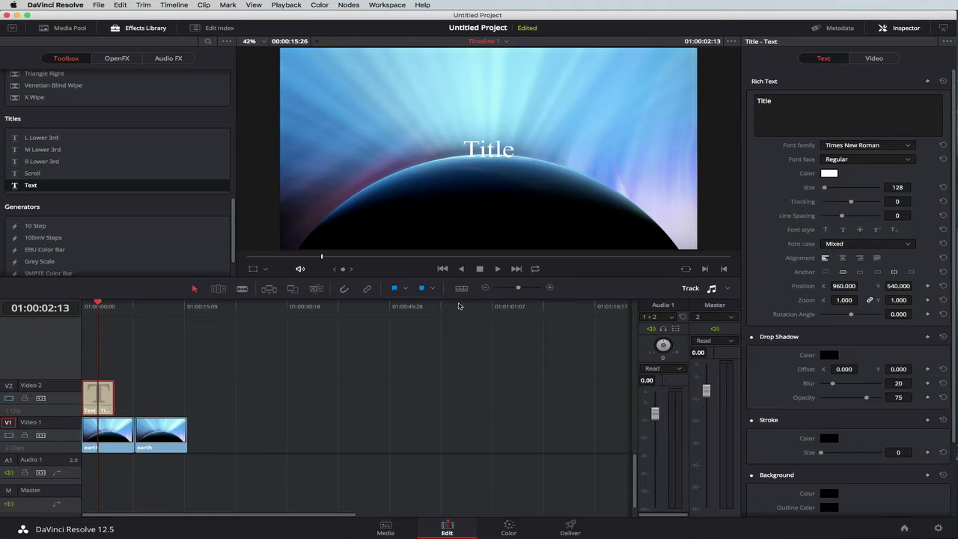
{"action": "left_click", "coordinate": [494, 149]}
{"action": "left_click_drag", "start_coordinate": [498, 144], "coordinate": [500, 92]}
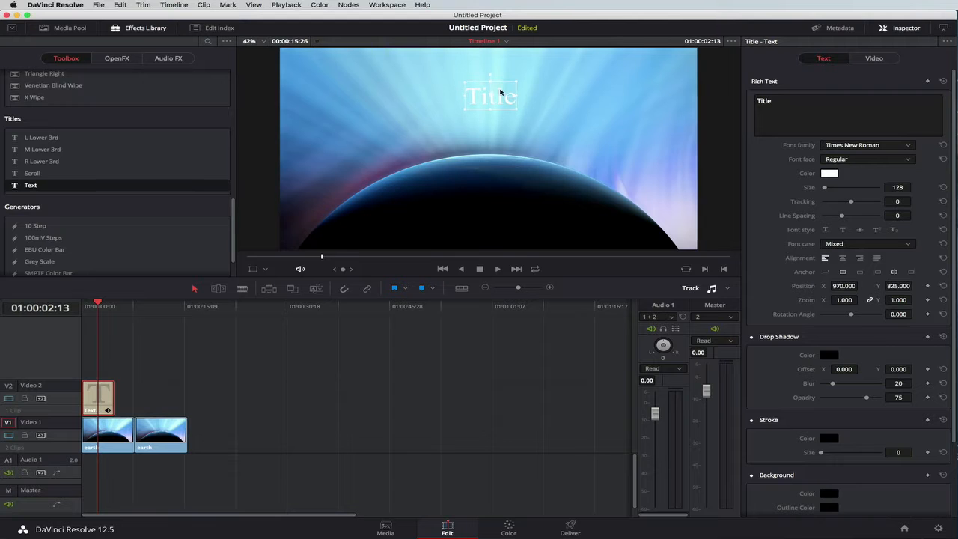
Set the title's text color to Black from the Apple color palette
{"action": "left_click", "coordinate": [829, 175]}
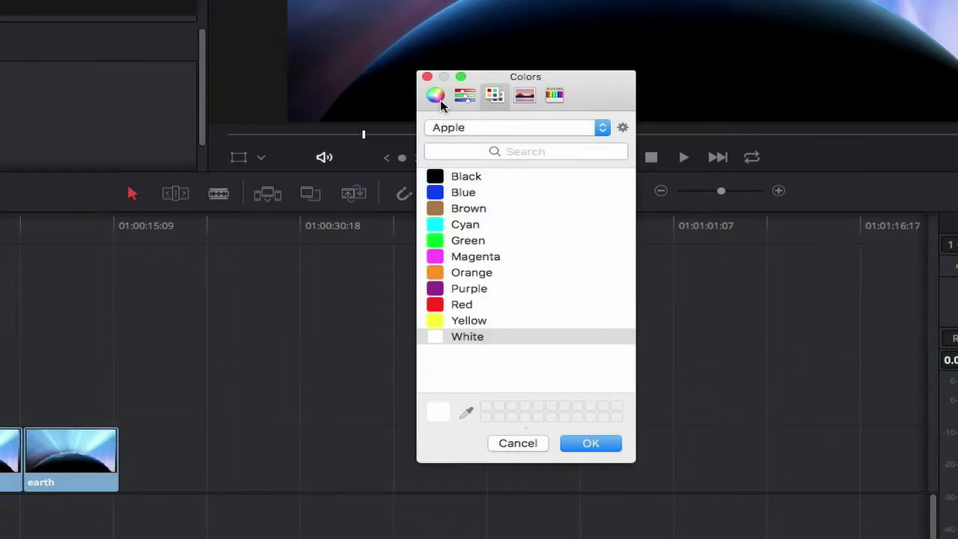
{"action": "left_click", "coordinate": [440, 100]}
{"action": "left_click", "coordinate": [464, 97]}
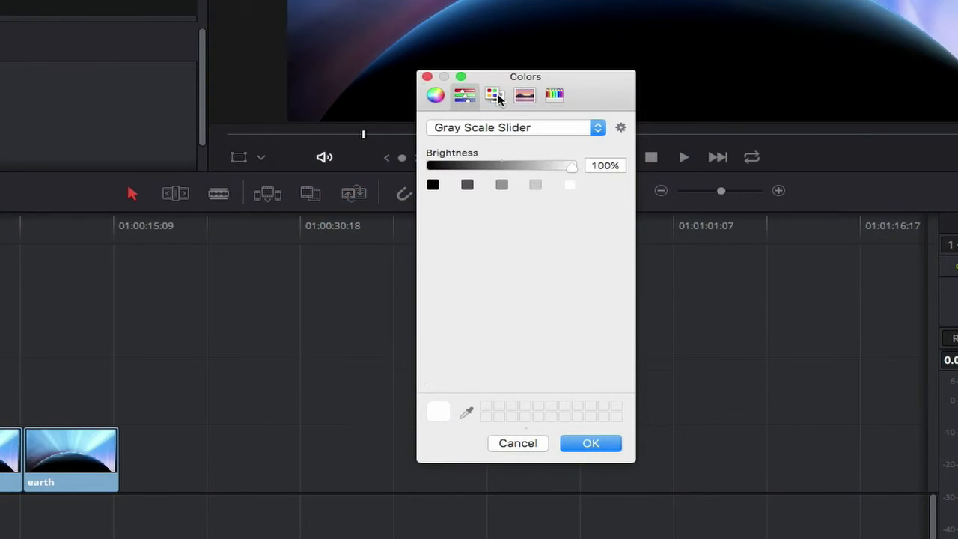
{"action": "left_click", "coordinate": [497, 99]}
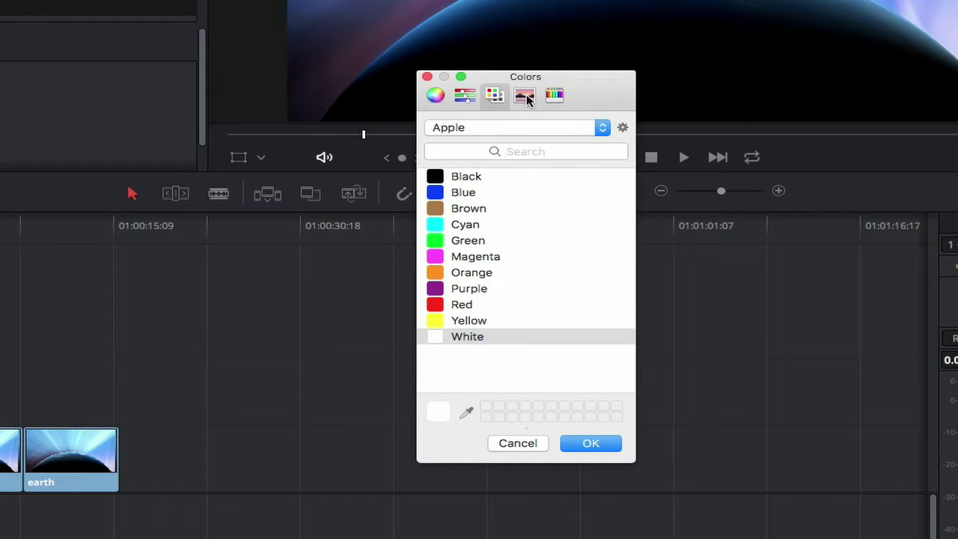
{"action": "left_click", "coordinate": [437, 178]}
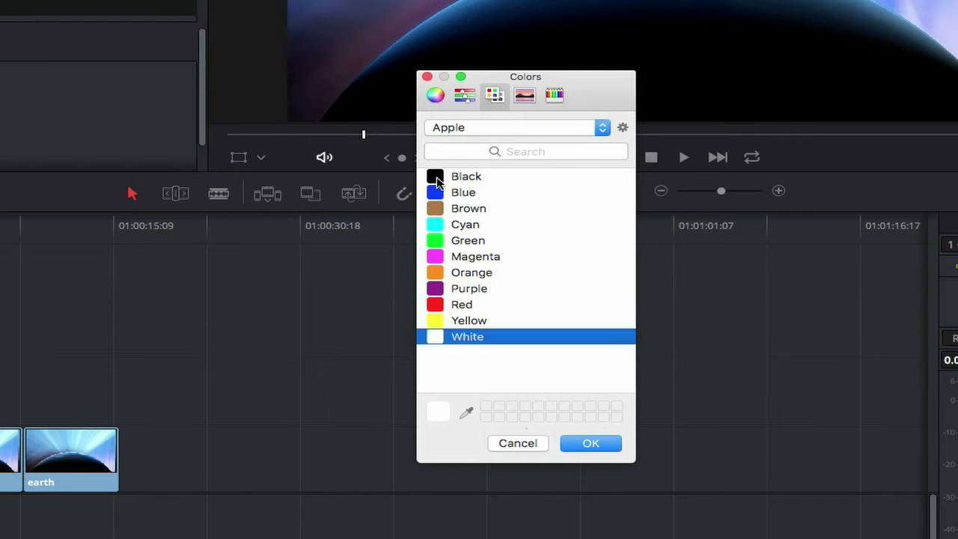
{"action": "left_click", "coordinate": [437, 180]}
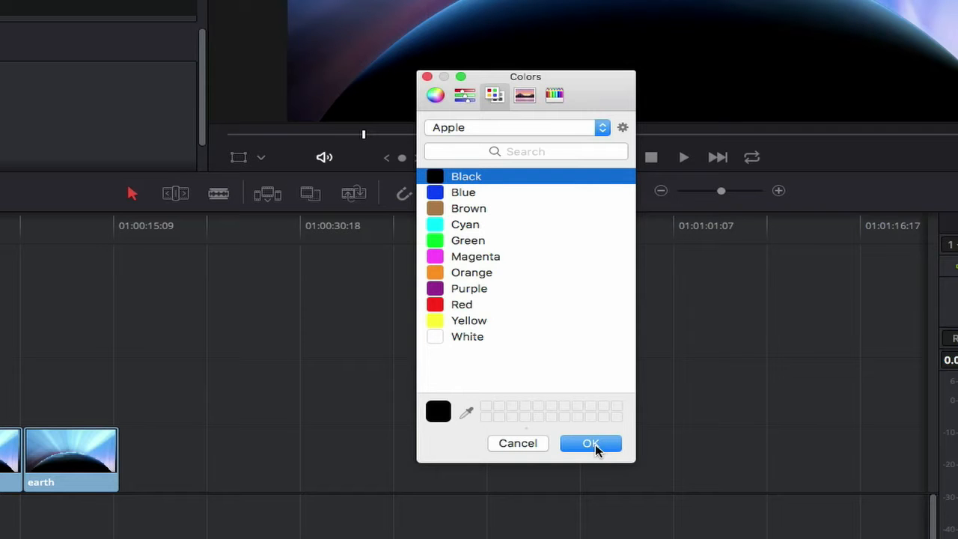
{"action": "left_click", "coordinate": [591, 443]}
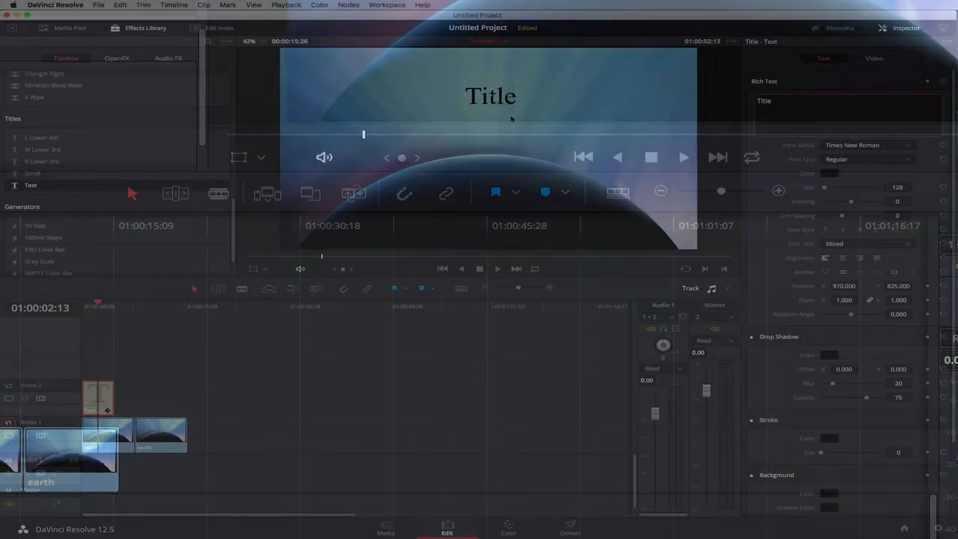
Replace the title text with "DaVinci Resolve 12.5" and move it up near the frame's upper edge, to about X 960, Y 972
{"action": "double_click", "coordinate": [764, 102]}
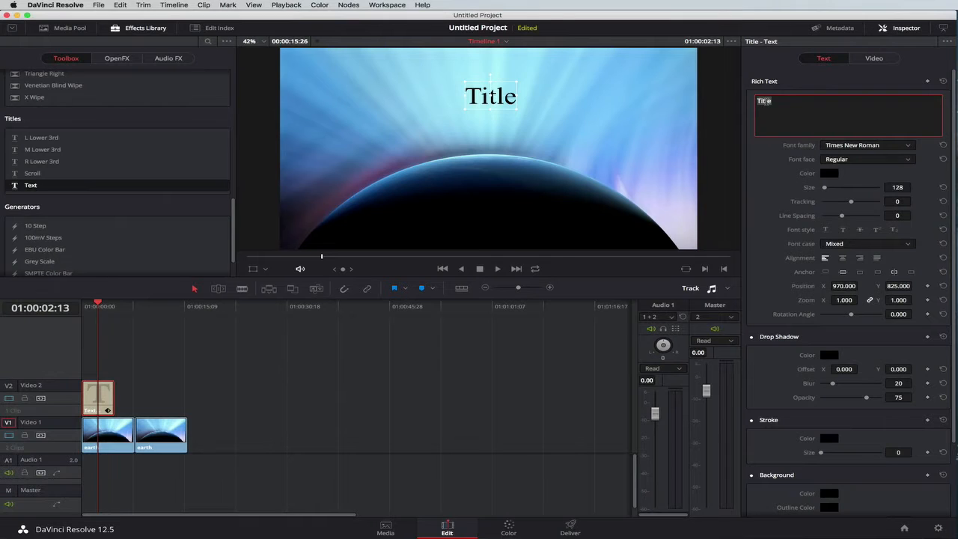
{"action": "type", "text": "Dav"}
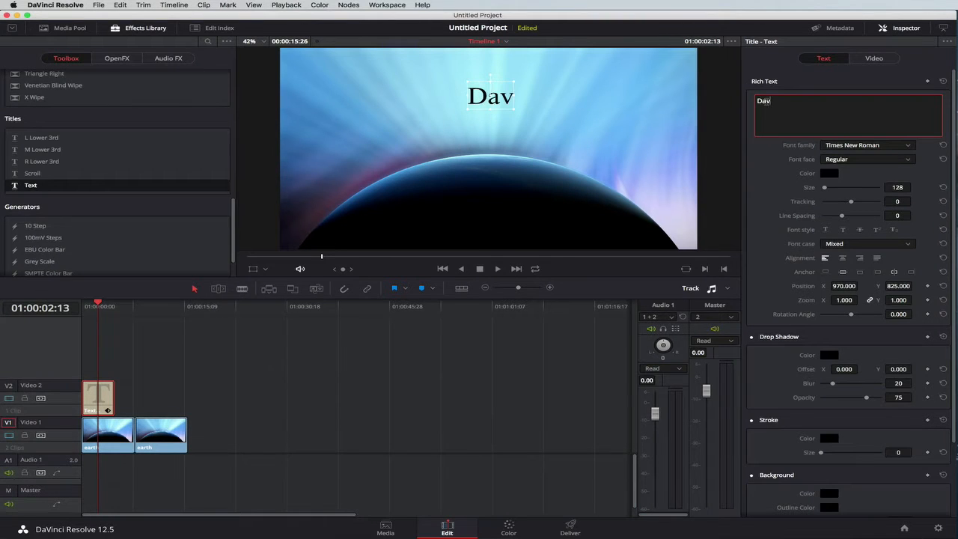
{"action": "key", "text": "BackSpace"}
{"action": "type", "text": "Vinci"}
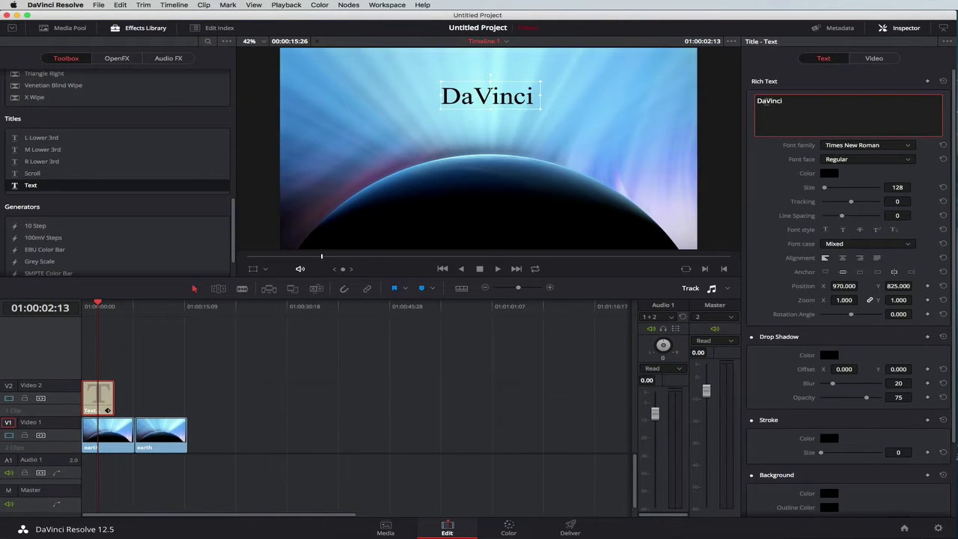
{"action": "type", "text": " Resolve"}
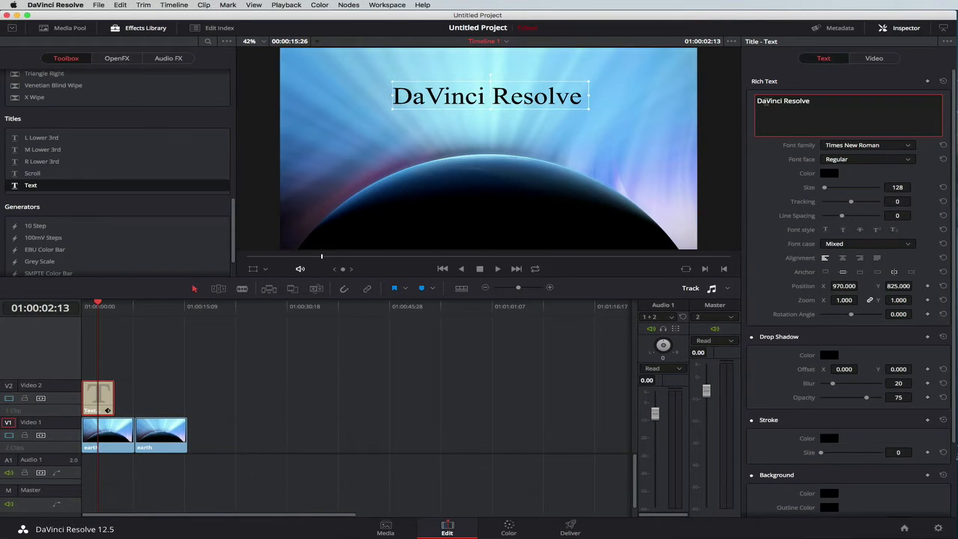
{"action": "type", "text": " 12."}
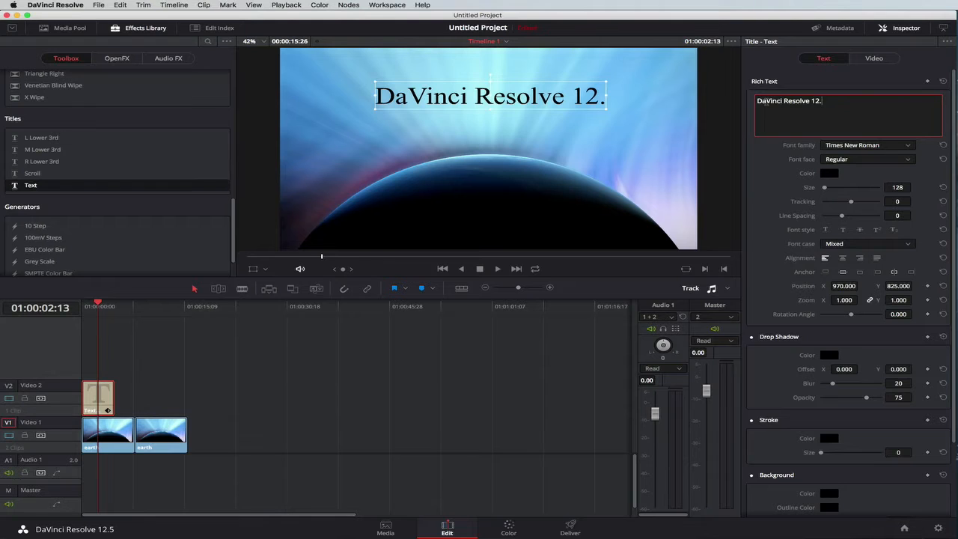
{"action": "type", "text": "5"}
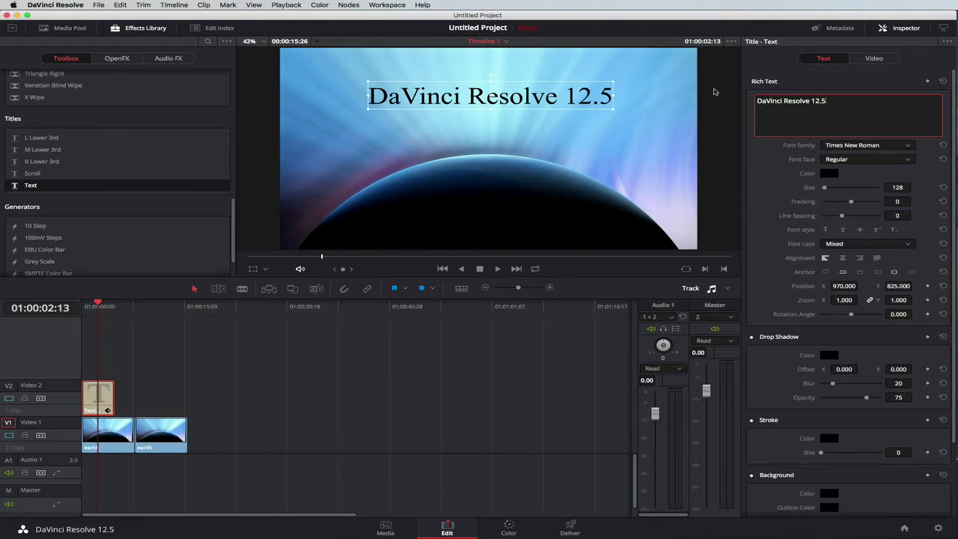
{"action": "left_click_drag", "start_coordinate": [548, 102], "coordinate": [545, 88]}
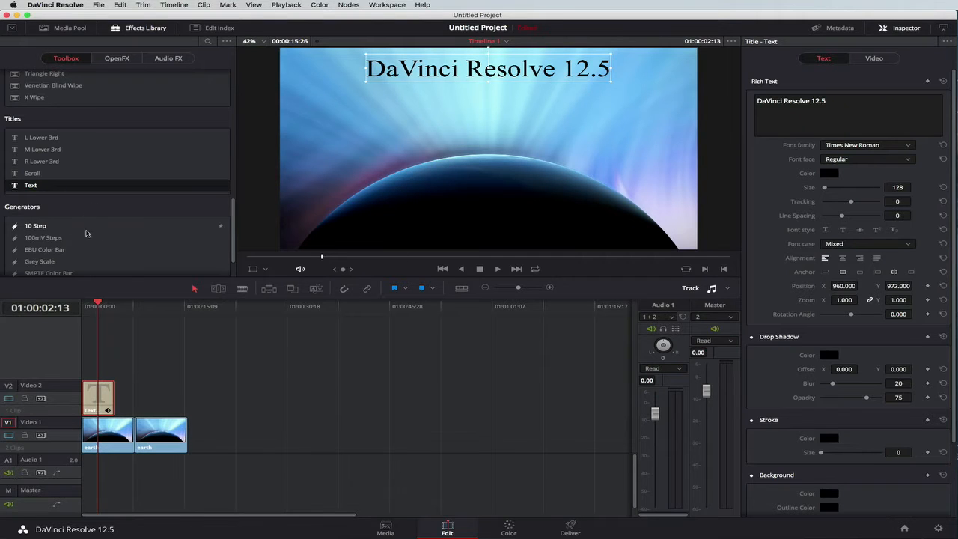
Add a Cross Dissolve to both the start and the end of the text title and play the timeline from the beginning to preview it
{"action": "scroll", "coordinate": [82, 136], "scroll_direction": "up", "scroll_amount": 10}
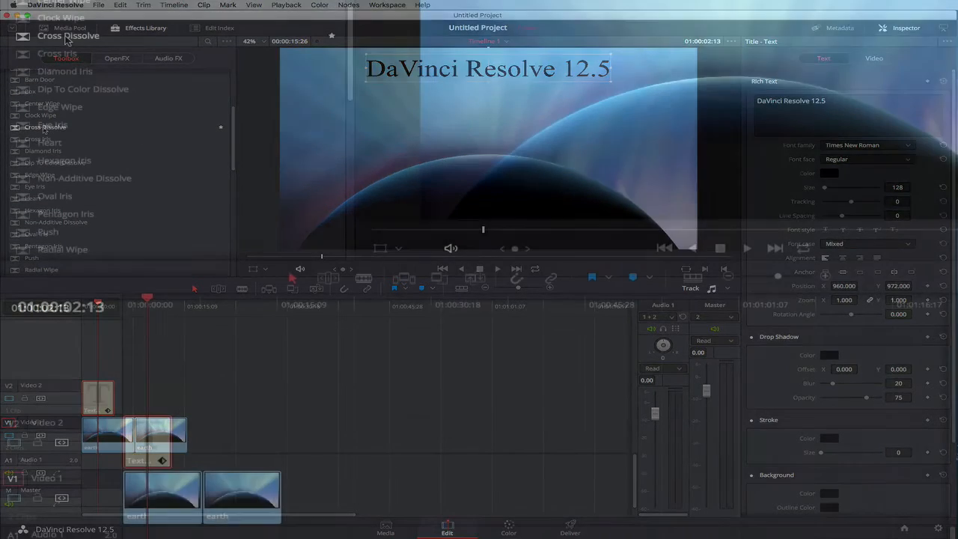
{"action": "left_click_drag", "start_coordinate": [53, 39], "coordinate": [127, 438]}
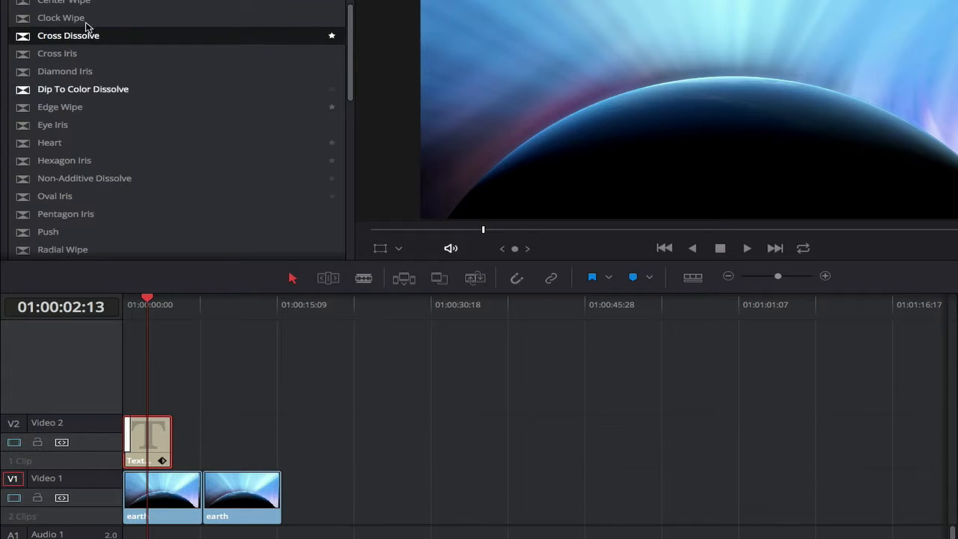
{"action": "left_click_drag", "start_coordinate": [55, 35], "coordinate": [173, 441]}
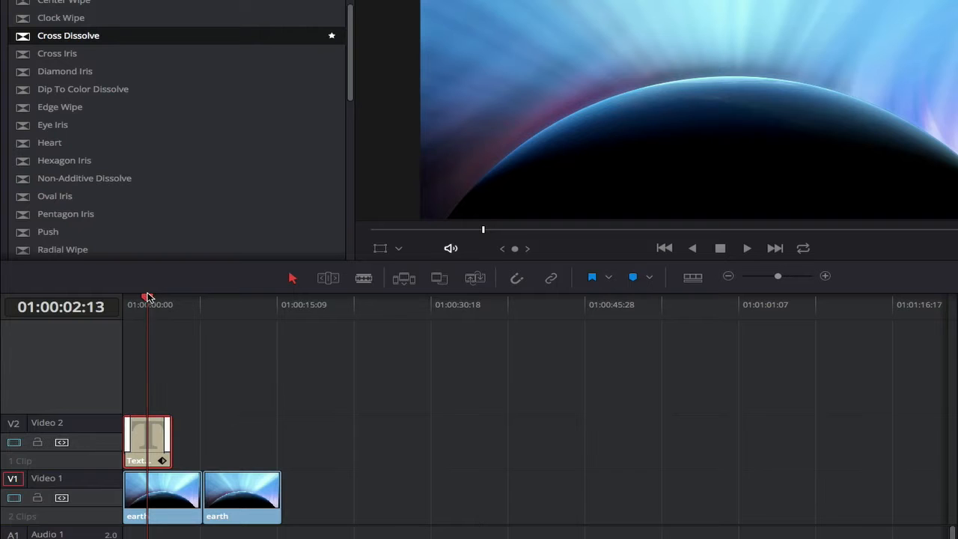
{"action": "left_click_drag", "start_coordinate": [147, 297], "coordinate": [82, 309]}
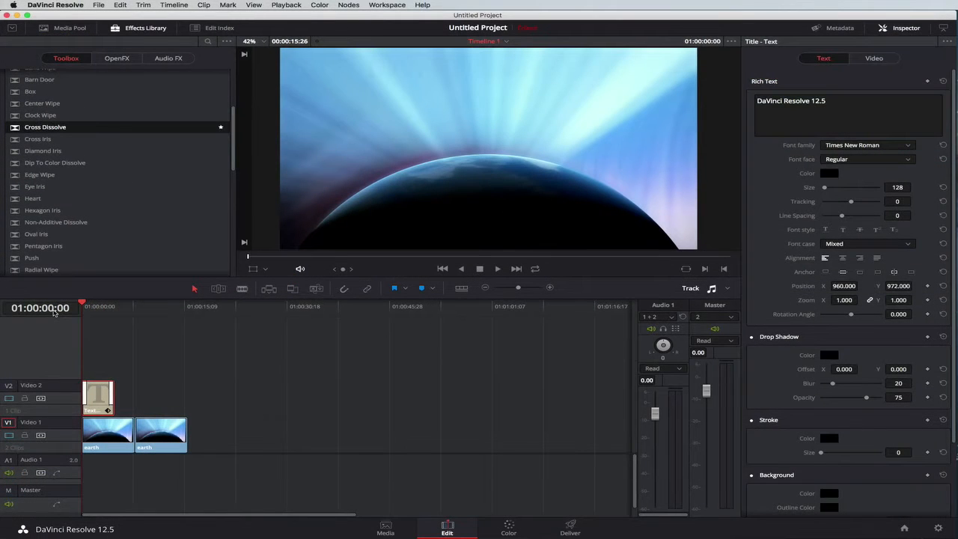
{"action": "key", "text": "space"}
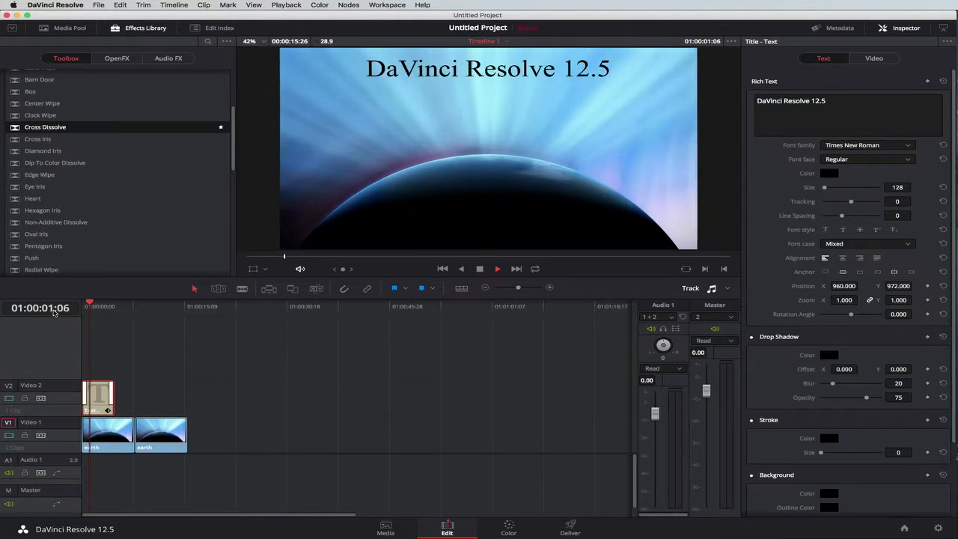
{"action": "key", "text": "space"}
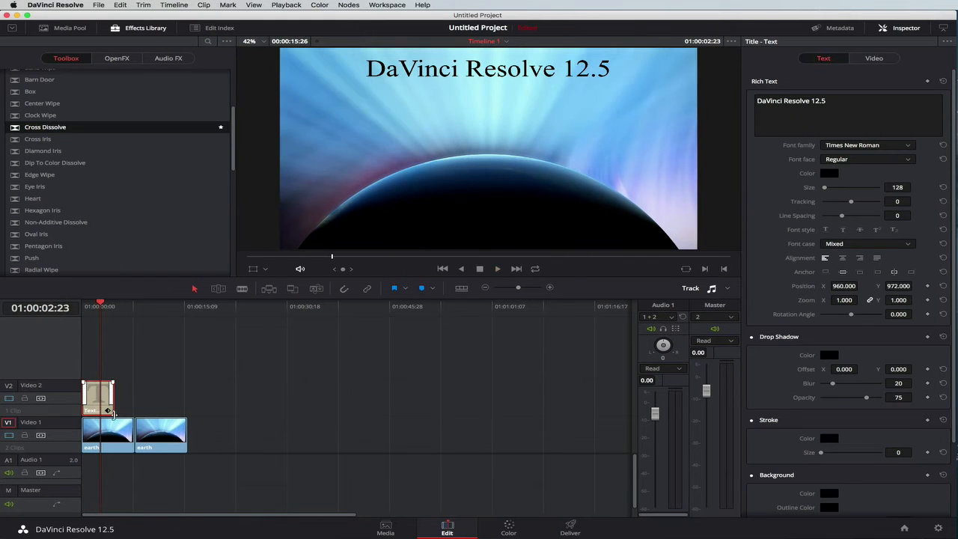
Extend the text title on Video 2 to the end of the second earth clip, about 15:21 long
{"action": "left_click_drag", "start_coordinate": [114, 398], "coordinate": [190, 396]}
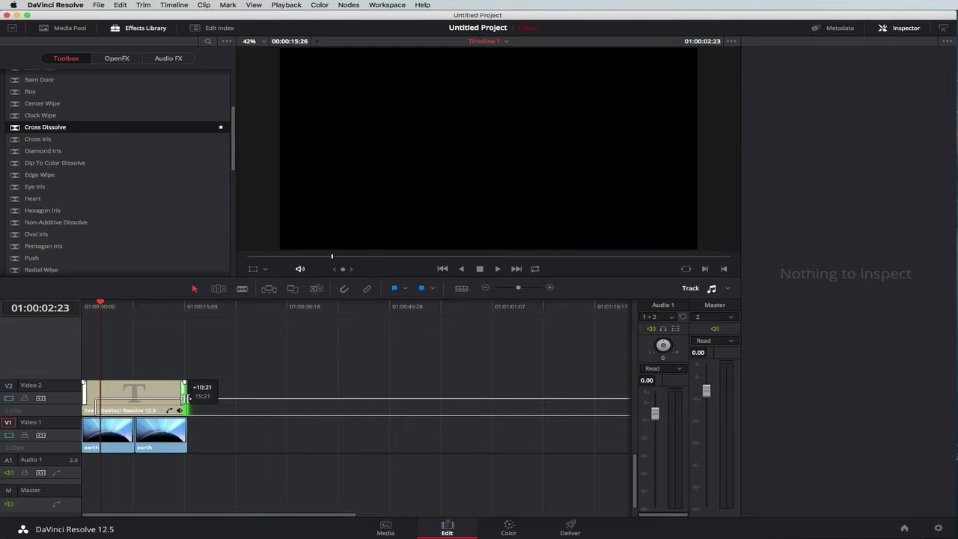
{"action": "left_click_drag", "start_coordinate": [188, 399], "coordinate": [188, 399]}
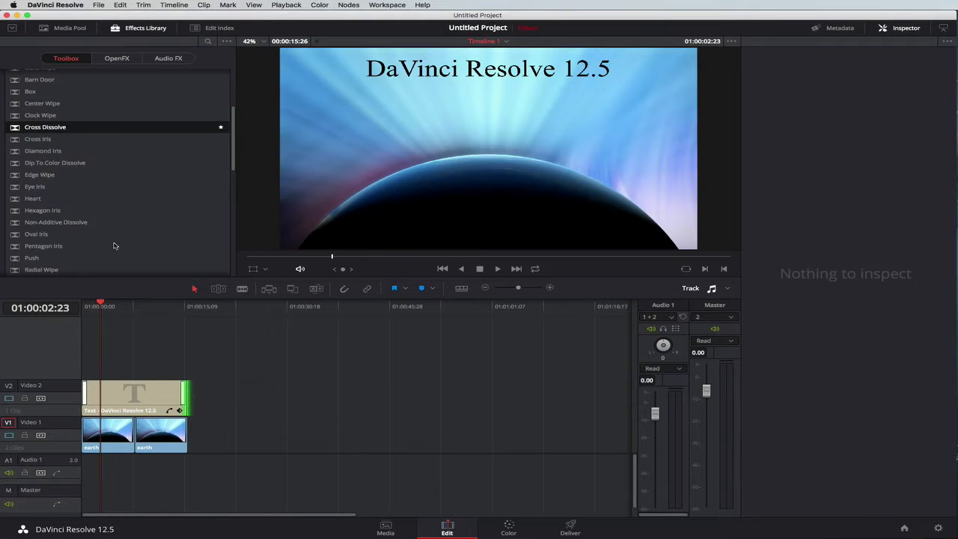
Add a Scroll title on a new Video 3 track above the text title and scrub through it to preview its movement
{"action": "scroll", "coordinate": [90, 221], "scroll_direction": "down", "scroll_amount": 10}
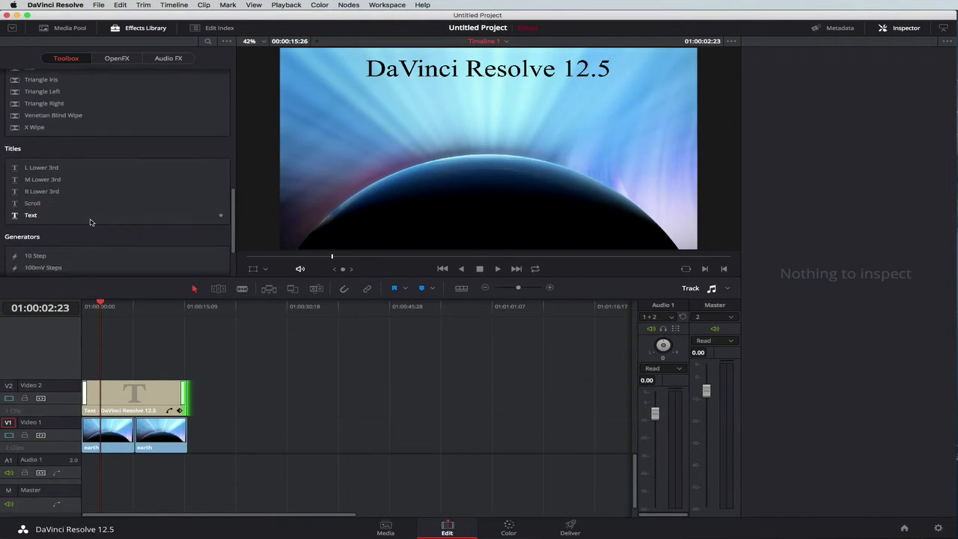
{"action": "left_click_drag", "start_coordinate": [31, 203], "coordinate": [180, 363]}
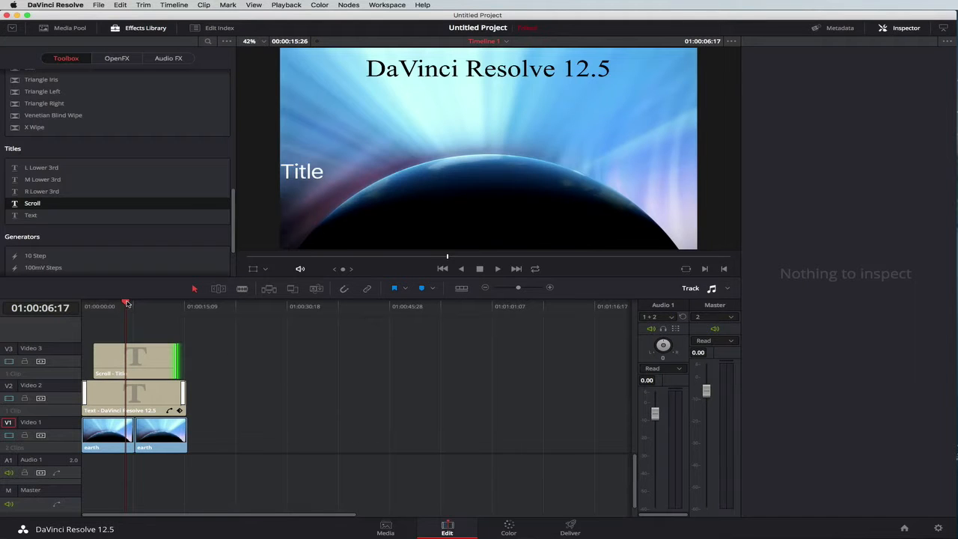
{"action": "left_click_drag", "start_coordinate": [128, 303], "coordinate": [171, 301]}
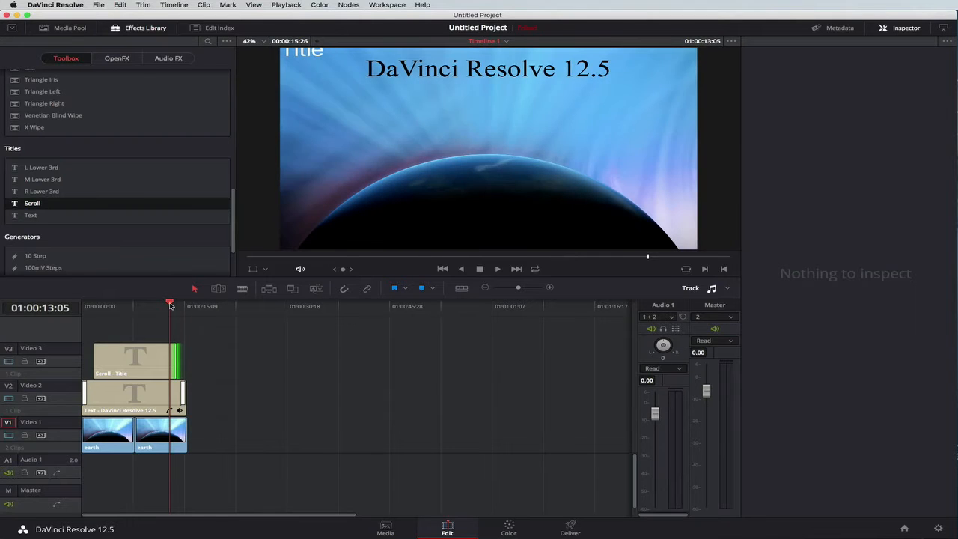
{"action": "left_click_drag", "start_coordinate": [171, 304], "coordinate": [97, 310]}
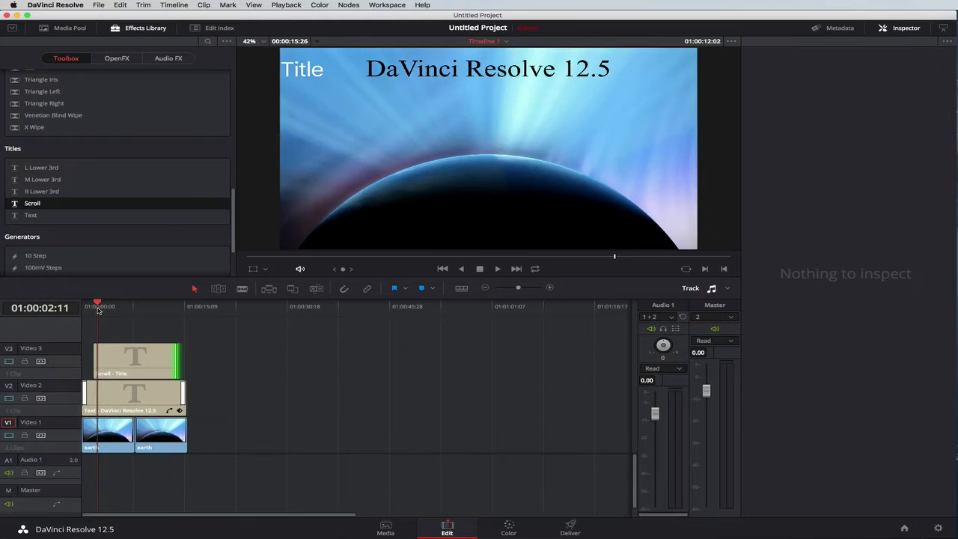
Show the Transform overlay for the scroll title, then scale its frame to a bit over half size and center it below the heading
{"action": "left_click", "coordinate": [127, 365]}
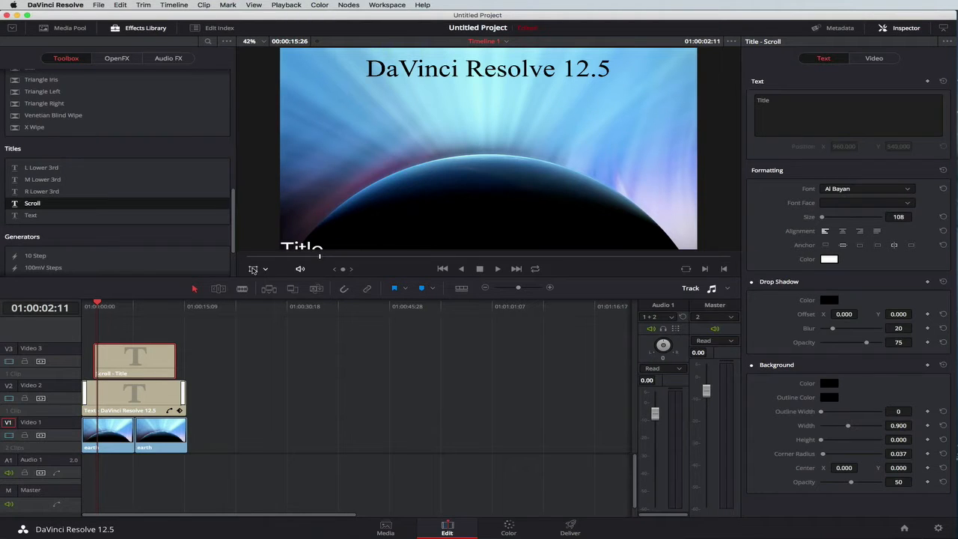
{"action": "left_click", "coordinate": [254, 269]}
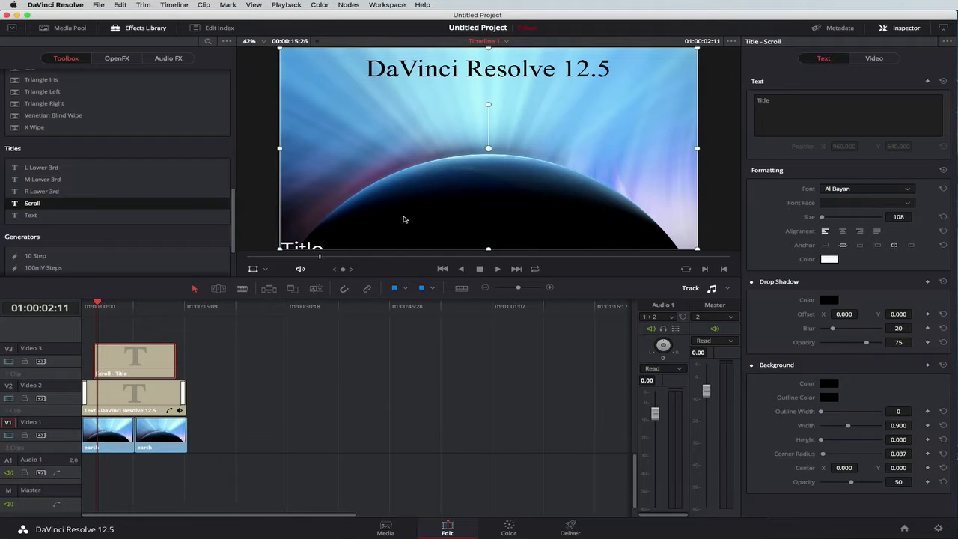
{"action": "left_click_drag", "start_coordinate": [412, 213], "coordinate": [451, 171]}
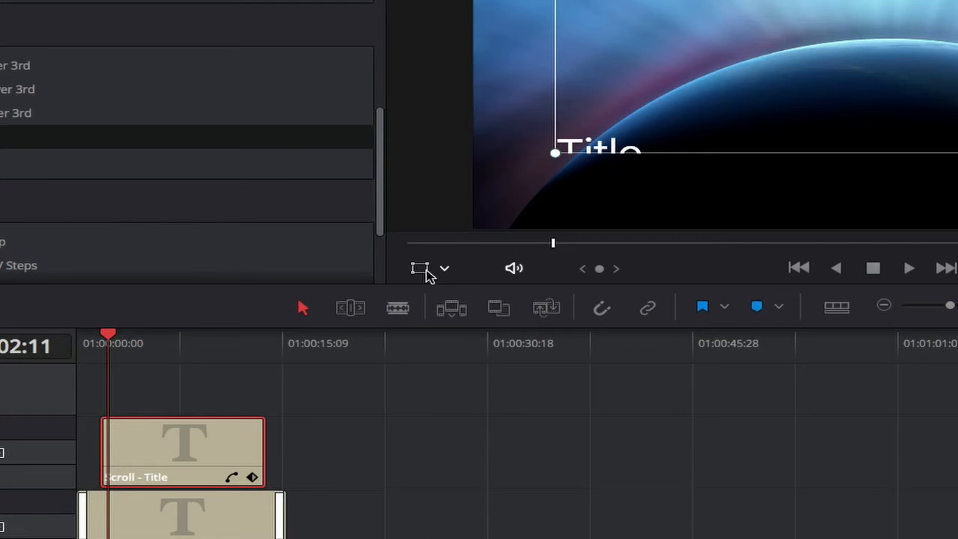
{"action": "left_click", "coordinate": [444, 269]}
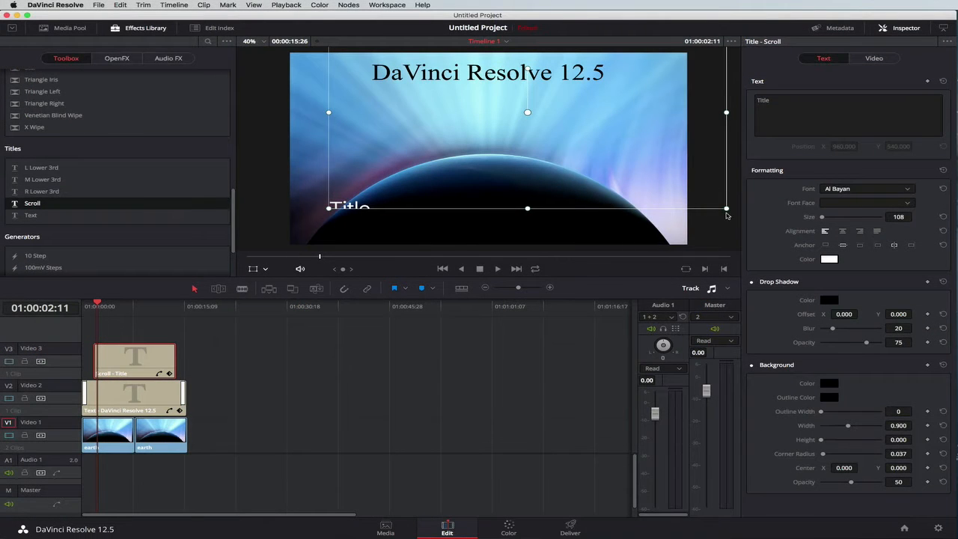
{"action": "left_click_drag", "start_coordinate": [727, 211], "coordinate": [670, 181]}
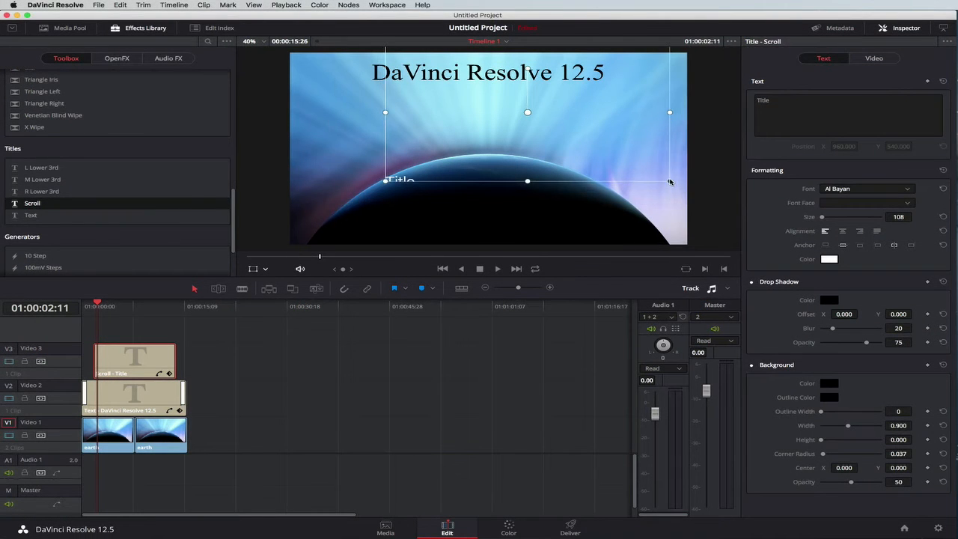
{"action": "left_click_drag", "start_coordinate": [624, 118], "coordinate": [597, 168]}
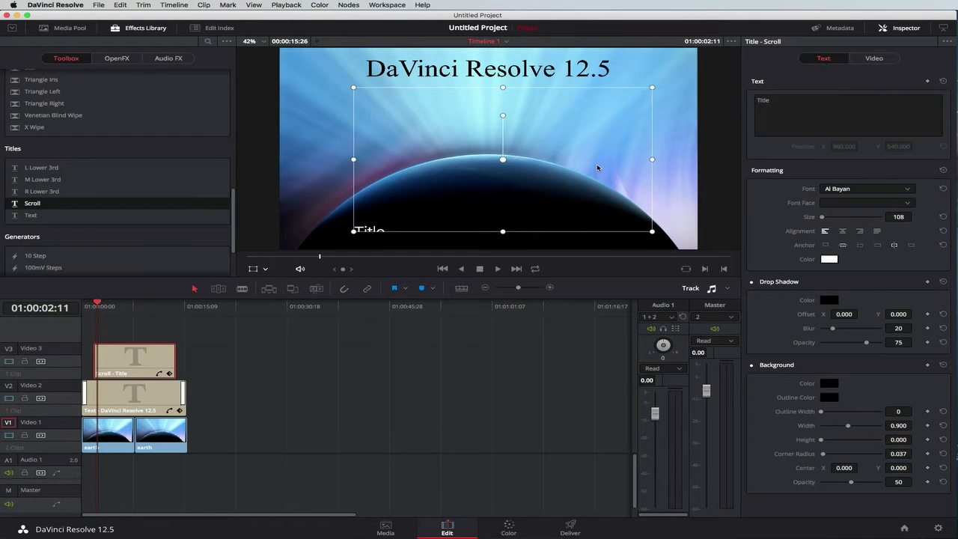
{"action": "left_click_drag", "start_coordinate": [651, 233], "coordinate": [620, 214]}
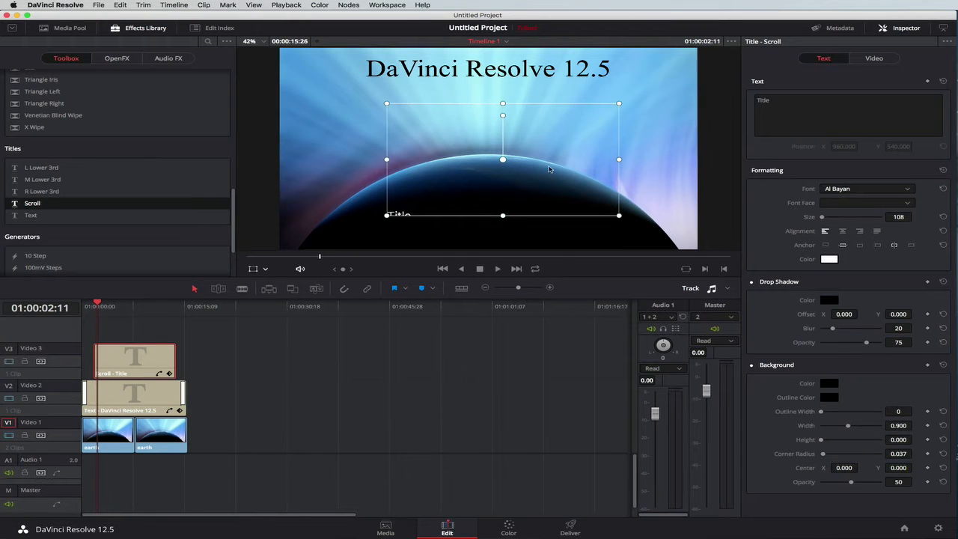
{"action": "left_click_drag", "start_coordinate": [552, 133], "coordinate": [545, 135]}
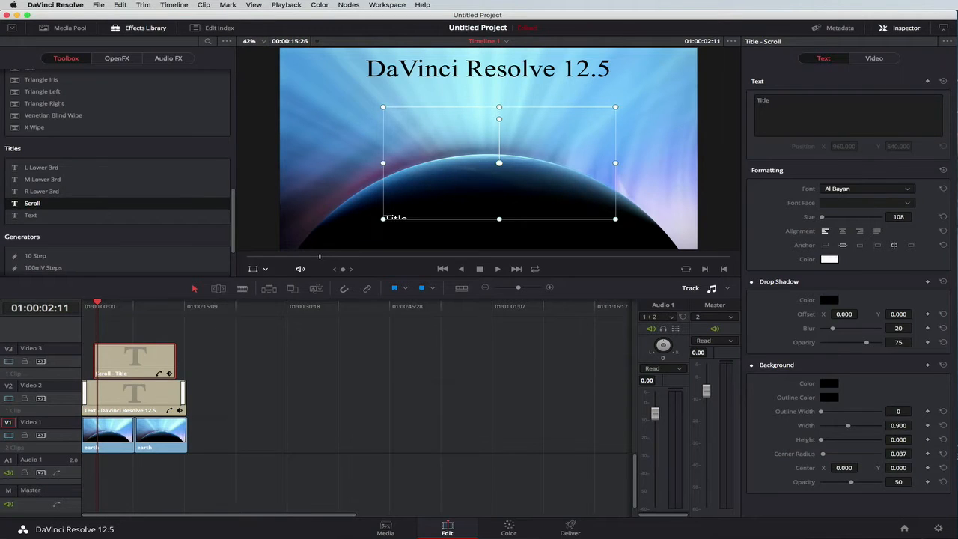
Copy the four-line outline from TextEdit, "1. Around the program" to "4. Free media (videvo - pond 5 - )", over the scroll title's placeholder text
{"action": "key", "text": "super+Tab"}
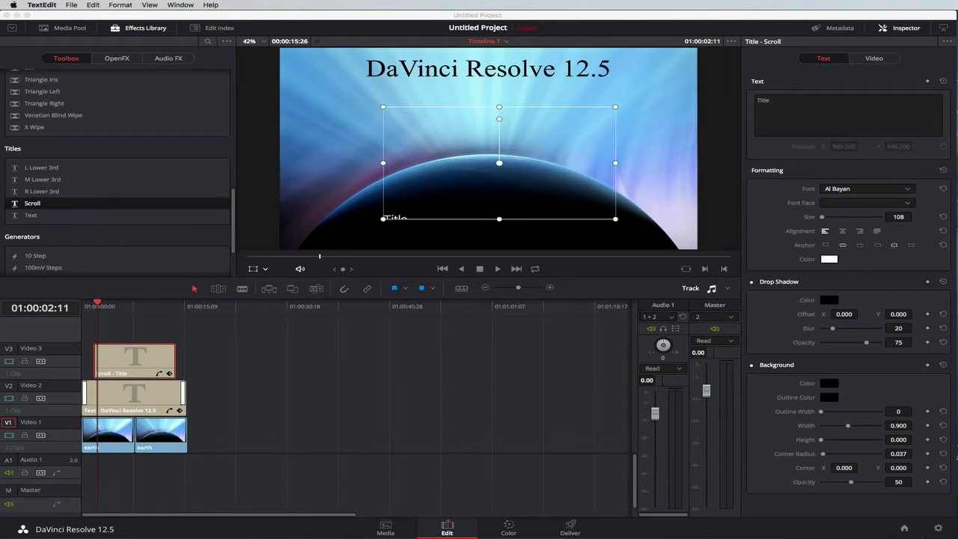
{"action": "left_click", "coordinate": [763, 103]}
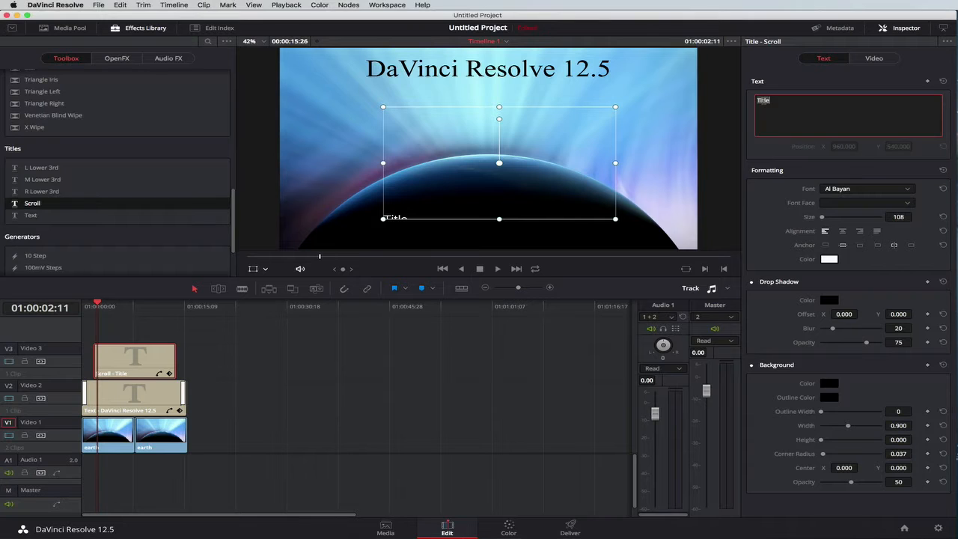
{"action": "type", "text": "1. Around the program 2. Import some media 3. Introduction - earth - heading - scroll 4. Free media (videvo - pond 5 - )"}
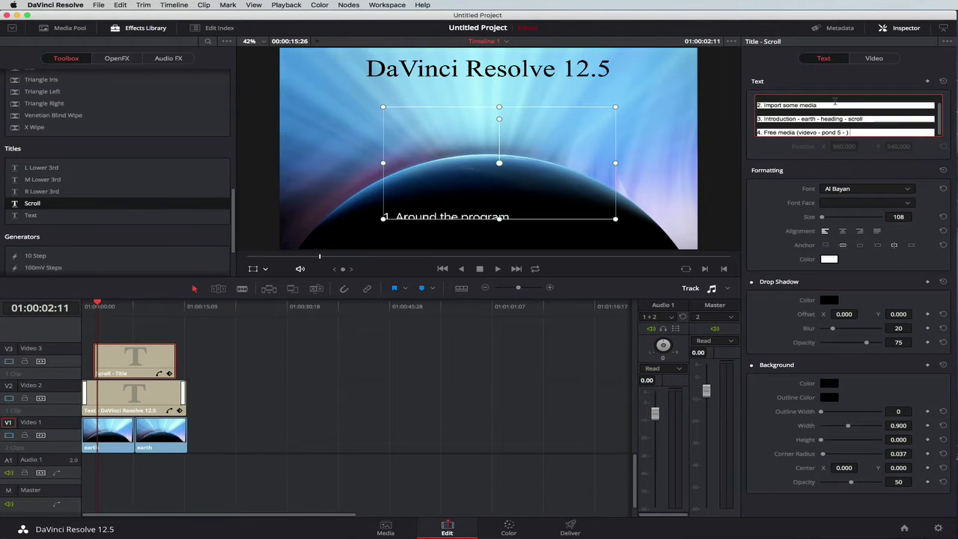
{"action": "scroll", "coordinate": [825, 110], "scroll_direction": "up", "scroll_amount": 1}
{"action": "scroll", "coordinate": [821, 109], "scroll_direction": "up", "scroll_amount": 1}
{"action": "scroll", "coordinate": [695, 161], "scroll_direction": "up", "scroll_amount": 5}
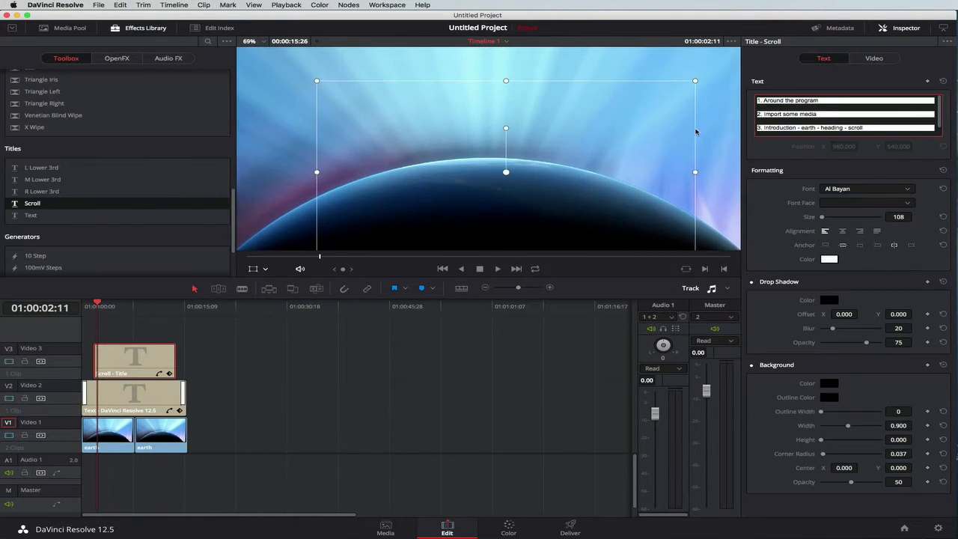
{"action": "scroll", "coordinate": [548, 154], "scroll_direction": "down", "scroll_amount": 5}
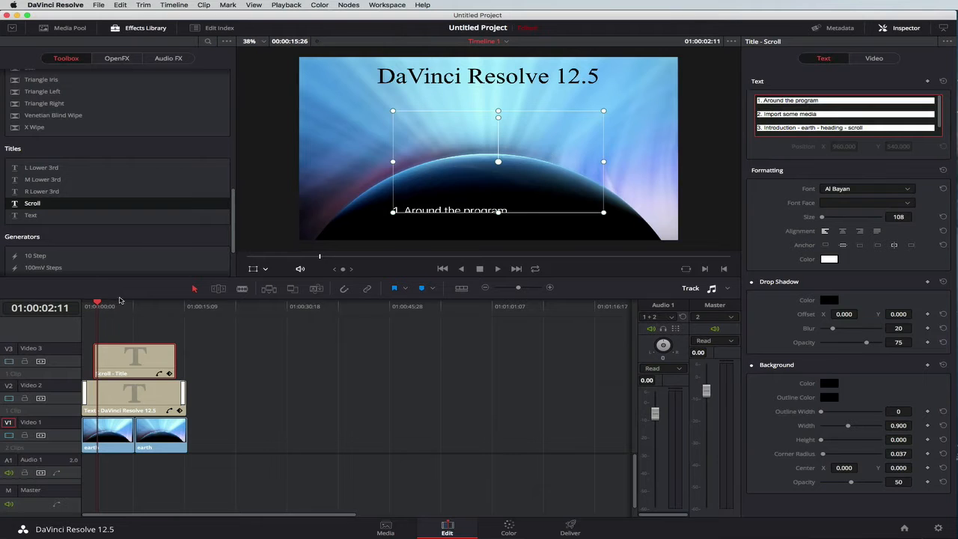
Play the timeline from the beginning to check how the scrolling list moves under the heading
{"action": "left_click_drag", "start_coordinate": [103, 306], "coordinate": [82, 307]}
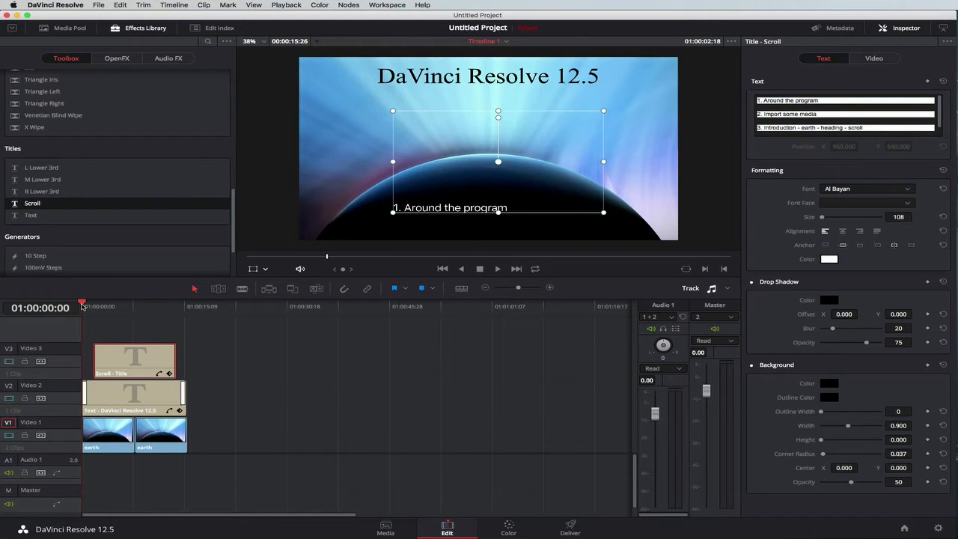
{"action": "key", "text": "space"}
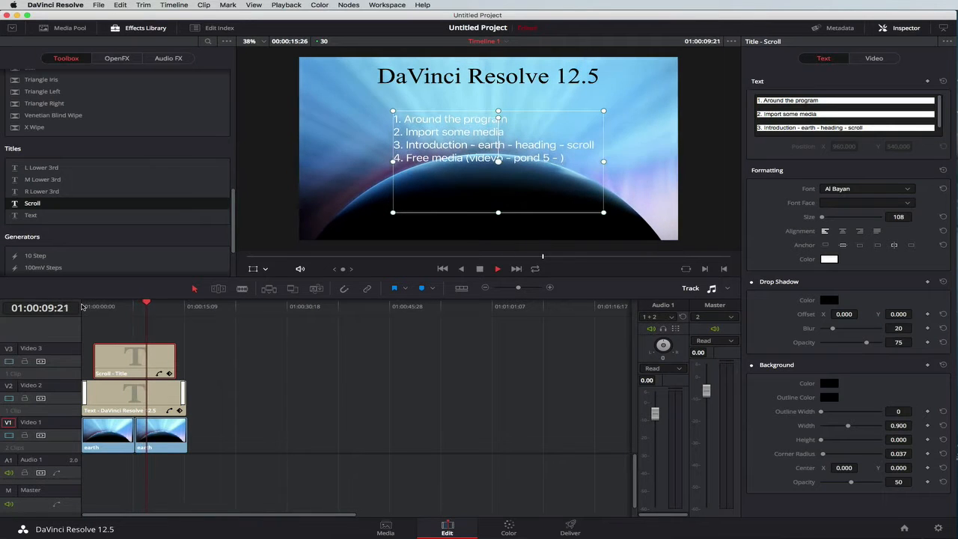
{"action": "key", "text": "space"}
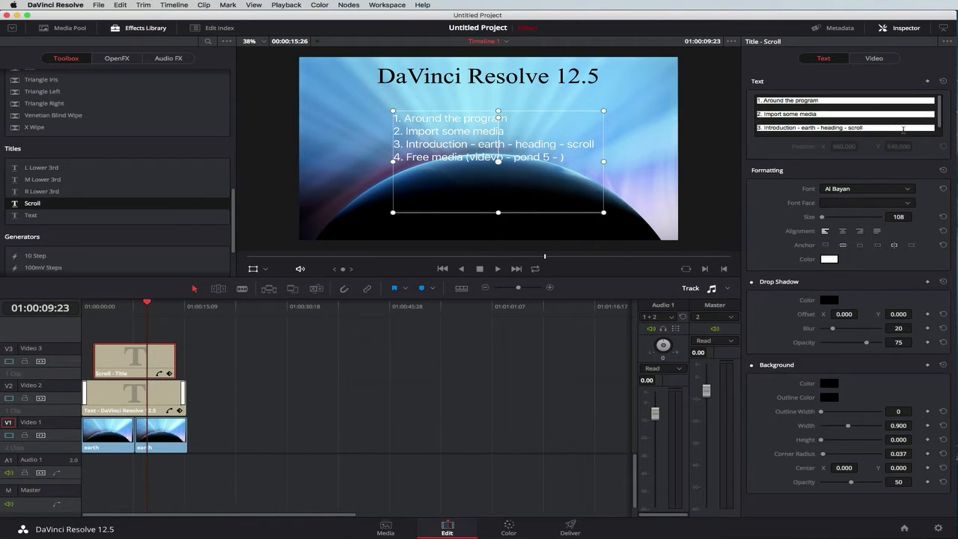
Append the line "5. Add images" after the fourth line of the scroll title's text
{"action": "left_click", "coordinate": [903, 129]}
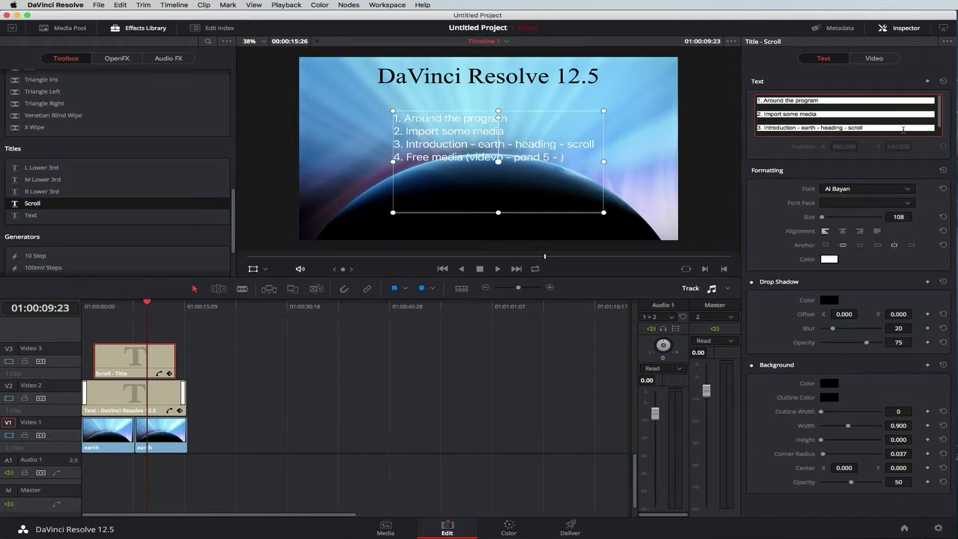
{"action": "key", "text": "Return"}
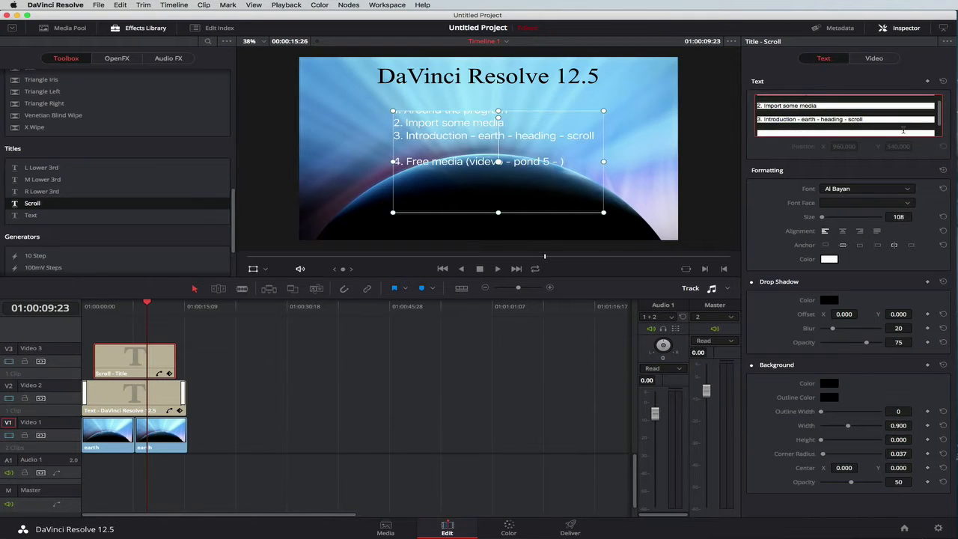
{"action": "key", "text": "BackSpace"}
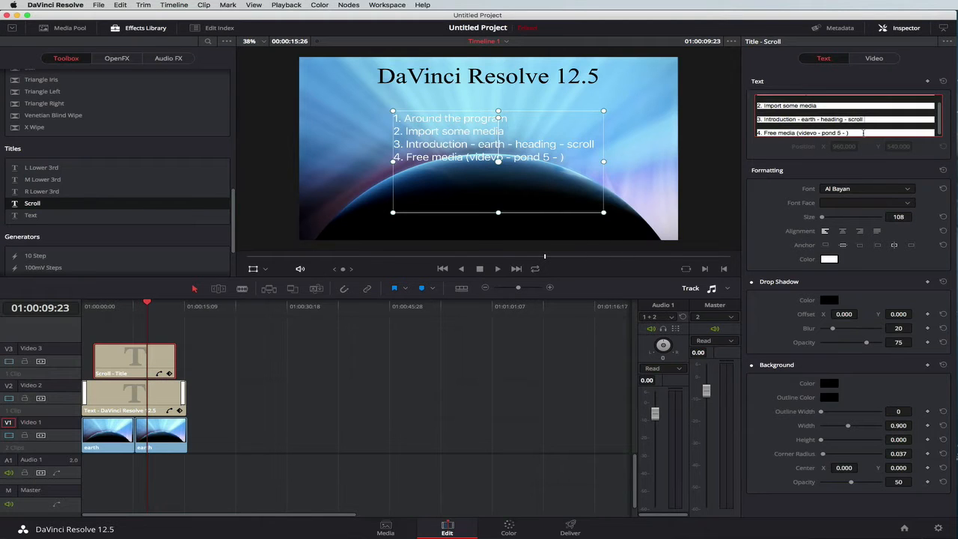
{"action": "left_click", "coordinate": [872, 130]}
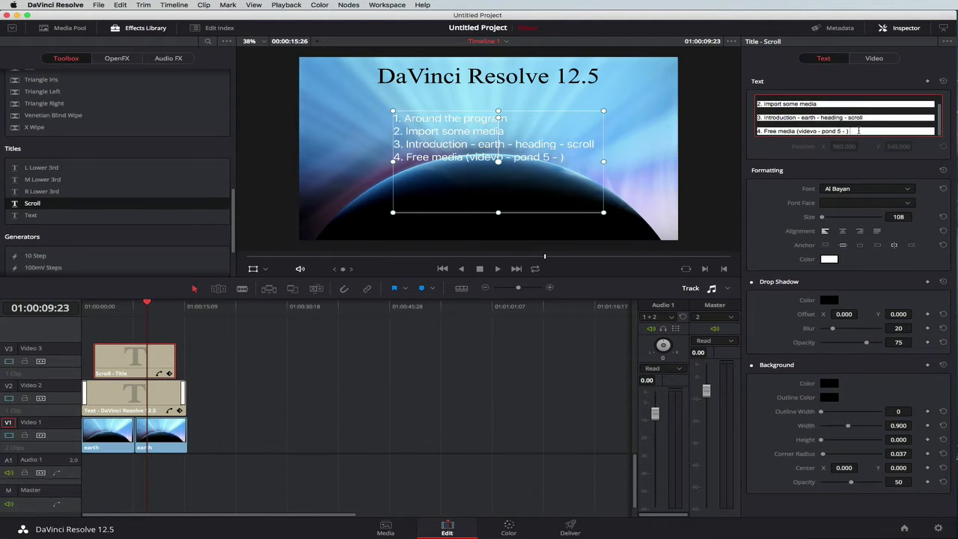
{"action": "key", "text": "Return"}
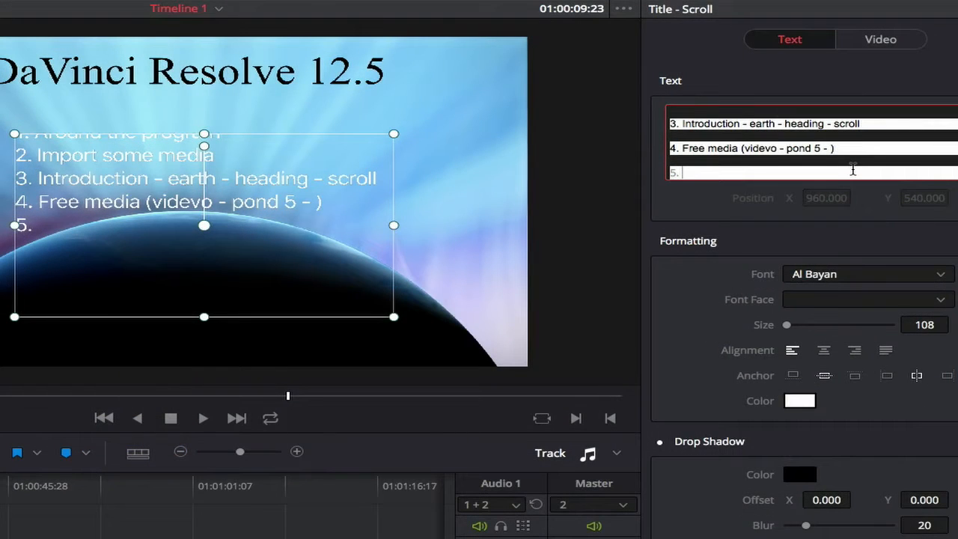
{"action": "type", "text": "5. Add images"}
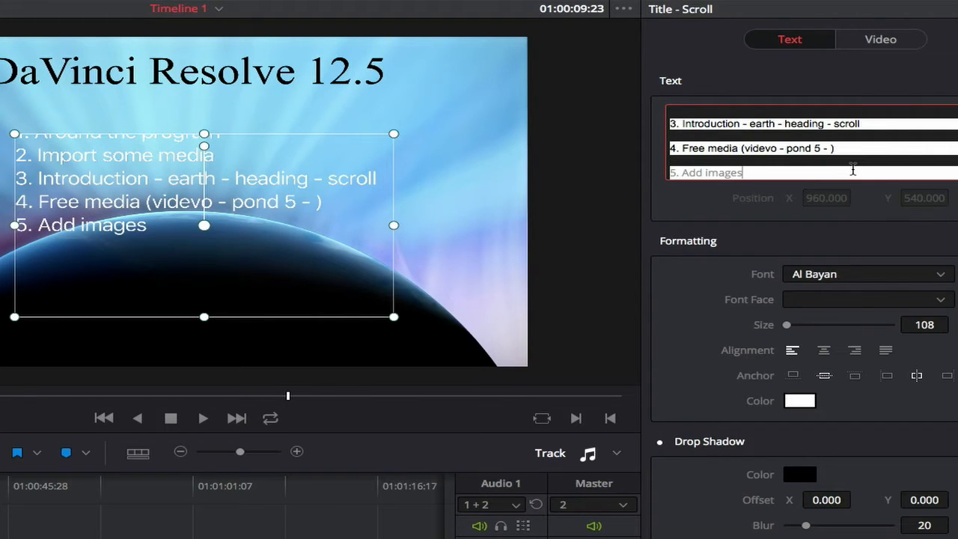
Add a sixth line, "6. Add a Transition between clips", to the end of the scroll title's text
{"action": "key", "text": "Return"}
{"action": "type", "text": "6"}
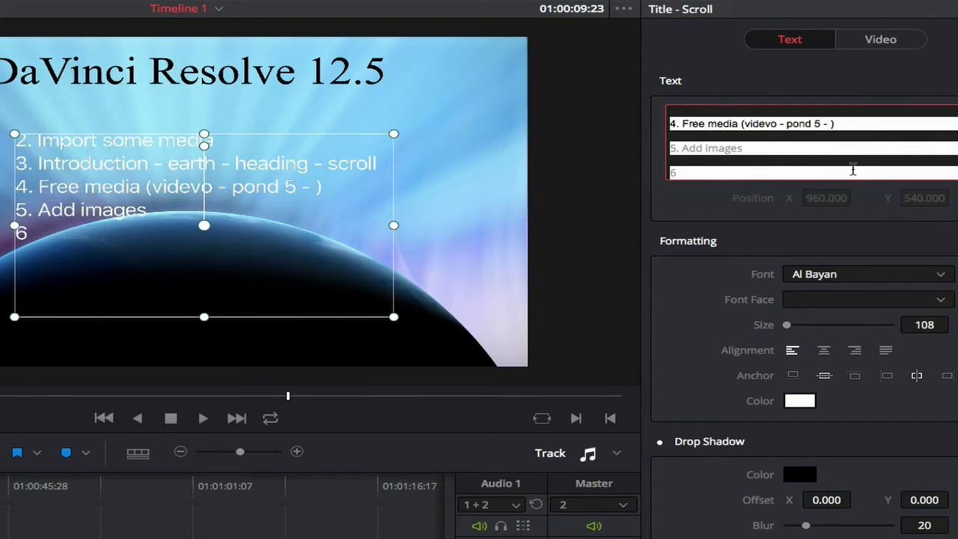
{"action": "type", "text": ". Add "}
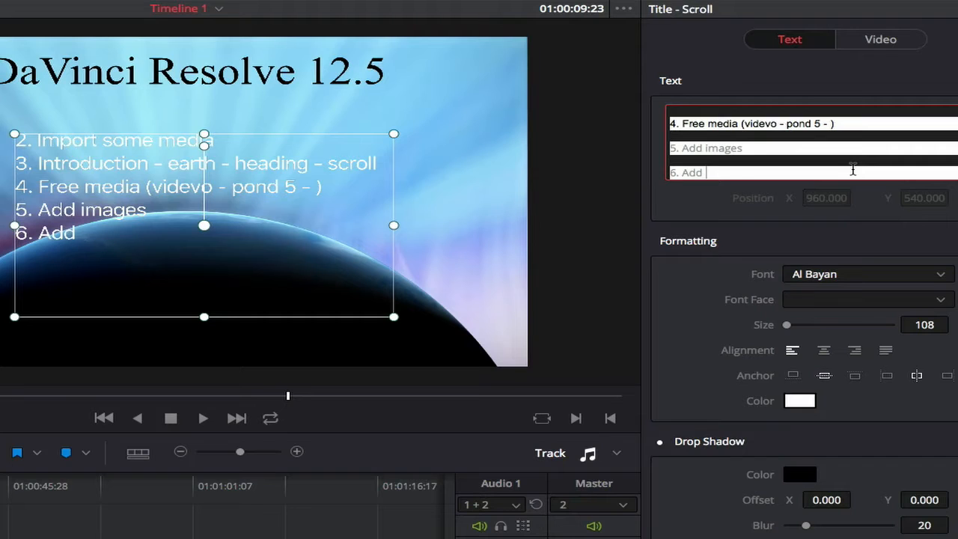
{"action": "type", "text": "a Tra"}
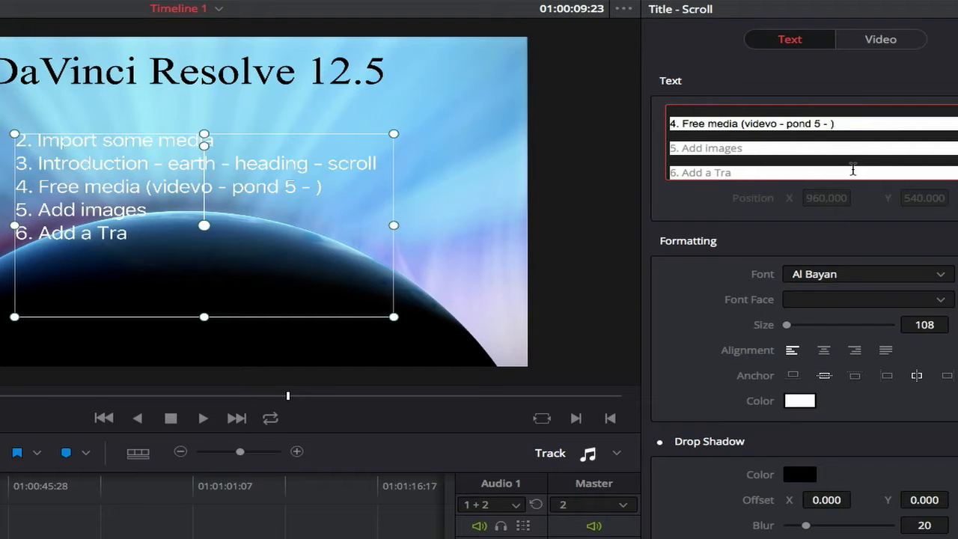
{"action": "type", "text": "sition"}
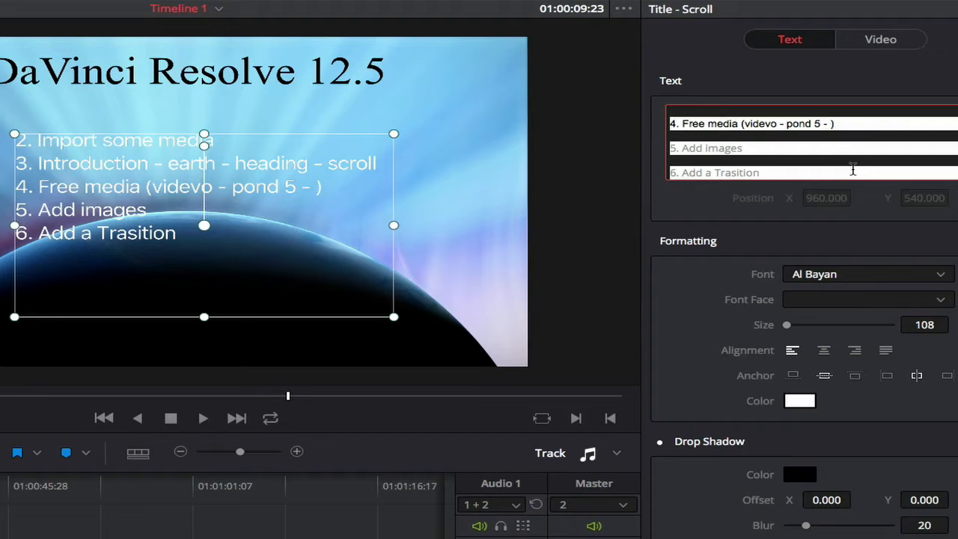
{"action": "key", "text": "BackSpace"}
{"action": "key", "text": "BackSpace"}
{"action": "key", "text": "BackSpace"}
{"action": "key", "text": "BackSpace"}
{"action": "key", "text": "BackSpace"}
{"action": "key", "text": "BackSpace"}
{"action": "type", "text": "nsition"}
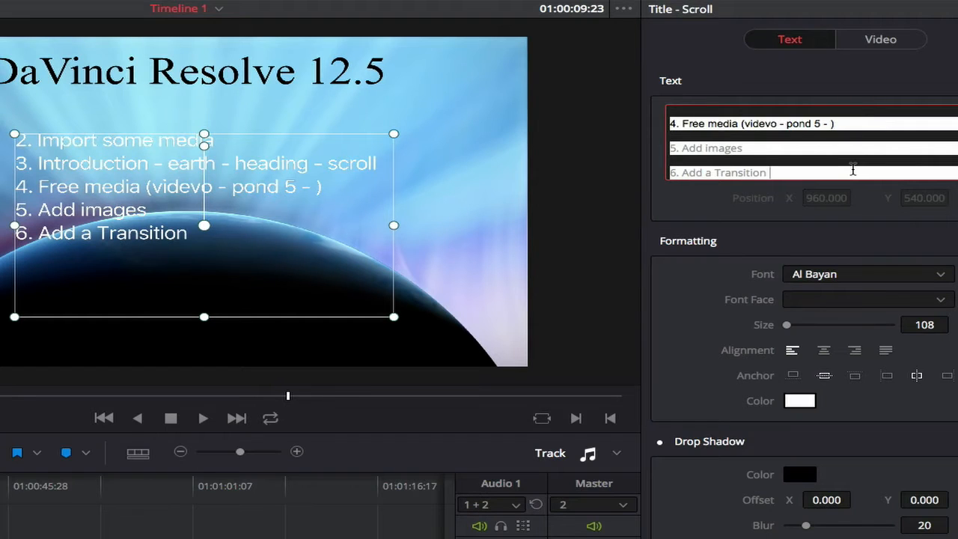
{"action": "type", "text": " between"}
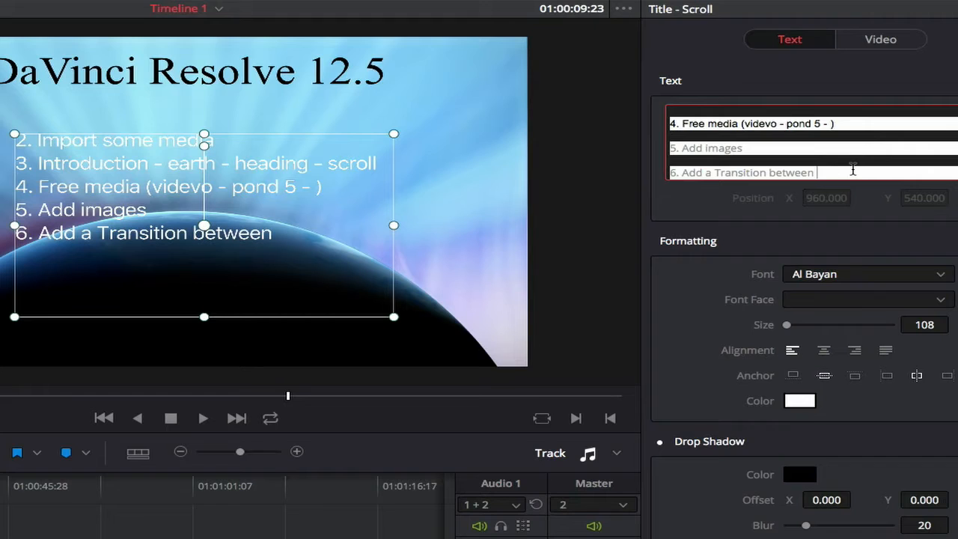
{"action": "type", "text": " clips"}
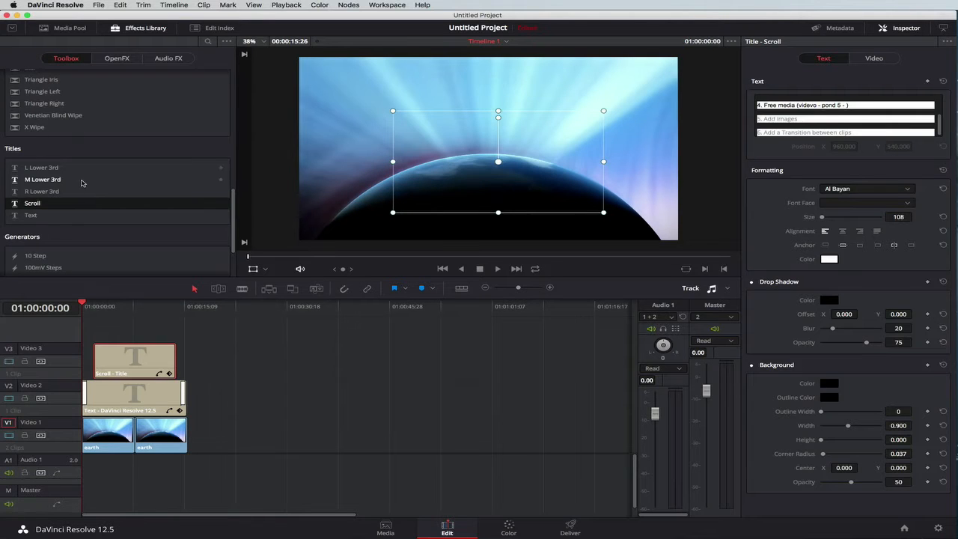
Apply a Cross Dissolve to the start and end of the scroll title on Video 3, and hide the Transform overlay
{"action": "scroll", "coordinate": [83, 184], "scroll_direction": "up", "scroll_amount": 10}
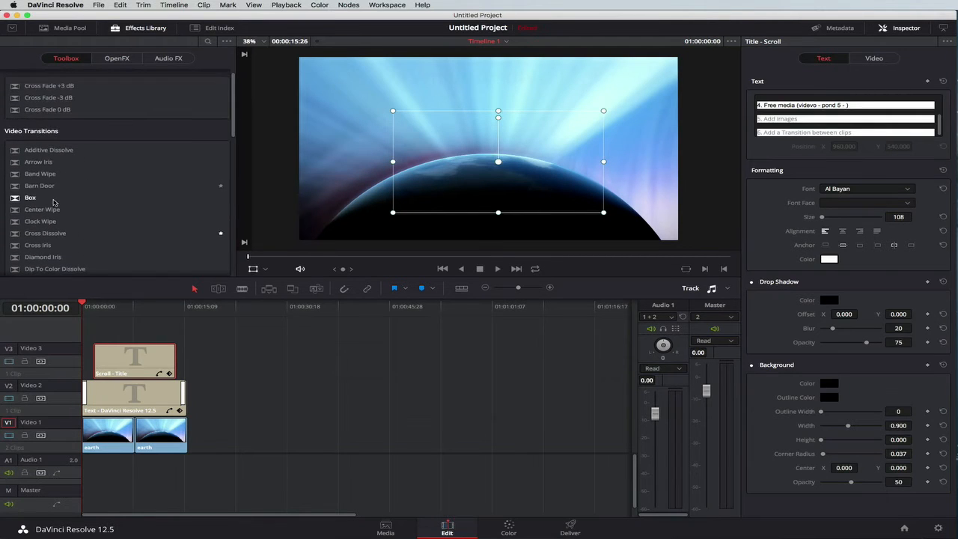
{"action": "scroll", "coordinate": [50, 197], "scroll_direction": "down", "scroll_amount": 5}
{"action": "left_click_drag", "start_coordinate": [27, 145], "coordinate": [95, 357]}
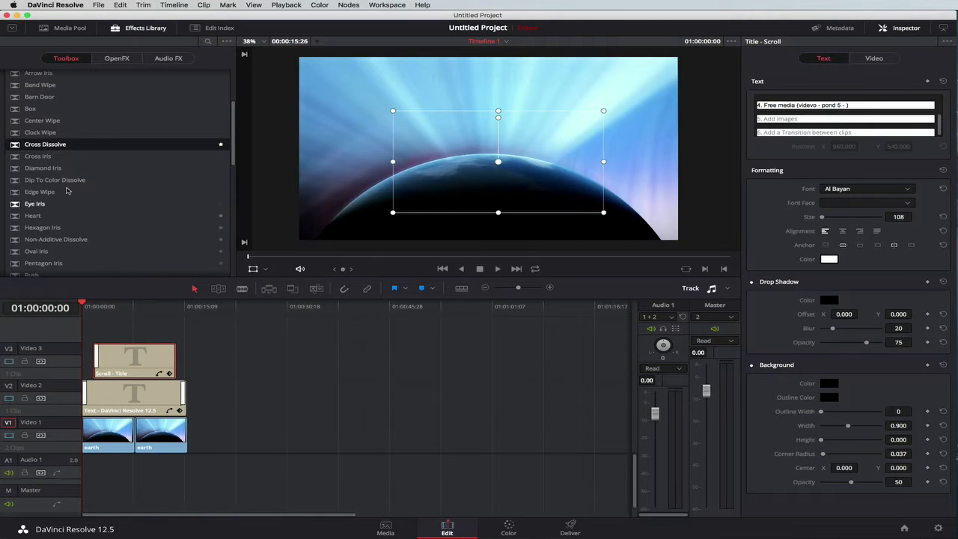
{"action": "mouse_move", "coordinate": [47, 143]}
{"action": "left_mouse_down"}
{"action": "mouse_move", "coordinate": [176, 370]}
{"action": "mouse_move", "coordinate": [177, 357]}
{"action": "left_mouse_up"}
{"action": "left_click", "coordinate": [69, 29]}
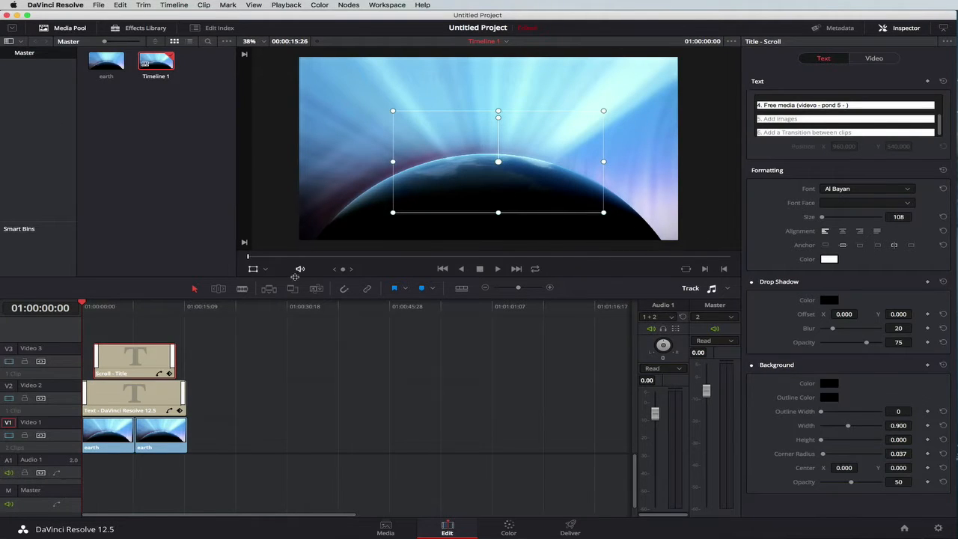
{"action": "left_click", "coordinate": [253, 268]}
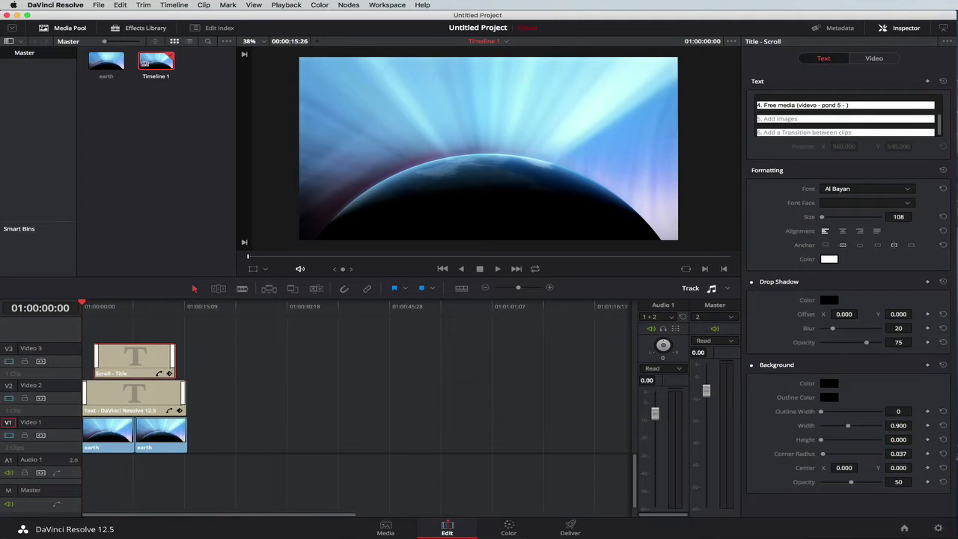
Switch to Finder, preview fantasy-forest.mp3 from the audio/music folder, and place it at the start of the Audio 1 track
{"action": "key", "text": "super+Tab"}
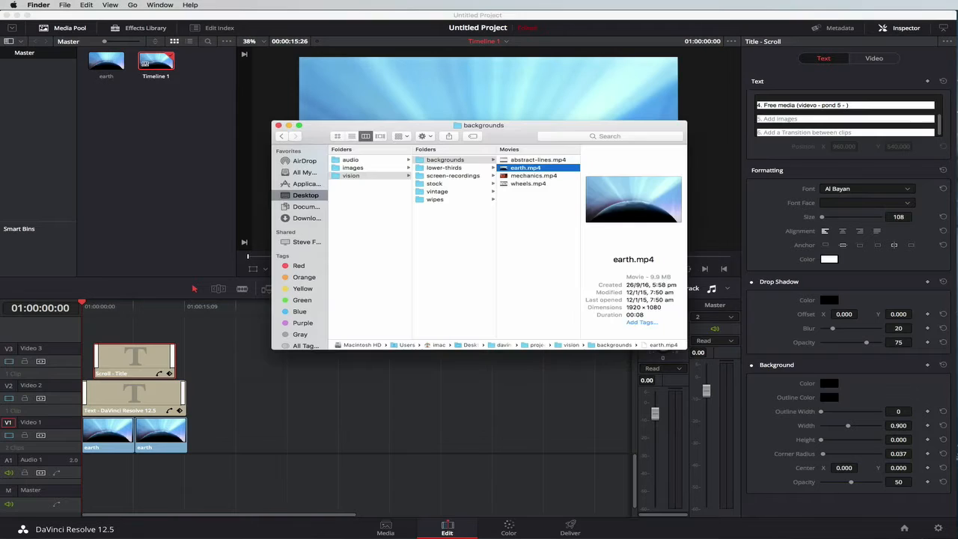
{"action": "left_click", "coordinate": [350, 160]}
{"action": "left_click", "coordinate": [432, 161]}
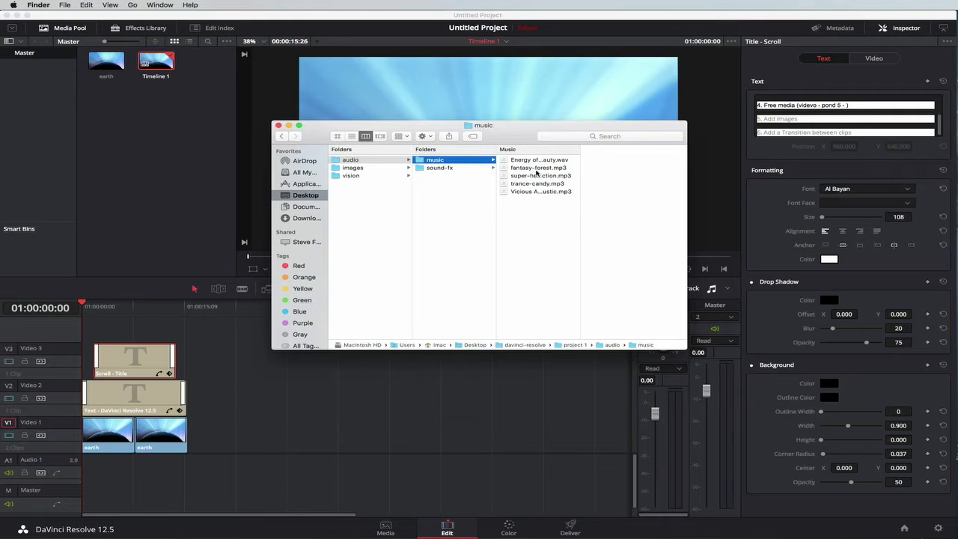
{"action": "left_click", "coordinate": [532, 170]}
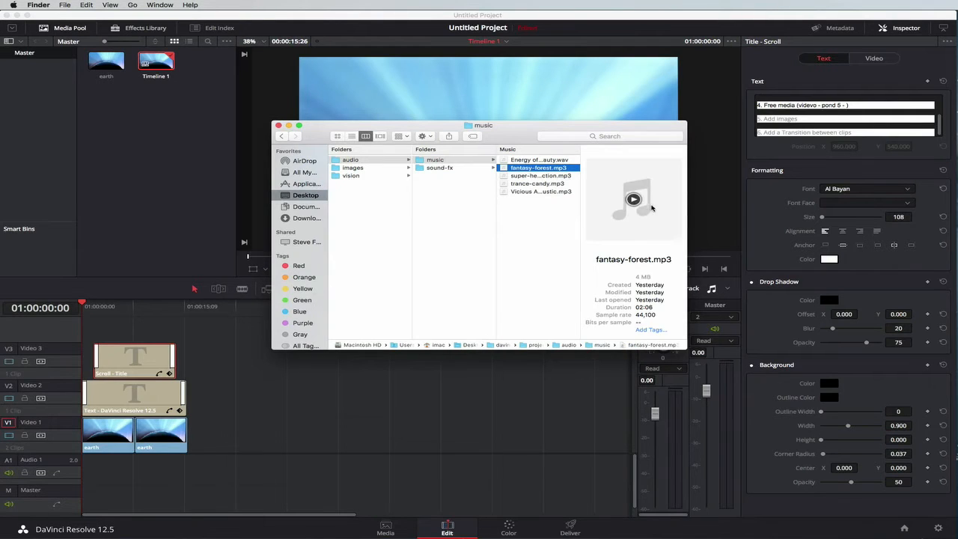
{"action": "left_click", "coordinate": [633, 199]}
{"action": "left_click", "coordinate": [633, 199]}
{"action": "left_click_drag", "start_coordinate": [532, 170], "coordinate": [87, 464]}
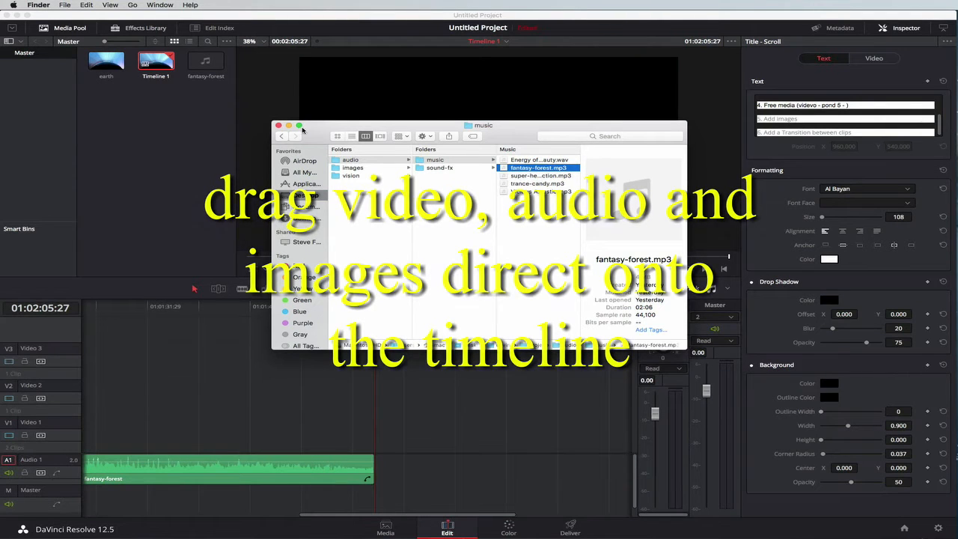
{"action": "left_click", "coordinate": [288, 125]}
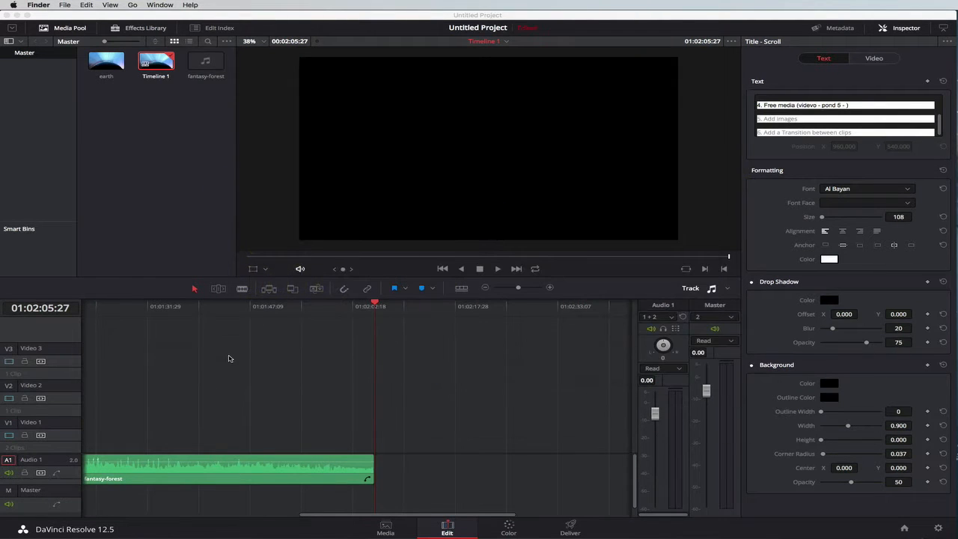
Split the fantasy-forest clip about 18 seconds in, just past the end of the earth clips, and delete the part after the cut
{"action": "scroll", "coordinate": [229, 359], "scroll_direction": "left", "scroll_amount": 10}
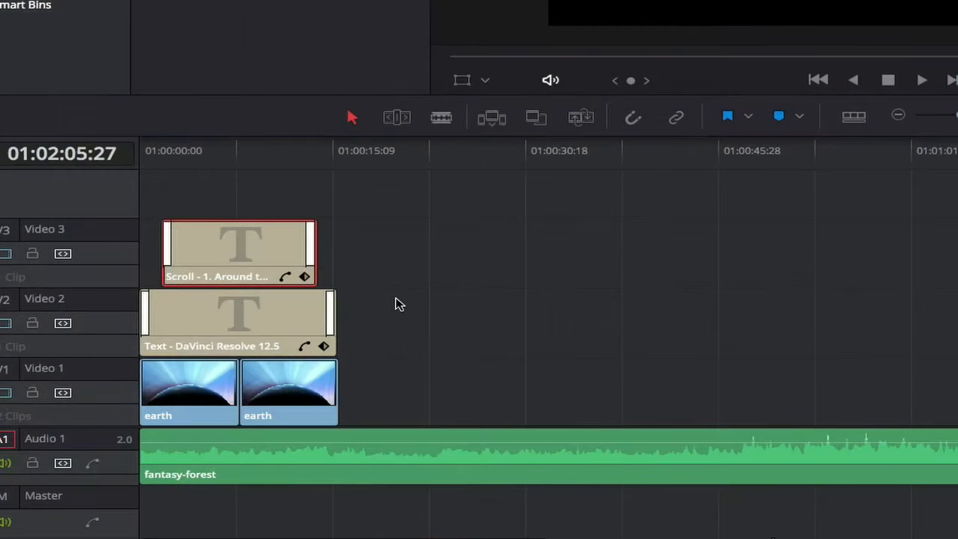
{"action": "left_click", "coordinate": [441, 119]}
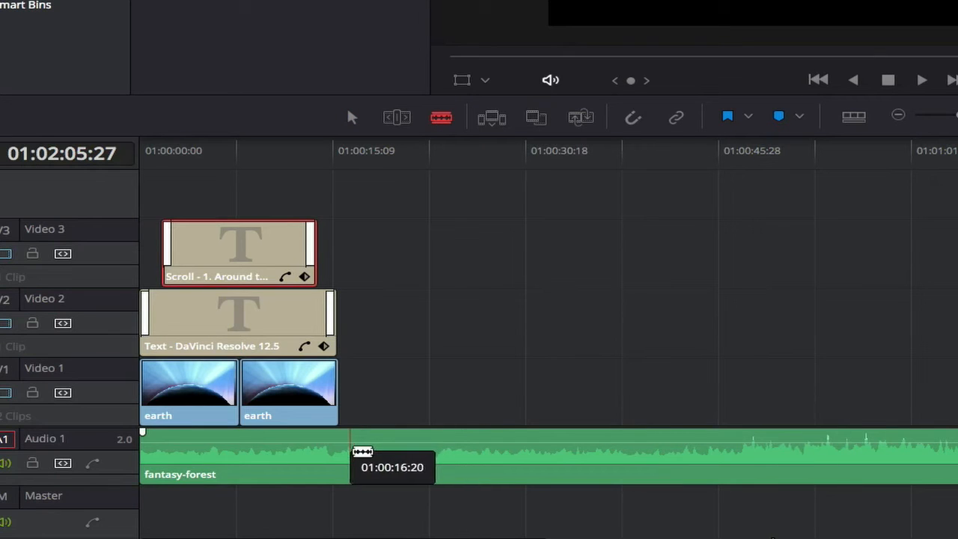
{"action": "left_click", "coordinate": [365, 452]}
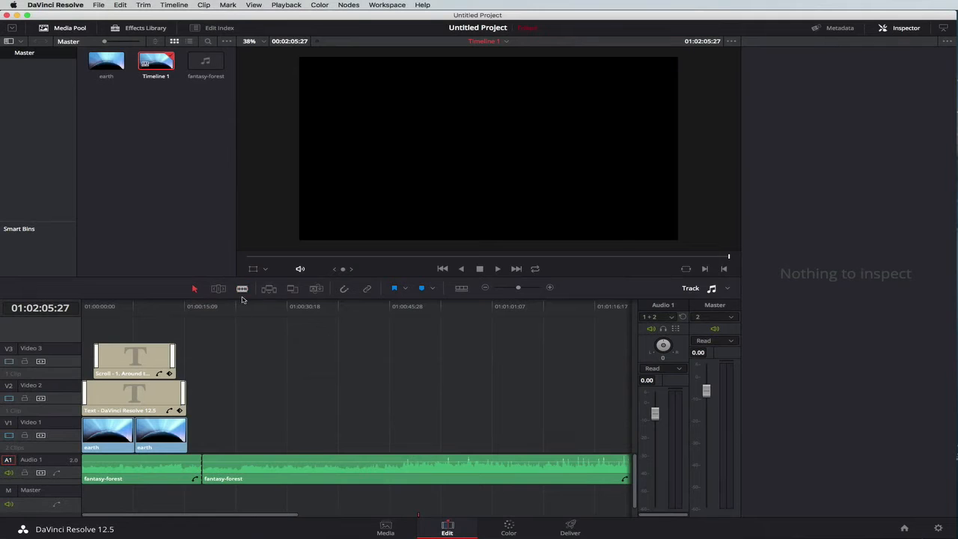
{"action": "left_click", "coordinate": [292, 465]}
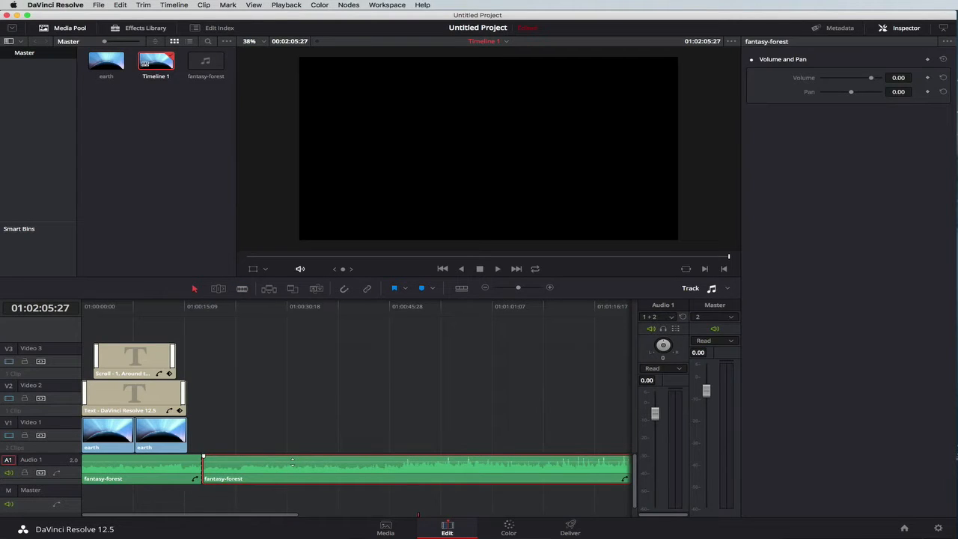
{"action": "key", "text": "BackSpace"}
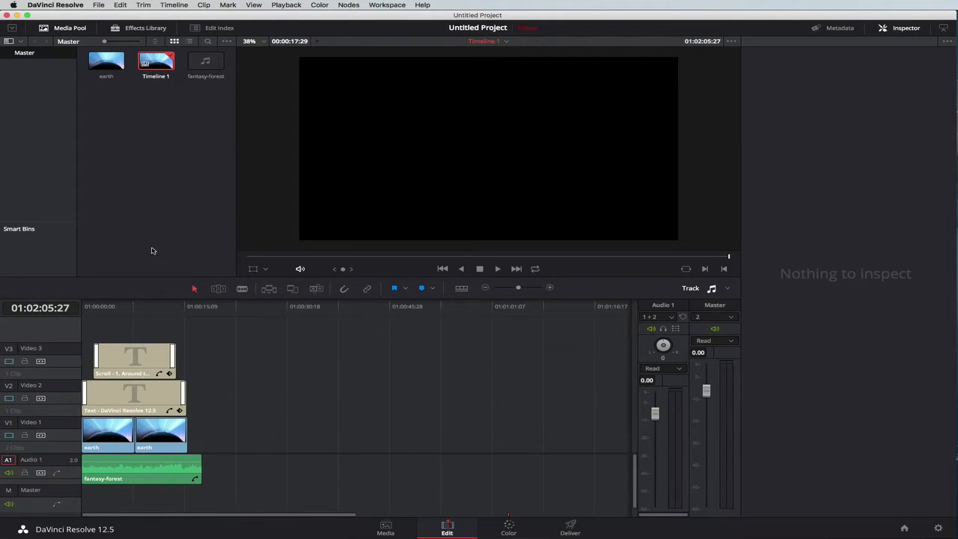
Apply Cross Fade 0 dB to the start and end of the fantasy-forest clip, with the end fade lasting 3.2 seconds
{"action": "left_click", "coordinate": [139, 29]}
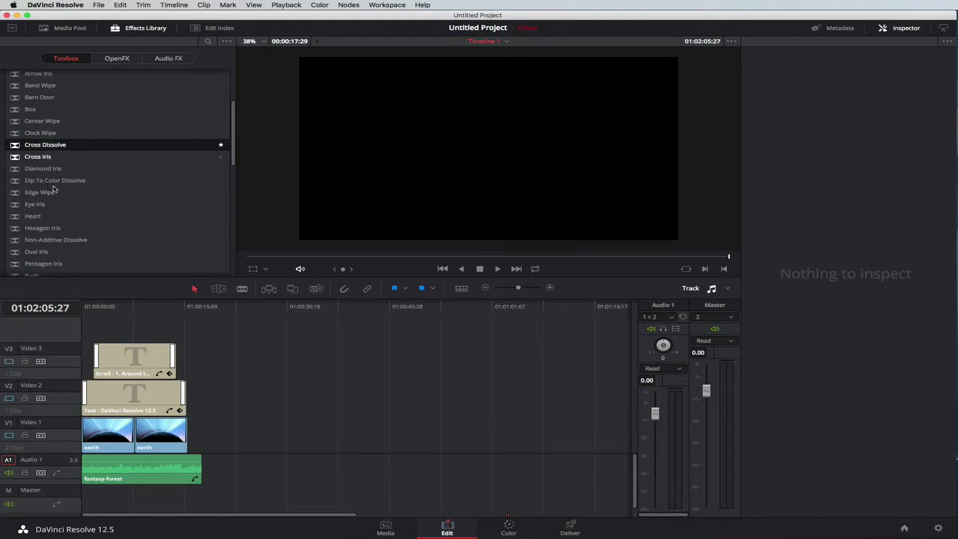
{"action": "scroll", "coordinate": [54, 190], "scroll_direction": "up", "scroll_amount": 5}
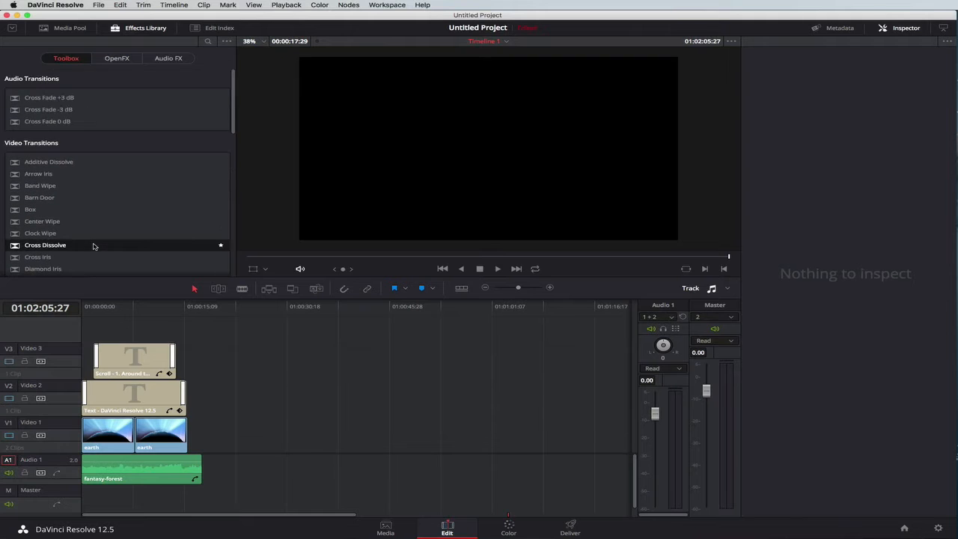
{"action": "left_click_drag", "start_coordinate": [47, 121], "coordinate": [83, 467]}
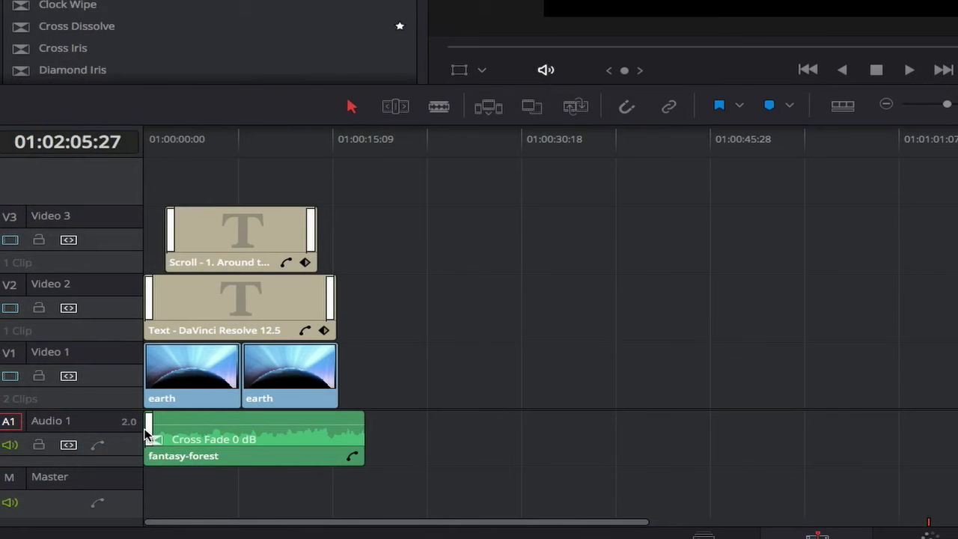
{"action": "left_click_drag", "start_coordinate": [147, 434], "coordinate": [148, 434]}
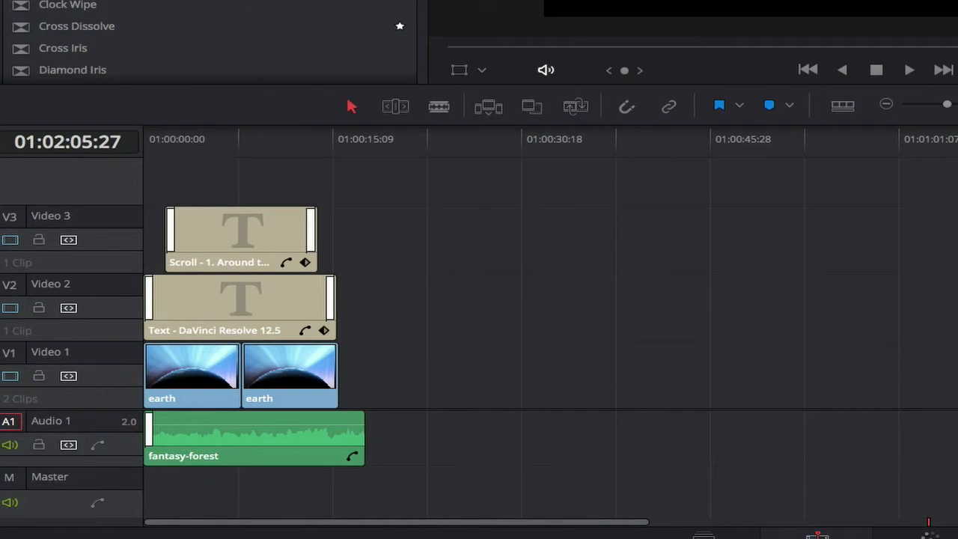
{"action": "left_click_drag", "start_coordinate": [112, 4], "coordinate": [325, 425]}
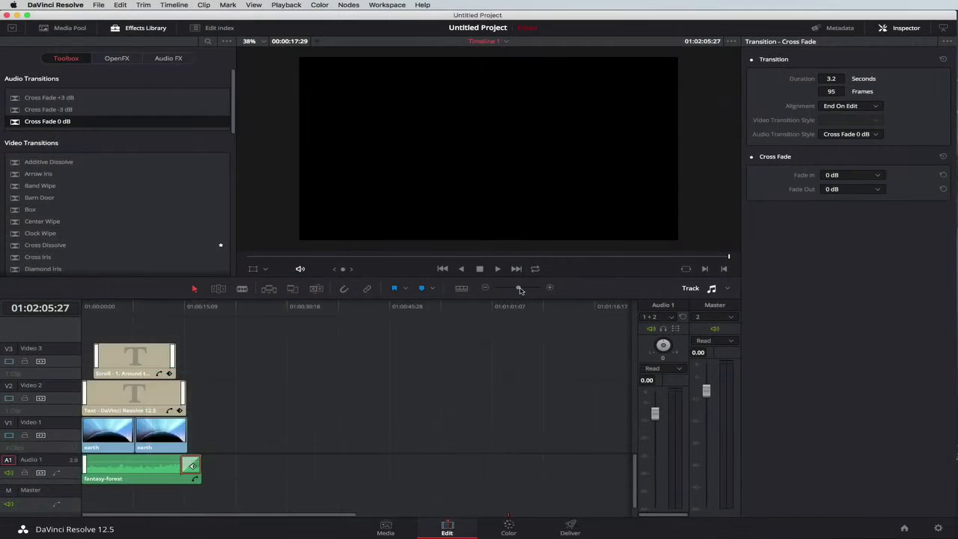
Zoom in on the timeline slightly and bring its beginning into view to examine the fades on the clips
{"action": "left_click", "coordinate": [521, 288]}
{"action": "left_click_drag", "start_coordinate": [520, 289], "coordinate": [522, 289]}
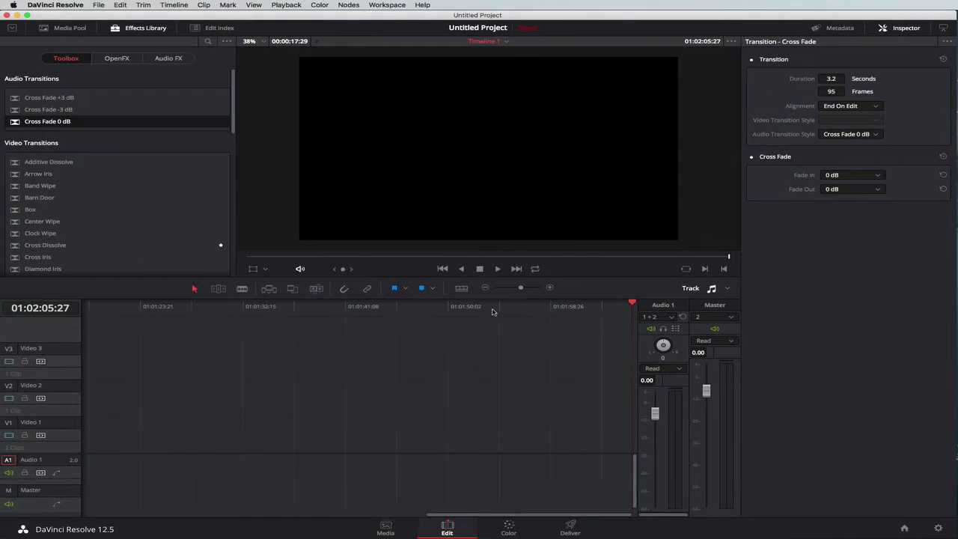
{"action": "scroll", "coordinate": [304, 389], "scroll_direction": "left", "scroll_amount": 10}
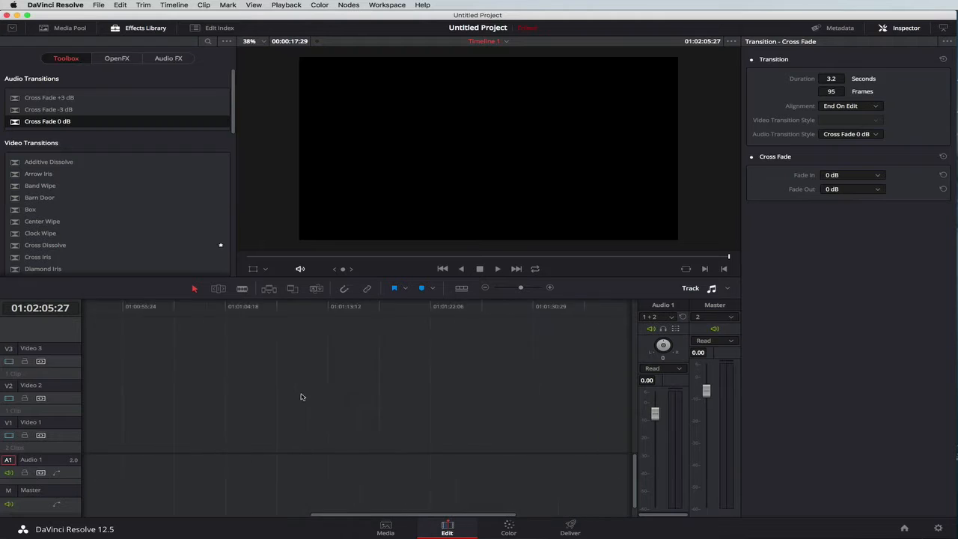
{"action": "left_click_drag", "start_coordinate": [255, 515], "coordinate": [142, 515]}
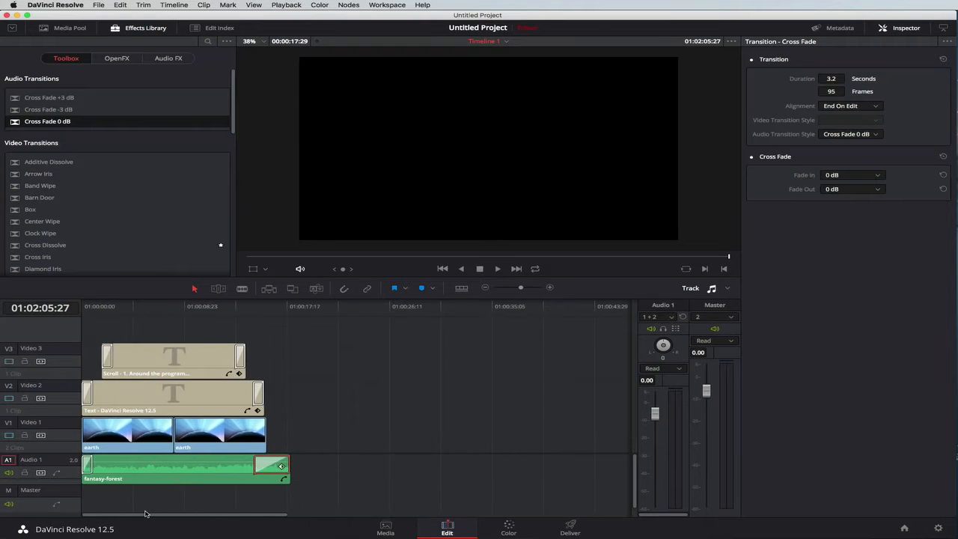
Play the timeline from its beginning through the end of the fantasy-forest clip to review the titles, dissolves and audio fades
{"action": "left_click_drag", "start_coordinate": [522, 289], "coordinate": [526, 289]}
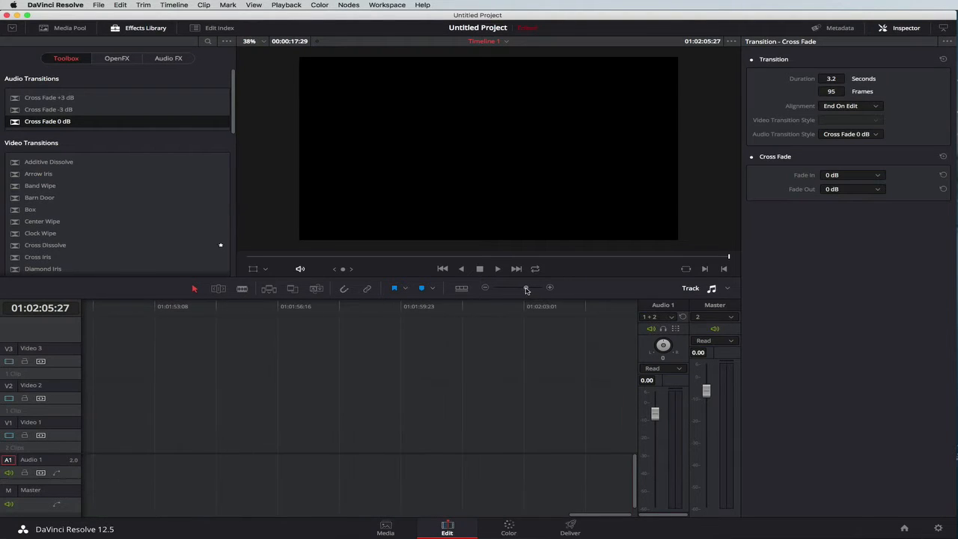
{"action": "scroll", "coordinate": [146, 501], "scroll_direction": "left", "scroll_amount": 3}
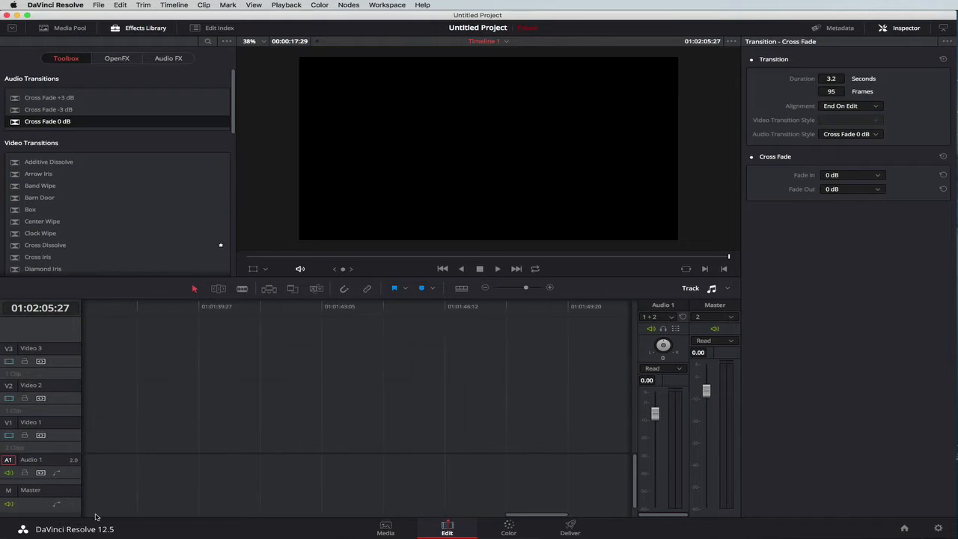
{"action": "scroll", "coordinate": [95, 516], "scroll_direction": "left", "scroll_amount": 10}
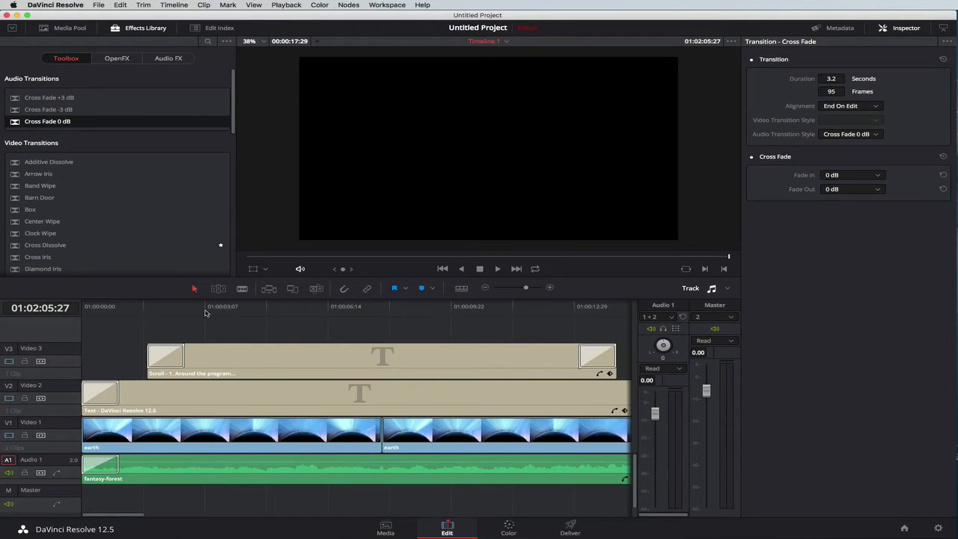
{"action": "left_click_drag", "start_coordinate": [101, 308], "coordinate": [27, 308]}
{"action": "key", "text": "space"}
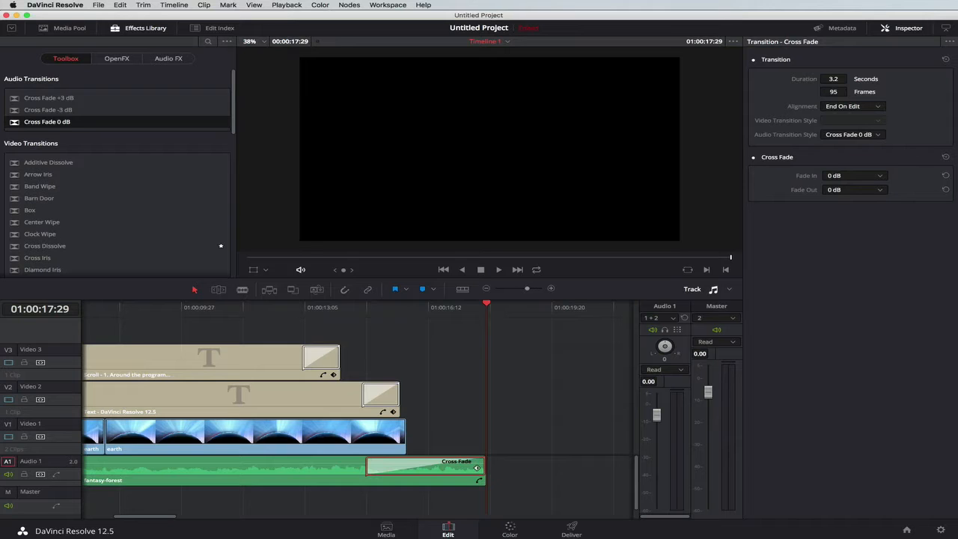
Switch to Finder and import 1-davinci-welcome and 2-davinci-introduction from the vision/screen-recordings folder into the Media page's Master bin
{"action": "left_click", "coordinate": [955, 471]}
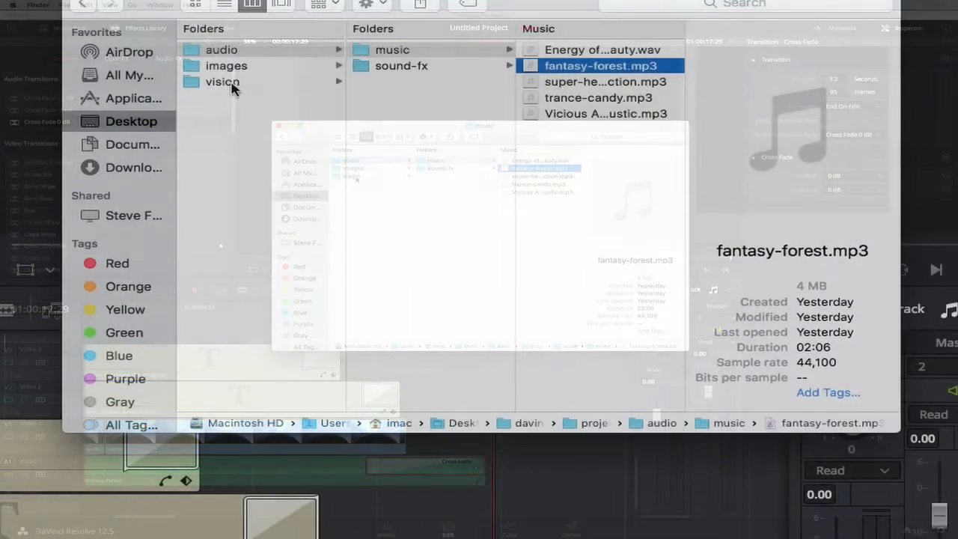
{"action": "left_click", "coordinate": [352, 176]}
{"action": "left_click", "coordinate": [425, 84]}
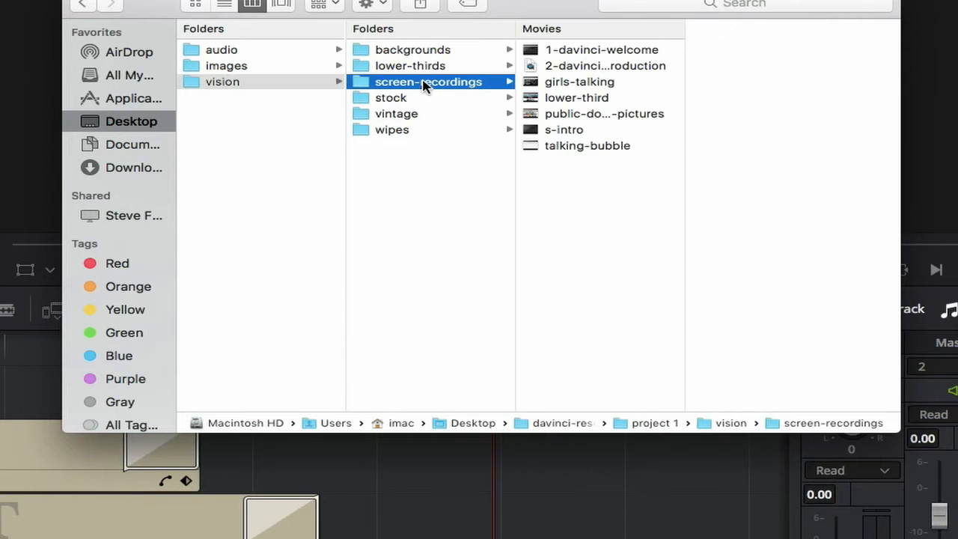
{"action": "left_click", "coordinate": [588, 52]}
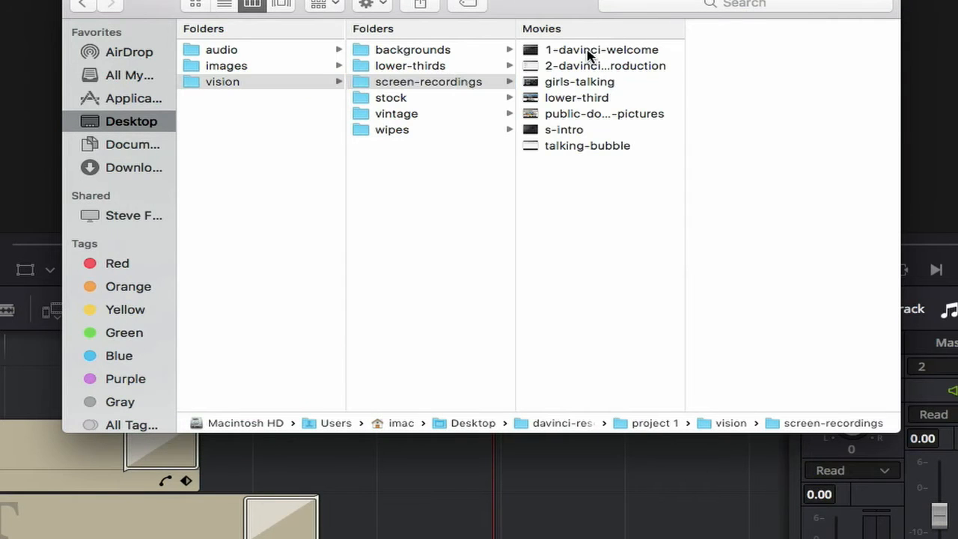
{"action": "left_click", "coordinate": [577, 65], "text": "shift"}
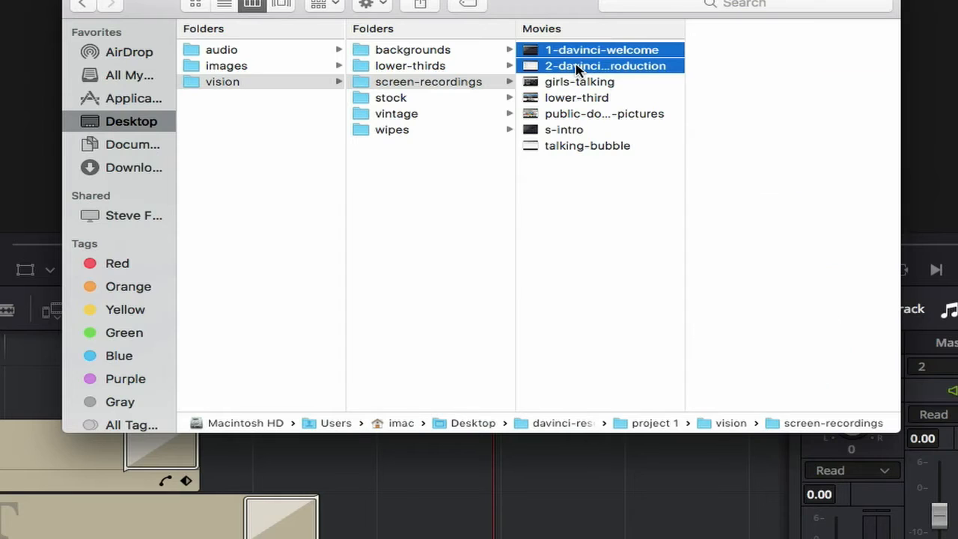
{"action": "left_click_drag", "start_coordinate": [501, 8], "coordinate": [823, 28]}
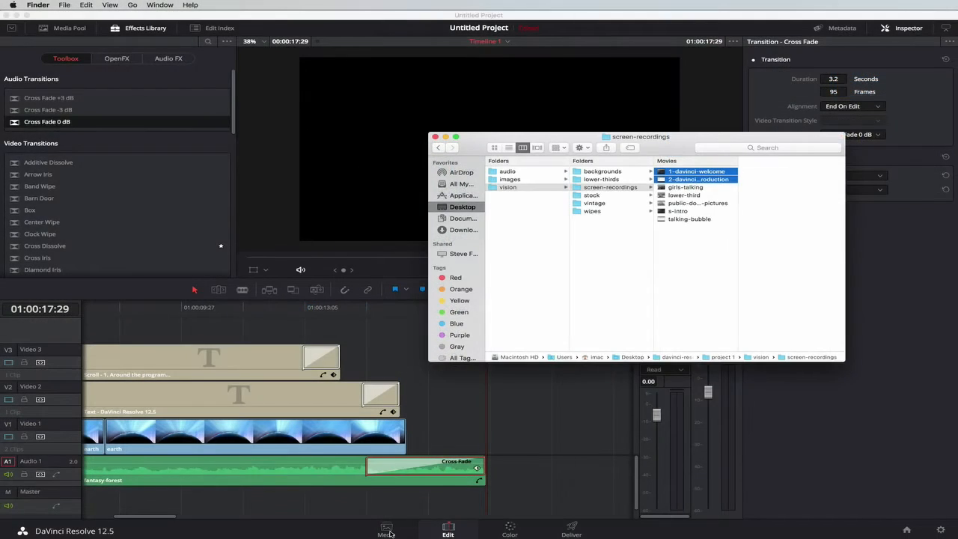
{"action": "left_click", "coordinate": [389, 533]}
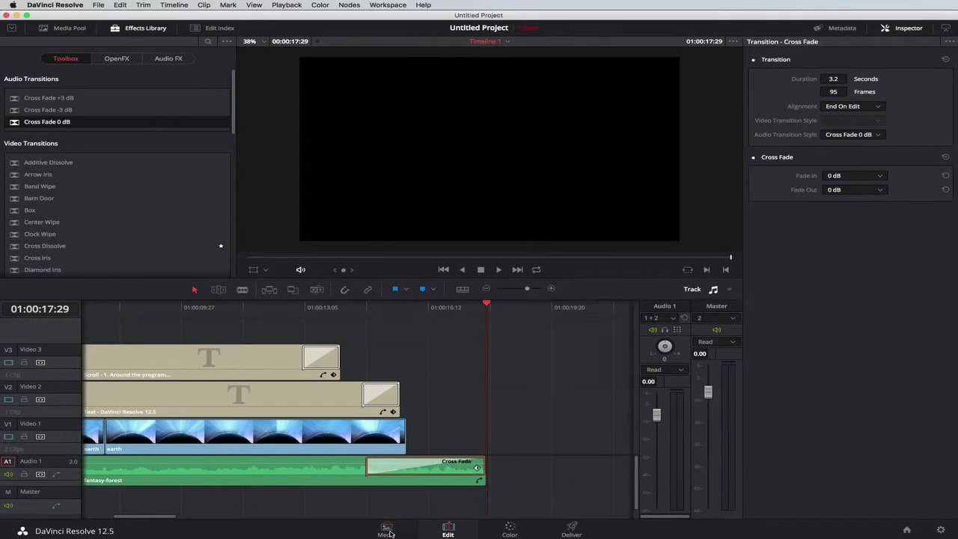
{"action": "left_click", "coordinate": [389, 531]}
{"action": "key", "text": "super+Tab"}
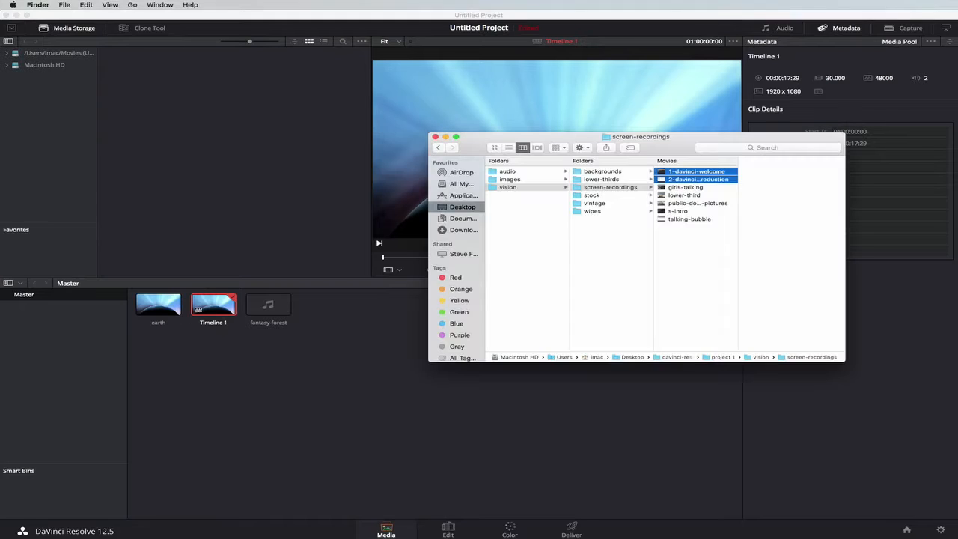
{"action": "left_click_drag", "start_coordinate": [673, 170], "coordinate": [286, 378]}
{"action": "left_click", "coordinate": [303, 377]}
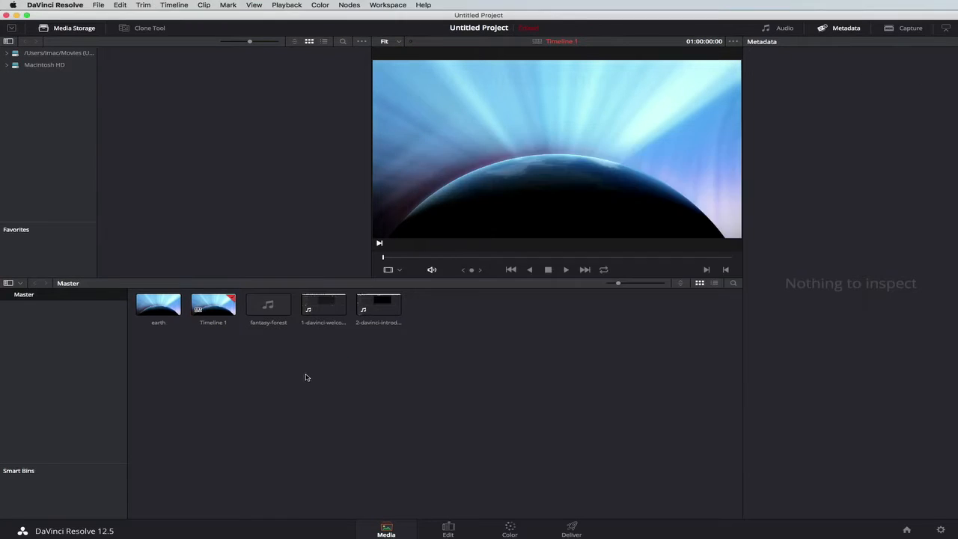
Return to the Edit page and place 1-davinci-welcome from the media pool on Video 2, just past the end of fantasy-forest
{"action": "left_click", "coordinate": [447, 529]}
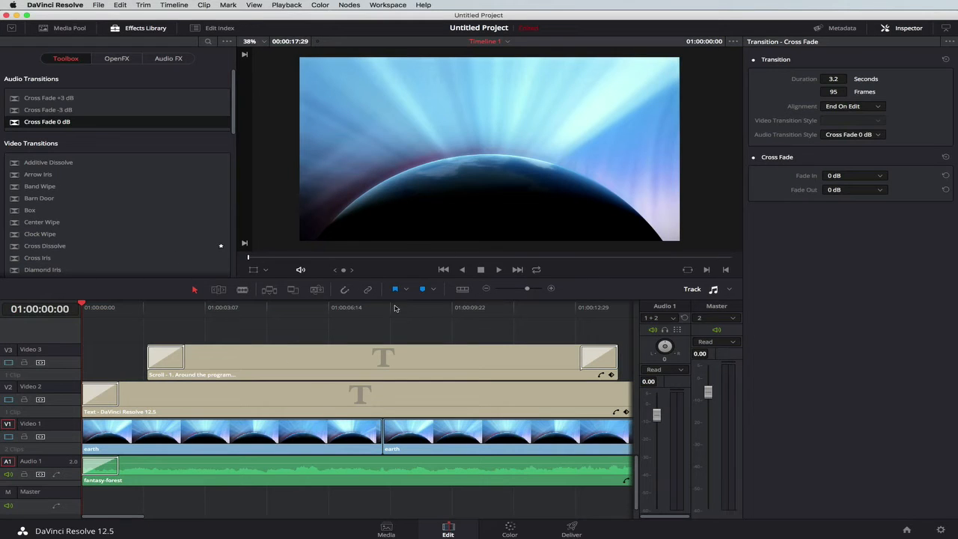
{"action": "left_click_drag", "start_coordinate": [527, 289], "coordinate": [519, 290]}
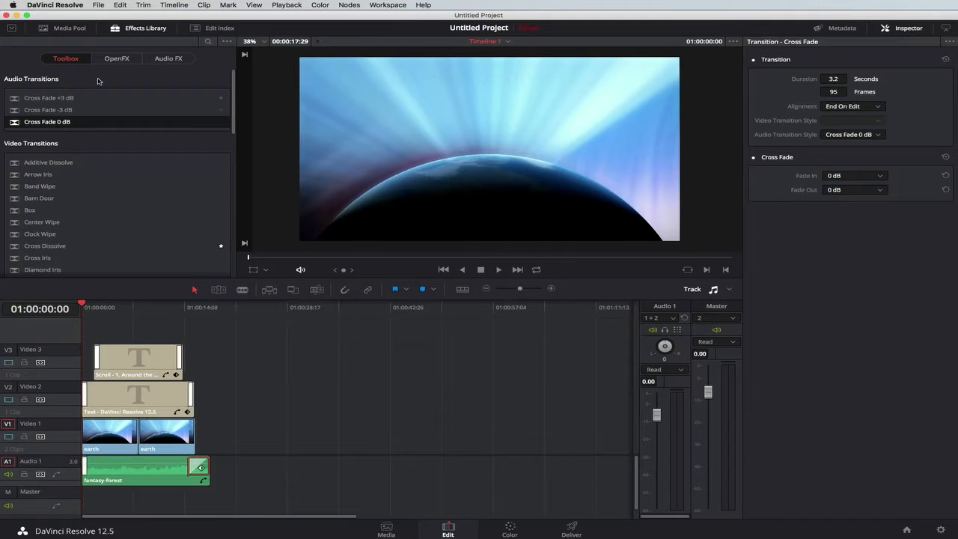
{"action": "left_click", "coordinate": [69, 29]}
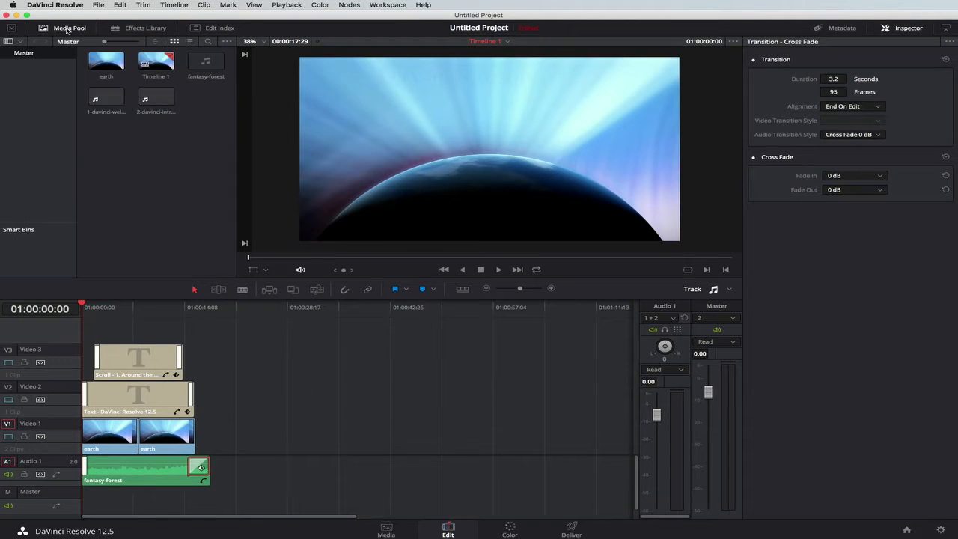
{"action": "left_click", "coordinate": [124, 102]}
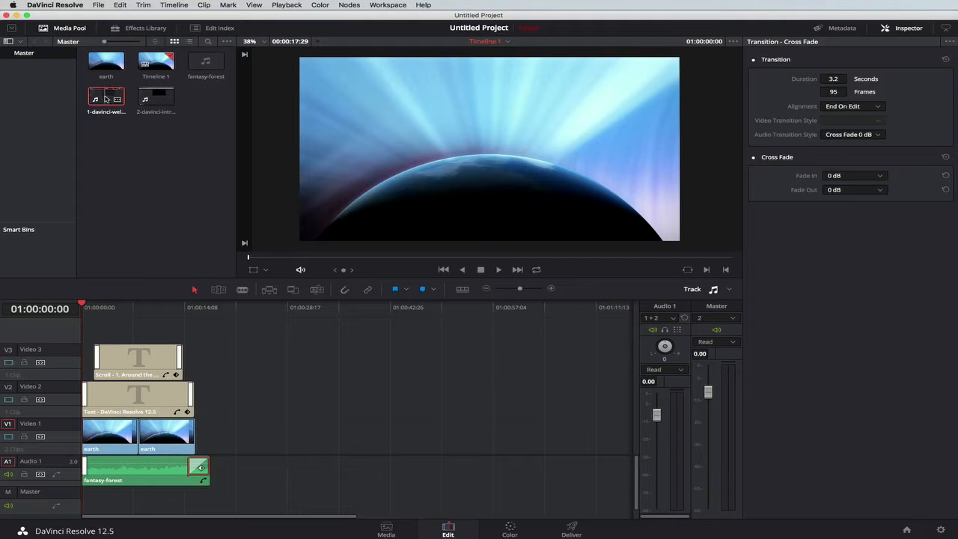
{"action": "left_click_drag", "start_coordinate": [106, 98], "coordinate": [221, 411]}
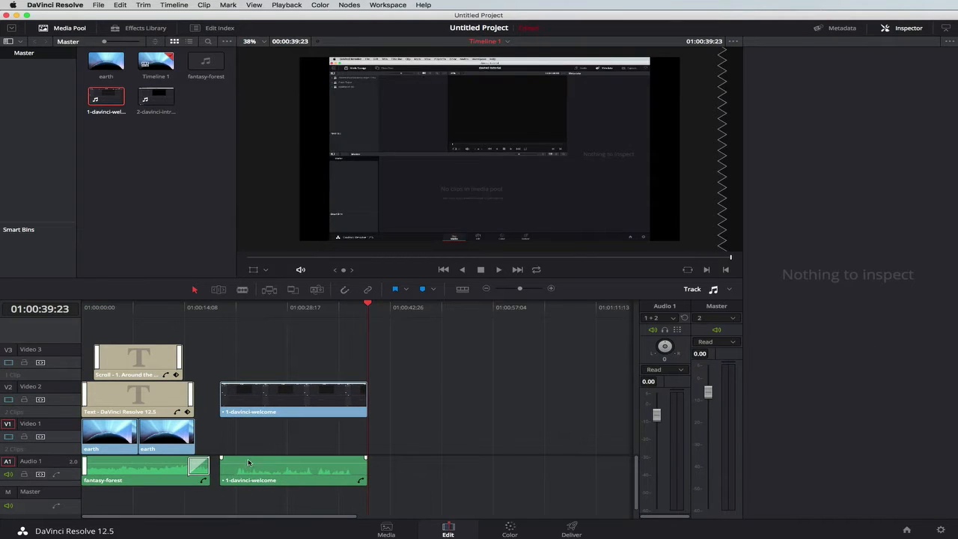
Put the 1-davinci-welcome audio on a new Audio 2 track, move the clip up to the end of fantasy-forest, and play across the join
{"action": "left_click_drag", "start_coordinate": [247, 462], "coordinate": [266, 492]}
{"action": "left_click_drag", "start_coordinate": [396, 391], "coordinate": [315, 514]}
{"action": "left_click_drag", "start_coordinate": [282, 413], "coordinate": [273, 417]}
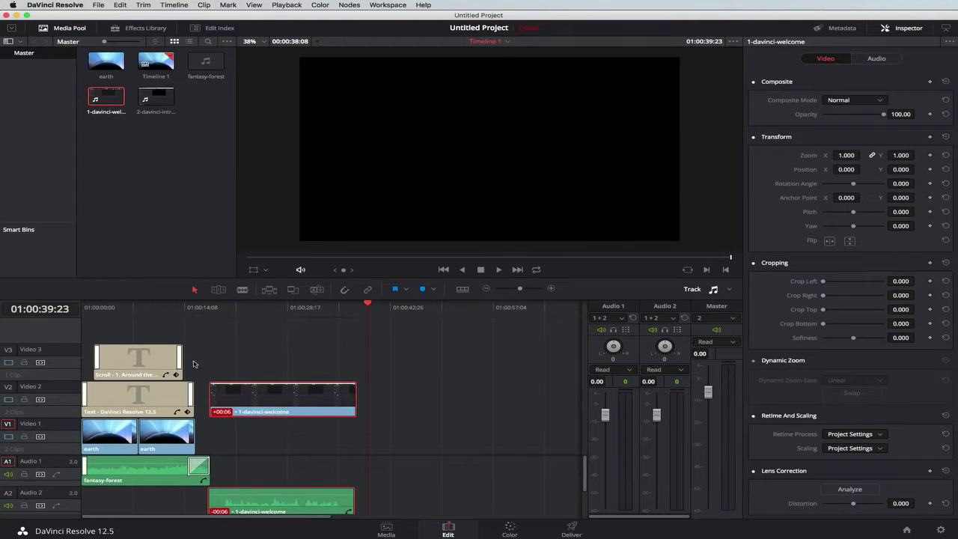
{"action": "left_click", "coordinate": [179, 306]}
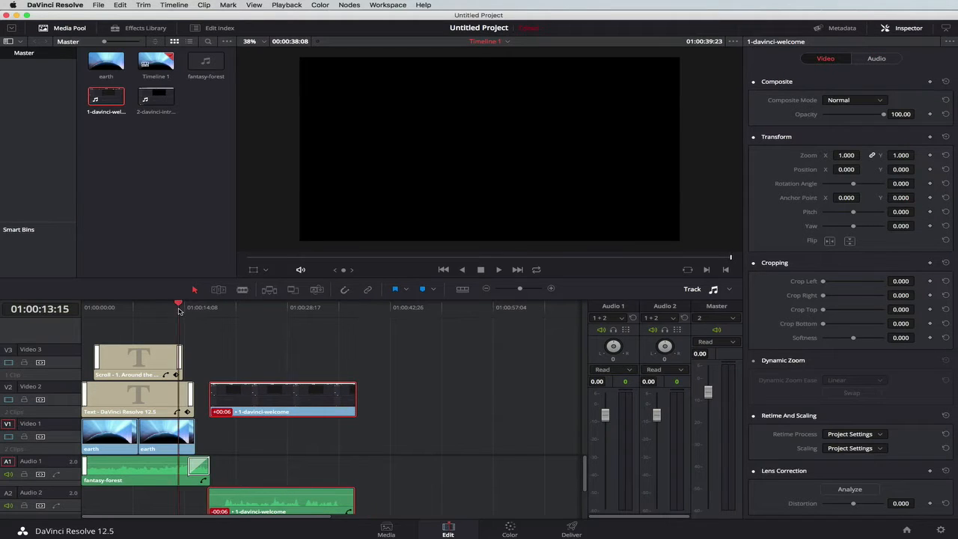
{"action": "key", "text": "space"}
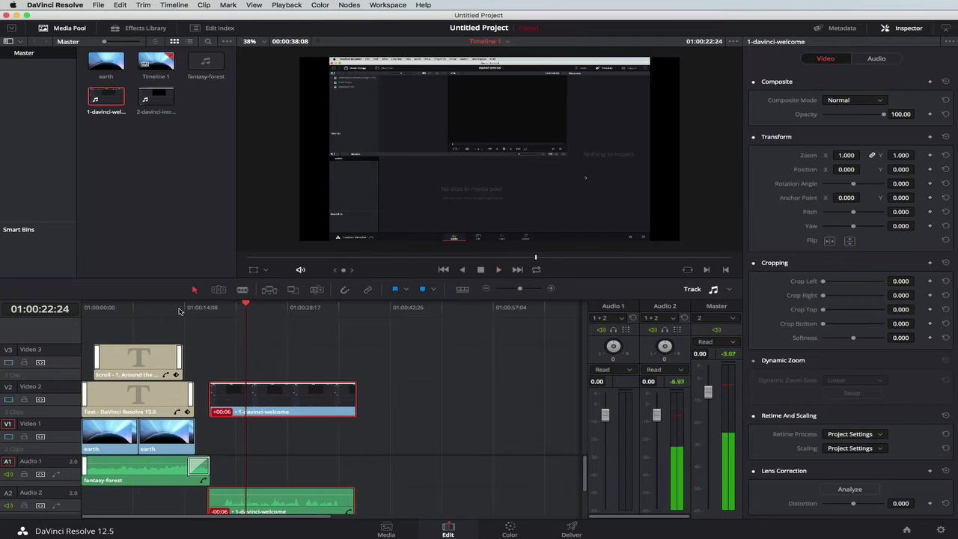
Place 2-davinci-introduction on Video 1 and Audio 1 right after the end of 1-davinci-welcome and fit the whole timeline in view
{"action": "left_click", "coordinate": [155, 97]}
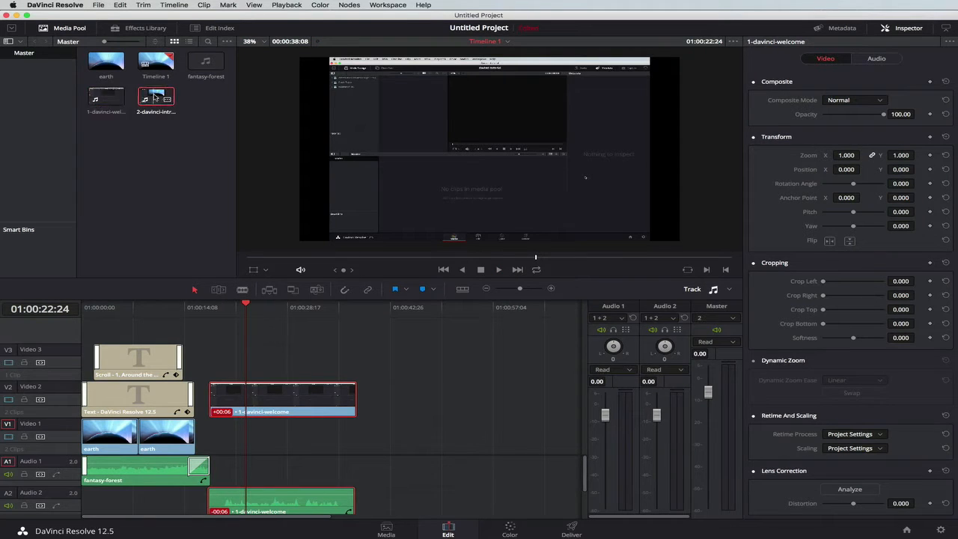
{"action": "left_click_drag", "start_coordinate": [155, 97], "coordinate": [354, 438]}
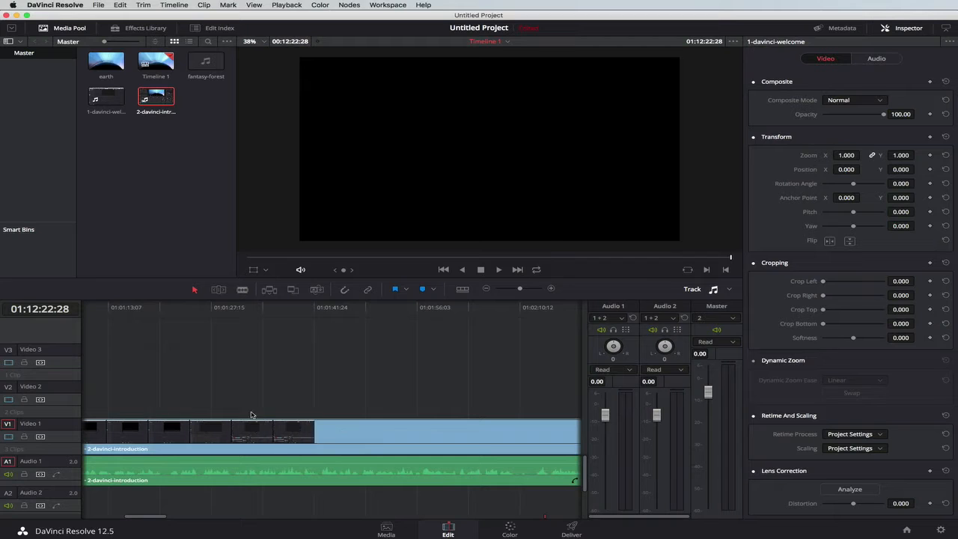
{"action": "left_click_drag", "start_coordinate": [520, 289], "coordinate": [516, 291]}
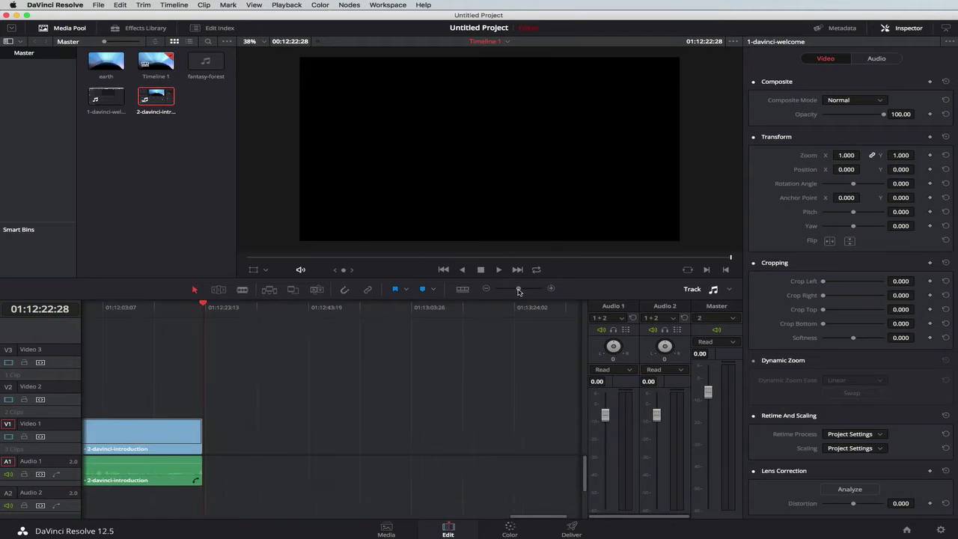
{"action": "scroll", "coordinate": [253, 380], "scroll_direction": "left", "scroll_amount": 15}
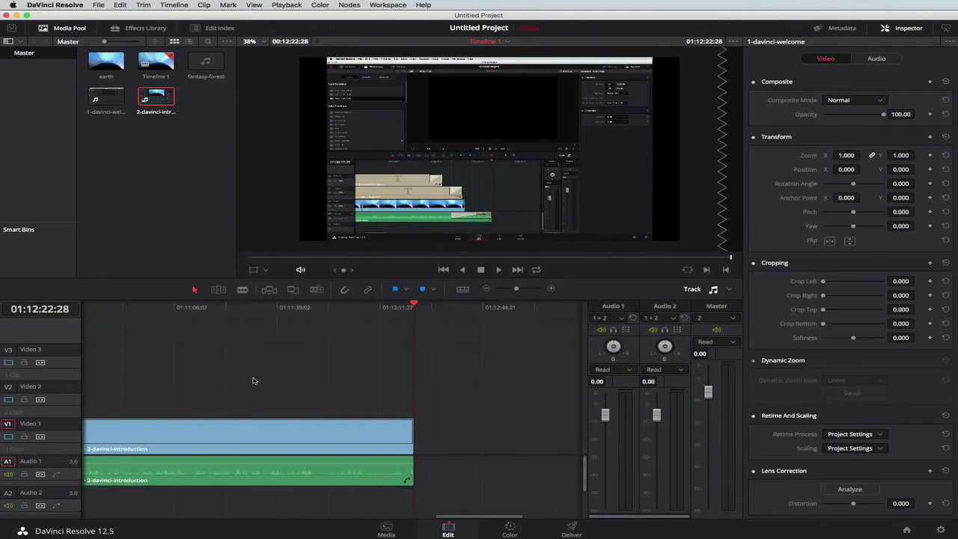
{"action": "scroll", "coordinate": [253, 381], "scroll_direction": "left", "scroll_amount": 12}
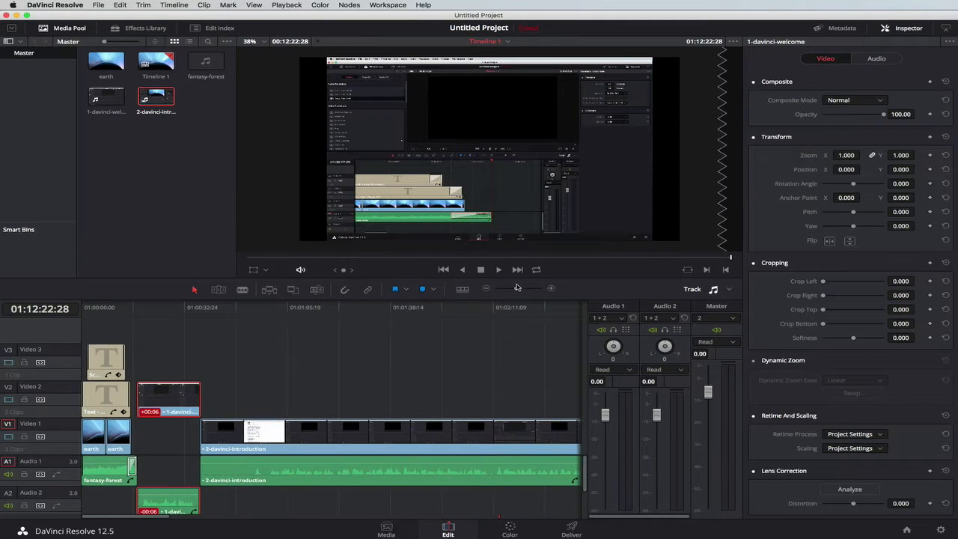
{"action": "mouse_move", "coordinate": [517, 287]}
{"action": "left_mouse_down"}
{"action": "mouse_move", "coordinate": [490, 291]}
{"action": "mouse_move", "coordinate": [509, 290]}
{"action": "left_mouse_up"}
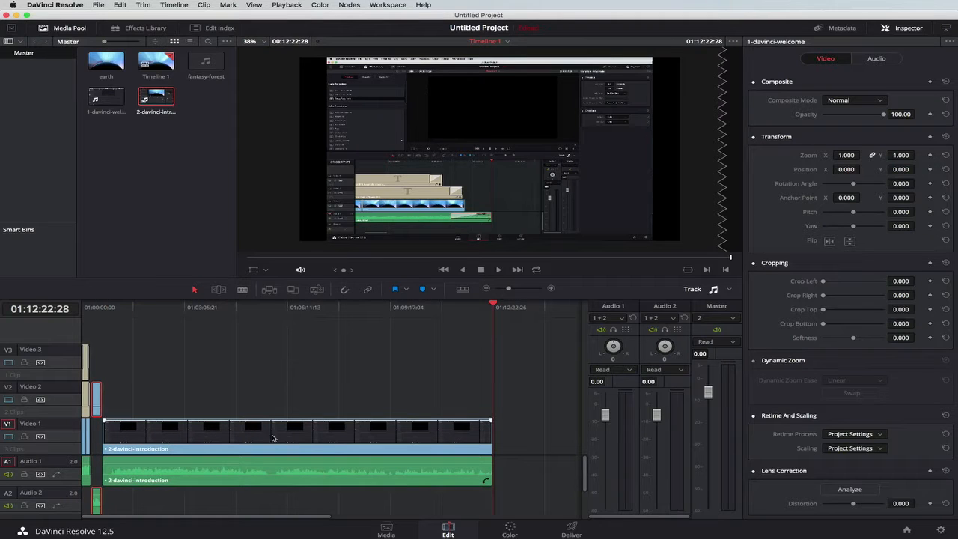
Place 1645357_loopingWays_HD_LT.mov from Finder's vision/lower-thirds folder on Video 3 above 1-davinci-welcome, at about 24 seconds
{"action": "left_click", "coordinate": [97, 307]}
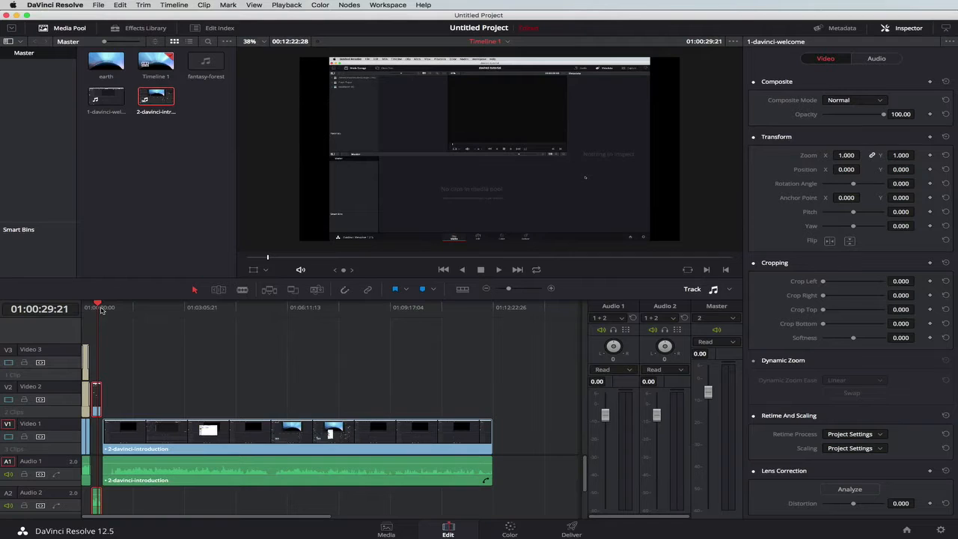
{"action": "left_click_drag", "start_coordinate": [98, 306], "coordinate": [94, 307]}
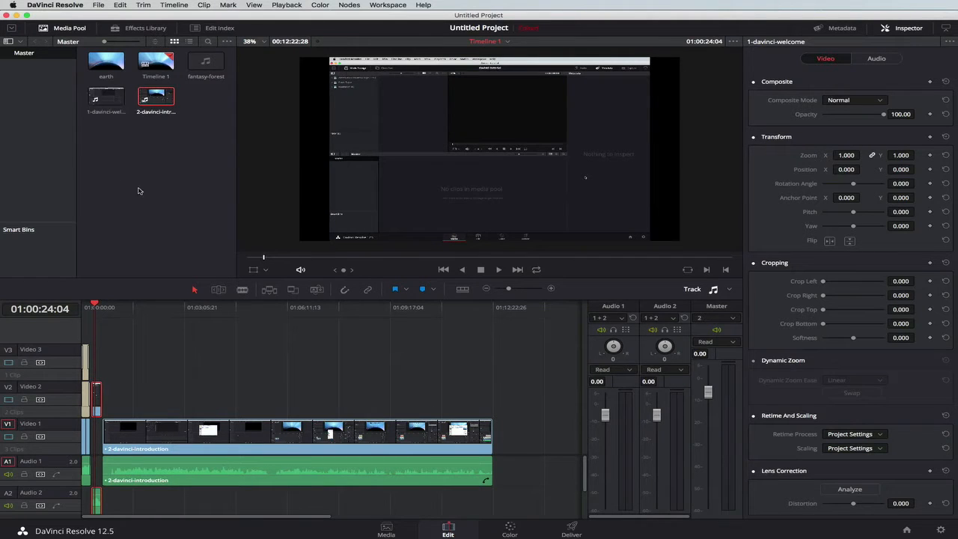
{"action": "key", "text": "super+Tab"}
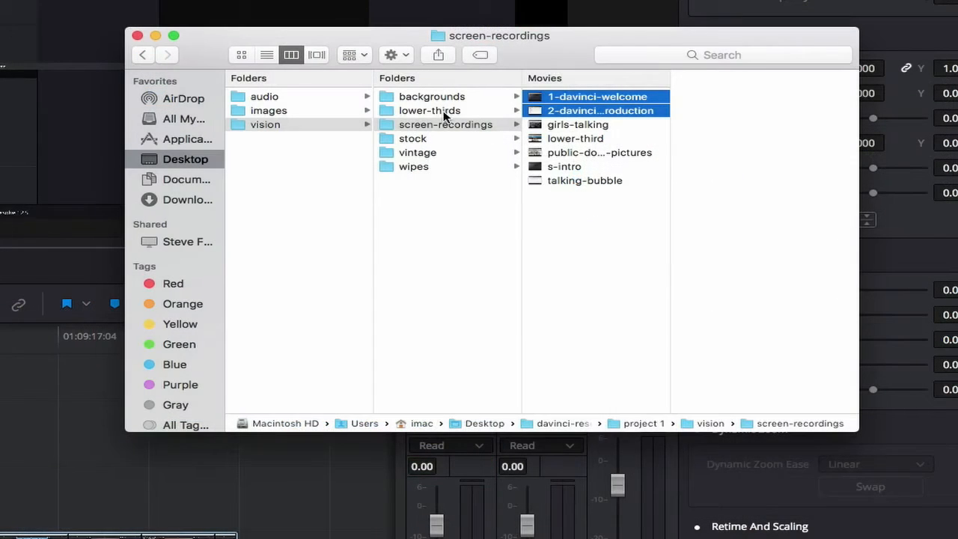
{"action": "left_click", "coordinate": [442, 110]}
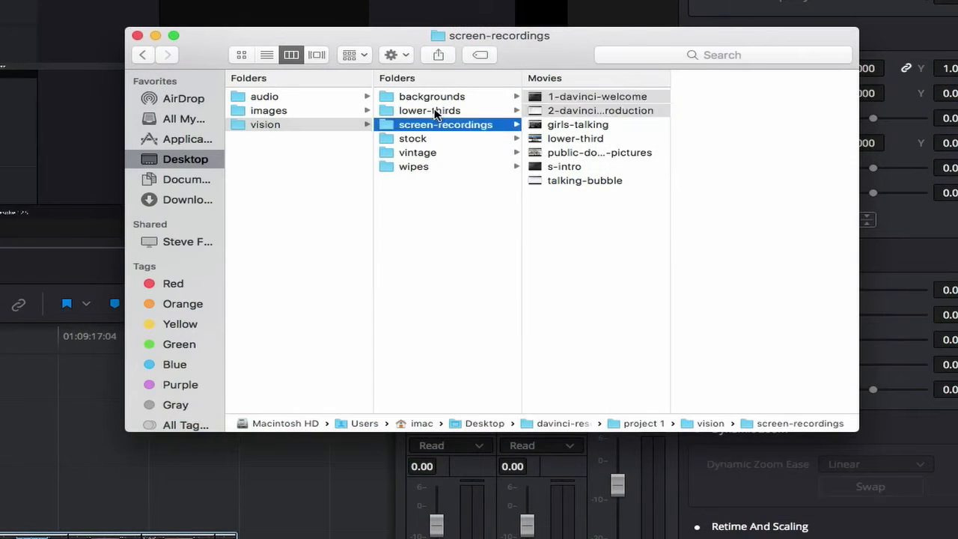
{"action": "left_click", "coordinate": [591, 102]}
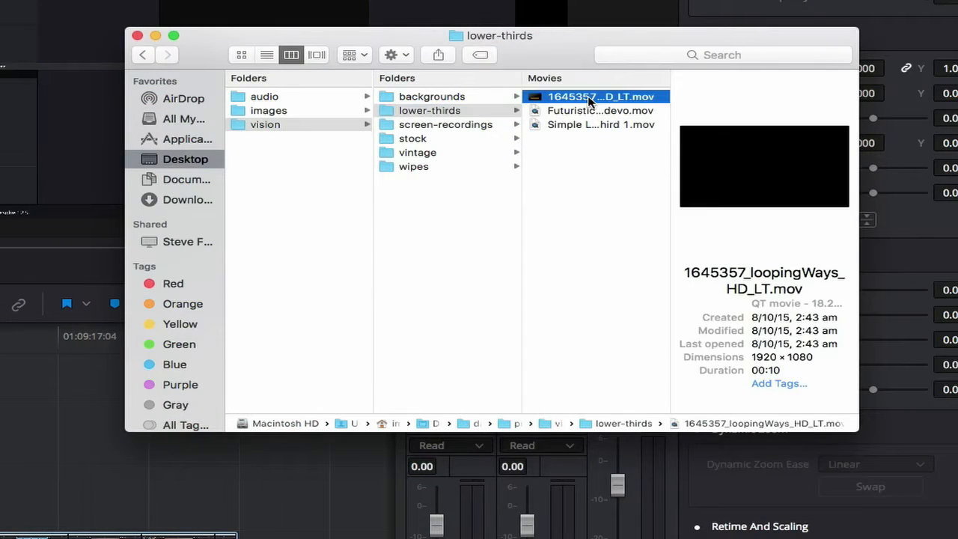
{"action": "left_click", "coordinate": [763, 166]}
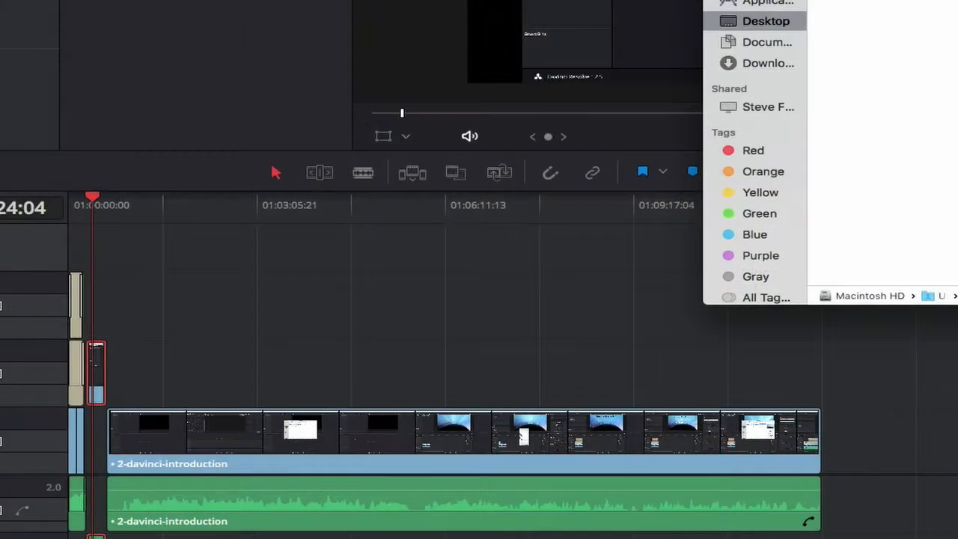
{"action": "left_click_drag", "start_coordinate": [585, 100], "coordinate": [89, 307]}
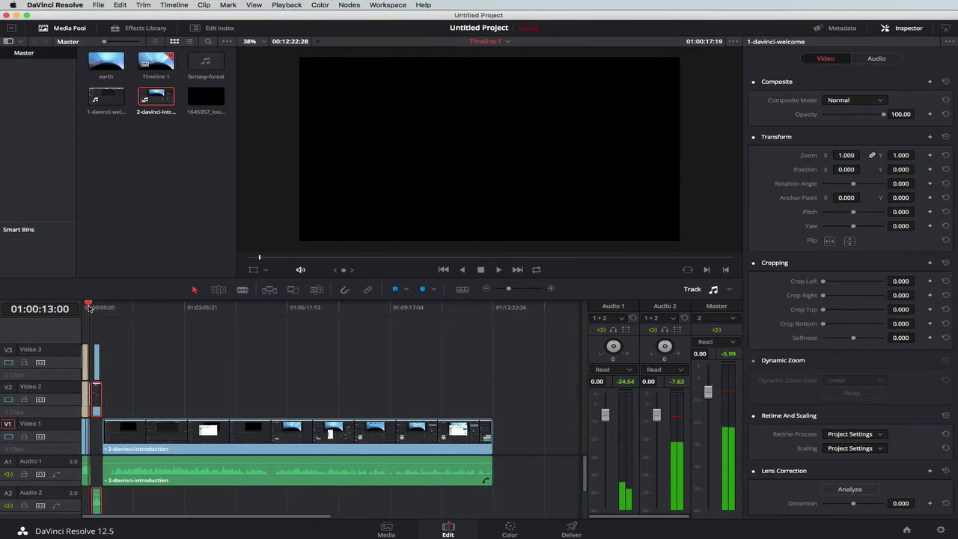
Play the timeline from about 13 seconds into the 1-davinci-welcome clip to check the lower-third animation
{"action": "key", "text": "space"}
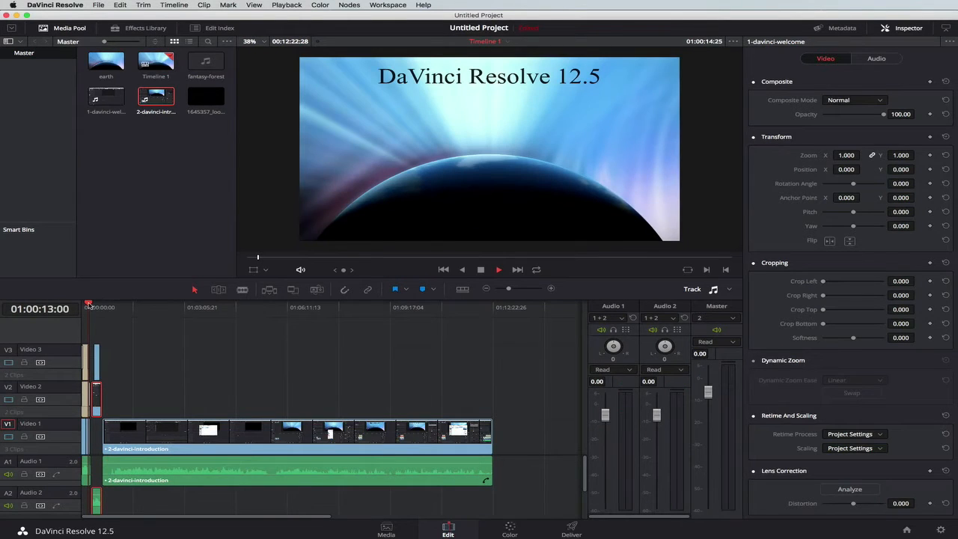
{"action": "left_click_drag", "start_coordinate": [89, 305], "coordinate": [92, 305]}
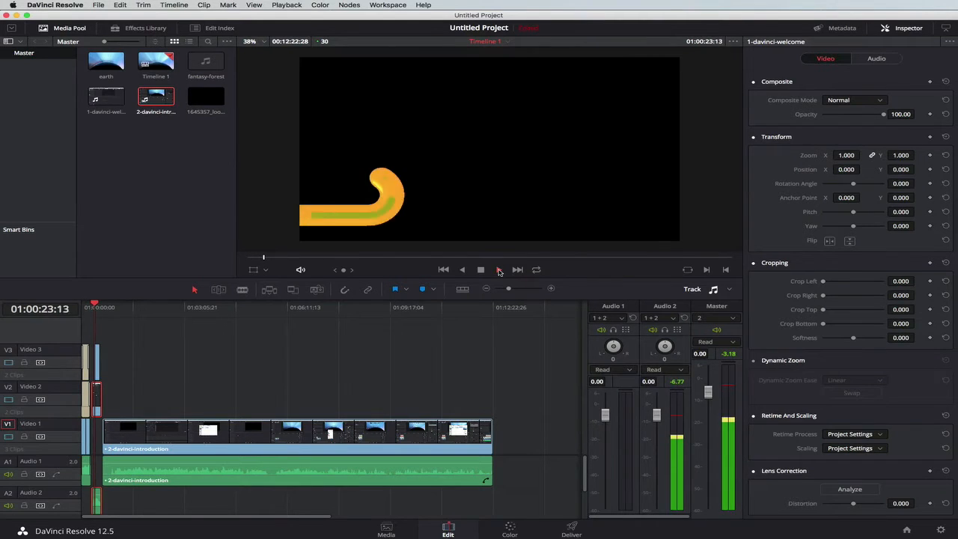
Stop playback and move the 2-davinci-introduction audio down onto a new Audio 3 track of its own
{"action": "left_click", "coordinate": [499, 271]}
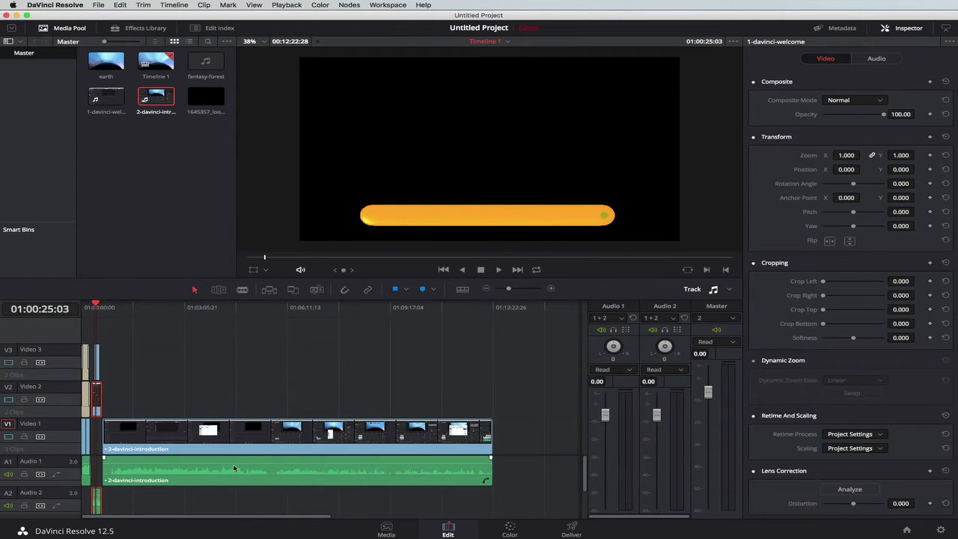
{"action": "left_click_drag", "start_coordinate": [233, 460], "coordinate": [262, 499]}
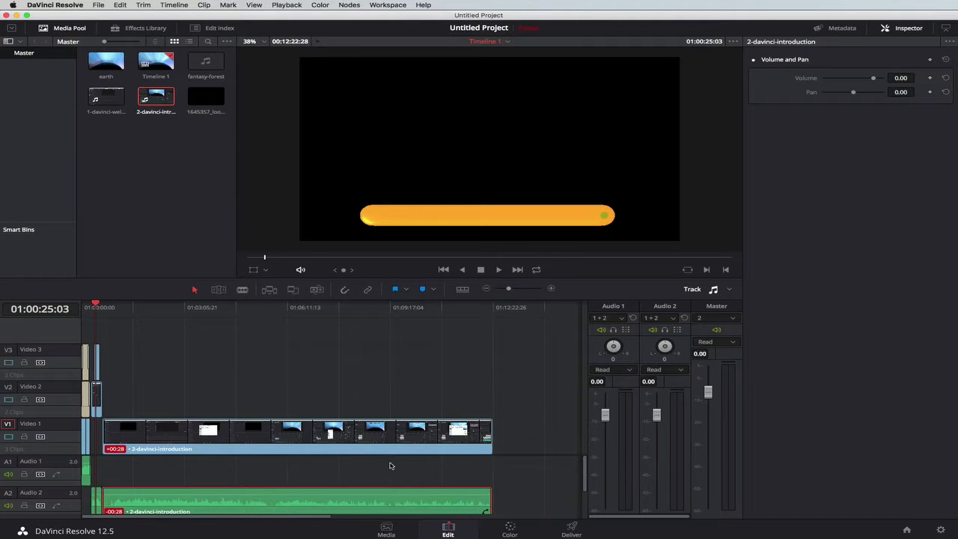
{"action": "scroll", "coordinate": [508, 472], "scroll_direction": "down", "scroll_amount": 2}
{"action": "left_click_drag", "start_coordinate": [222, 482], "coordinate": [222, 500]}
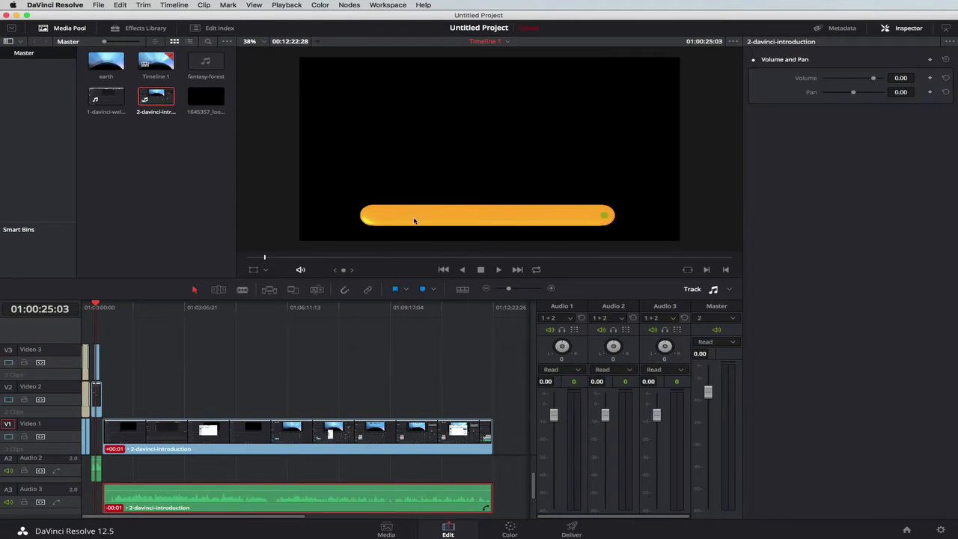
Scale the 1645357_loopingWays_HD_LT lower third on Video 3 to about 0.486 zoom and place it in the frame's lower-left corner
{"action": "left_click", "coordinate": [253, 270]}
{"action": "scroll", "coordinate": [419, 224], "scroll_direction": "up", "scroll_amount": 1}
{"action": "scroll", "coordinate": [460, 171], "scroll_direction": "up", "scroll_amount": 1}
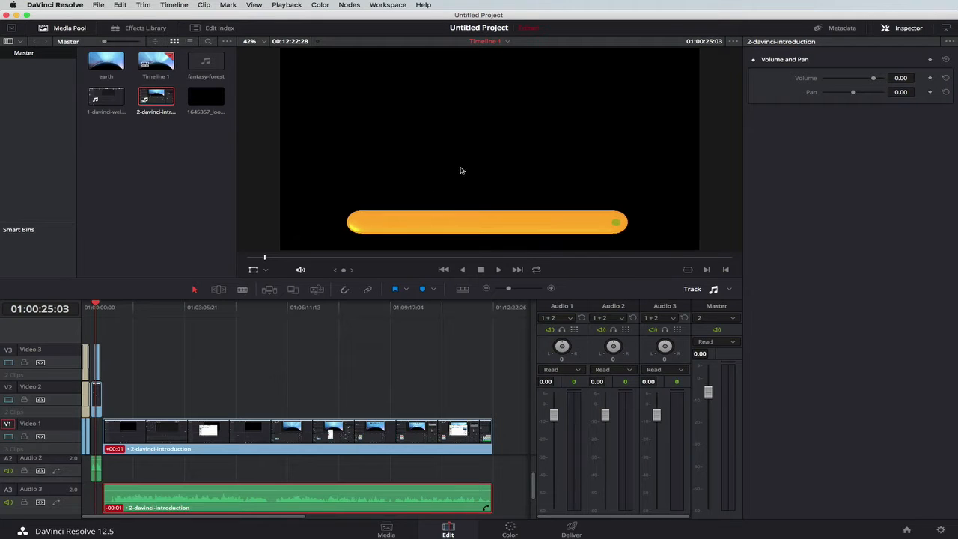
{"action": "scroll", "coordinate": [487, 187], "scroll_direction": "down", "scroll_amount": 5}
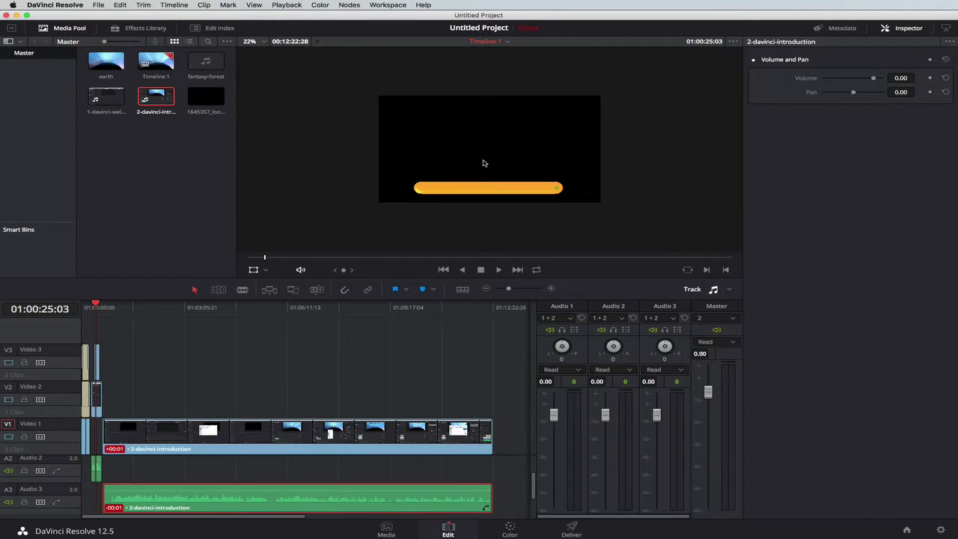
{"action": "left_click", "coordinate": [97, 360]}
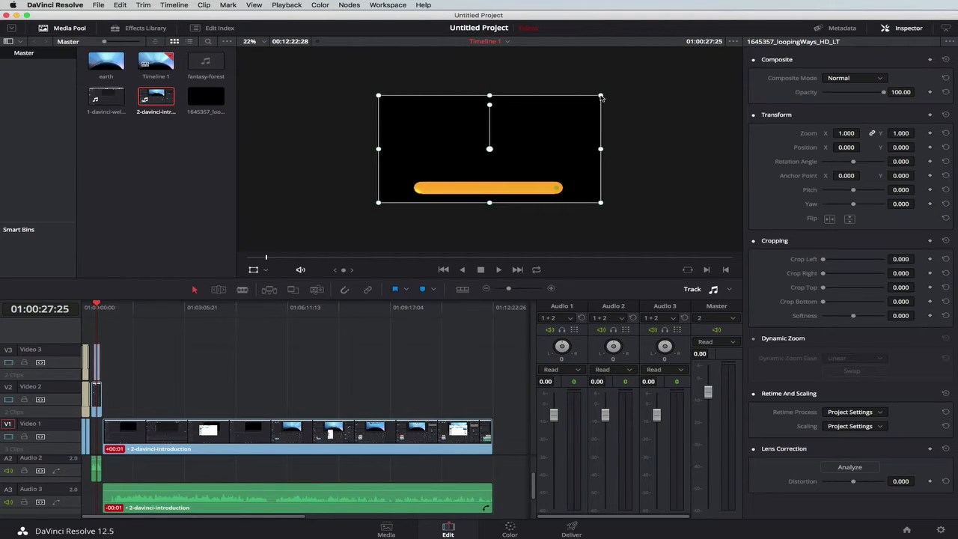
{"action": "left_click_drag", "start_coordinate": [601, 96], "coordinate": [462, 168]}
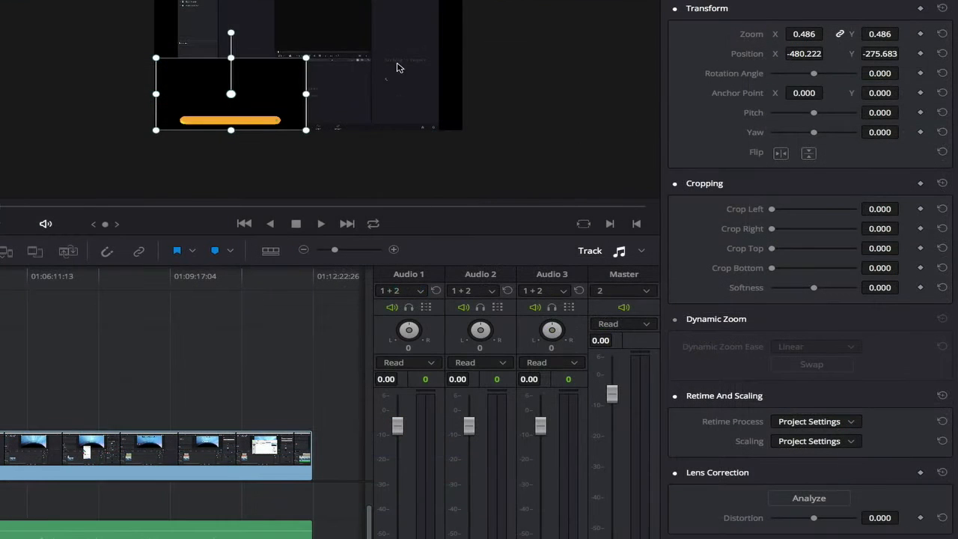
Set Scaling to Stretch for both the 1-davinci-welcome and 2-davinci-introduction clips
{"action": "scroll", "coordinate": [386, 89], "scroll_direction": "up", "scroll_amount": 1}
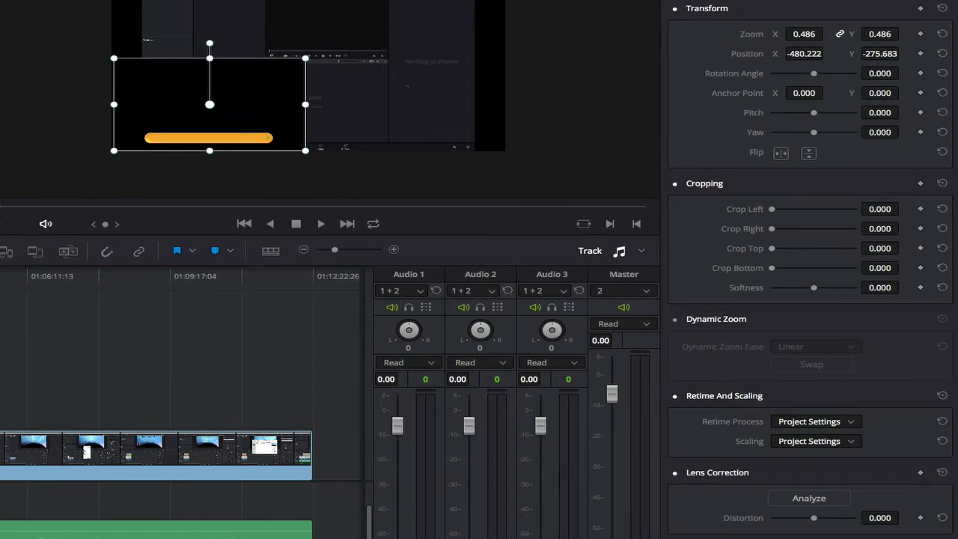
{"action": "left_click", "coordinate": [404, 45]}
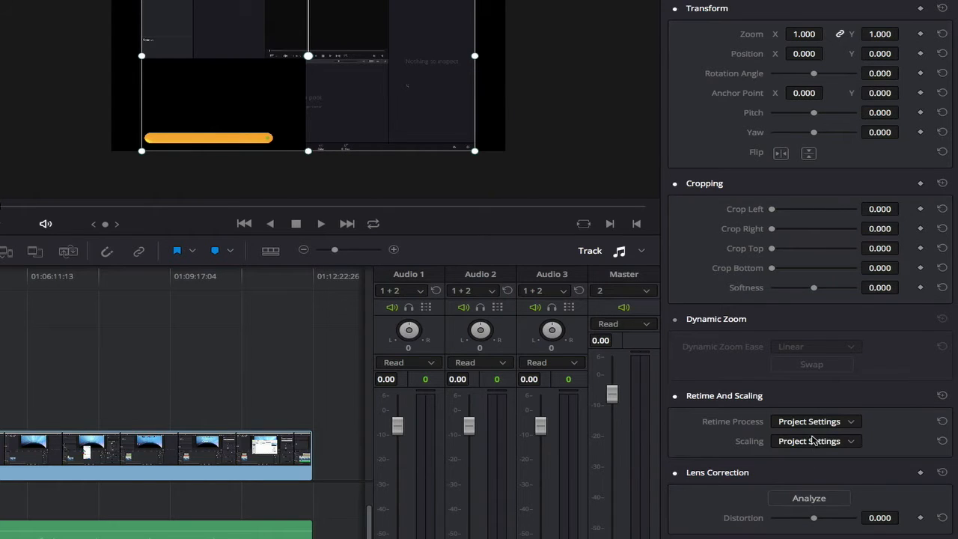
{"action": "left_click", "coordinate": [814, 441]}
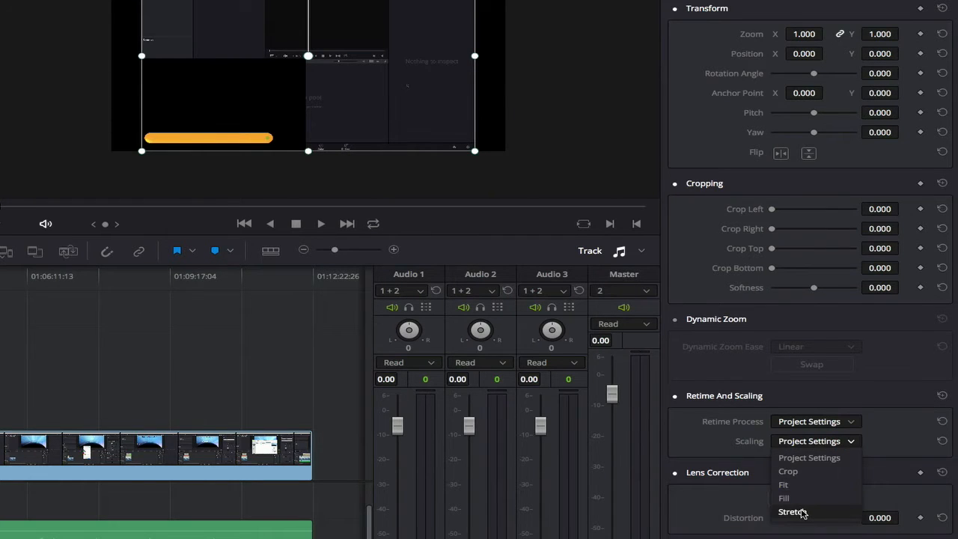
{"action": "left_click", "coordinate": [793, 512]}
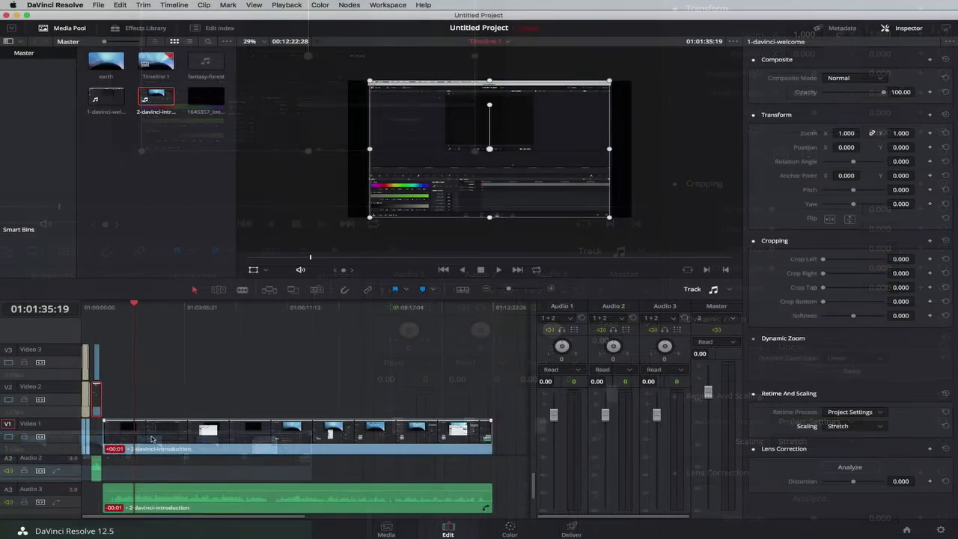
{"action": "left_click", "coordinate": [853, 427]}
{"action": "left_click", "coordinate": [838, 477]}
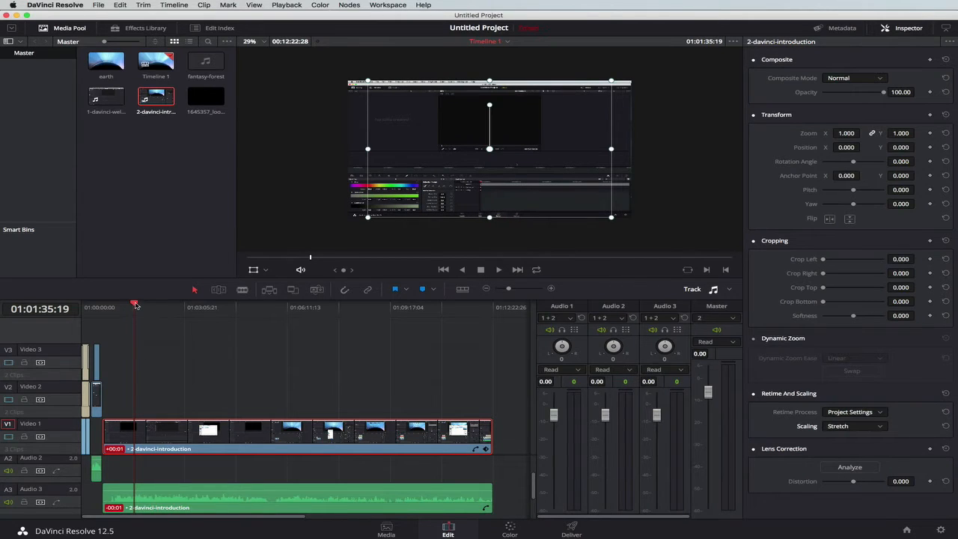
Go back to about 28 seconds and shift the lower-third clip slightly left, to about X -504.610, Y -272.199
{"action": "left_click_drag", "start_coordinate": [134, 305], "coordinate": [97, 310]}
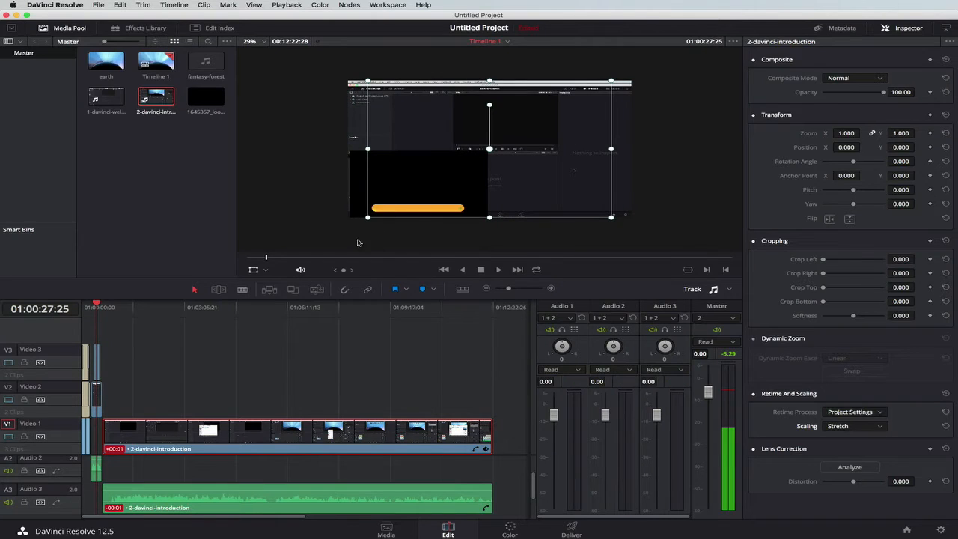
{"action": "left_click", "coordinate": [97, 366]}
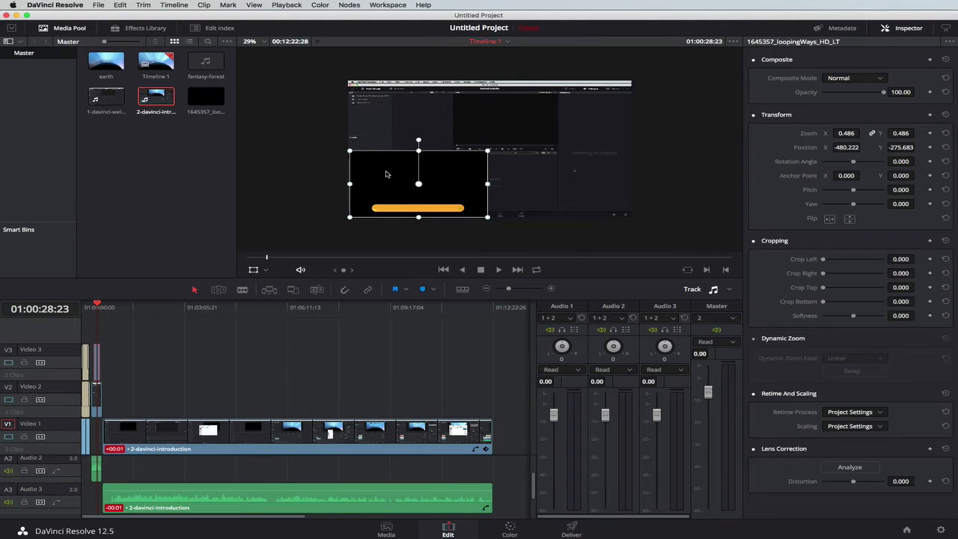
{"action": "left_click_drag", "start_coordinate": [385, 174], "coordinate": [381, 174]}
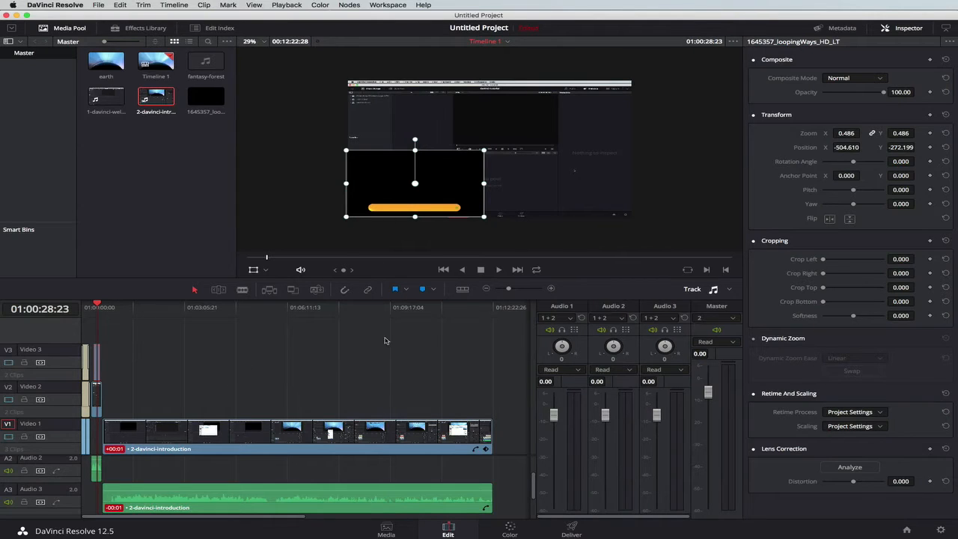
On the Color page, add a serial node to the lower-third clip and connect its key output to a new alpha output
{"action": "left_click", "coordinate": [510, 528]}
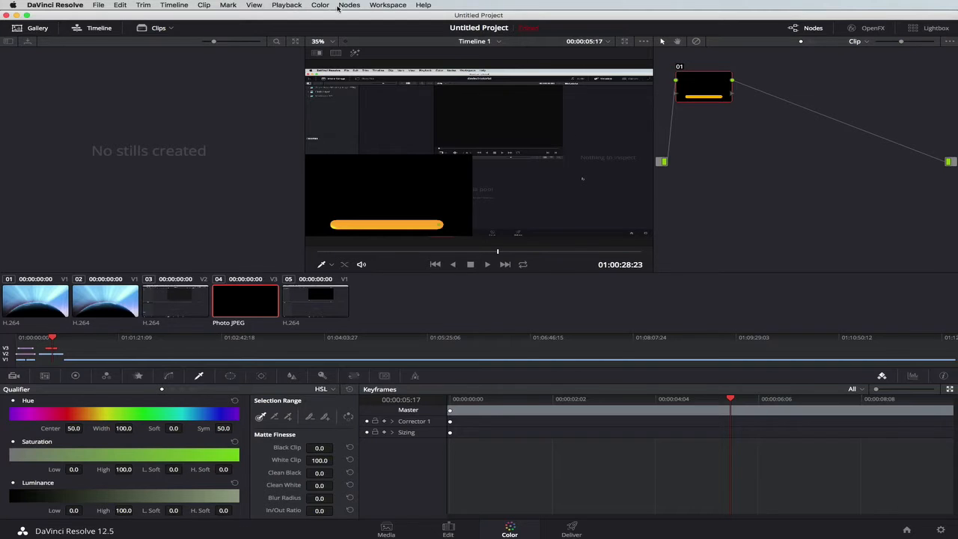
{"action": "left_click", "coordinate": [351, 6]}
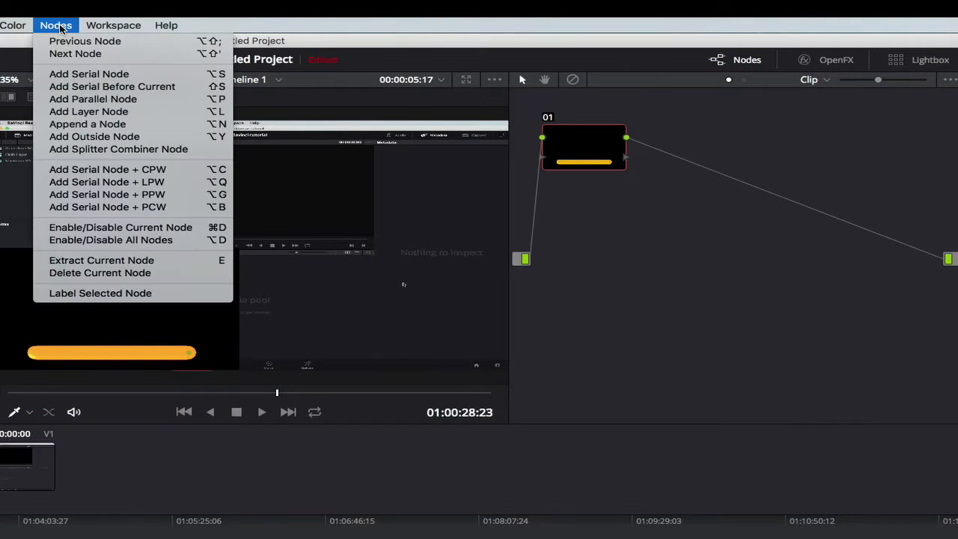
{"action": "left_click", "coordinate": [89, 78]}
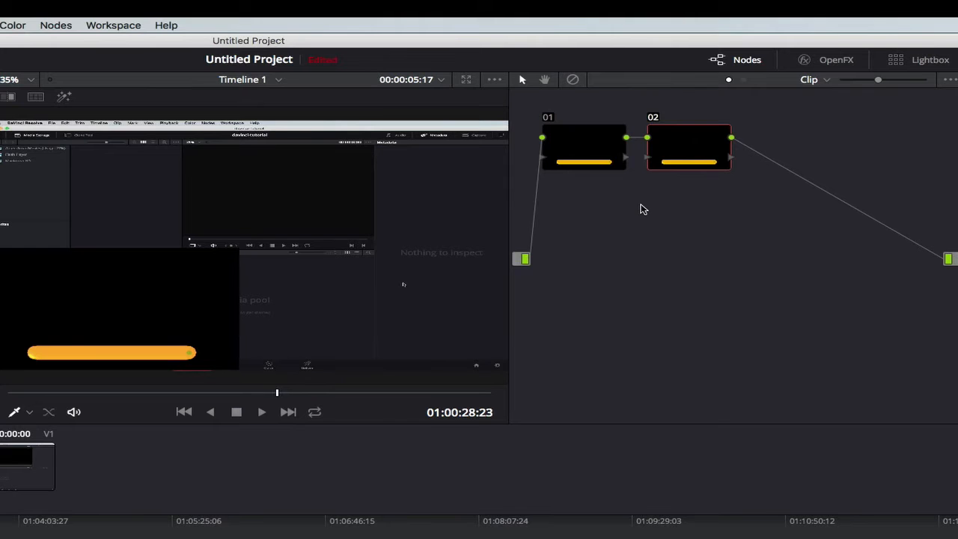
{"action": "right_click", "coordinate": [640, 209]}
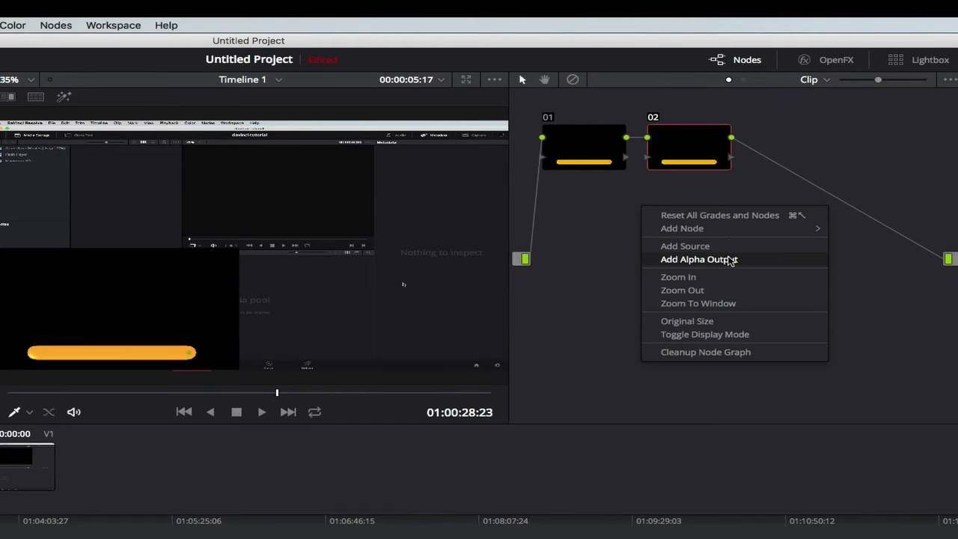
{"action": "left_click", "coordinate": [730, 261]}
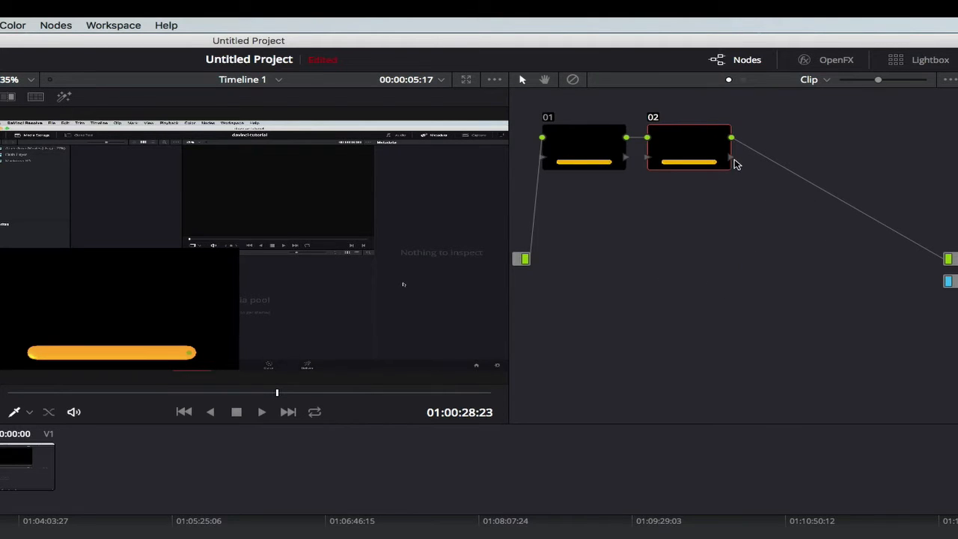
{"action": "left_click_drag", "start_coordinate": [733, 163], "coordinate": [947, 285]}
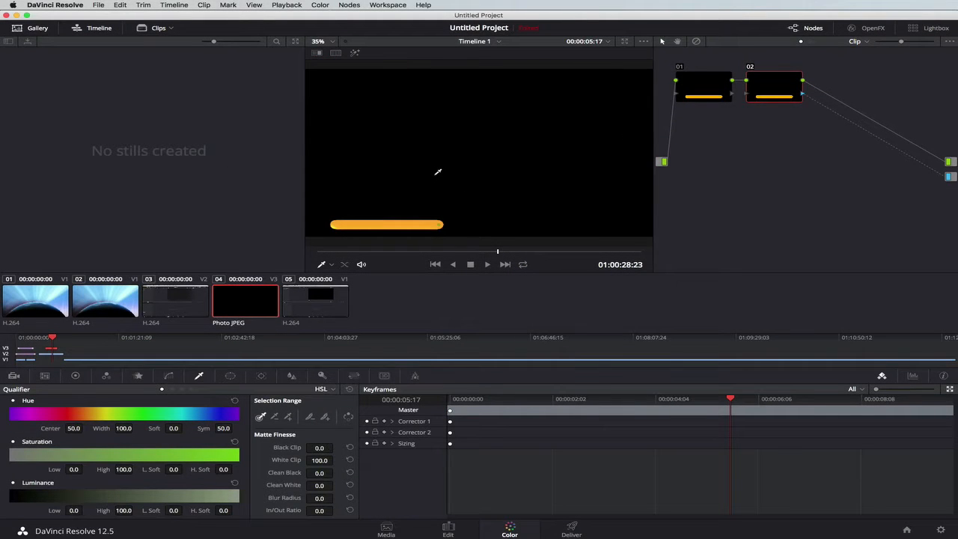
Key out the lower third's black background by sampling it with the qualifier and inverting the selection, and scrub the clip to check
{"action": "left_click", "coordinate": [436, 174]}
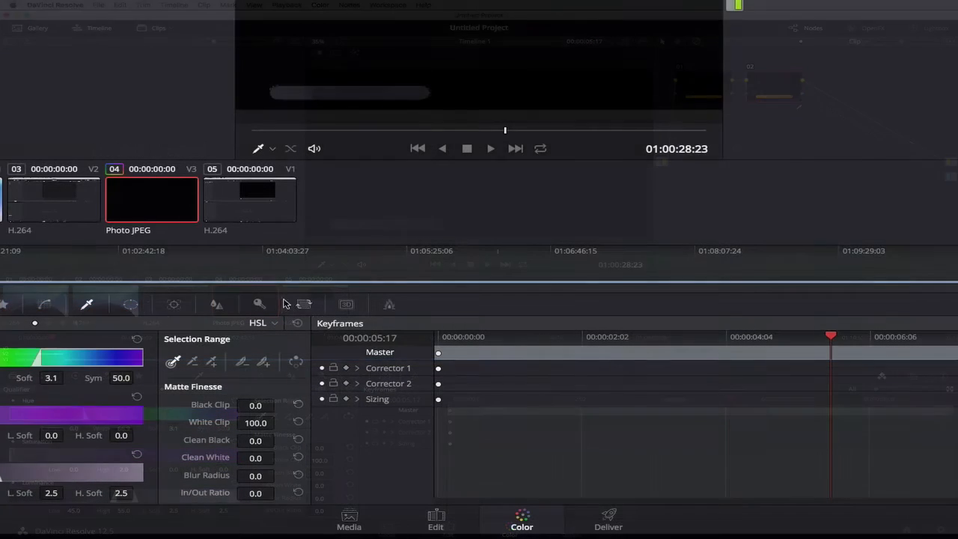
{"action": "left_click", "coordinate": [297, 363]}
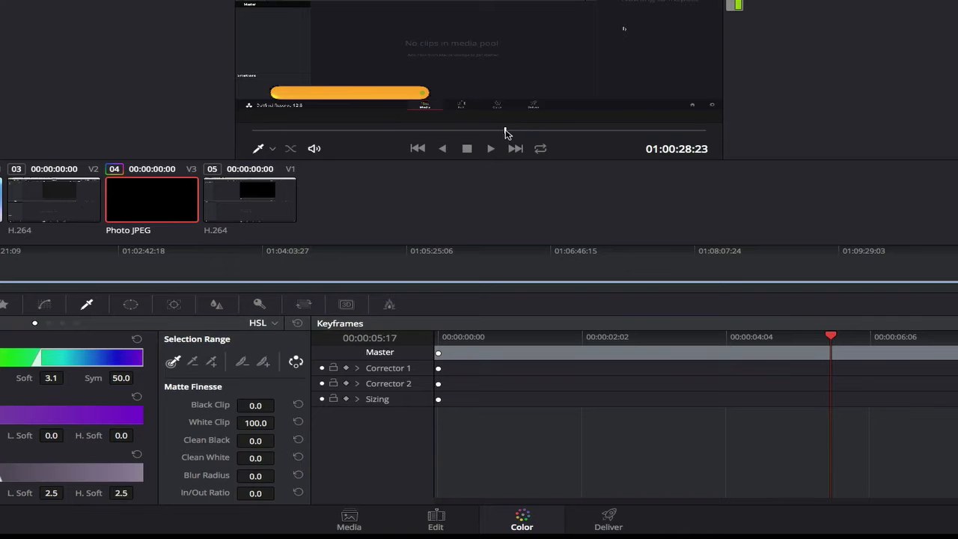
{"action": "left_click_drag", "start_coordinate": [505, 134], "coordinate": [249, 140]}
{"action": "left_click_drag", "start_coordinate": [250, 139], "coordinate": [251, 137]}
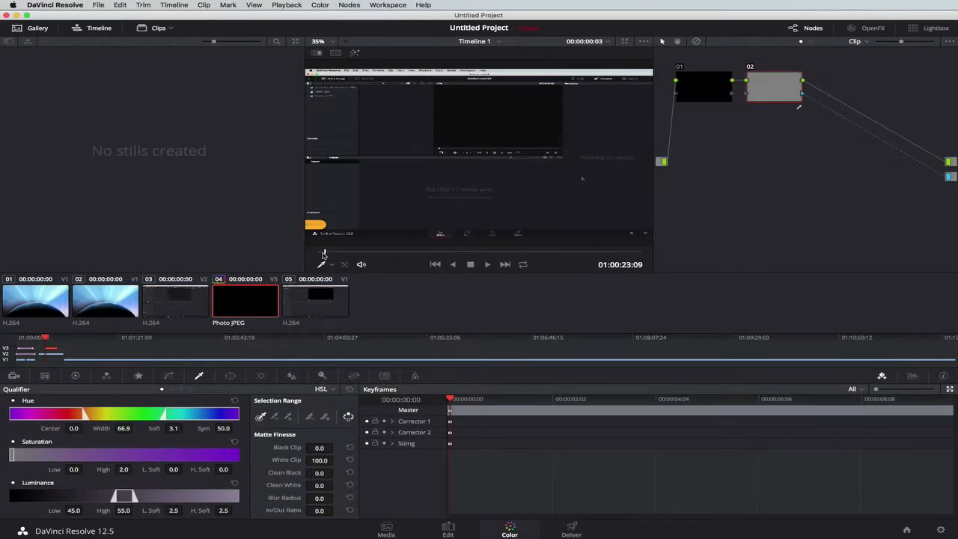
{"action": "left_click_drag", "start_coordinate": [323, 254], "coordinate": [396, 253]}
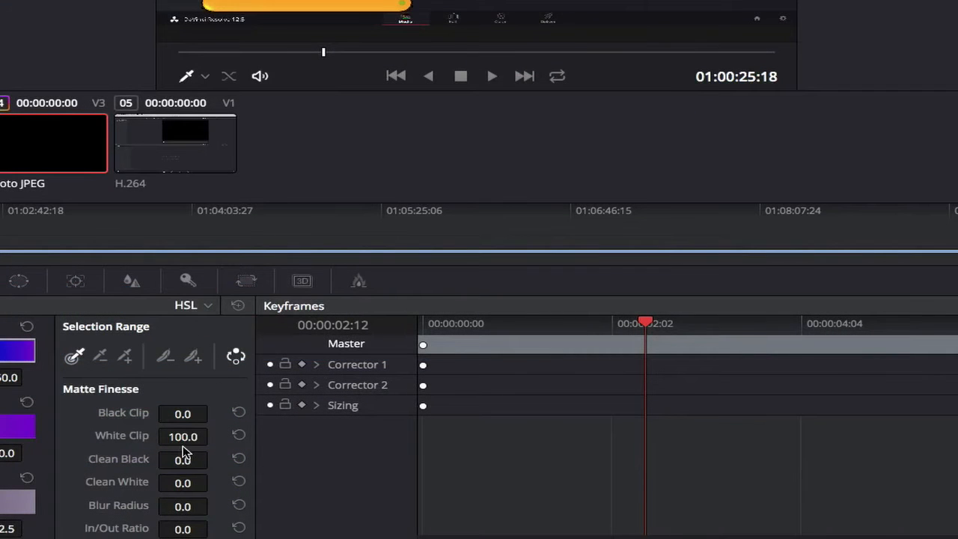
Refine the matte with Clean Black 4.6 and In/Out Ratio -10.4, and return to the Edit page
{"action": "left_click_drag", "start_coordinate": [182, 460], "coordinate": [207, 460]}
{"action": "left_click_drag", "start_coordinate": [187, 529], "coordinate": [121, 528]}
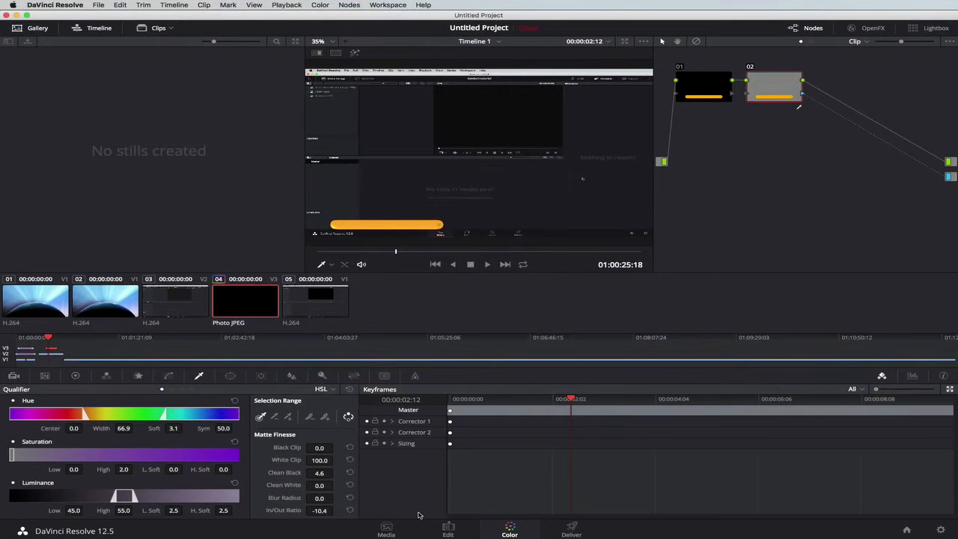
{"action": "left_click", "coordinate": [450, 529]}
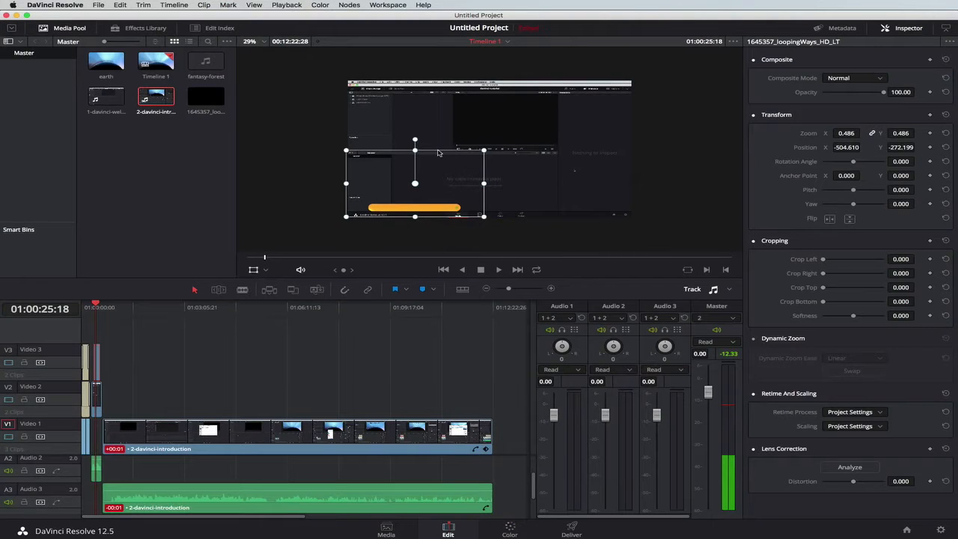
Inspect the keyed lower third in the viewer and play the intro from about 9 seconds
{"action": "scroll", "coordinate": [544, 180], "scroll_direction": "up", "scroll_amount": 4}
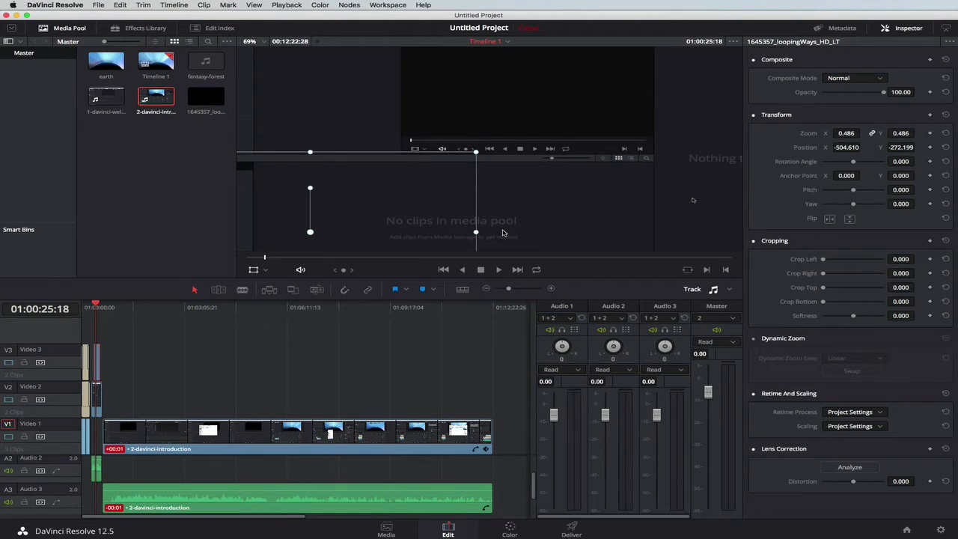
{"action": "scroll", "coordinate": [503, 233], "scroll_direction": "down", "scroll_amount": 3}
{"action": "scroll", "coordinate": [503, 232], "scroll_direction": "up", "scroll_amount": 1}
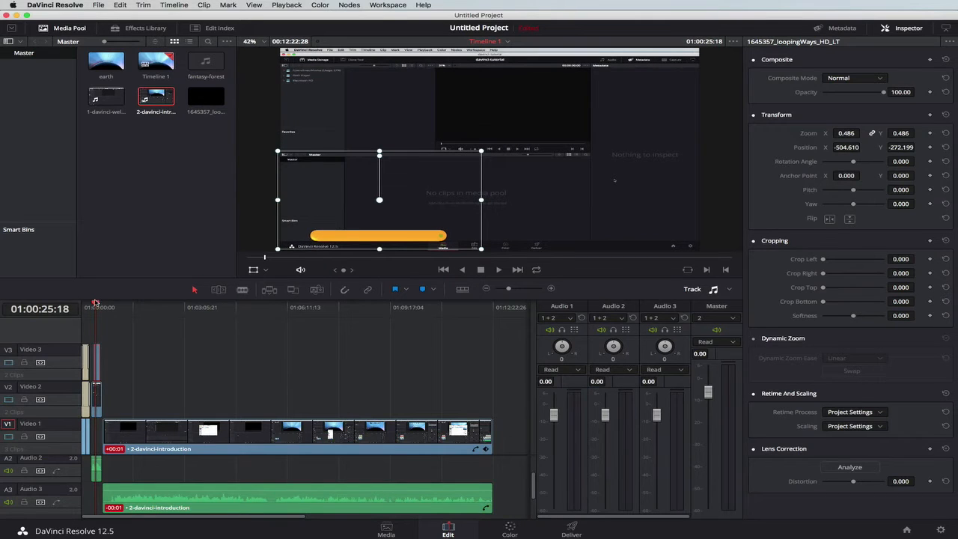
{"action": "left_click_drag", "start_coordinate": [95, 303], "coordinate": [85, 305]}
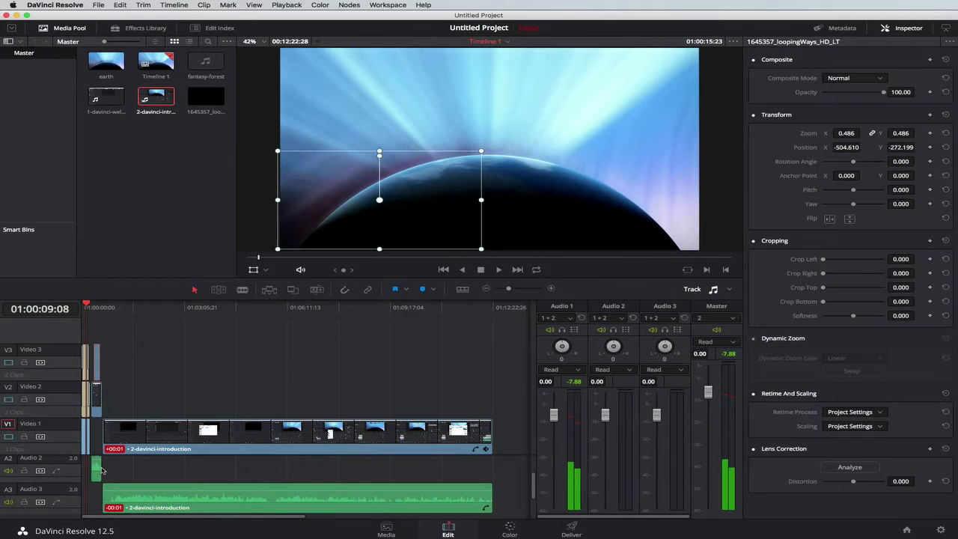
Extend the end of the fantasy-forest clip on Audio 1 to about 01:01:47, beneath the two screen recordings
{"action": "left_click", "coordinate": [101, 470]}
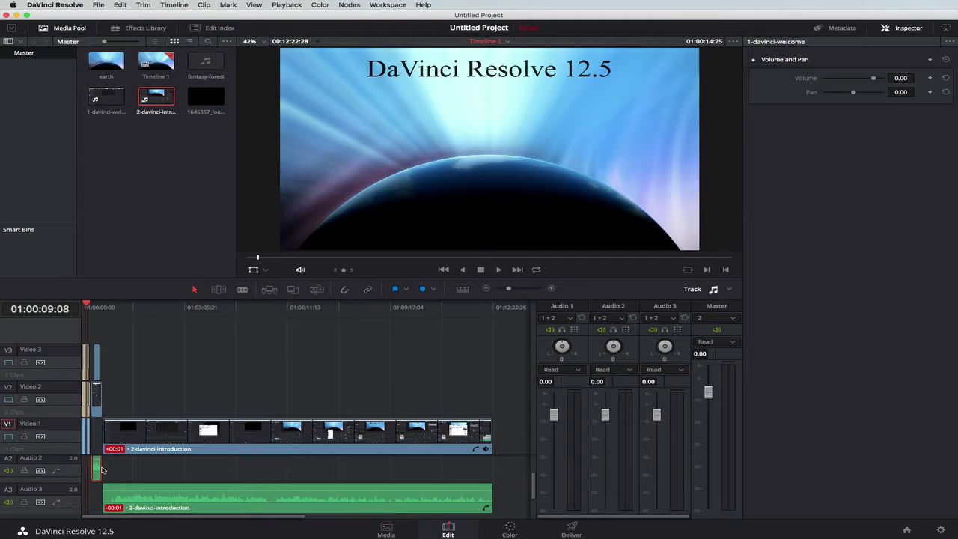
{"action": "left_click", "coordinate": [107, 470]}
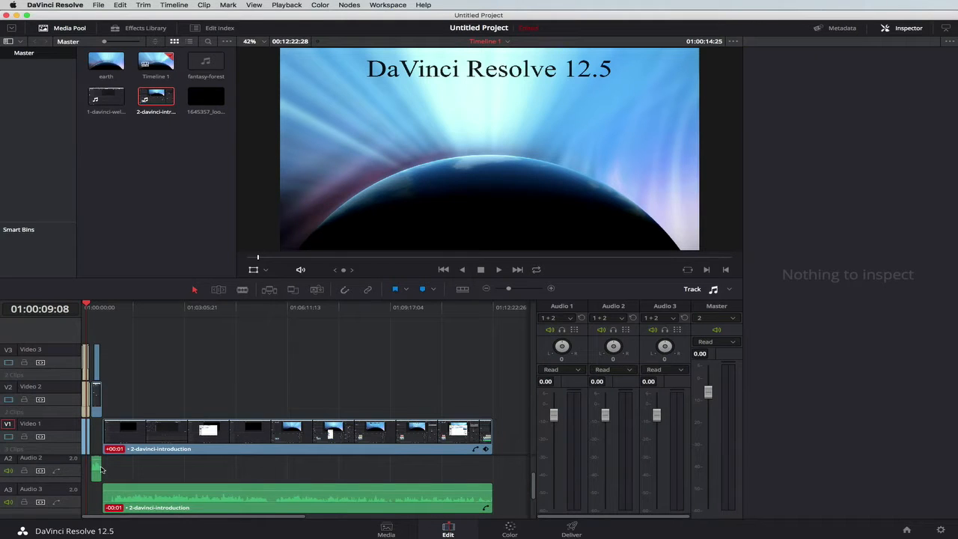
{"action": "left_click", "coordinate": [101, 469]}
{"action": "scroll", "coordinate": [102, 469], "scroll_direction": "up", "scroll_amount": 1}
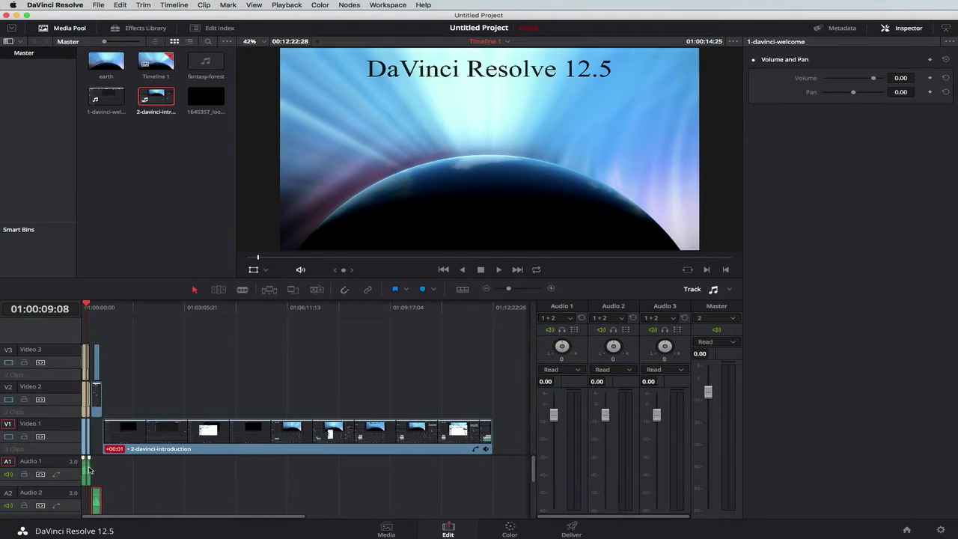
{"action": "left_click", "coordinate": [88, 469]}
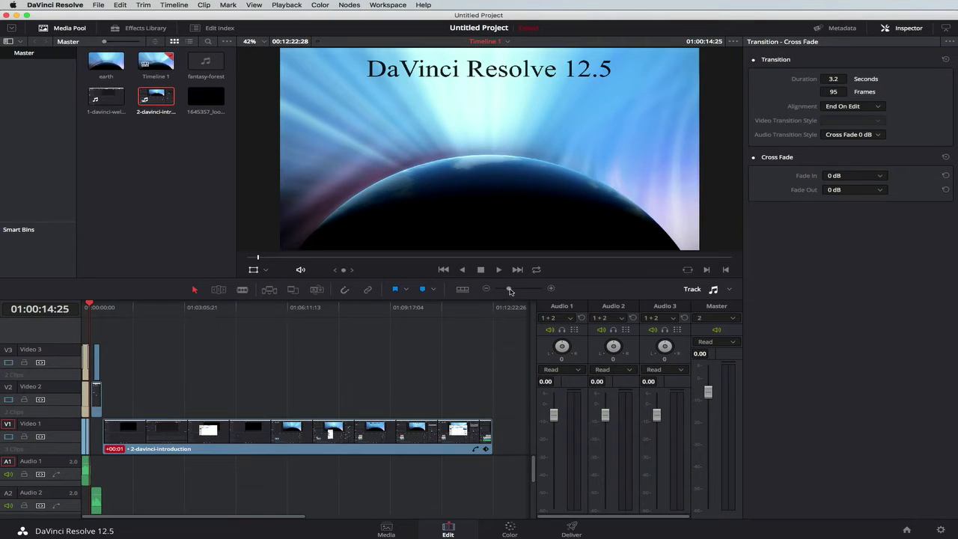
{"action": "left_click_drag", "start_coordinate": [509, 291], "coordinate": [517, 291]}
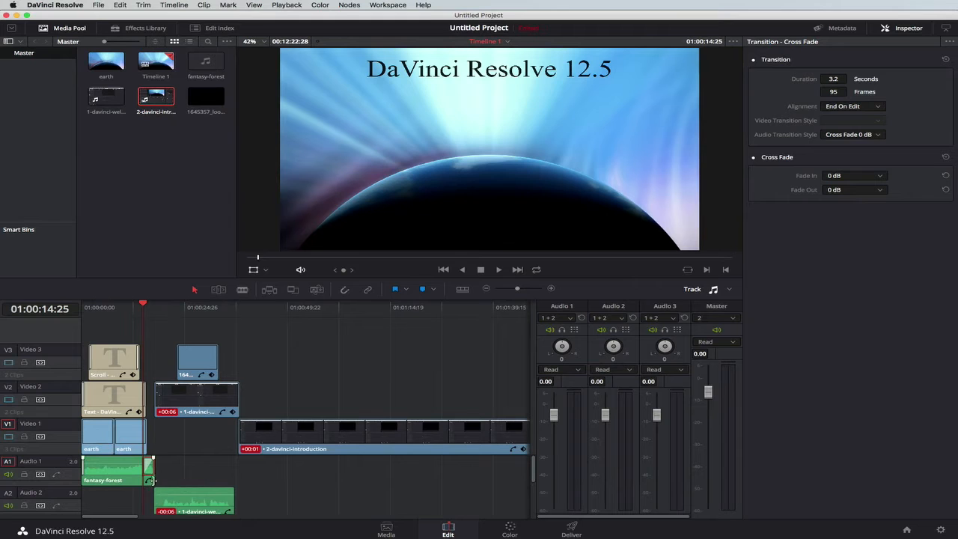
{"action": "left_click_drag", "start_coordinate": [150, 473], "coordinate": [519, 465]}
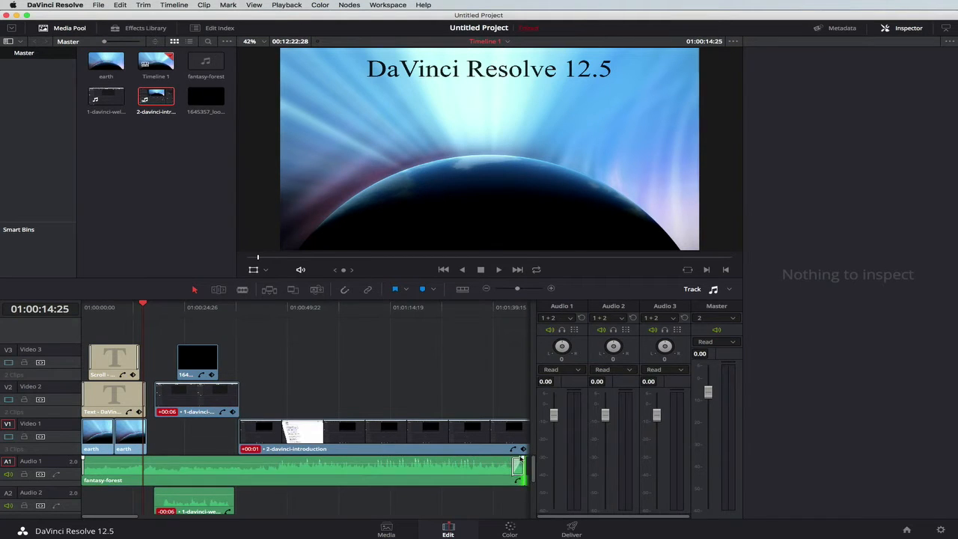
Play from about 12 seconds into the welcome clip to check the music against the narration
{"action": "left_click_drag", "start_coordinate": [142, 303], "coordinate": [133, 306]}
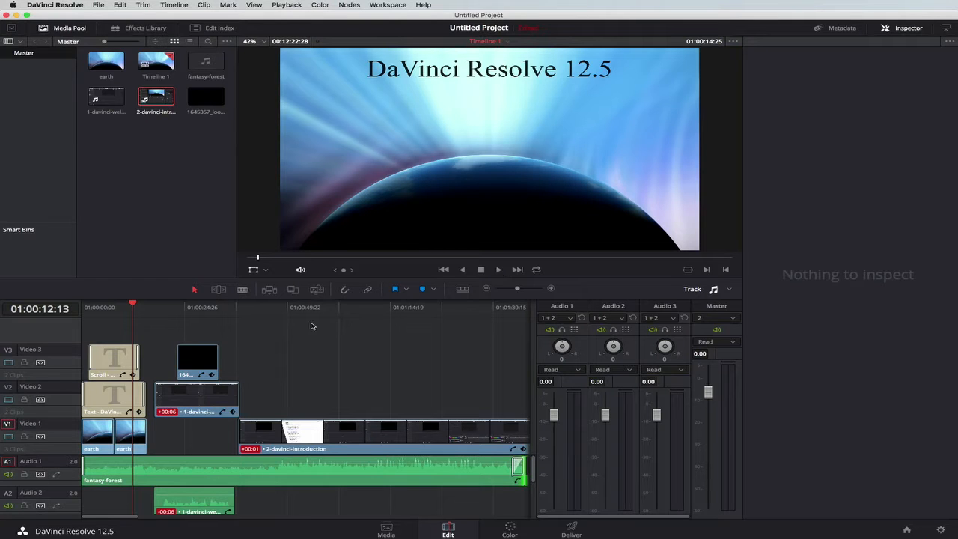
{"action": "left_click", "coordinate": [133, 304]}
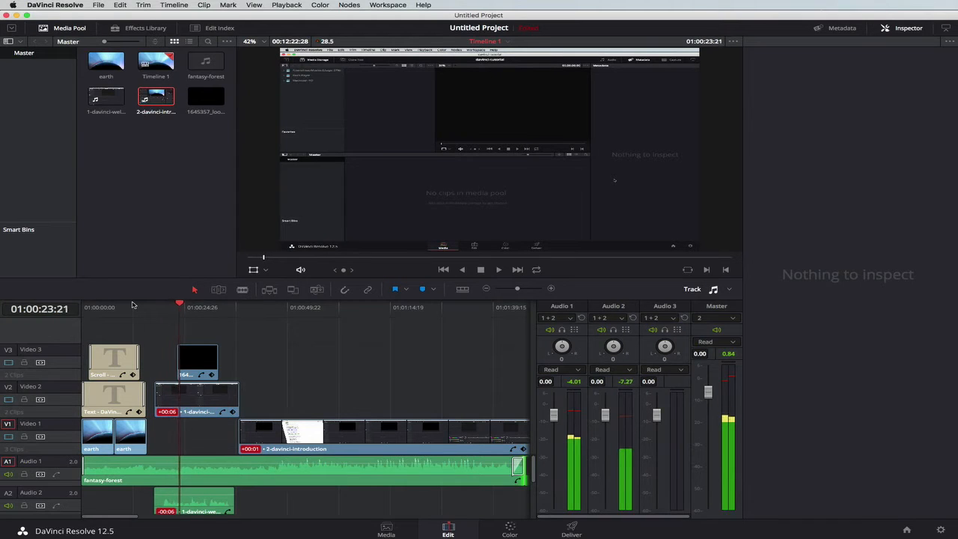
{"action": "key", "text": "space"}
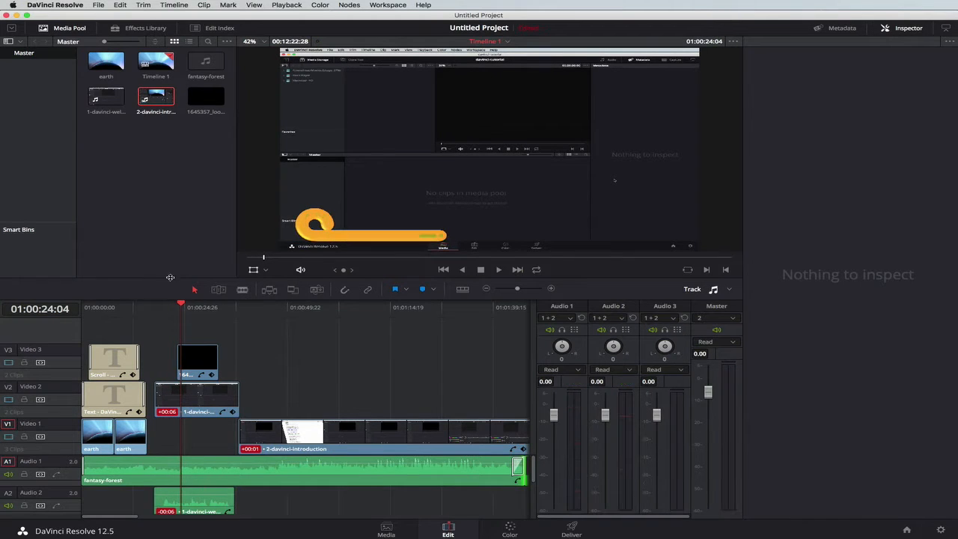
{"action": "left_click_drag", "start_coordinate": [183, 305], "coordinate": [157, 309]}
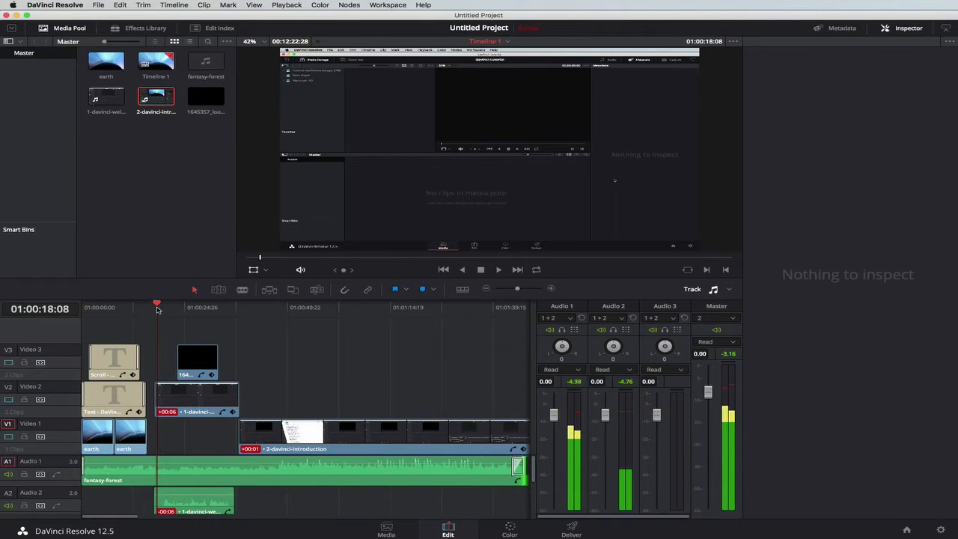
Add volume keyframes to the fantasy-forest clip at 01:00:19:19 and 01:00:16:23, around the start of the welcome narration
{"action": "left_click", "coordinate": [190, 470]}
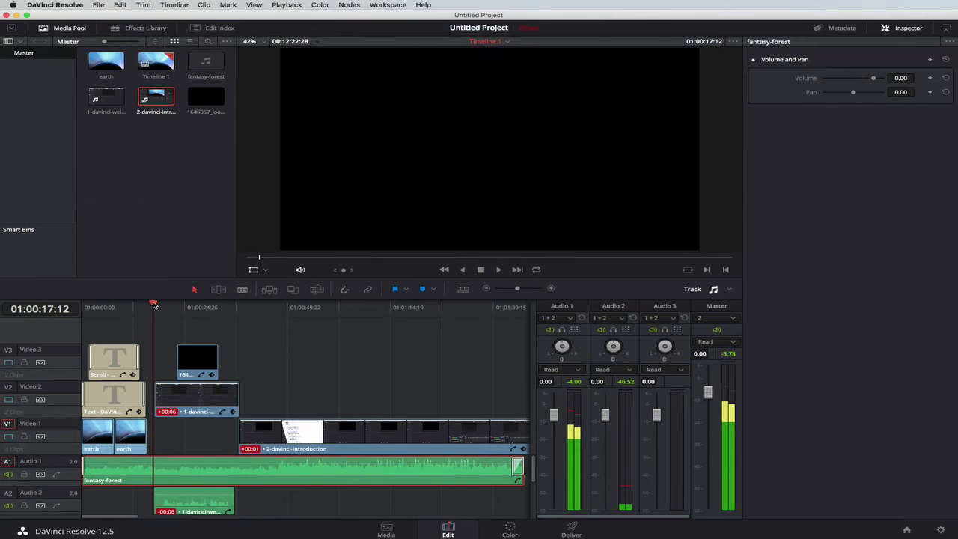
{"action": "left_click_drag", "start_coordinate": [153, 304], "coordinate": [163, 305]}
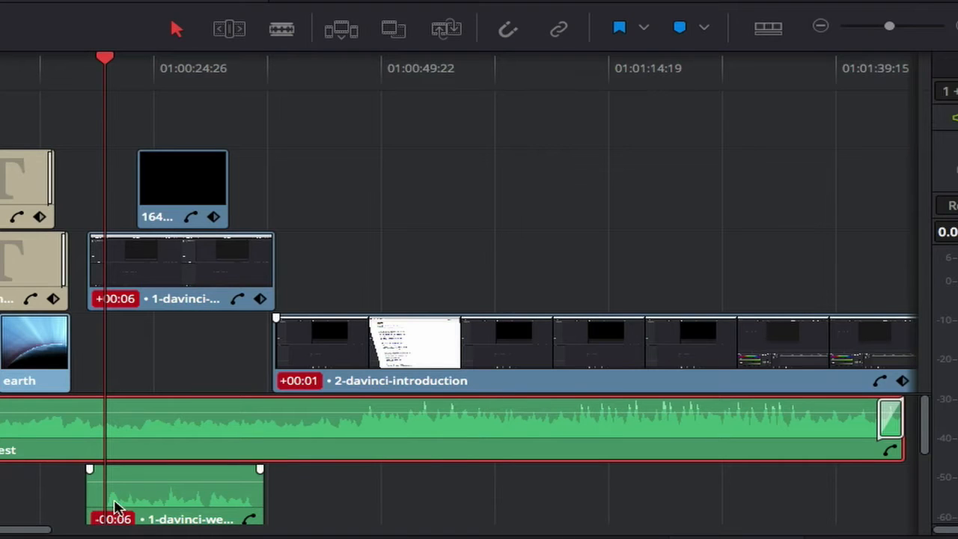
{"action": "key", "text": "ctrl+["}
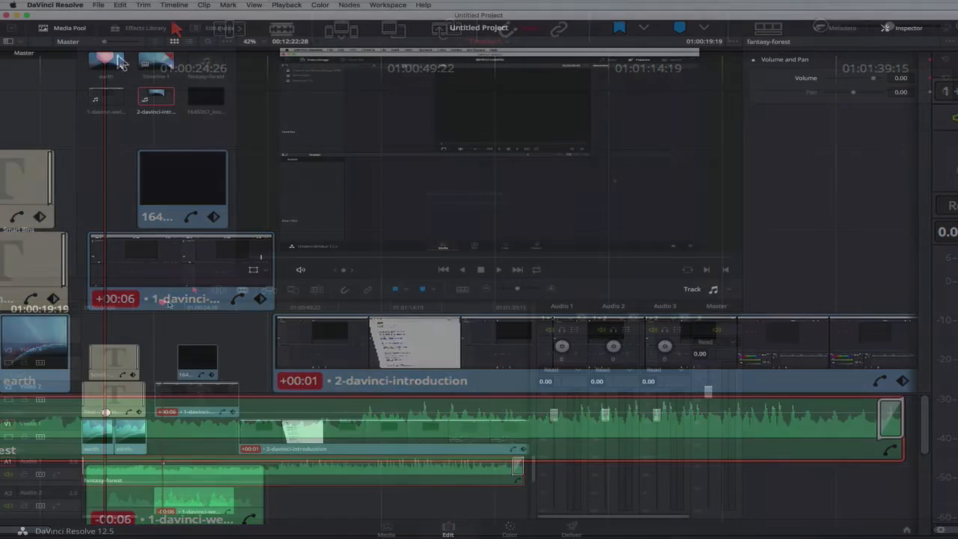
{"action": "left_click_drag", "start_coordinate": [105, 65], "coordinate": [80, 65]}
{"action": "left_click_drag", "start_coordinate": [151, 307], "coordinate": [151, 307]}
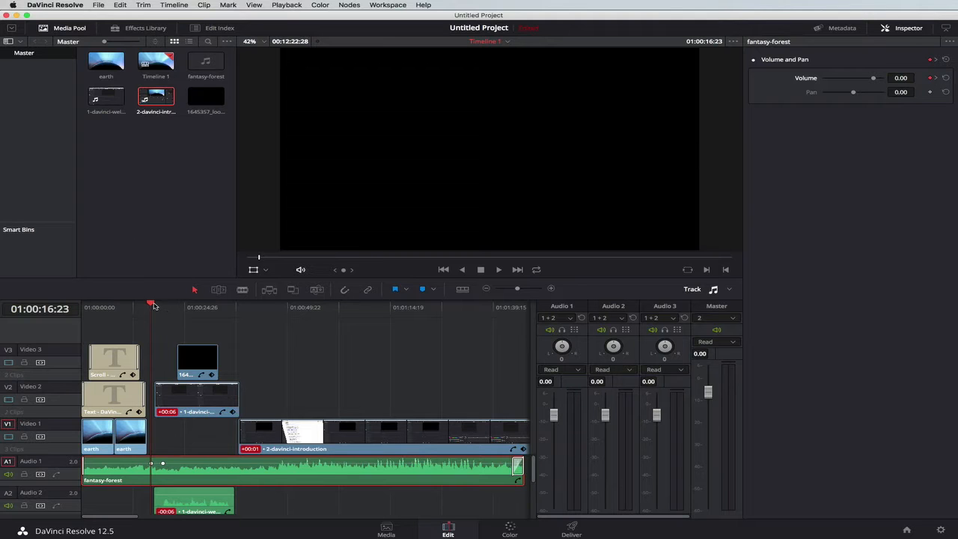
Extend the end of the fantasy-forest clip on Audio 1 past two minutes, to the full length of the music
{"action": "left_click_drag", "start_coordinate": [154, 305], "coordinate": [372, 324]}
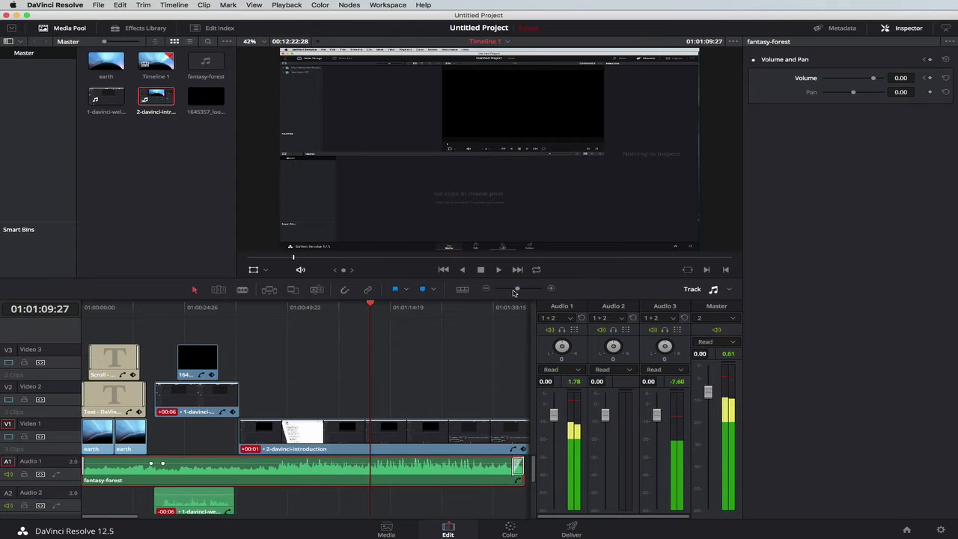
{"action": "left_click_drag", "start_coordinate": [518, 292], "coordinate": [497, 292]}
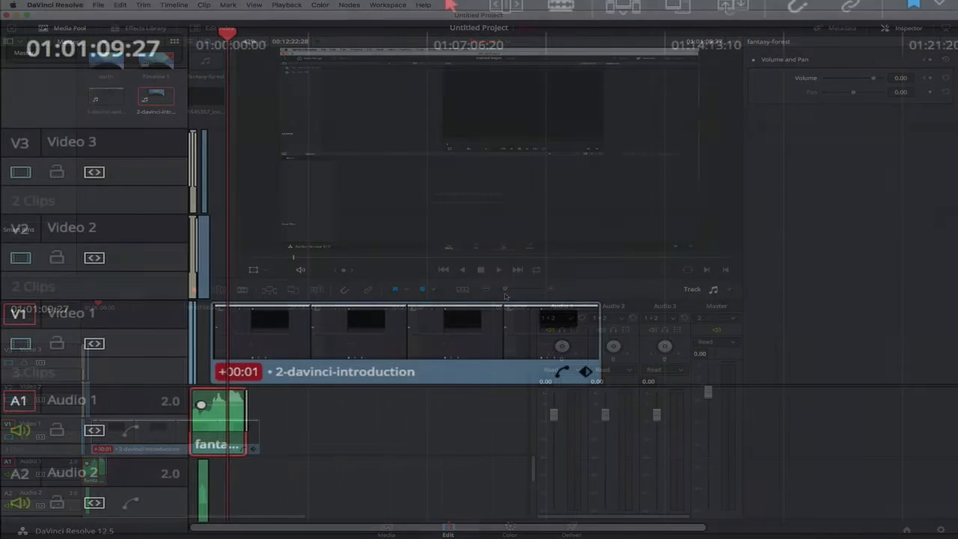
{"action": "left_click", "coordinate": [245, 411]}
{"action": "left_click_drag", "start_coordinate": [242, 421], "coordinate": [387, 430]}
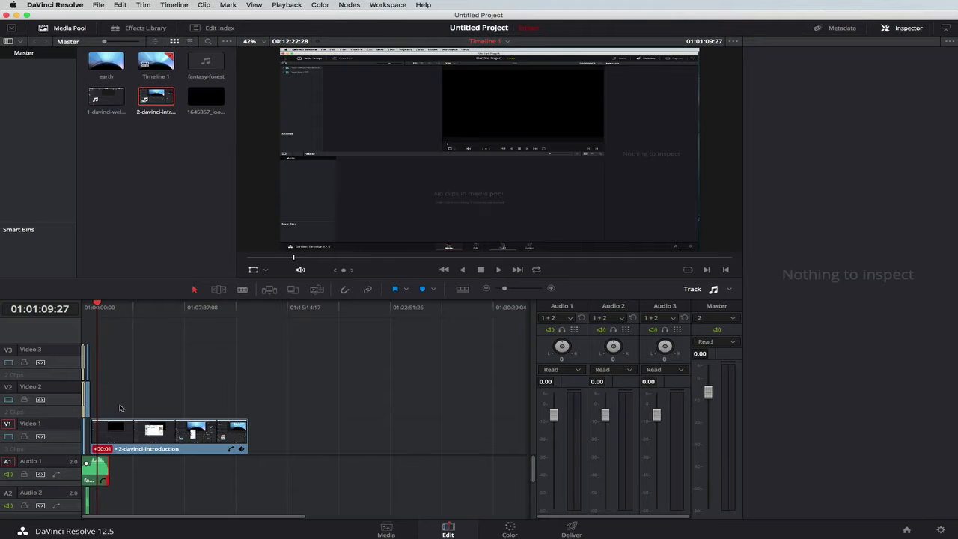
Add a volume keyframe to the fantasy-forest clip at 01:01:47:13, near its end
{"action": "left_click_drag", "start_coordinate": [97, 307], "coordinate": [106, 307]}
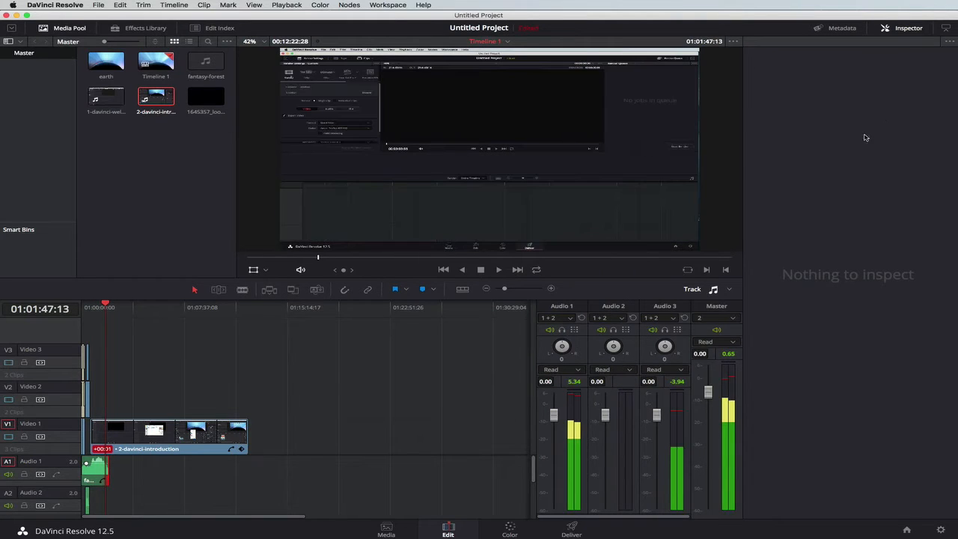
{"action": "left_click", "coordinate": [102, 466]}
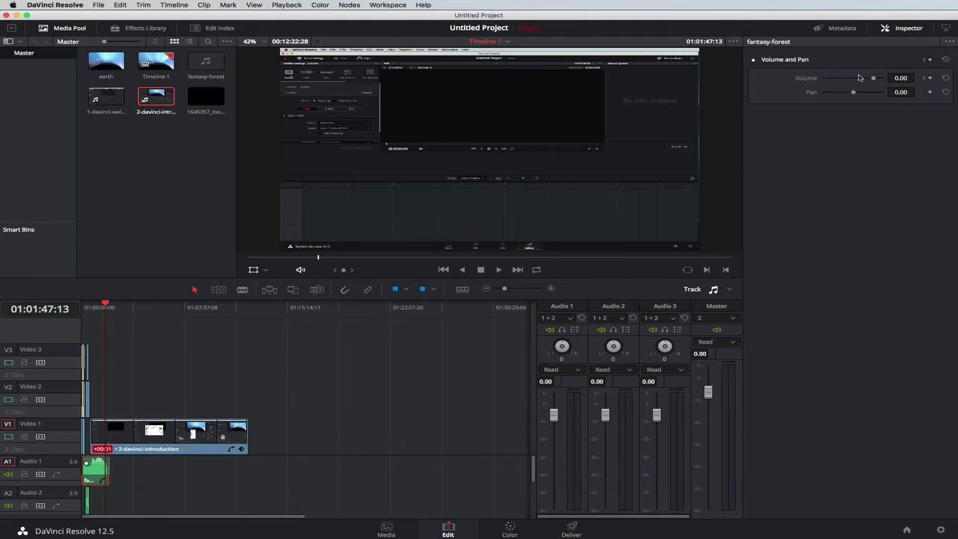
{"action": "left_click", "coordinate": [930, 78]}
Lower the fantasy-forest clip's second and third volume keyframes to about -13.95 dB so the music dips under the narration
{"action": "left_click_drag", "start_coordinate": [106, 302], "coordinate": [109, 302]}
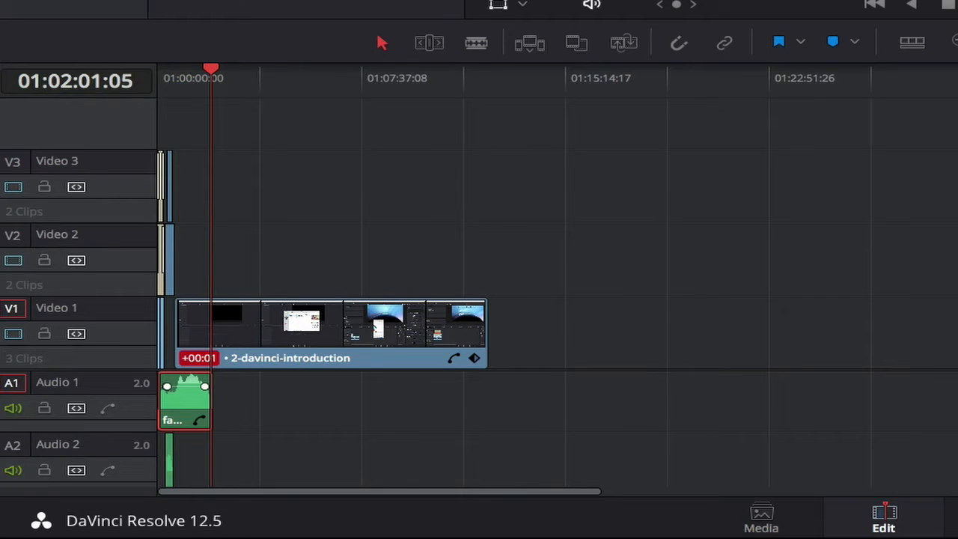
{"action": "key", "text": "ctrl+equal"}
{"action": "key", "text": "ctrl+equal"}
{"action": "key", "text": "ctrl+equal"}
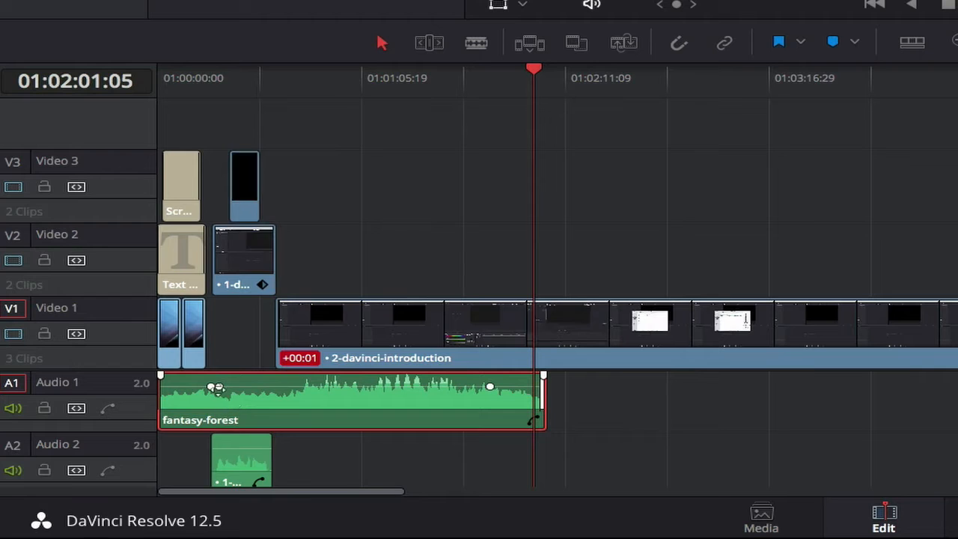
{"action": "left_click_drag", "start_coordinate": [215, 387], "coordinate": [217, 388]}
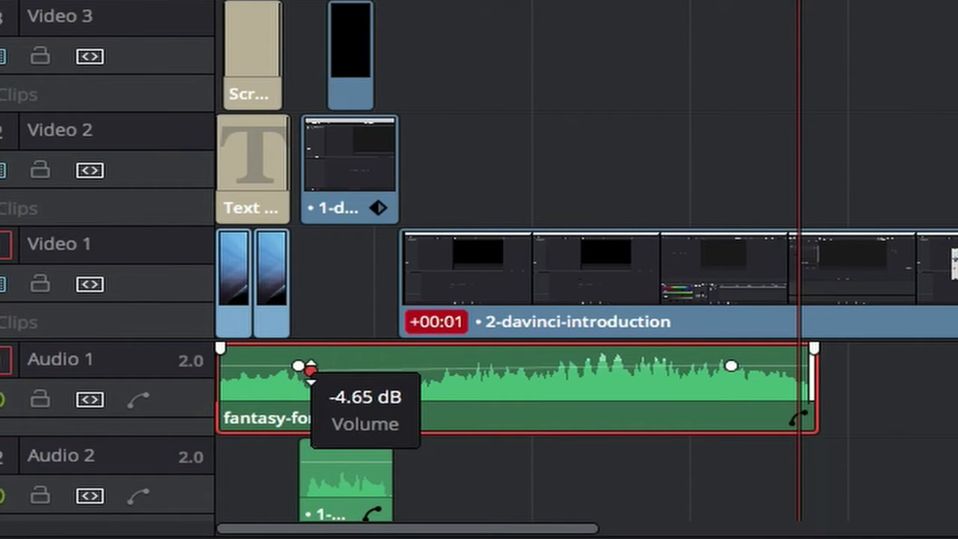
{"action": "left_click_drag", "start_coordinate": [310, 372], "coordinate": [312, 383]}
{"action": "left_click_drag", "start_coordinate": [730, 365], "coordinate": [735, 383]}
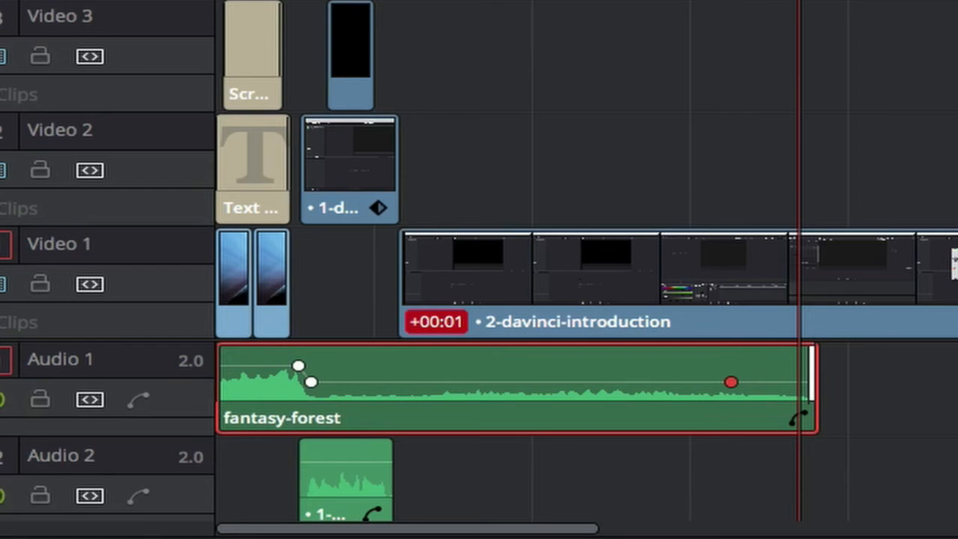
Add a volume keyframe to the fantasy-forest clip at 01:02:00:04 and raise it back to about the original level
{"action": "mouse_move", "coordinate": [799, 1]}
{"action": "left_mouse_down"}
{"action": "mouse_move", "coordinate": [785, 2]}
{"action": "mouse_move", "coordinate": [793, 2]}
{"action": "left_mouse_up"}
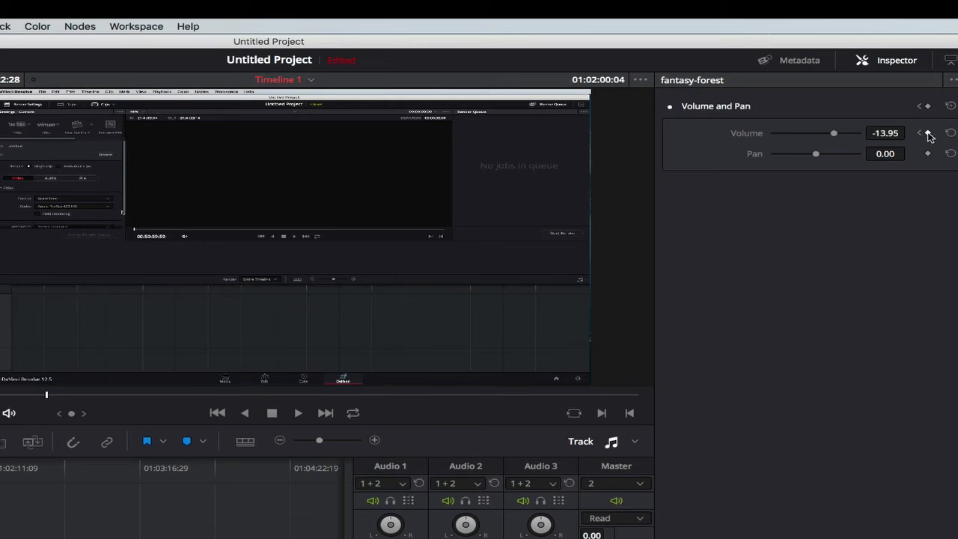
{"action": "left_click", "coordinate": [928, 134]}
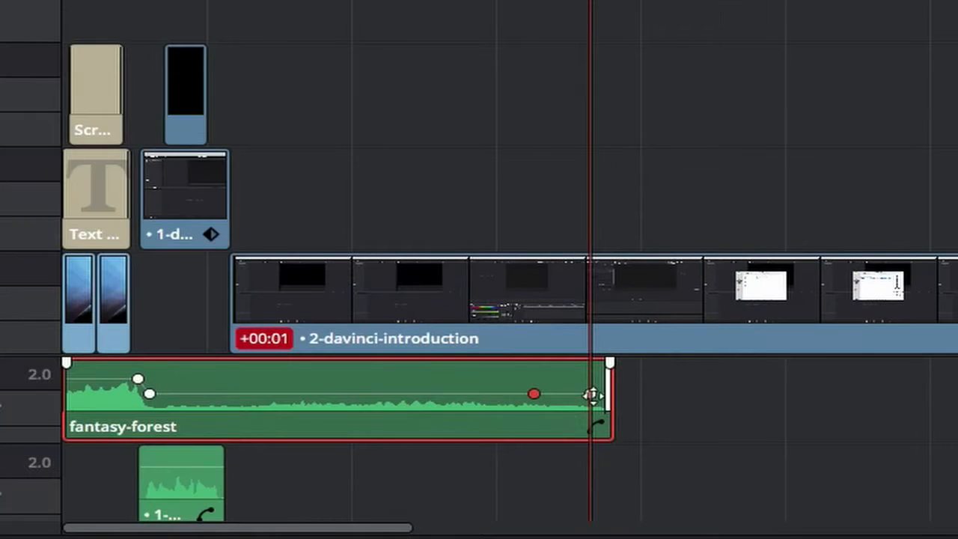
{"action": "left_click", "coordinate": [592, 394]}
{"action": "left_click_drag", "start_coordinate": [592, 395], "coordinate": [591, 380]}
Play the music dip from about 12 seconds and raise the volume of the 1-davinci-welcome audio clip to 4.65
{"action": "left_click_drag", "start_coordinate": [592, 0], "coordinate": [134, 1]}
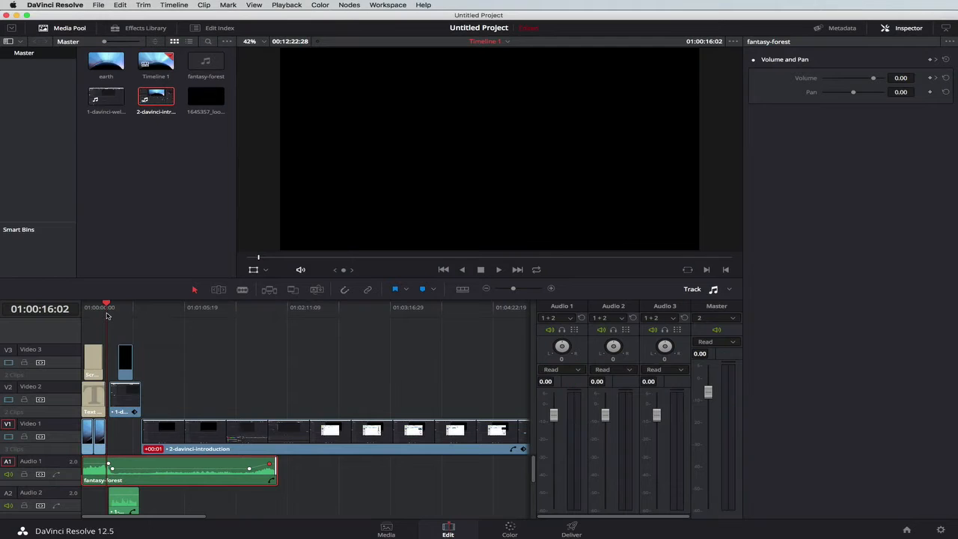
{"action": "left_click_drag", "start_coordinate": [108, 306], "coordinate": [102, 307]}
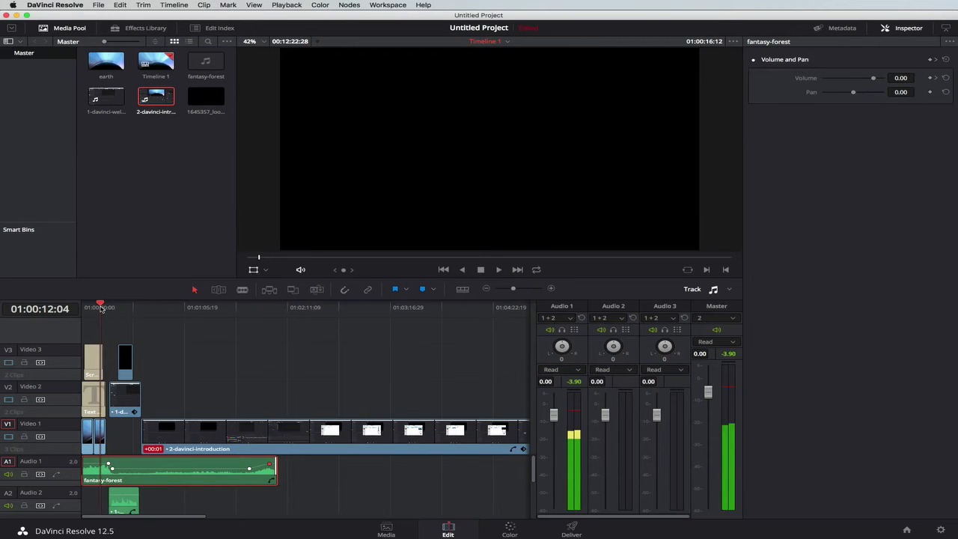
{"action": "left_click", "coordinate": [497, 273]}
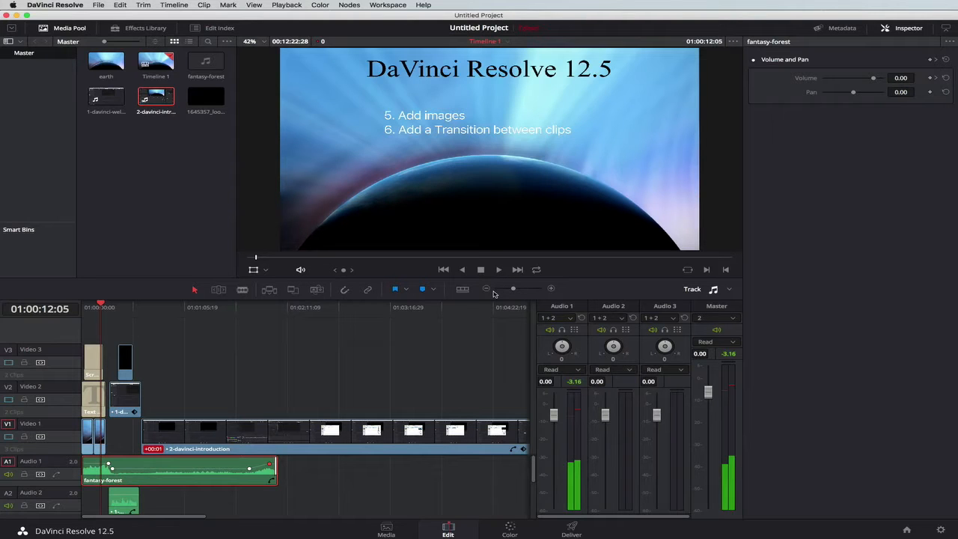
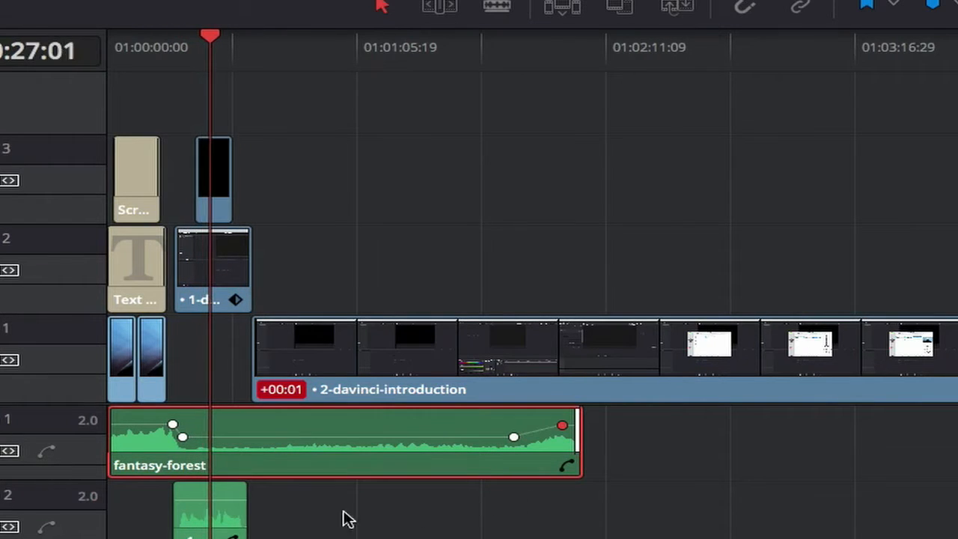
{"action": "left_click", "coordinate": [203, 500]}
{"action": "left_click_drag", "start_coordinate": [209, 501], "coordinate": [215, 497]}
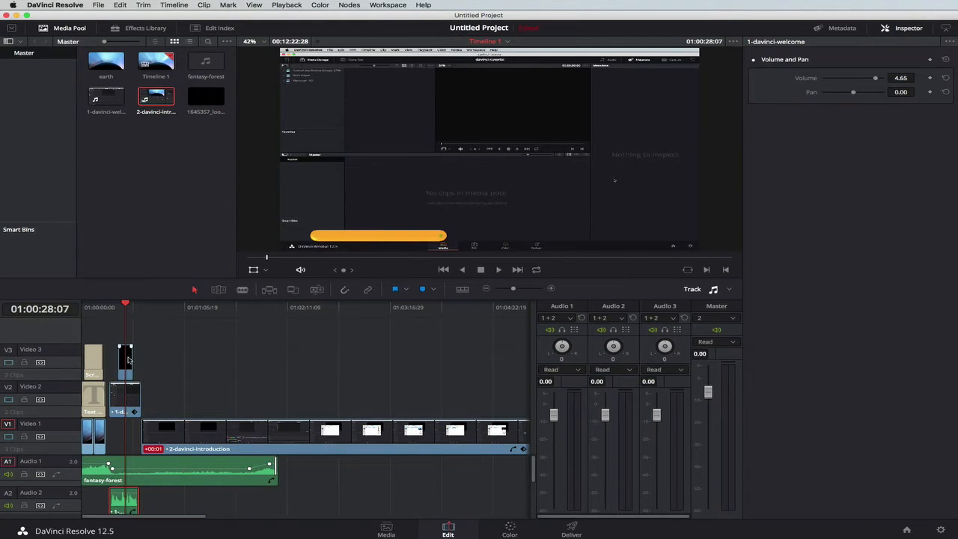
Add a Text title on a new Video 4 track above the lower-third clip, at about 27 seconds
{"action": "left_click_drag", "start_coordinate": [127, 303], "coordinate": [124, 304]}
{"action": "left_click", "coordinate": [139, 28]}
{"action": "scroll", "coordinate": [94, 221], "scroll_direction": "down", "scroll_amount": 5}
{"action": "scroll", "coordinate": [93, 221], "scroll_direction": "down", "scroll_amount": 10}
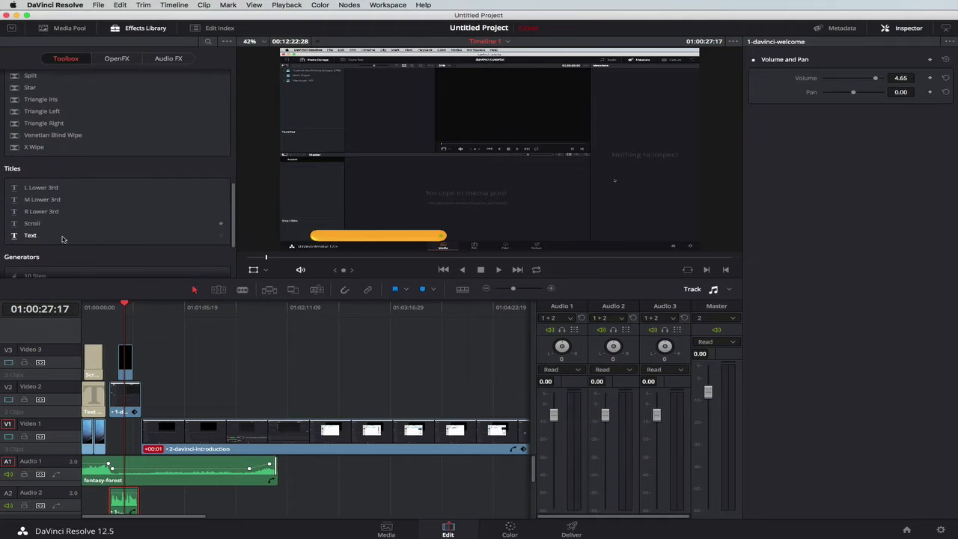
{"action": "left_click_drag", "start_coordinate": [30, 238], "coordinate": [122, 329]}
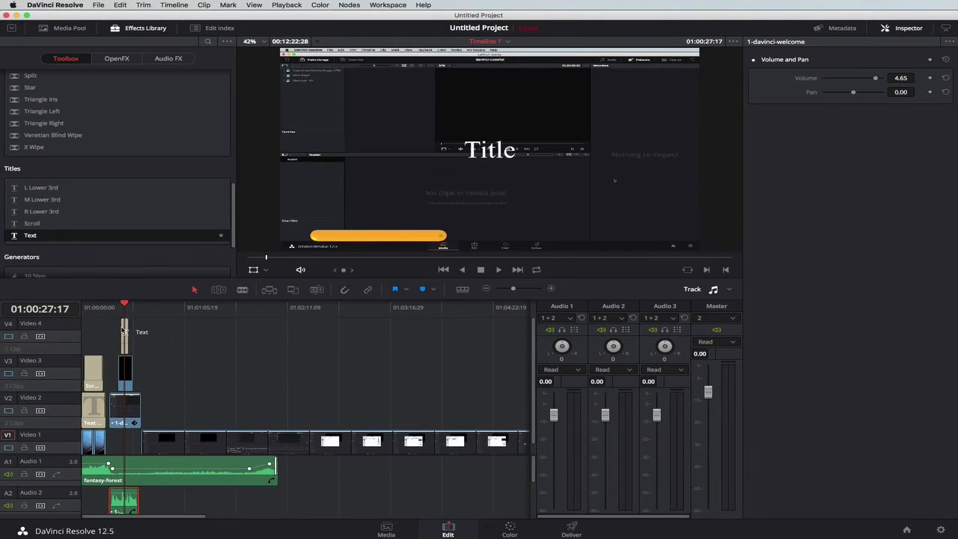
Select the new text title and move it in the viewer onto the orange lower-third bar
{"action": "left_click_drag", "start_coordinate": [123, 329], "coordinate": [126, 303]}
{"action": "key", "text": "space"}
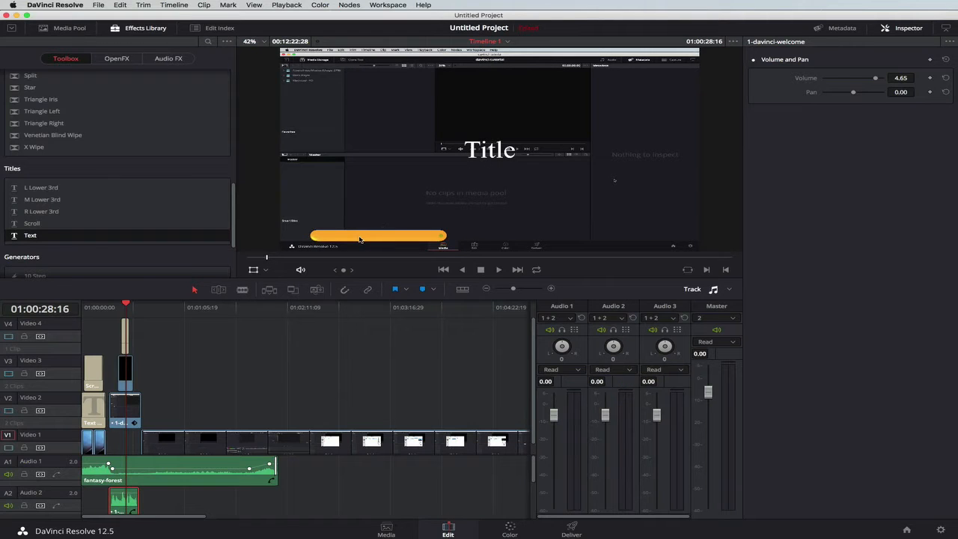
{"action": "left_click", "coordinate": [127, 339]}
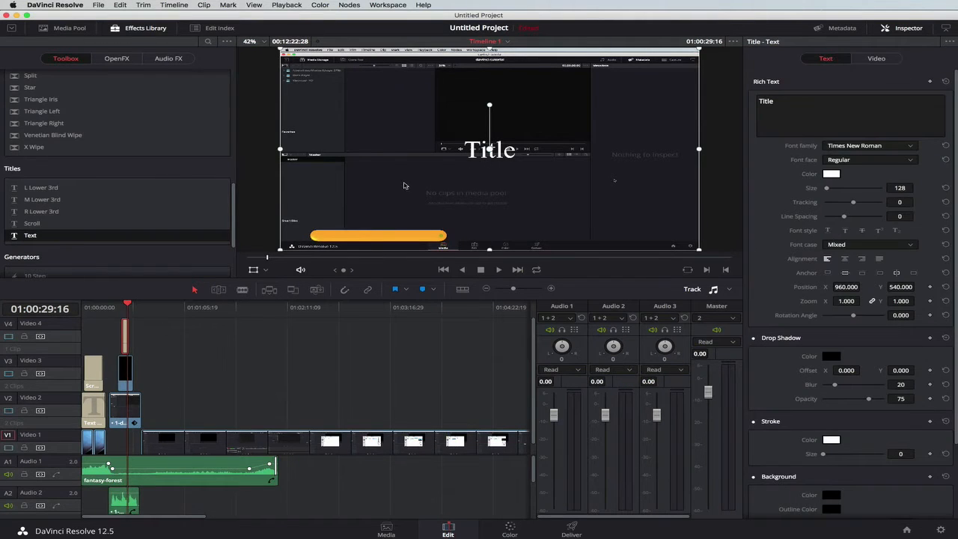
{"action": "left_click_drag", "start_coordinate": [508, 153], "coordinate": [381, 234]}
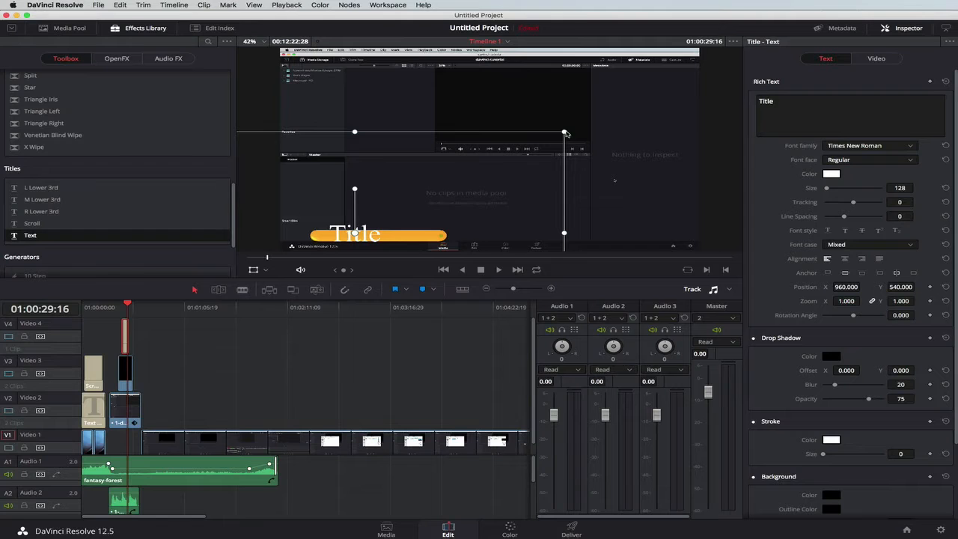
Scale the title down in the viewer, set its font size to 78, and move it toward the start of the orange bar
{"action": "left_click_drag", "start_coordinate": [565, 133], "coordinate": [488, 181]}
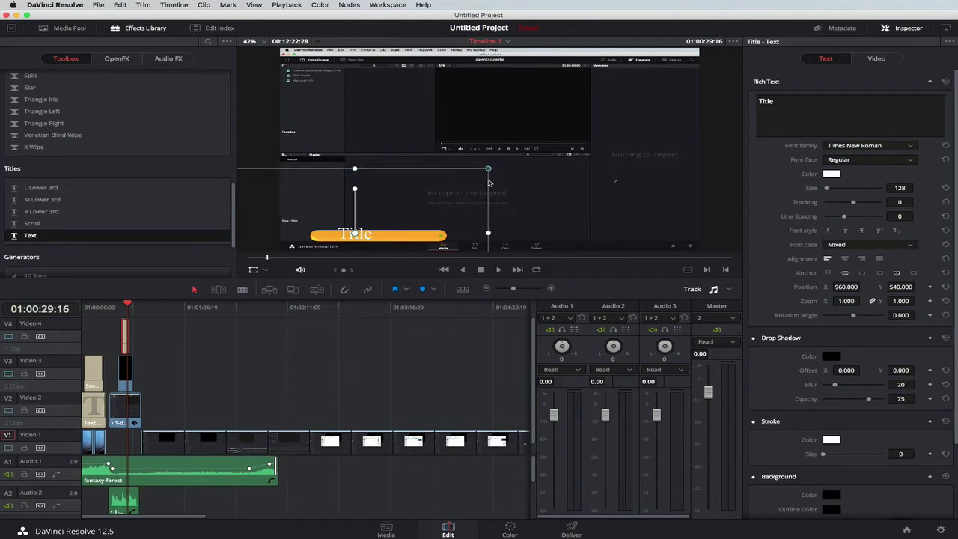
{"action": "left_click", "coordinate": [267, 271]}
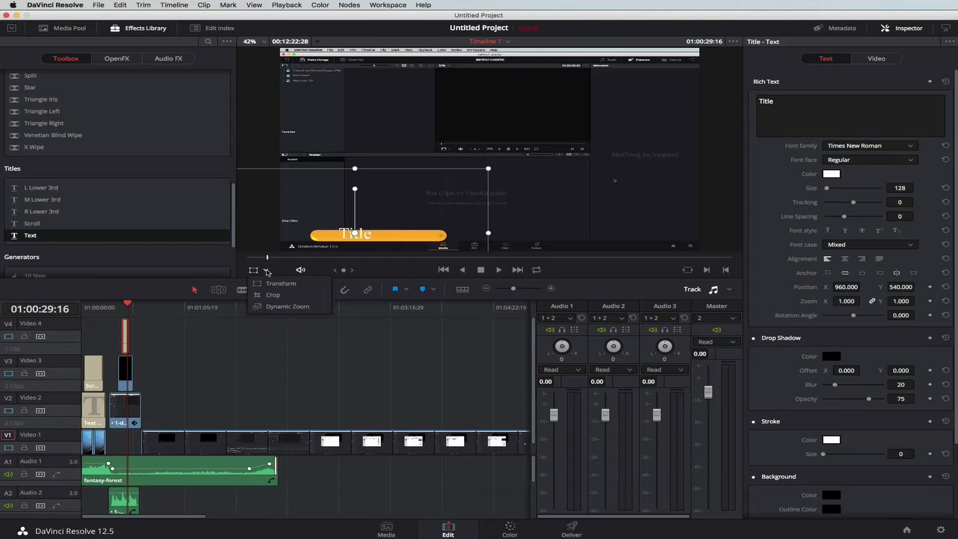
{"action": "left_click", "coordinate": [267, 271]}
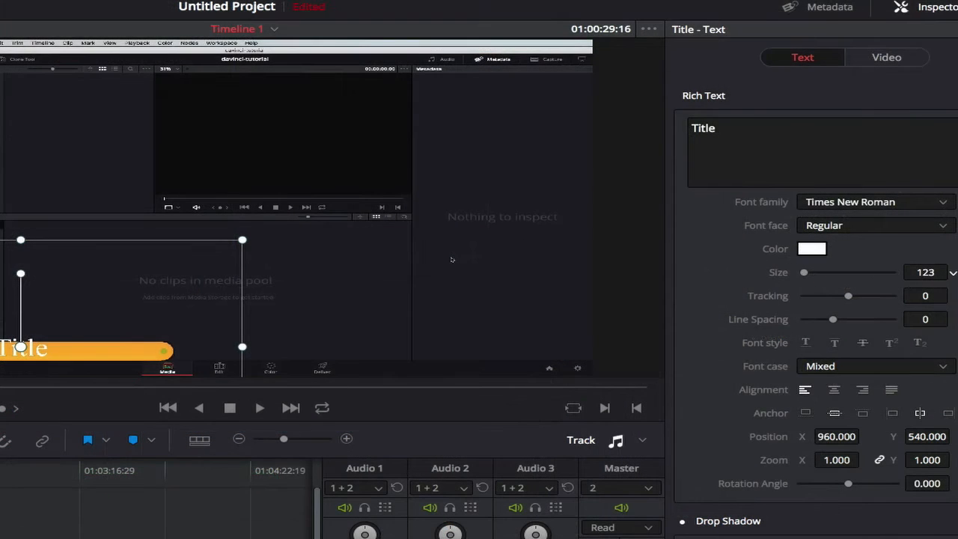
{"action": "left_click", "coordinate": [693, 129]}
{"action": "left_click_drag", "start_coordinate": [924, 272], "coordinate": [907, 273]}
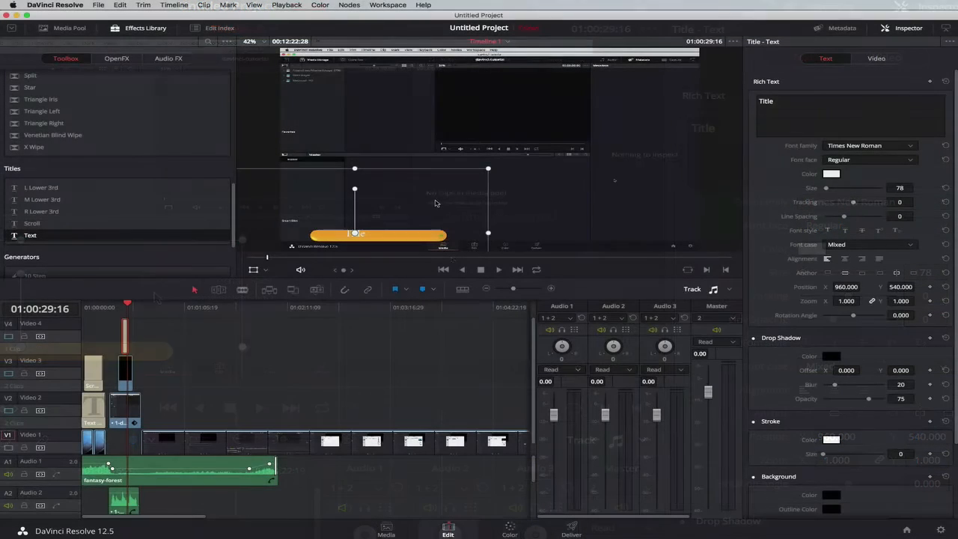
{"action": "left_click_drag", "start_coordinate": [434, 206], "coordinate": [413, 206]}
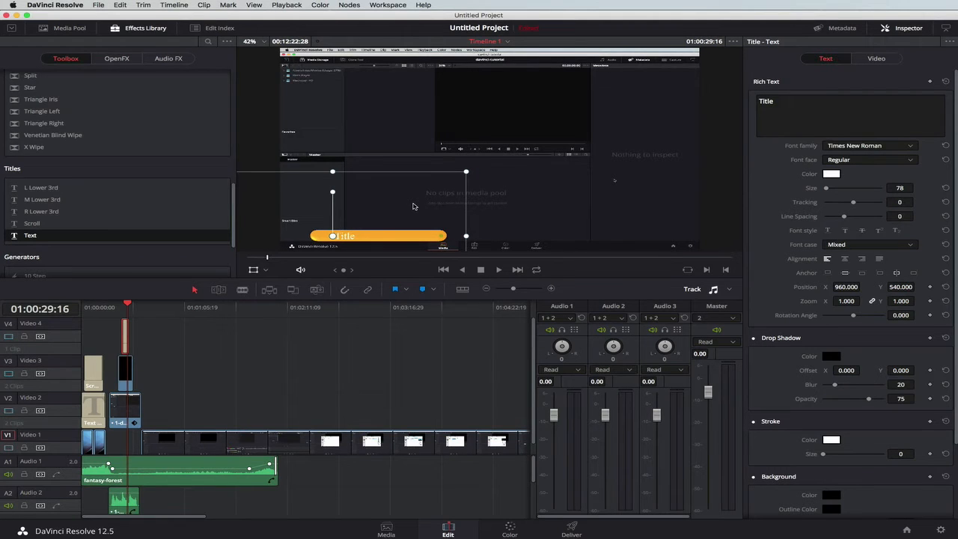
Replace the title's placeholder text with "DaVinci Introduction"
{"action": "double_click", "coordinate": [764, 100]}
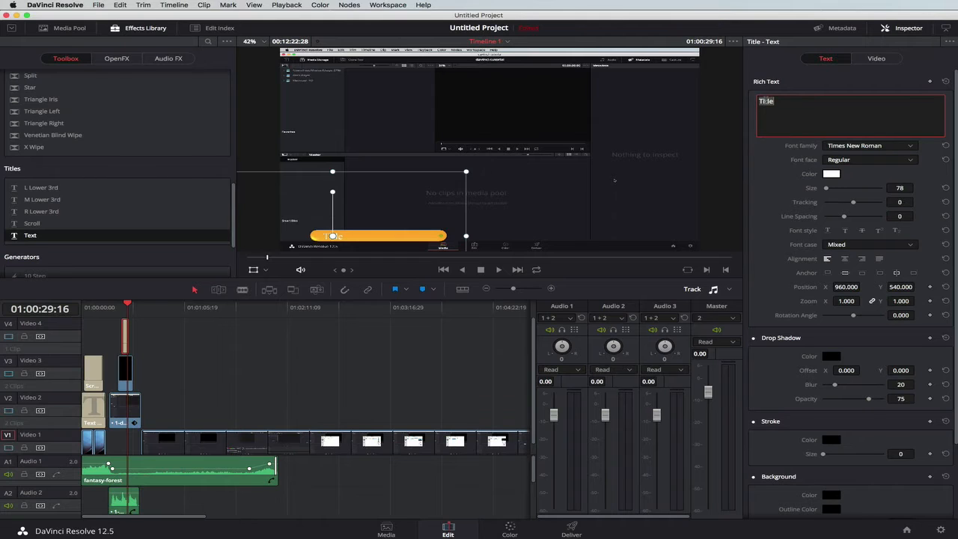
{"action": "type", "text": "DaVinci Intr"}
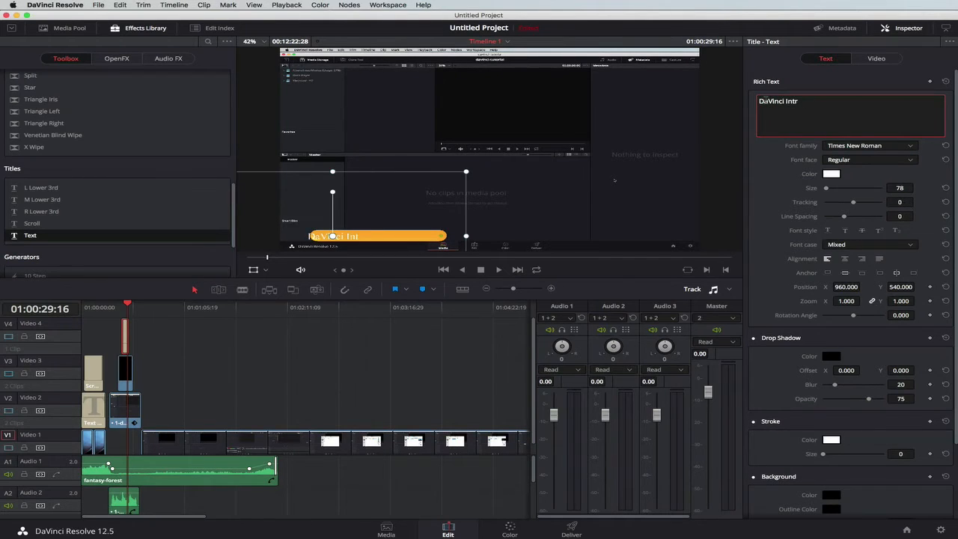
{"action": "type", "text": "oductionm"}
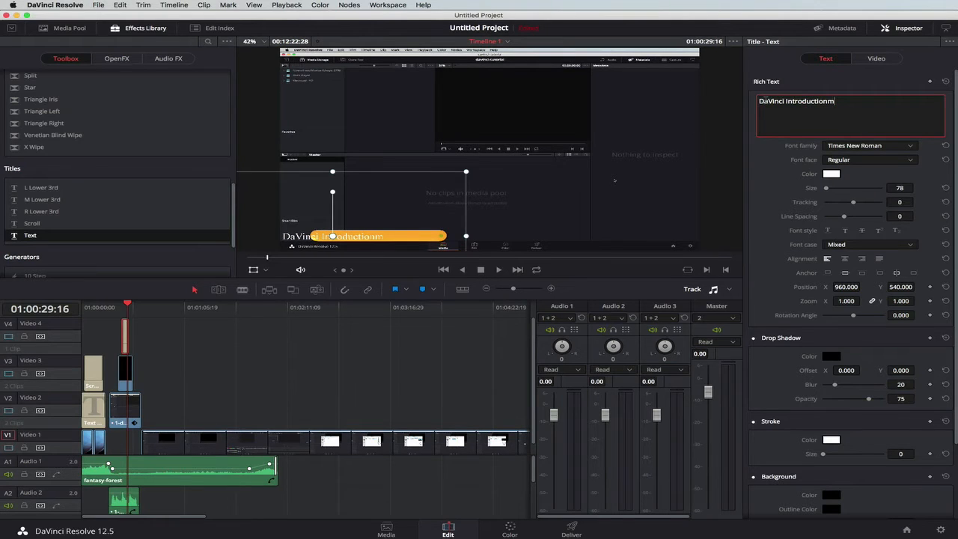
{"action": "key", "text": "BackSpace"}
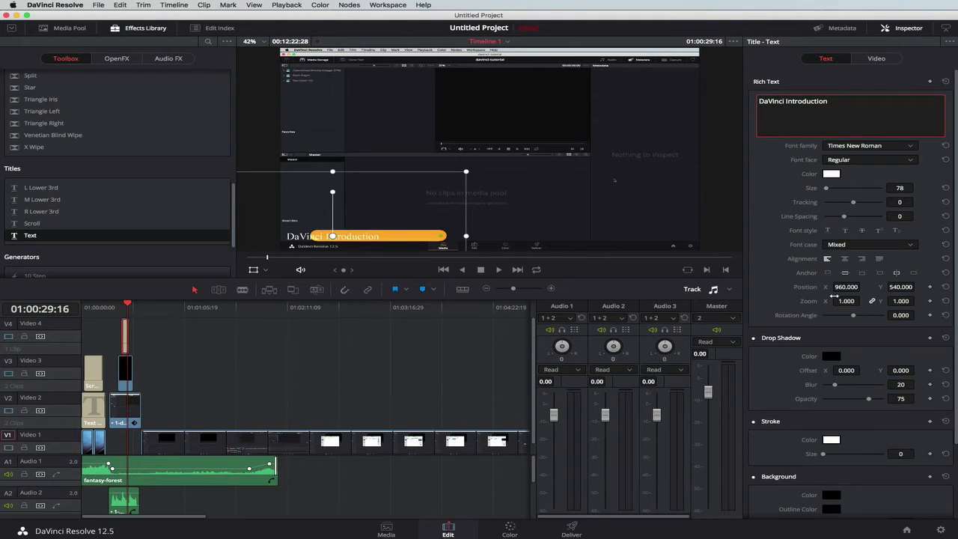
Set the title's text position to X 1224, Y 558 and its drop shadow X offset to 7
{"action": "mouse_move", "coordinate": [839, 287]}
{"action": "left_mouse_down"}
{"action": "mouse_move", "coordinate": [870, 297]}
{"action": "mouse_move", "coordinate": [831, 296]}
{"action": "left_mouse_up"}
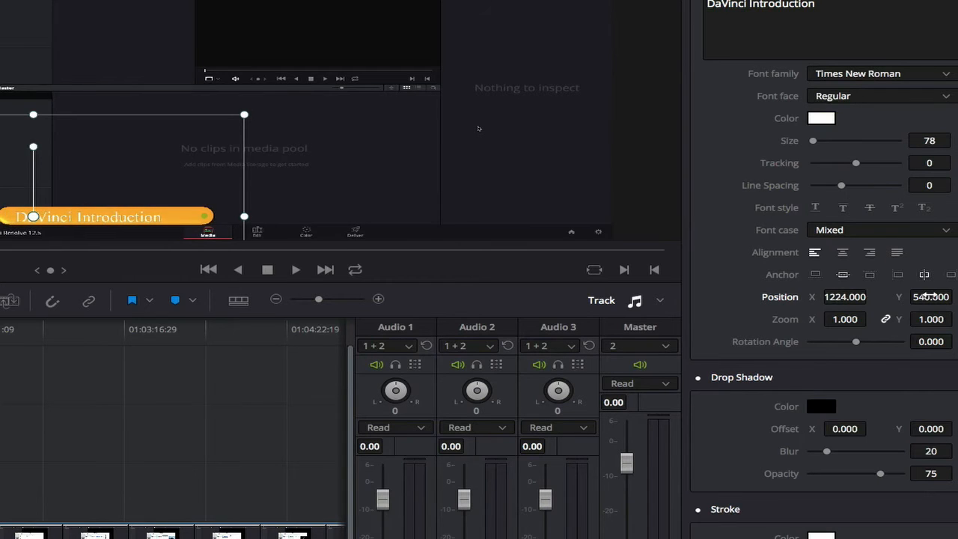
{"action": "left_click_drag", "start_coordinate": [928, 297], "coordinate": [955, 296]}
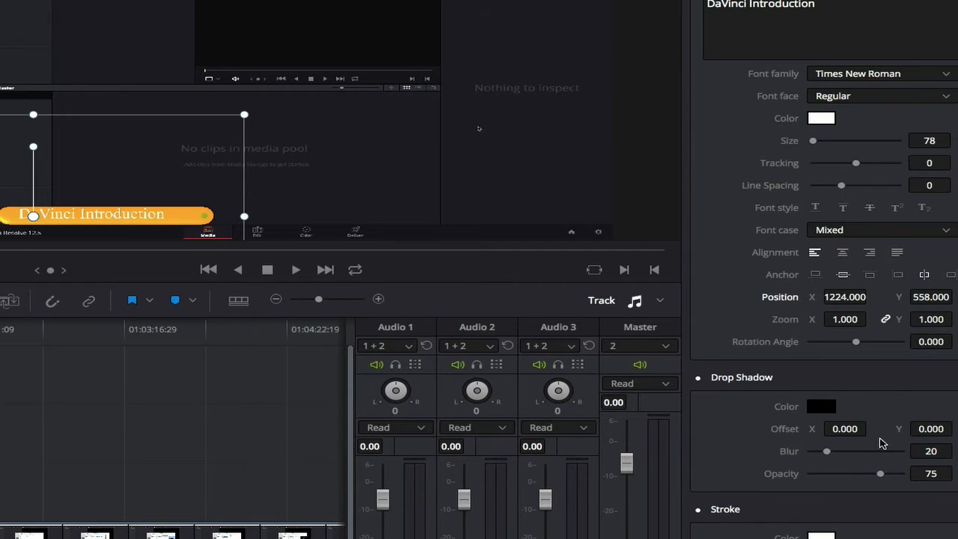
{"action": "scroll", "coordinate": [822, 507], "scroll_direction": "down", "scroll_amount": 5}
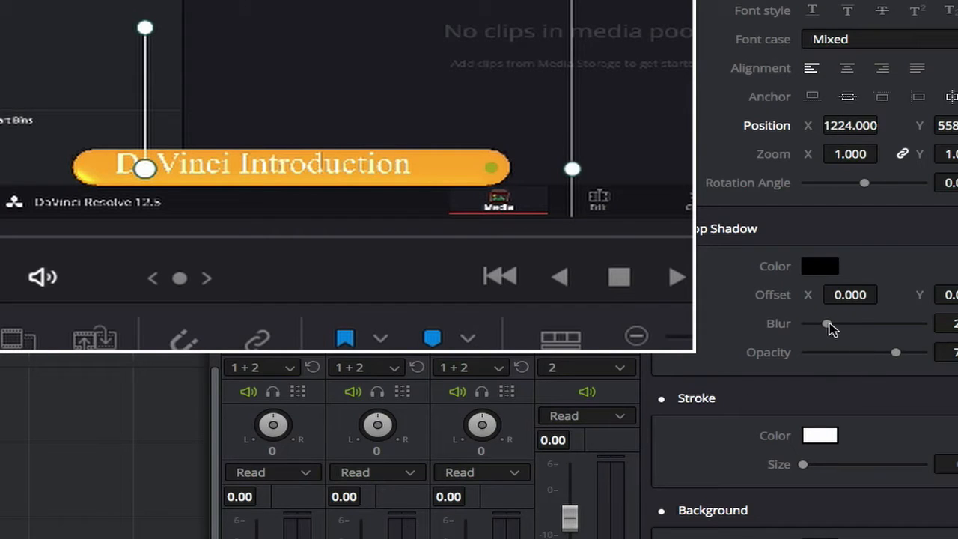
{"action": "left_click_drag", "start_coordinate": [845, 294], "coordinate": [883, 293]}
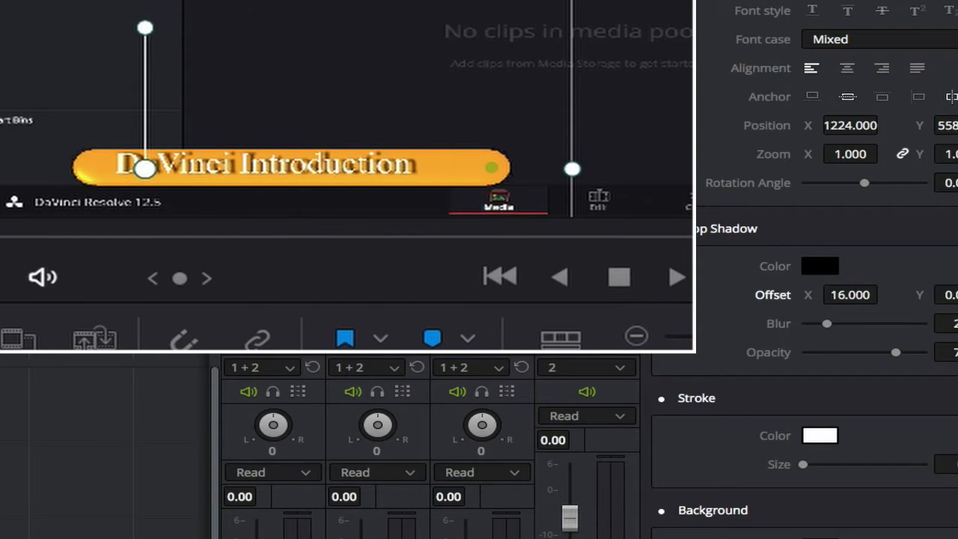
{"action": "left_click_drag", "start_coordinate": [879, 294], "coordinate": [859, 295]}
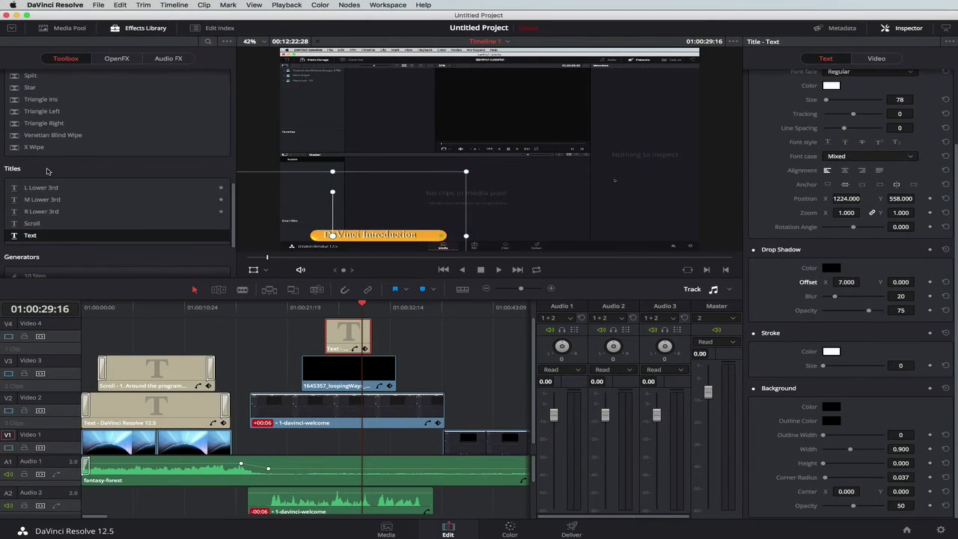
Add a Cross Dissolve video transition to both the start and the end of the Video 4 text title
{"action": "scroll", "coordinate": [46, 171], "scroll_direction": "up", "scroll_amount": 5}
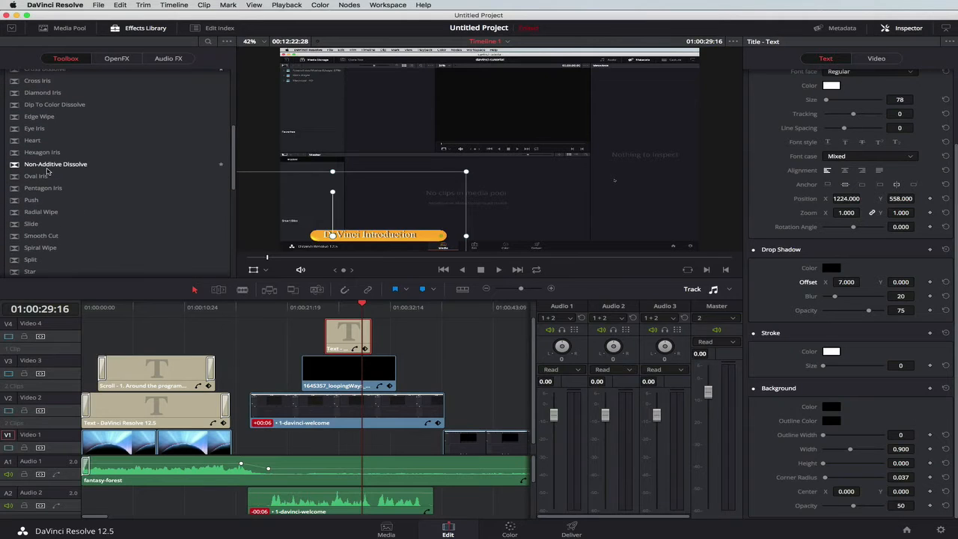
{"action": "scroll", "coordinate": [46, 171], "scroll_direction": "up", "scroll_amount": 6}
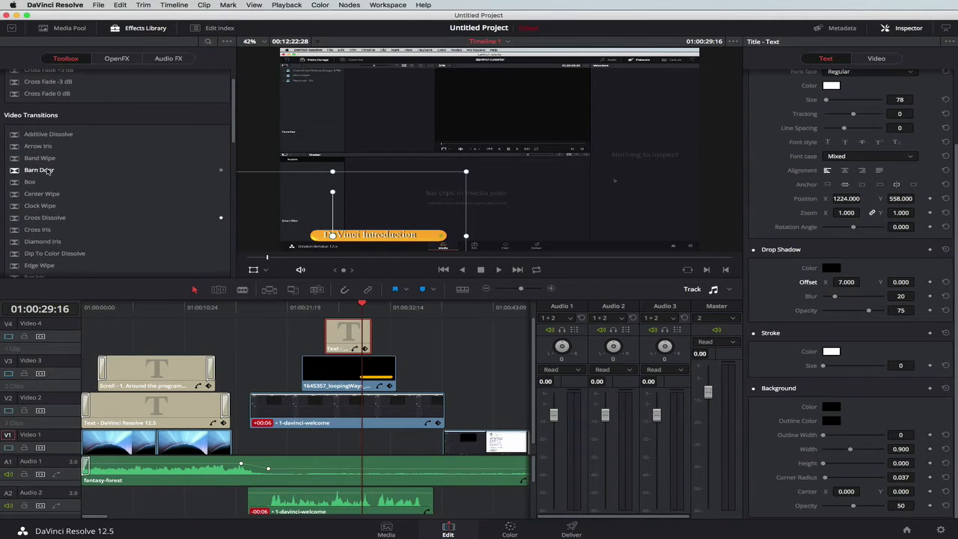
{"action": "scroll", "coordinate": [47, 170], "scroll_direction": "down", "scroll_amount": 5}
{"action": "left_click", "coordinate": [46, 127]}
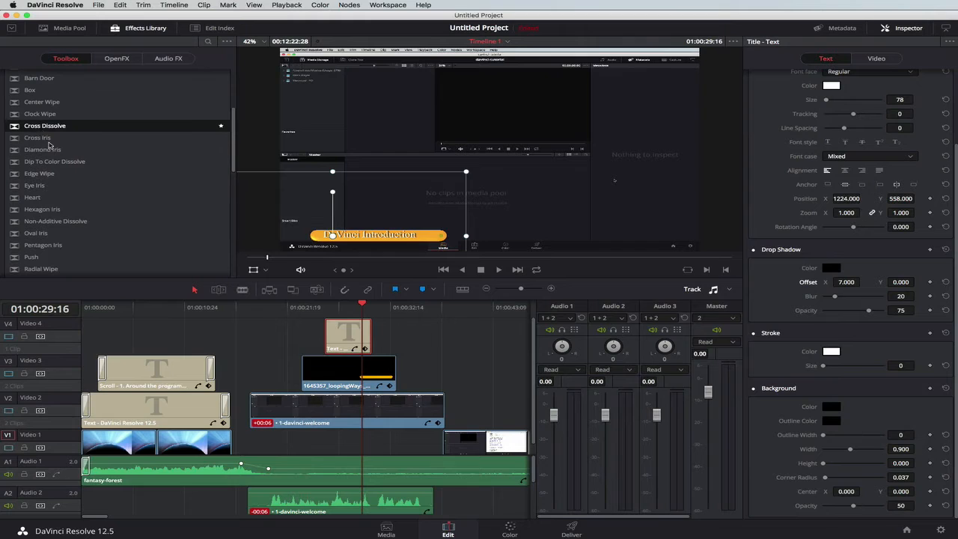
{"action": "left_click_drag", "start_coordinate": [49, 144], "coordinate": [329, 331]}
{"action": "scroll", "coordinate": [40, 133], "scroll_direction": "down", "scroll_amount": 1}
{"action": "left_click_drag", "start_coordinate": [42, 127], "coordinate": [306, 290]}
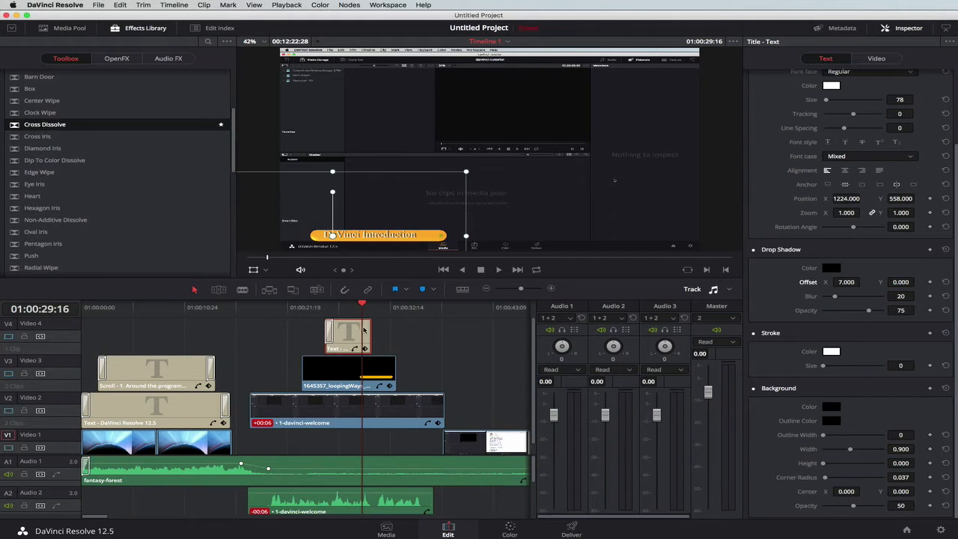
{"action": "left_click_drag", "start_coordinate": [44, 129], "coordinate": [366, 336]}
Play the lower third from about 21 seconds and check how the title fades and the orange bar ends
{"action": "left_click", "coordinate": [284, 307]}
{"action": "key", "text": "space"}
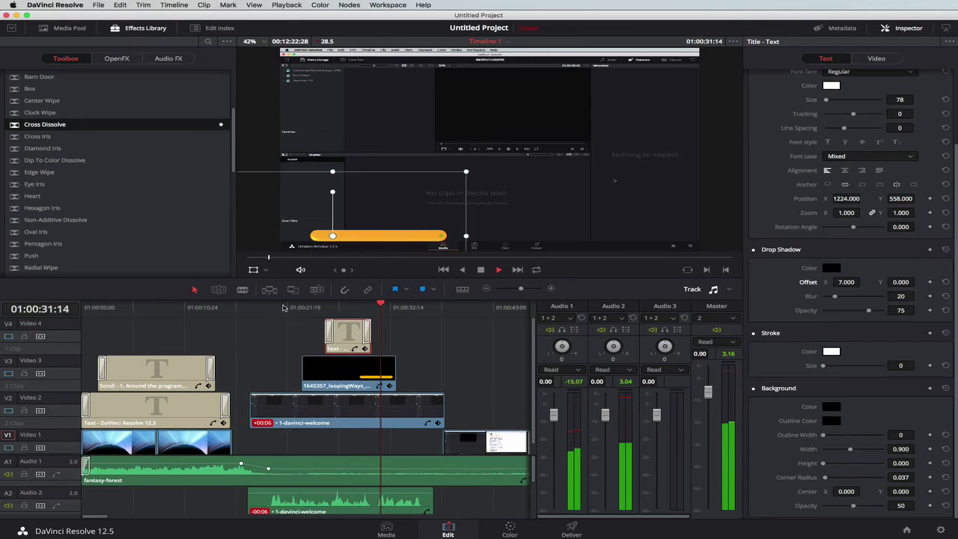
{"action": "key", "text": "space"}
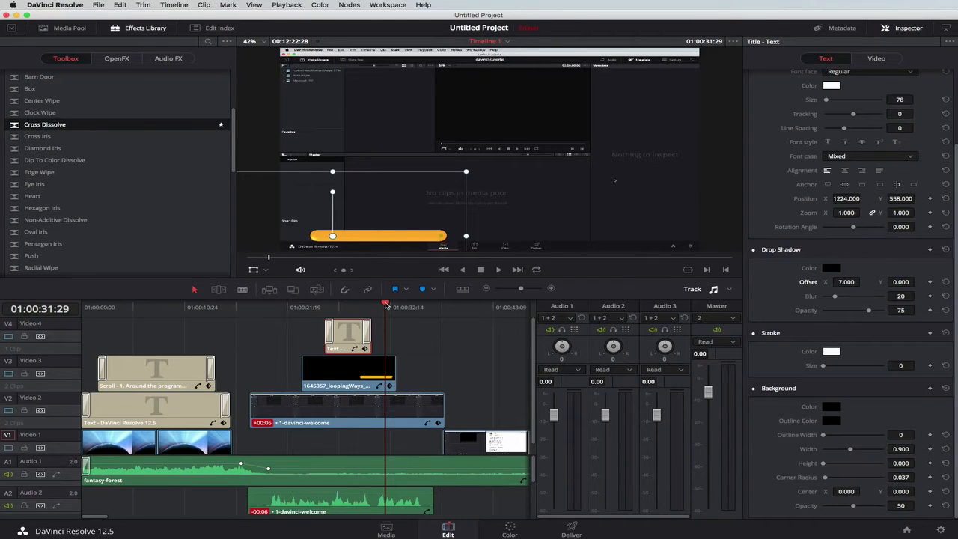
{"action": "key", "text": "space"}
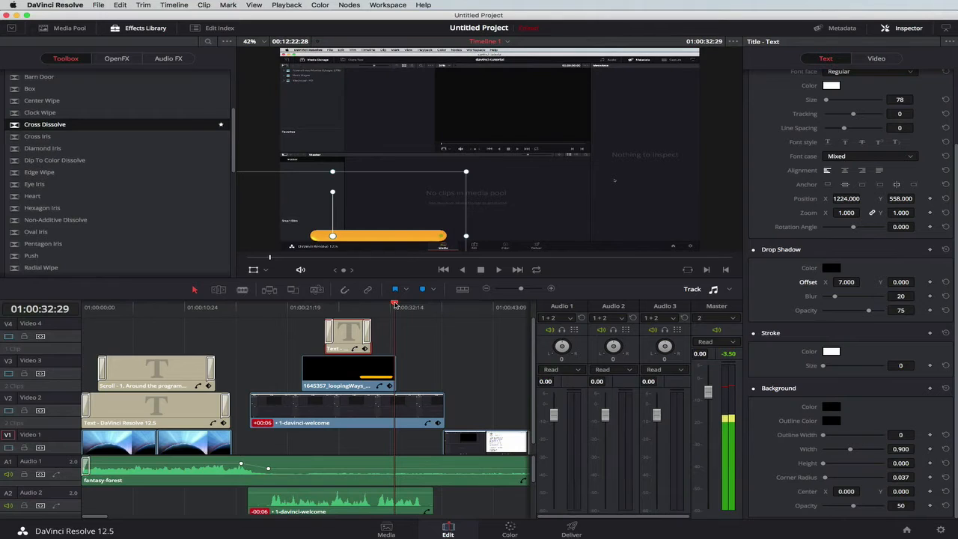
{"action": "left_click_drag", "start_coordinate": [395, 305], "coordinate": [376, 307]}
Copy the looping lower-third clip and paste it on Video 3 just after the original, at 01:00:33:13
{"action": "left_click", "coordinate": [335, 372]}
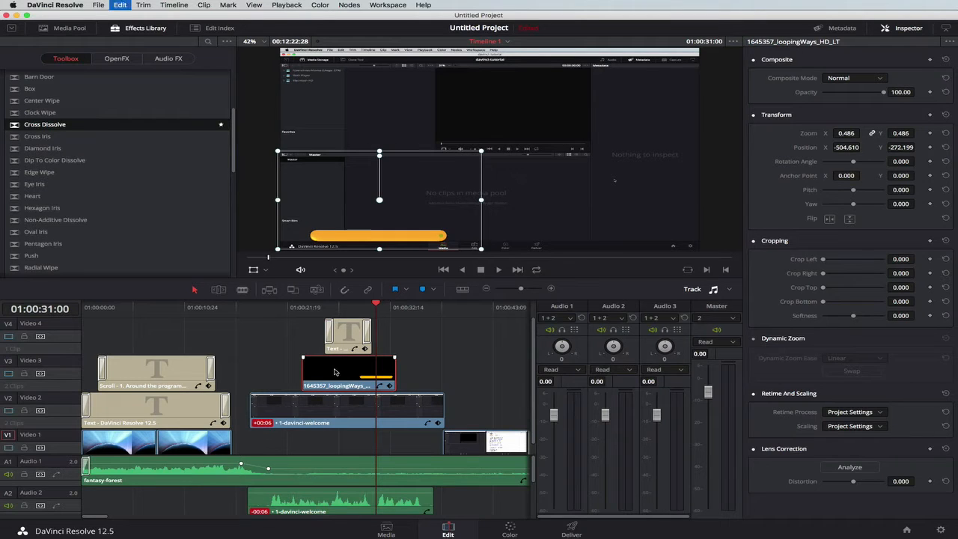
{"action": "scroll", "coordinate": [445, 322], "scroll_direction": "right", "scroll_amount": 3}
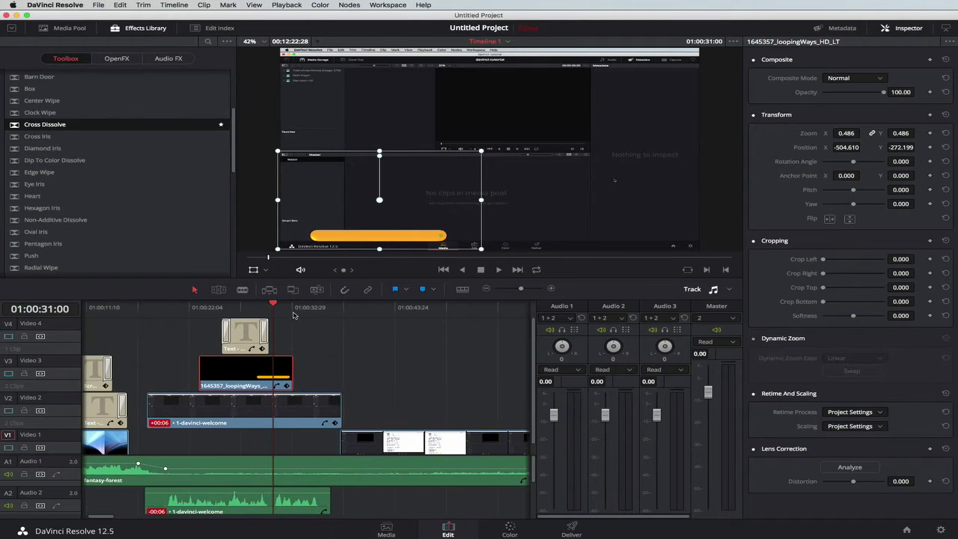
{"action": "left_click", "coordinate": [297, 312]}
{"action": "scroll", "coordinate": [296, 312], "scroll_direction": "left", "scroll_amount": 2}
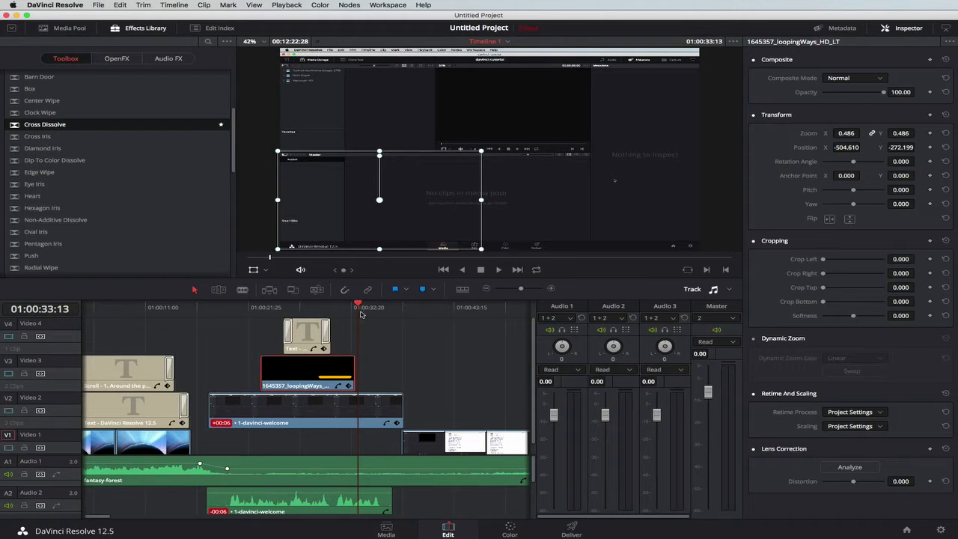
{"action": "key", "text": "super+v"}
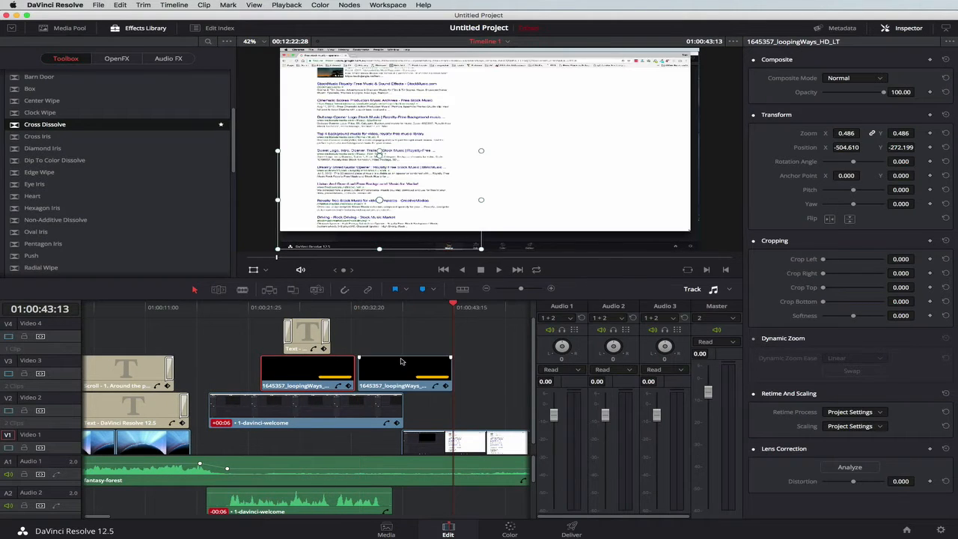
Reverse the speed of the pasted lower-third clip and scrub through its second half to check the closing animation
{"action": "left_click", "coordinate": [399, 370]}
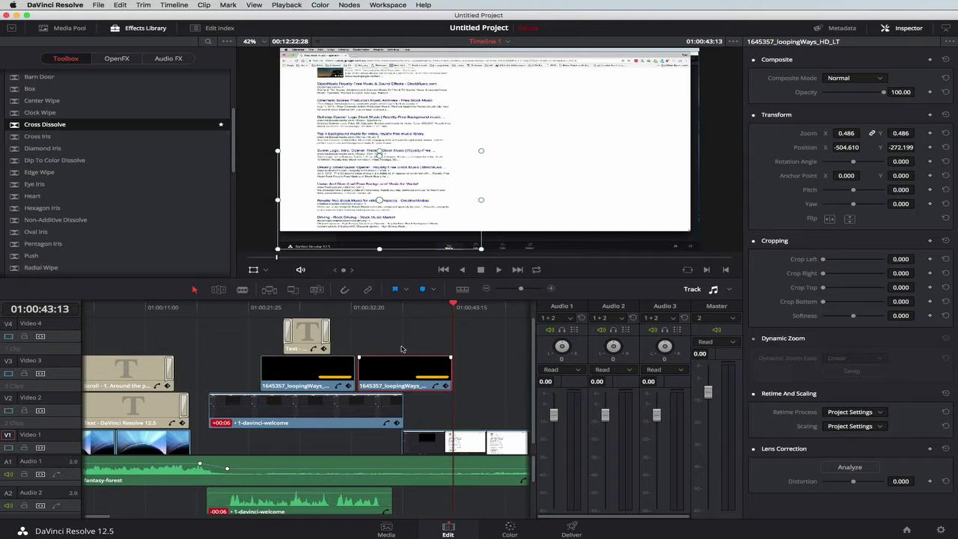
{"action": "left_click", "coordinate": [401, 313]}
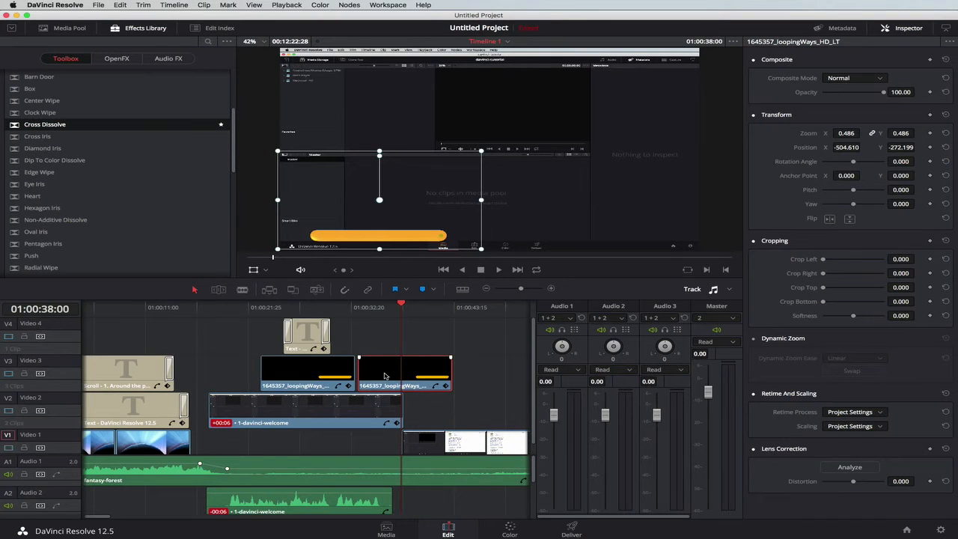
{"action": "right_click", "coordinate": [380, 372]}
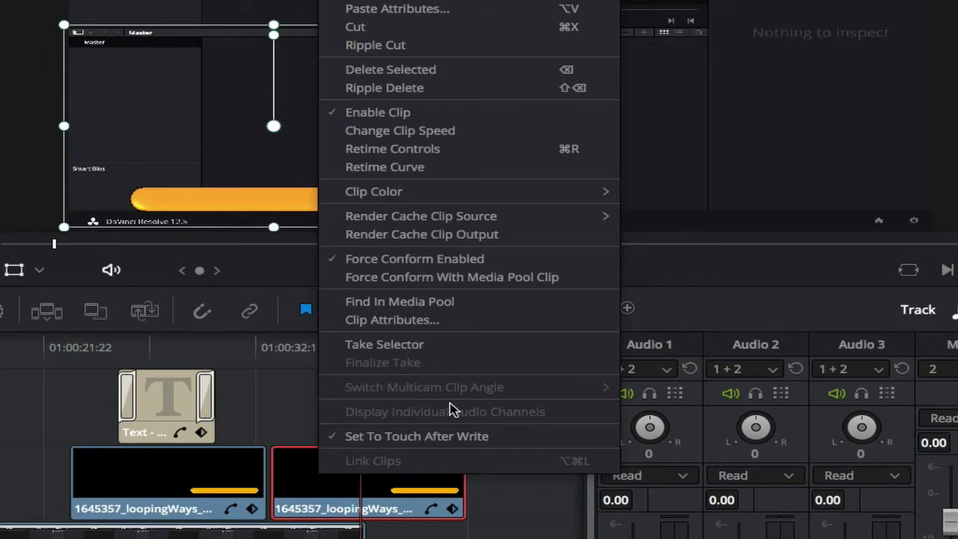
{"action": "left_click", "coordinate": [434, 133]}
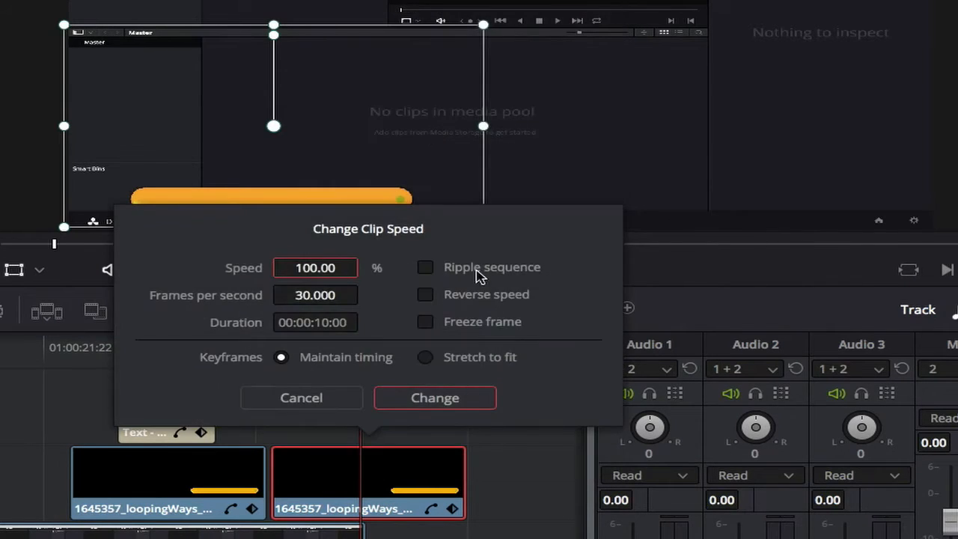
{"action": "left_click", "coordinate": [428, 297]}
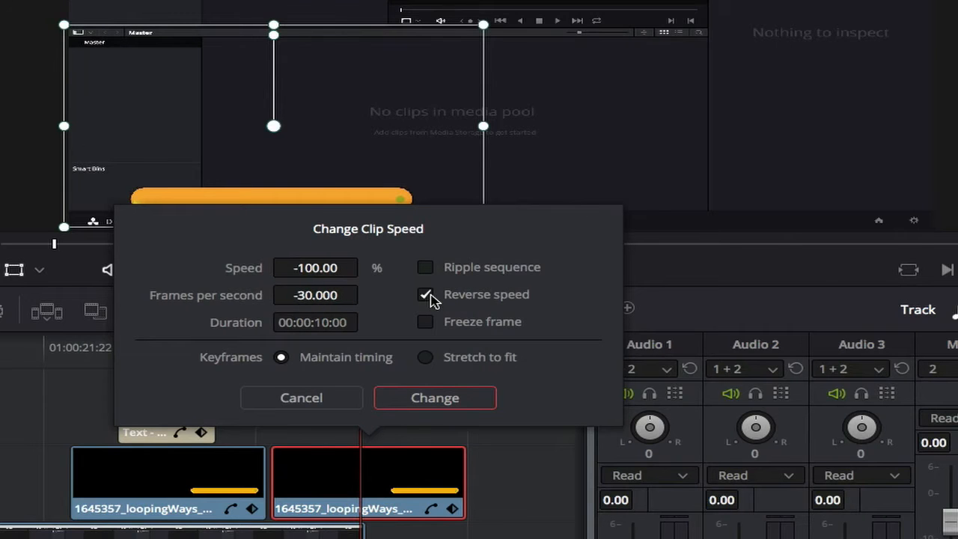
{"action": "left_click", "coordinate": [441, 402]}
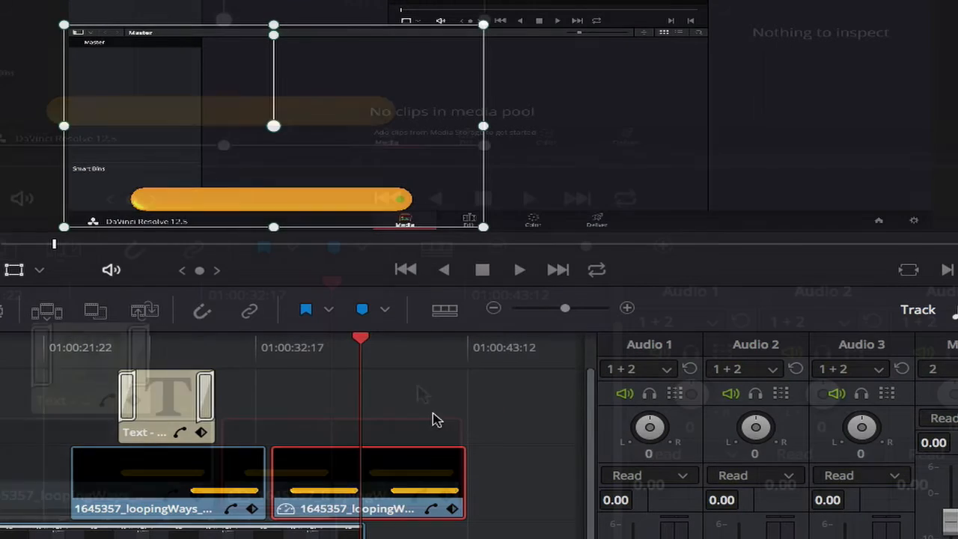
{"action": "left_click", "coordinate": [400, 303]}
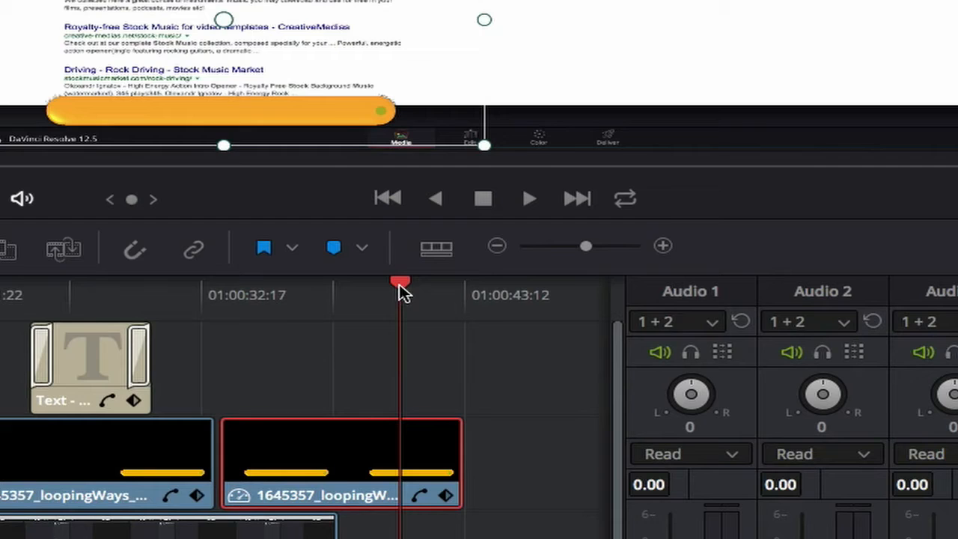
{"action": "left_click_drag", "start_coordinate": [399, 284], "coordinate": [444, 284]}
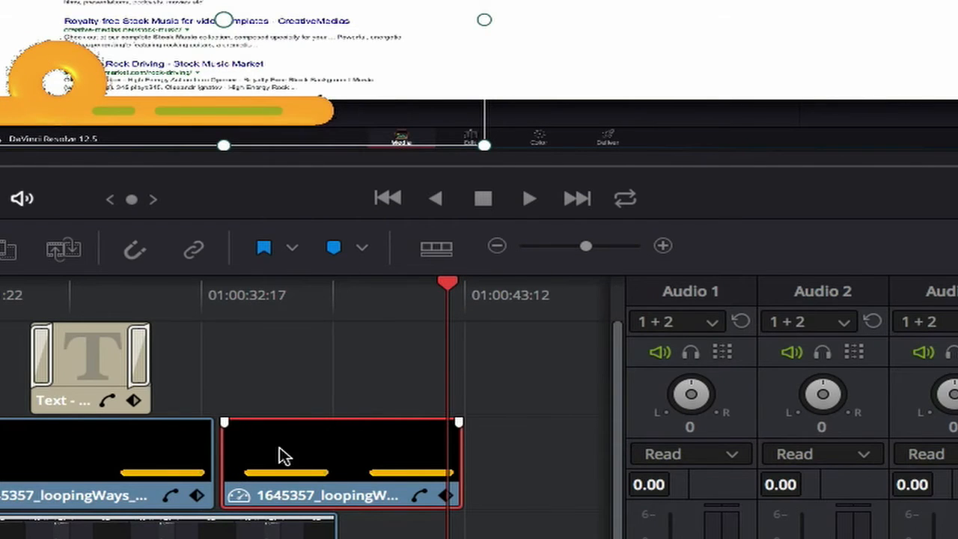
Trim the end of the original lower-third clip on Video 3 back to about half its length
{"action": "left_click_drag", "start_coordinate": [210, 455], "coordinate": [196, 455]}
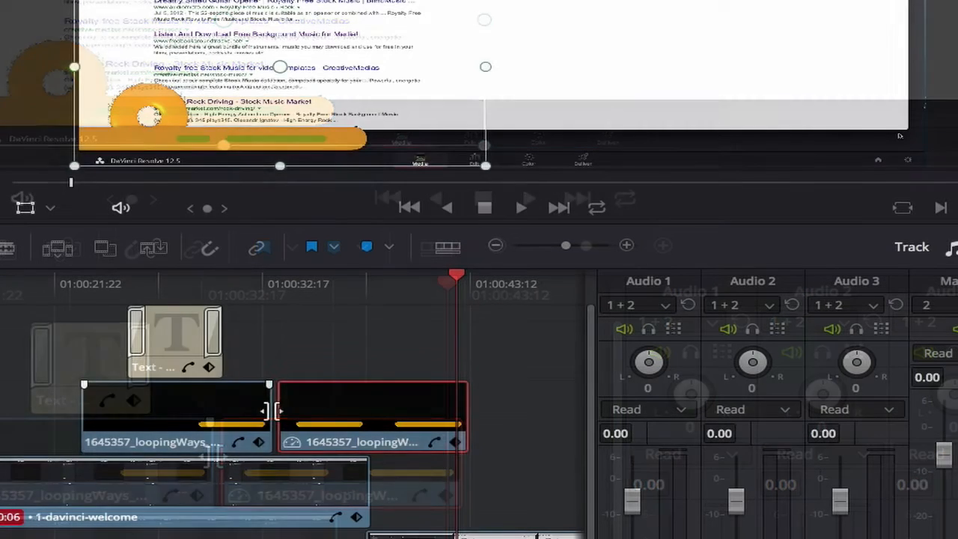
{"action": "left_click_drag", "start_coordinate": [259, 411], "coordinate": [181, 411]}
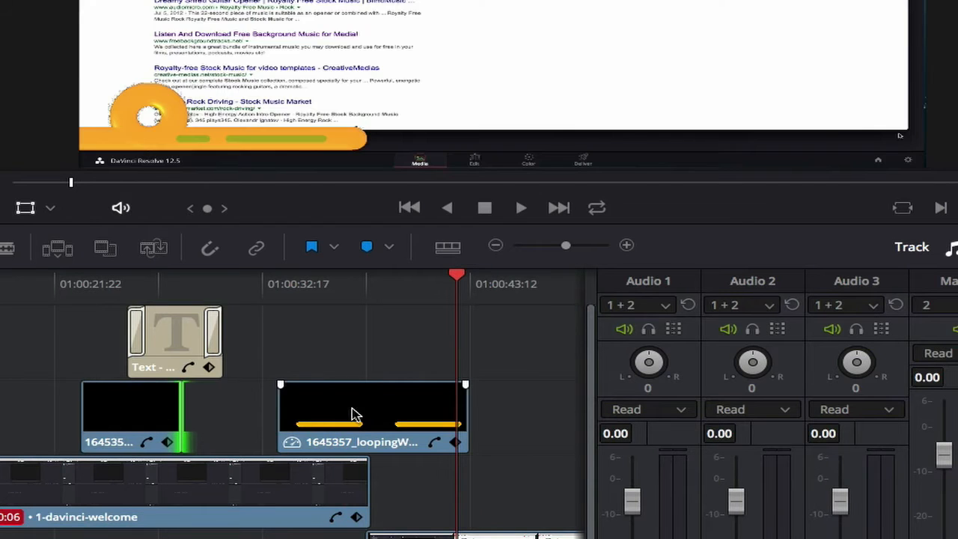
Move the reversed lower-third clip on Video 3 so it directly follows the trimmed original clip
{"action": "left_click_drag", "start_coordinate": [280, 411], "coordinate": [217, 406]}
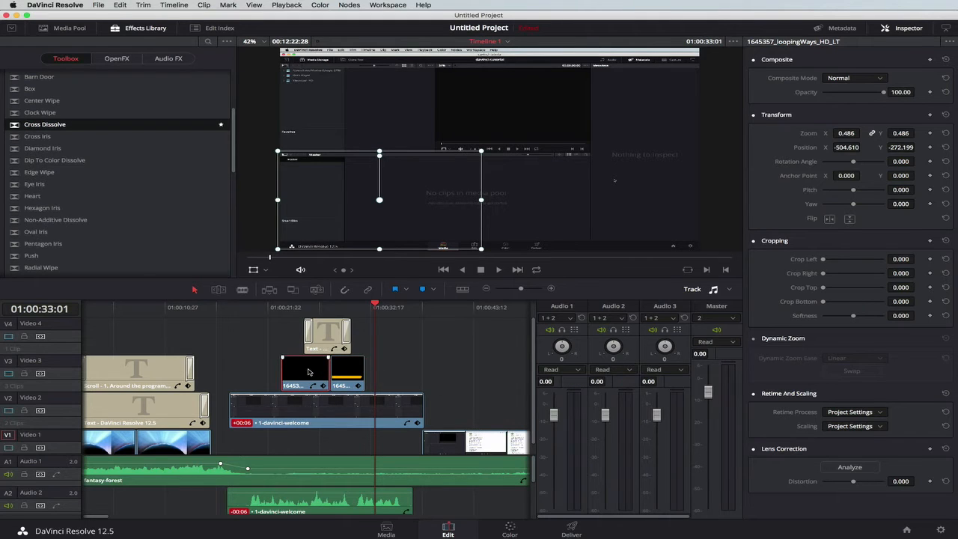
Set Clean Black to 7.7 in the key of the reversed lower-third clip, and scrub its closing animation on the Edit page
{"action": "left_click", "coordinate": [508, 531]}
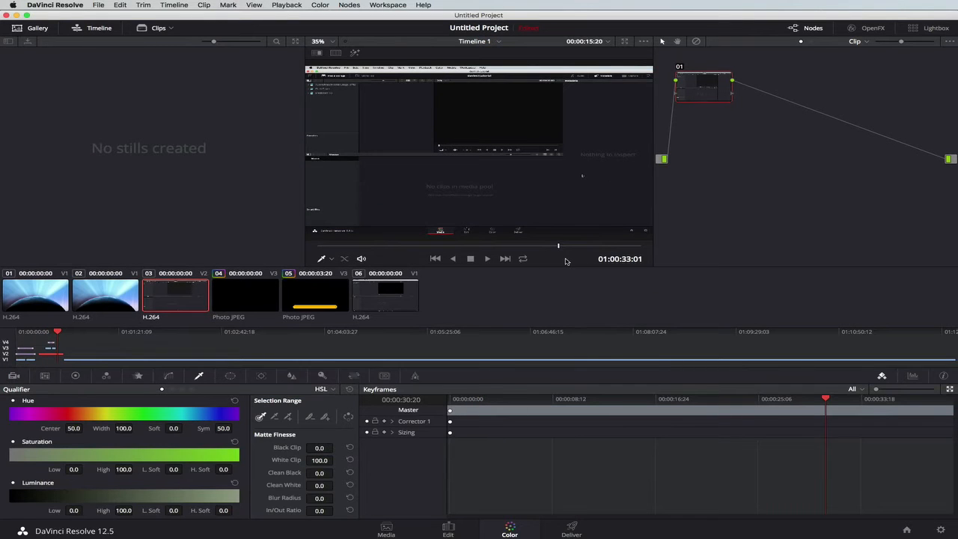
{"action": "left_click", "coordinate": [448, 529]}
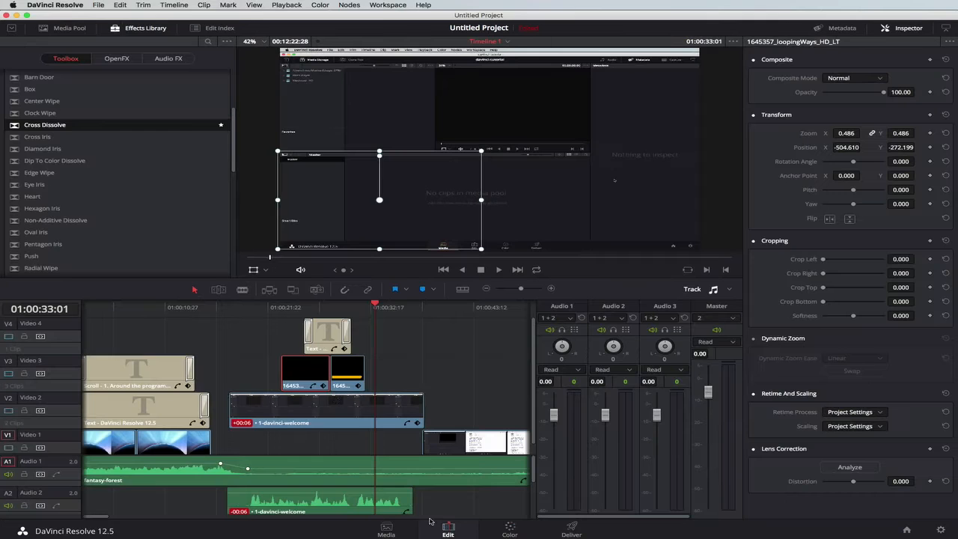
{"action": "scroll", "coordinate": [308, 365], "scroll_direction": "left", "scroll_amount": 2}
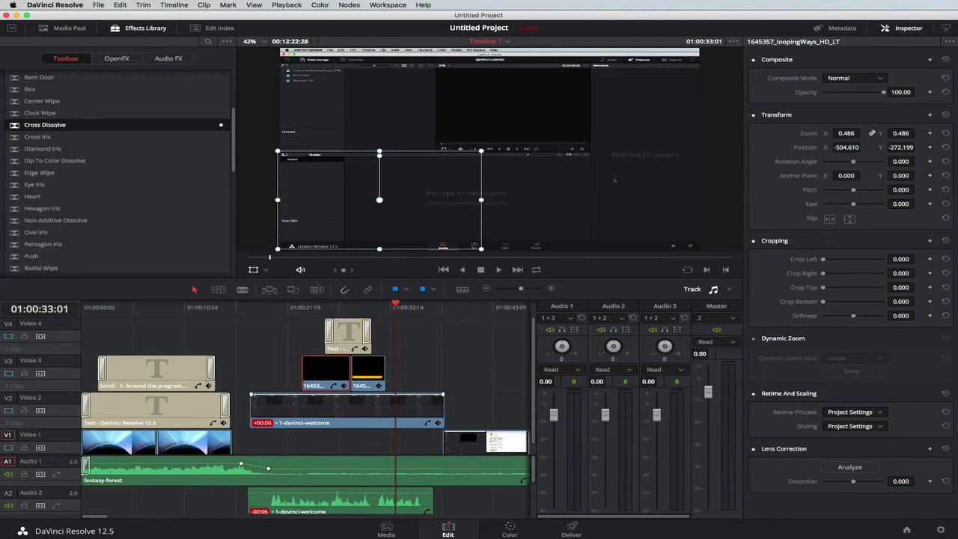
{"action": "left_click", "coordinate": [509, 529]}
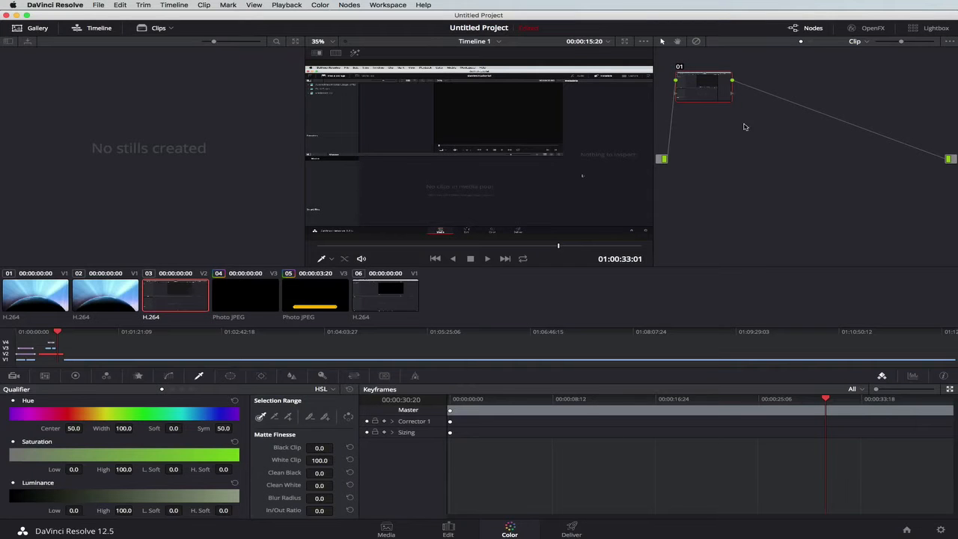
{"action": "left_click", "coordinate": [319, 298]}
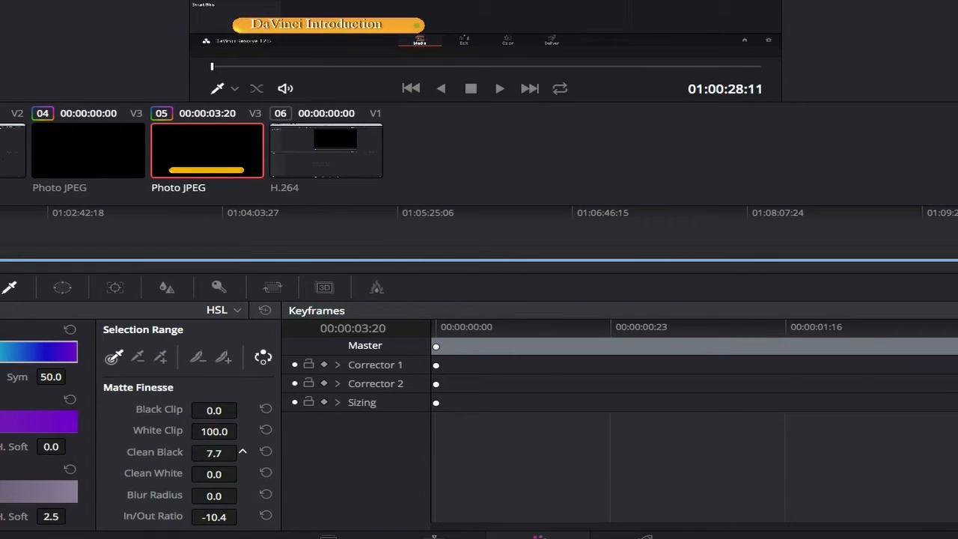
{"action": "left_click_drag", "start_coordinate": [214, 453], "coordinate": [242, 453]}
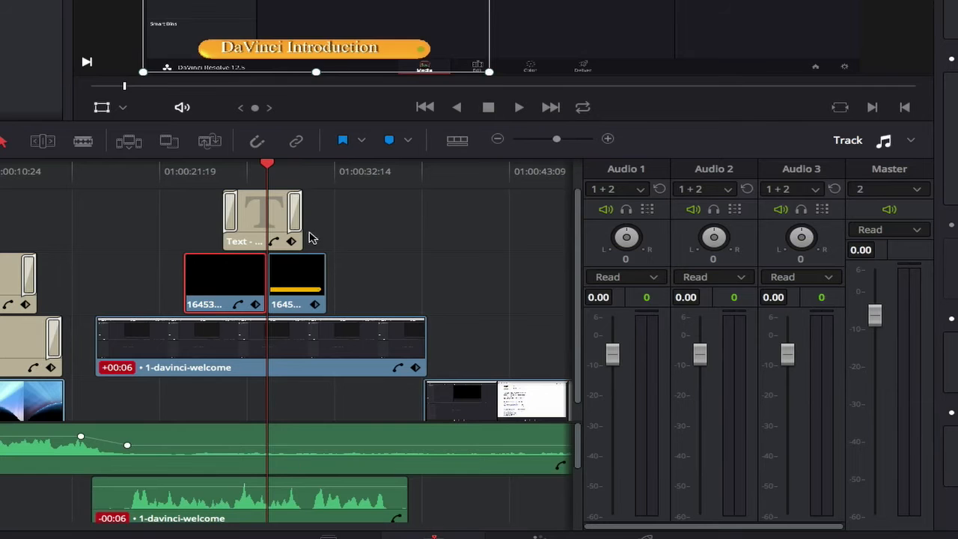
{"action": "left_click_drag", "start_coordinate": [352, 306], "coordinate": [383, 306]}
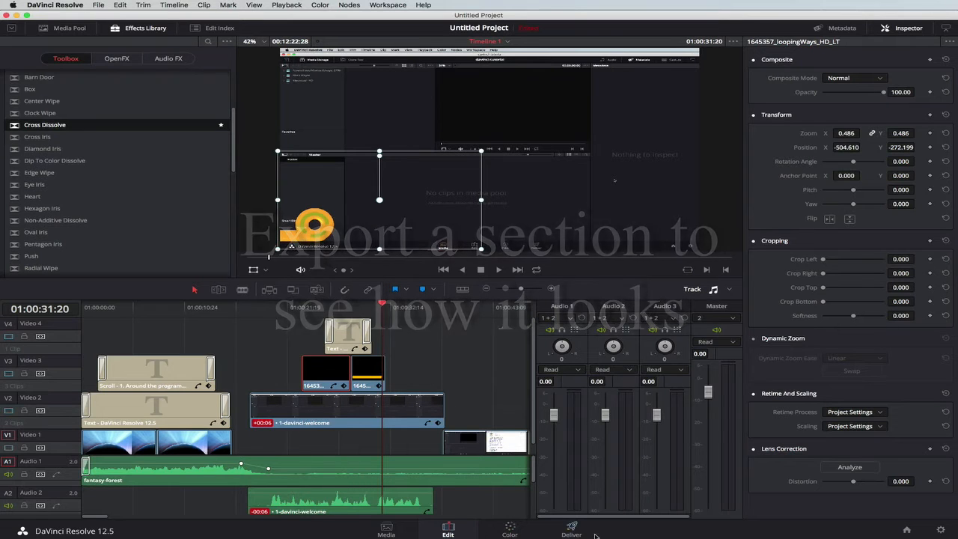
On the Deliver page, mark a render range from 01:00:12:14 to 01:00:33:08
{"action": "left_click", "coordinate": [571, 529]}
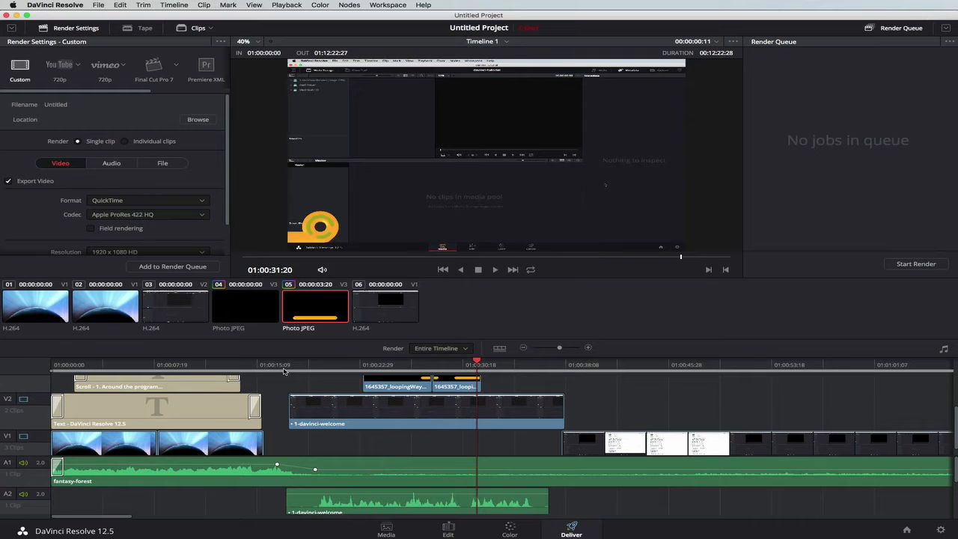
{"action": "left_click", "coordinate": [219, 365]}
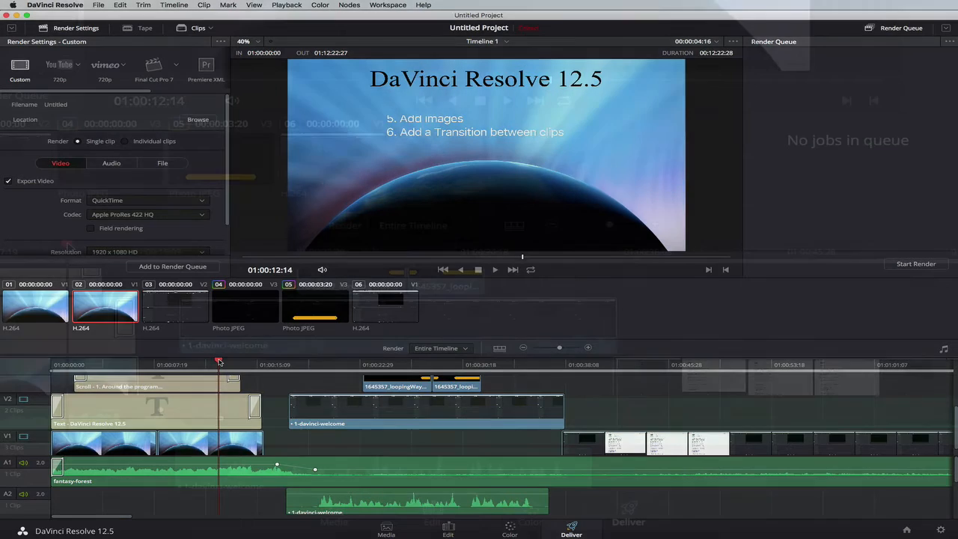
{"action": "key", "text": "i"}
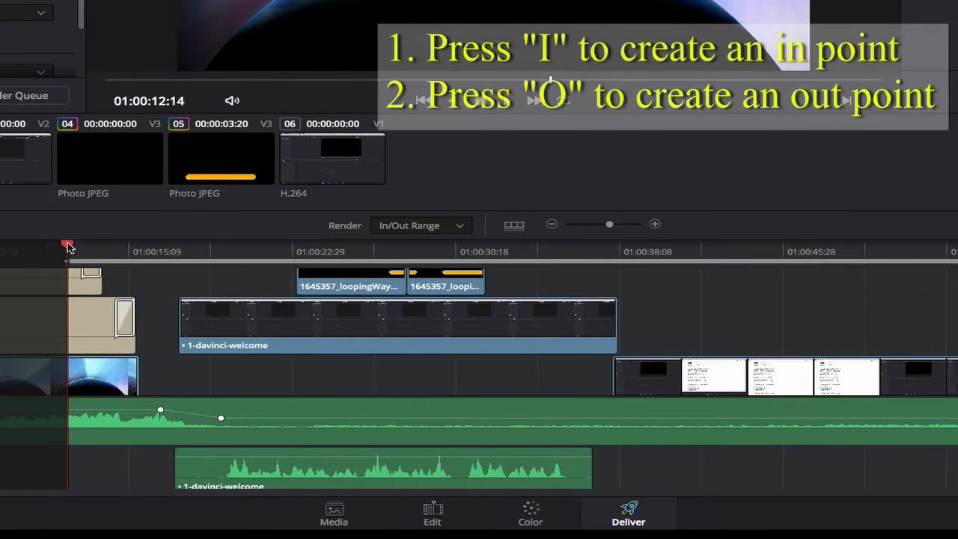
{"action": "left_click_drag", "start_coordinate": [67, 247], "coordinate": [507, 261]}
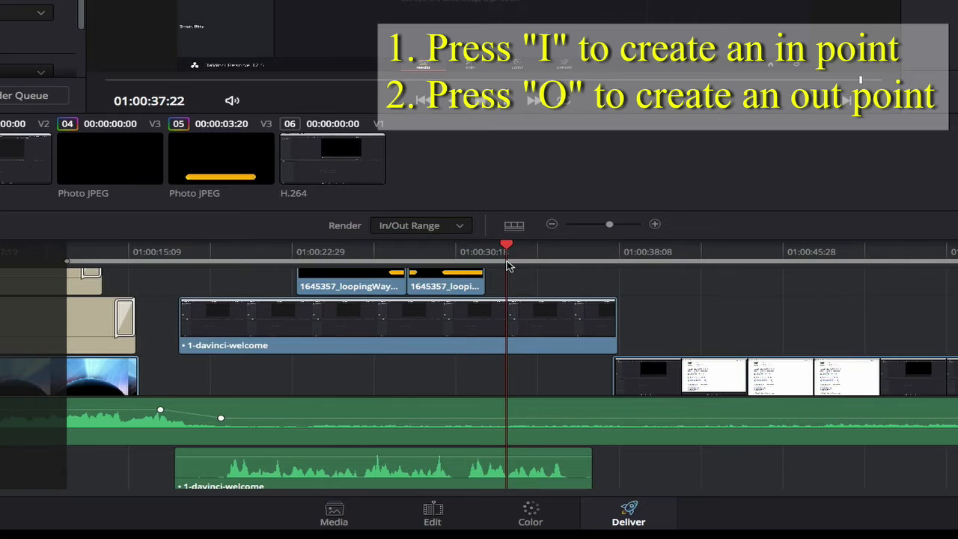
{"action": "key", "text": "o"}
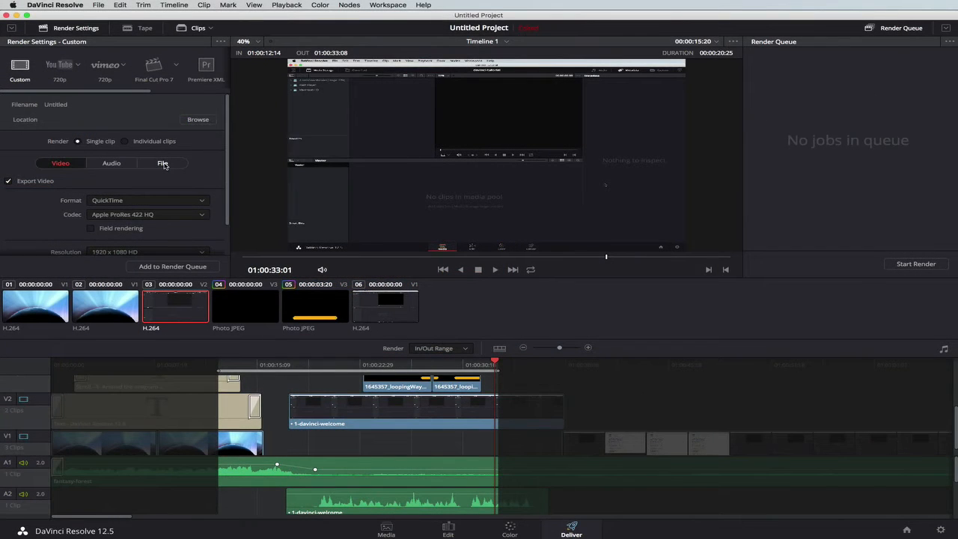
Give the render the custom file name test1 and add the marked range to the render queue
{"action": "left_click", "coordinate": [163, 164]}
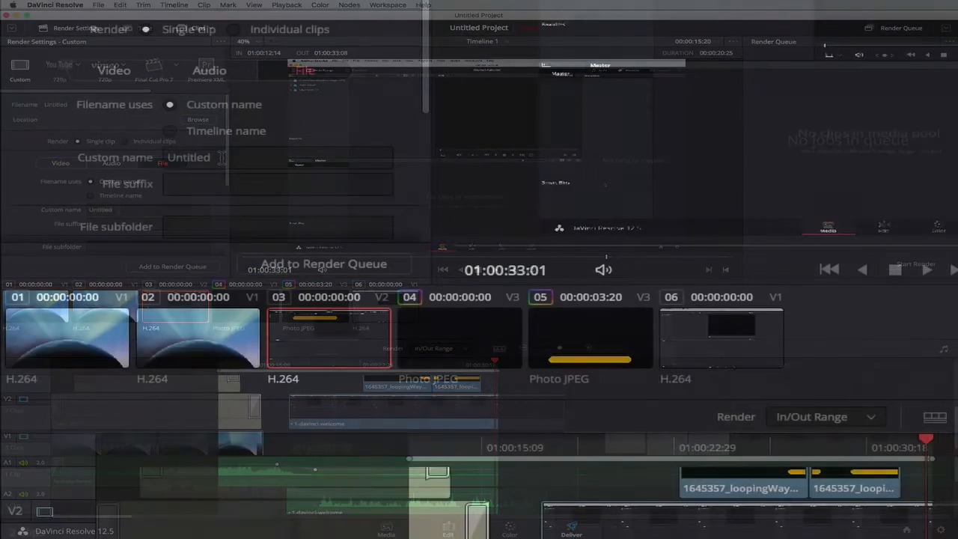
{"action": "type", "text": "test1"}
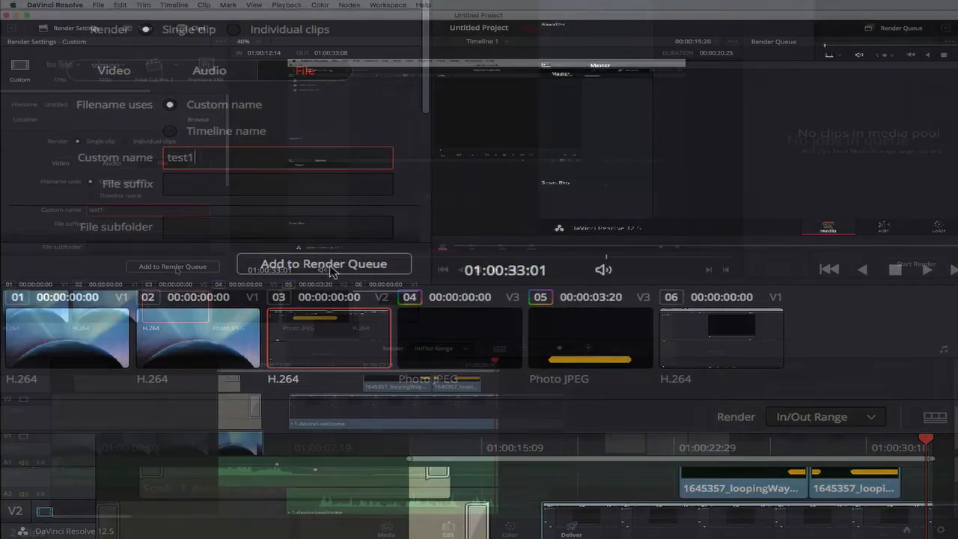
{"action": "left_click", "coordinate": [173, 266]}
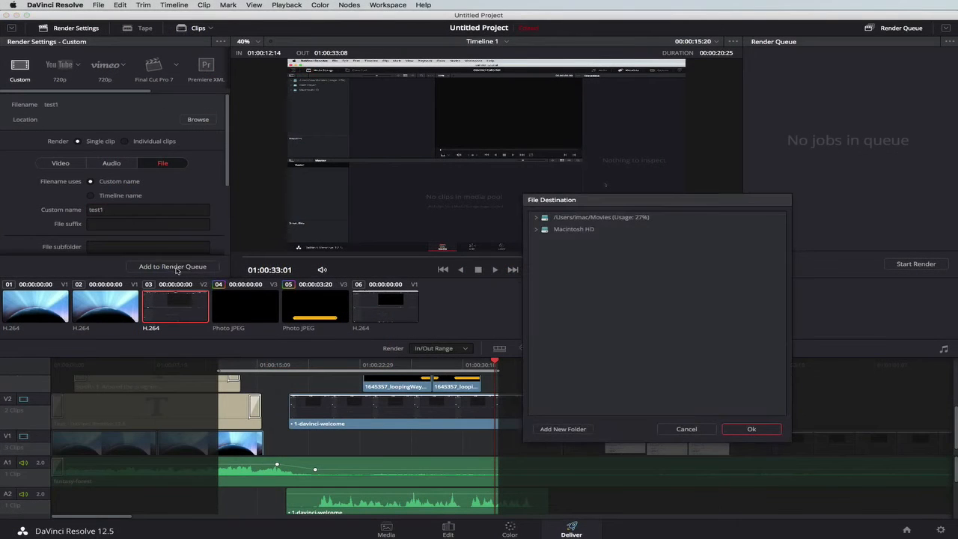
Choose the user's Desktop folder on Macintosh HD as the render destination and start rendering the queued job
{"action": "left_click", "coordinate": [535, 230]}
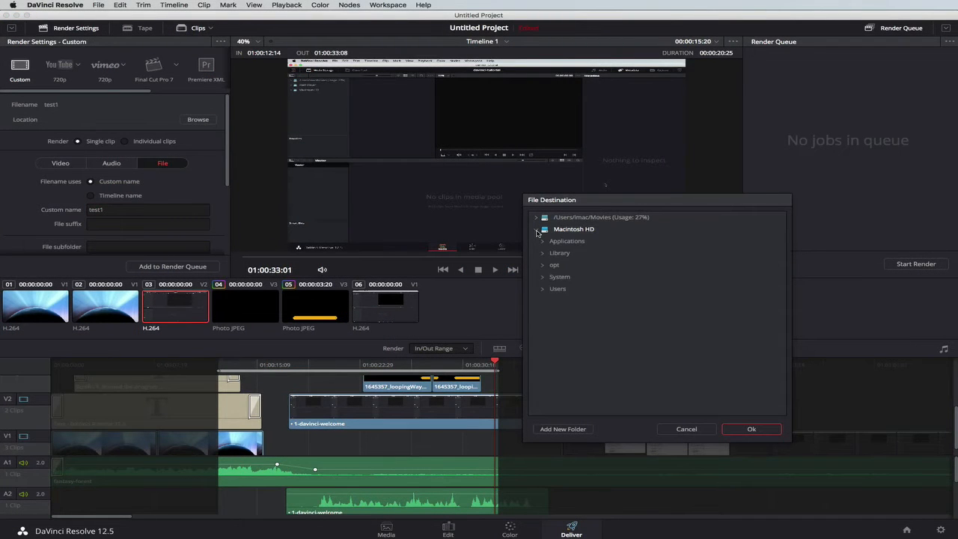
{"action": "left_click", "coordinate": [542, 289]}
{"action": "left_click", "coordinate": [547, 315]}
{"action": "left_click", "coordinate": [573, 327]}
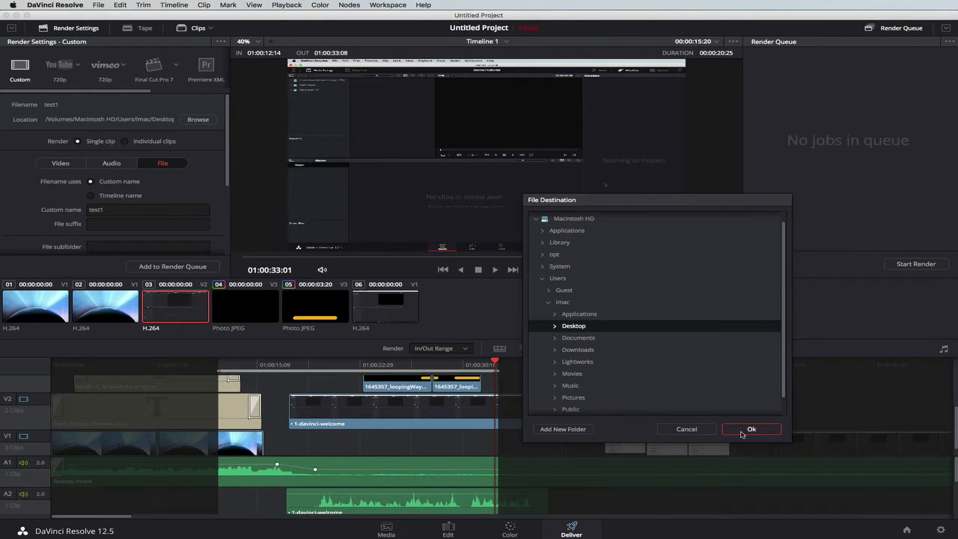
{"action": "left_click", "coordinate": [750, 429]}
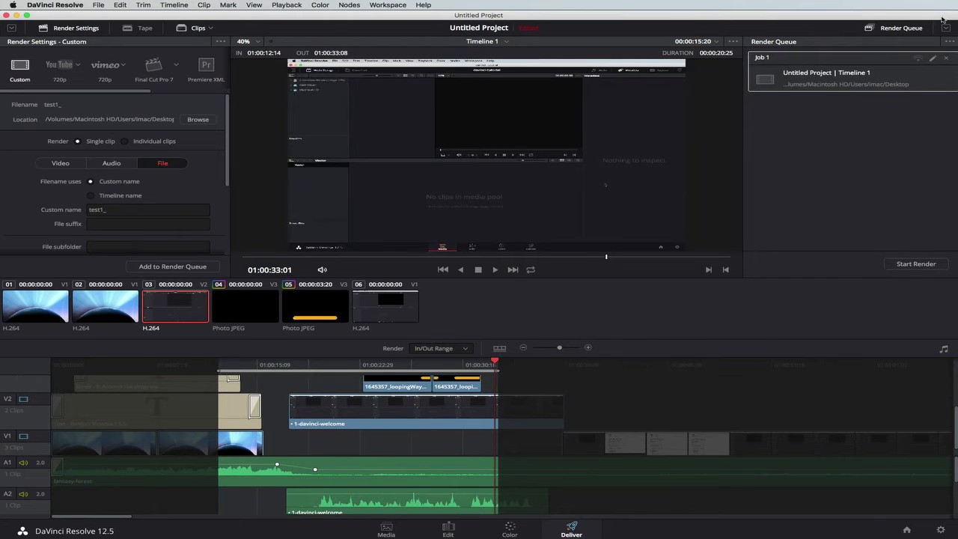
{"action": "left_click", "coordinate": [916, 264]}
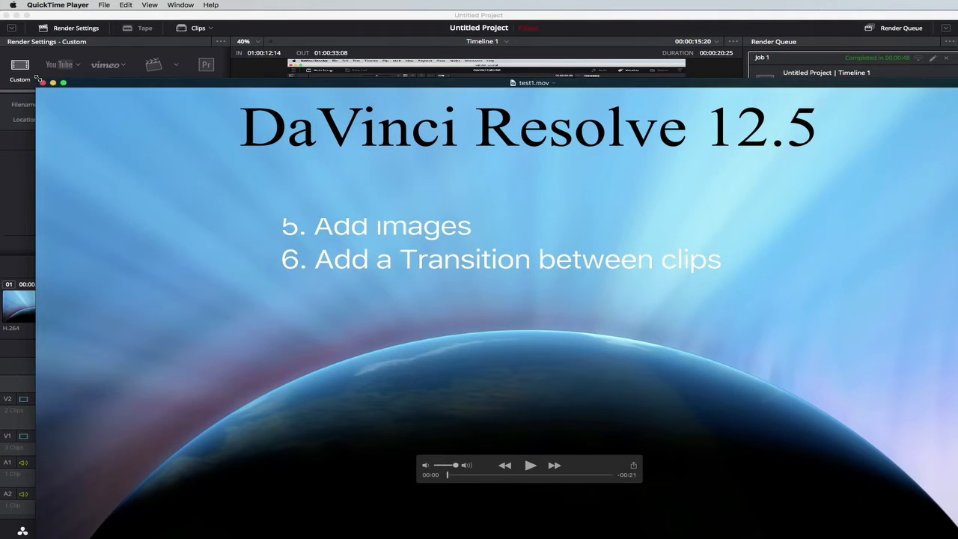
Shrink the test1.mov window in QuickTime Player, review the lower third around 13 seconds, and close the movie
{"action": "left_click_drag", "start_coordinate": [37, 78], "coordinate": [291, 202]}
{"action": "left_click_drag", "start_coordinate": [391, 231], "coordinate": [301, 132]}
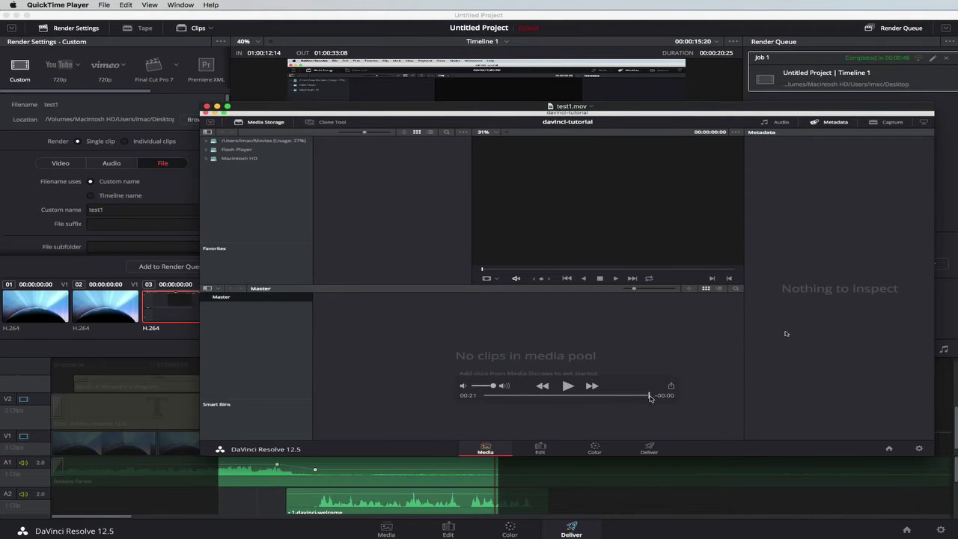
{"action": "left_click_drag", "start_coordinate": [650, 398], "coordinate": [592, 398]}
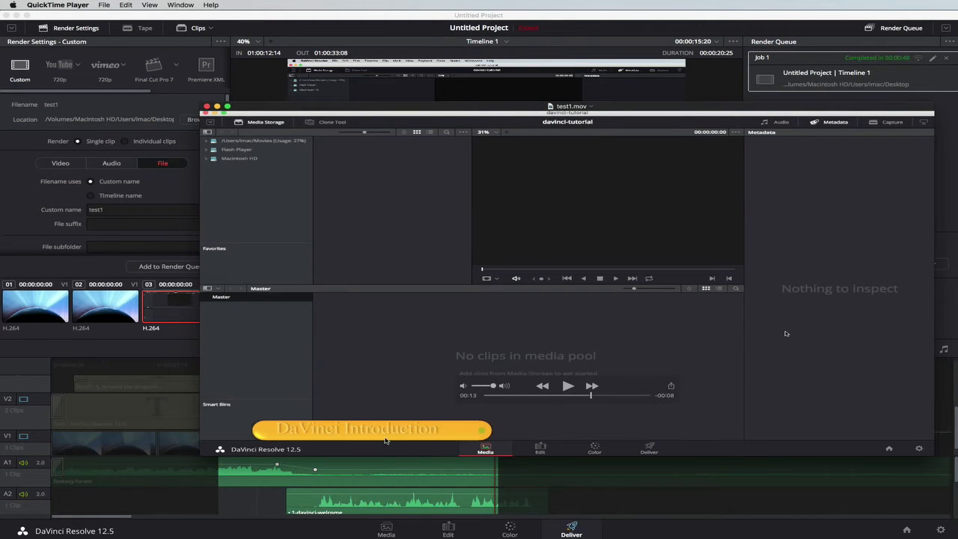
{"action": "left_click", "coordinate": [594, 399]}
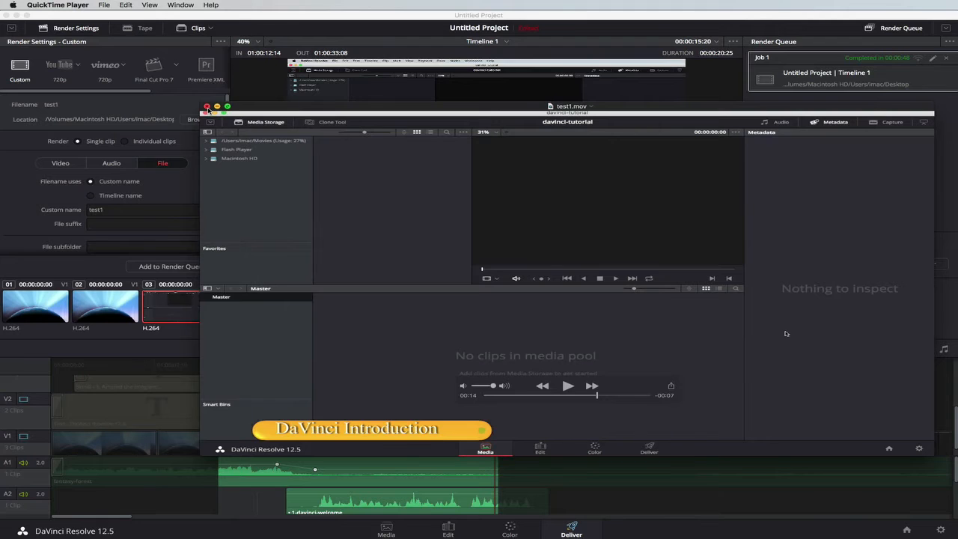
{"action": "key", "text": "super+w"}
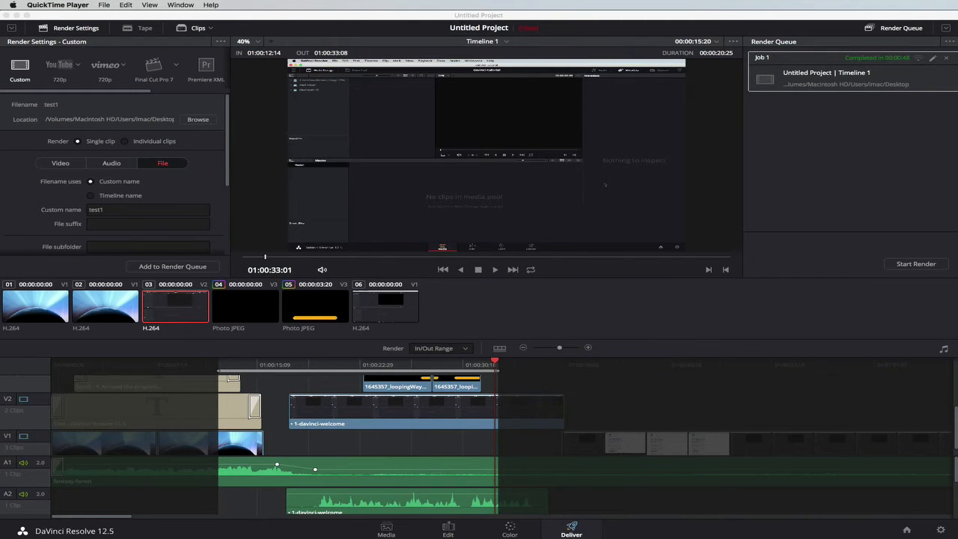
Return to the Edit page at 01:00:27:20 and select the DaVinci Introduction title to inspect its placement on the orange bar
{"action": "left_click", "coordinate": [431, 519]}
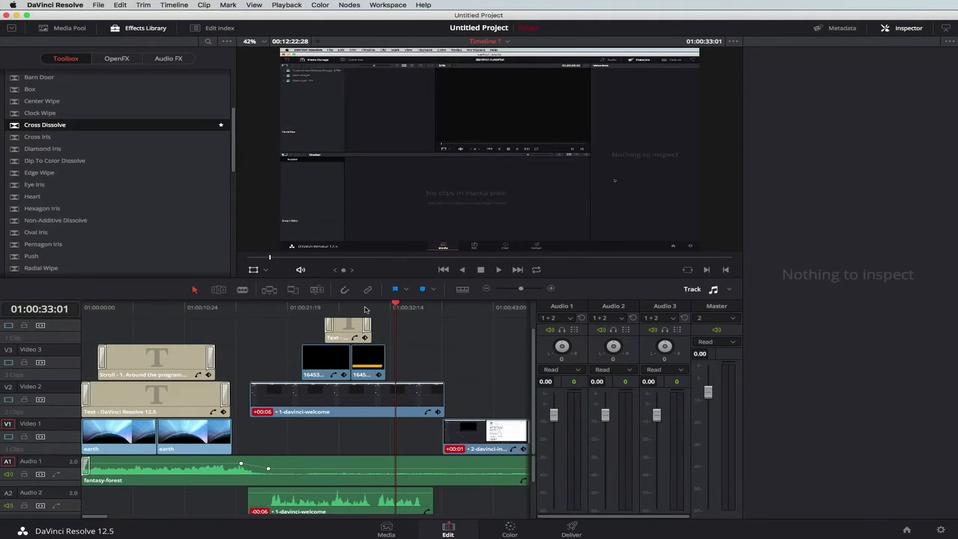
{"action": "left_click_drag", "start_coordinate": [399, 307], "coordinate": [345, 307]}
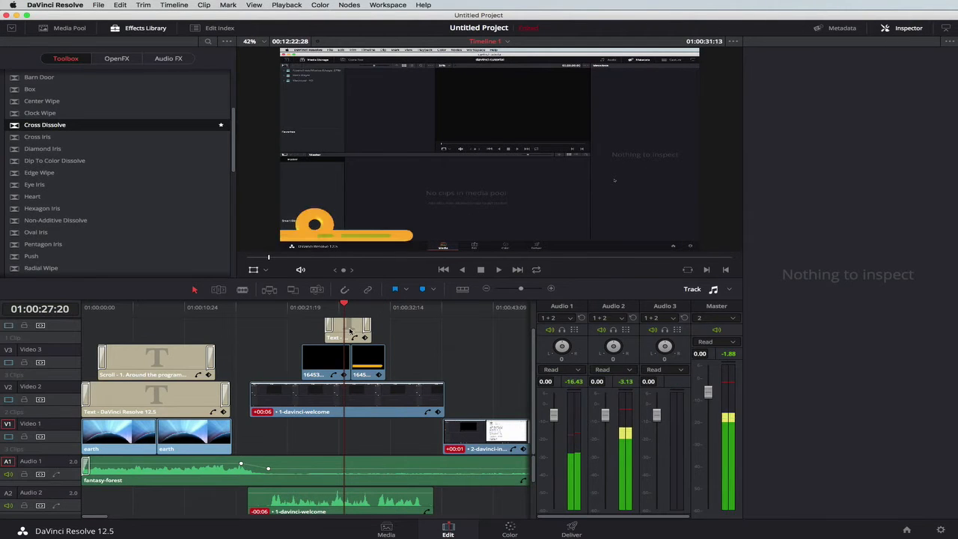
{"action": "left_click", "coordinate": [349, 329]}
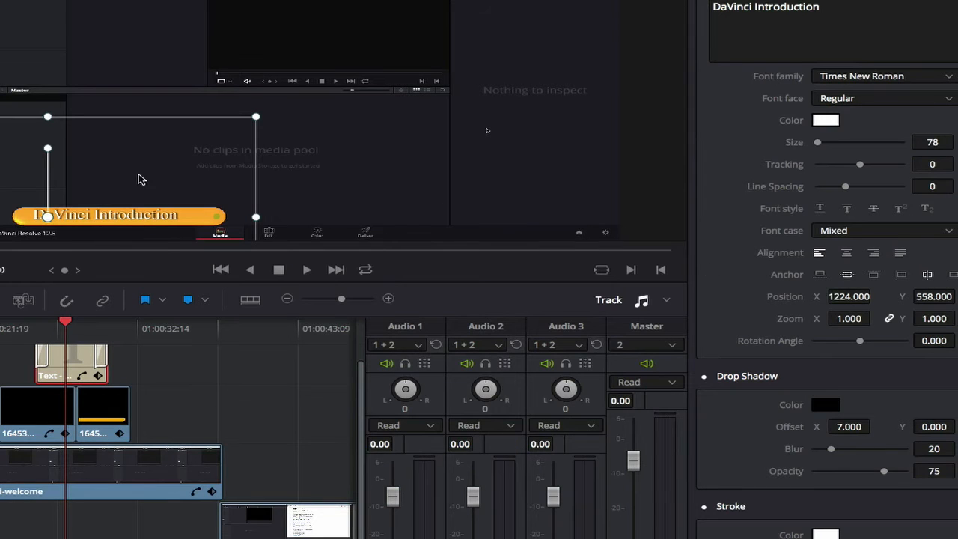
{"action": "left_click_drag", "start_coordinate": [140, 176], "coordinate": [147, 175]}
{"action": "left_click_drag", "start_coordinate": [147, 180], "coordinate": [148, 180]}
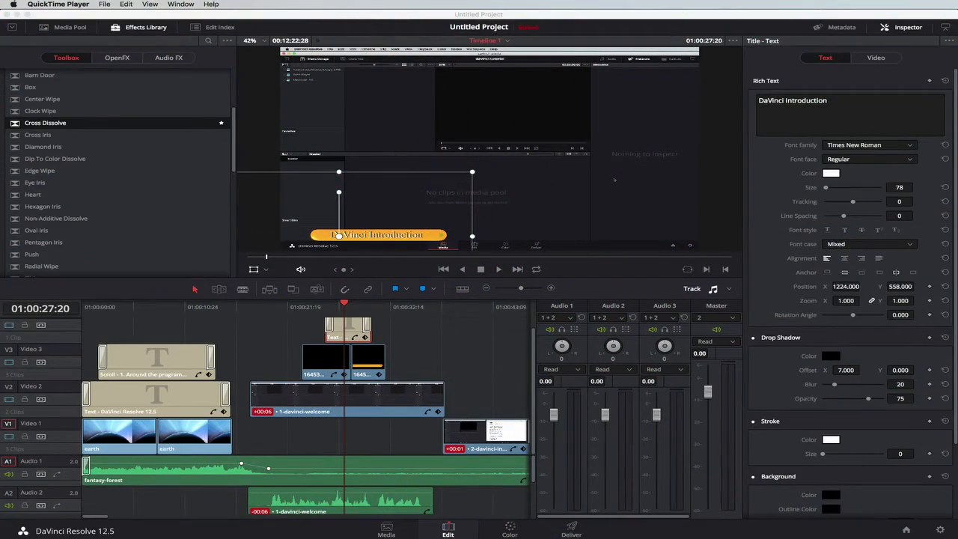
Switch to Finder, open the wipes folder and preview 0170_Swipes_HD.mov
{"action": "key", "text": "super+Tab"}
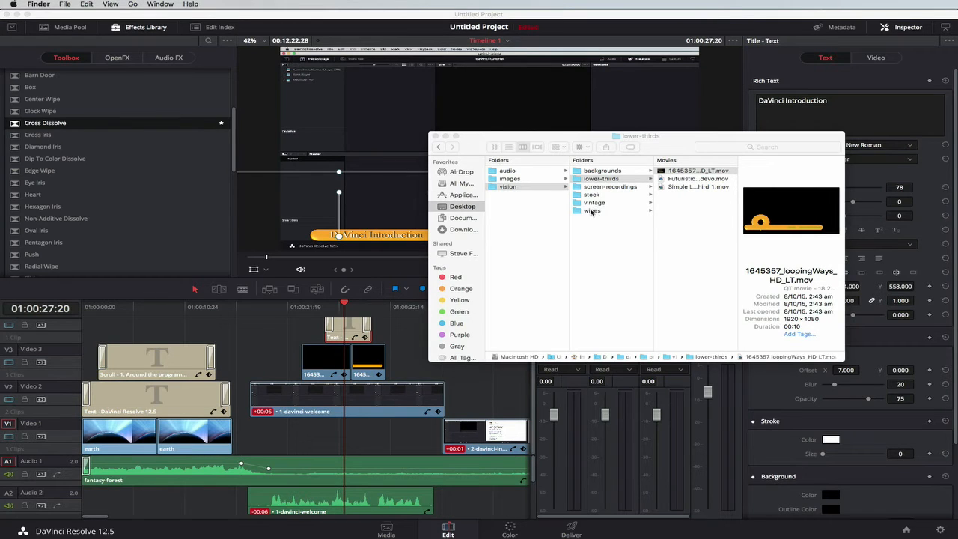
{"action": "left_click", "coordinate": [630, 211]}
{"action": "left_click", "coordinate": [593, 211]}
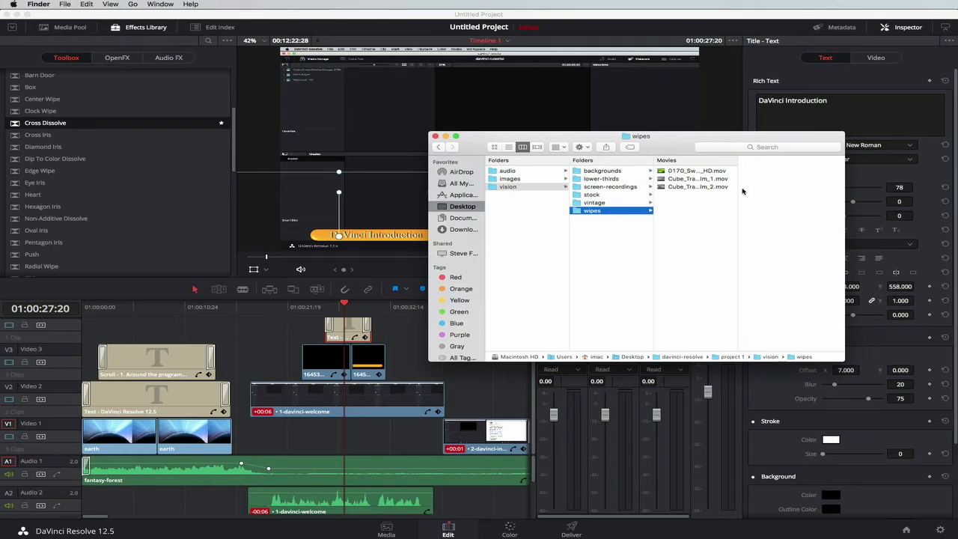
{"action": "left_click", "coordinate": [678, 171]}
{"action": "mouse_move", "coordinate": [755, 209]}
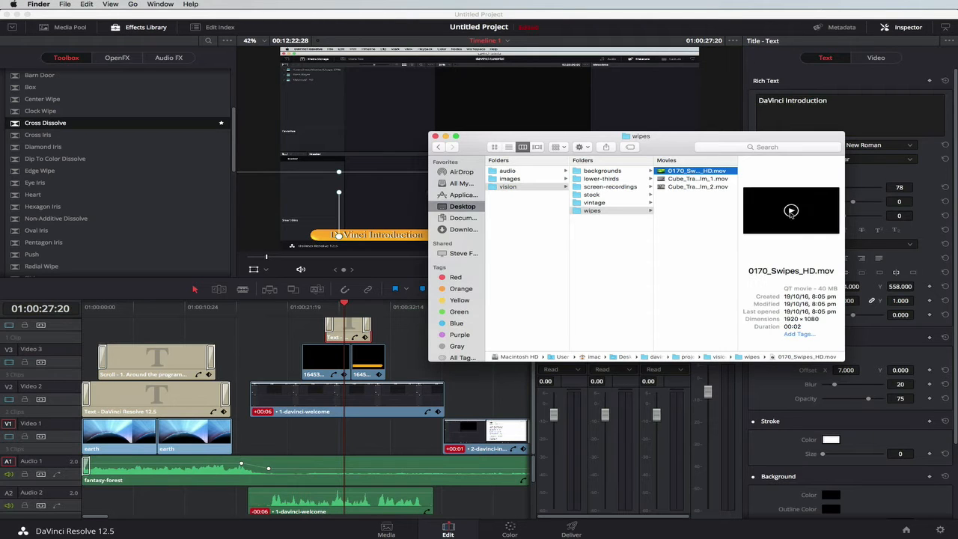
{"action": "left_click", "coordinate": [791, 210]}
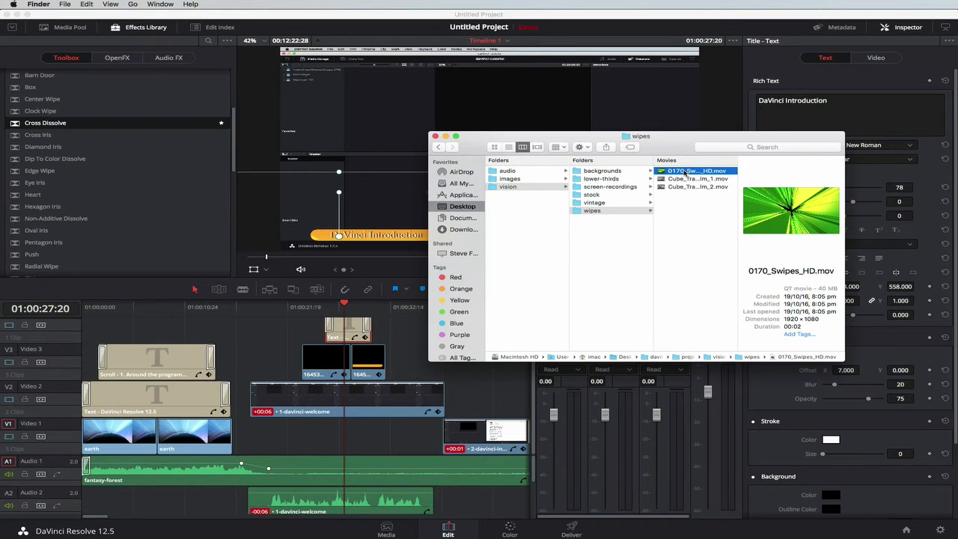
Place 0170_Swipes_HD.mov on Video 4 over the end of the earth intro, just before 1-davinci-welcome starts, and select it
{"action": "left_click_drag", "start_coordinate": [684, 173], "coordinate": [243, 333]}
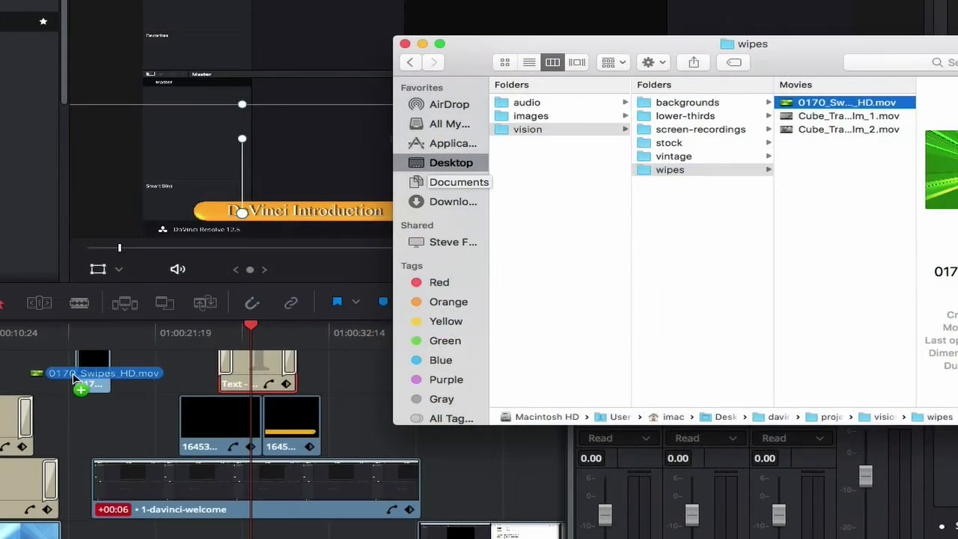
{"action": "left_click_drag", "start_coordinate": [73, 378], "coordinate": [43, 369]}
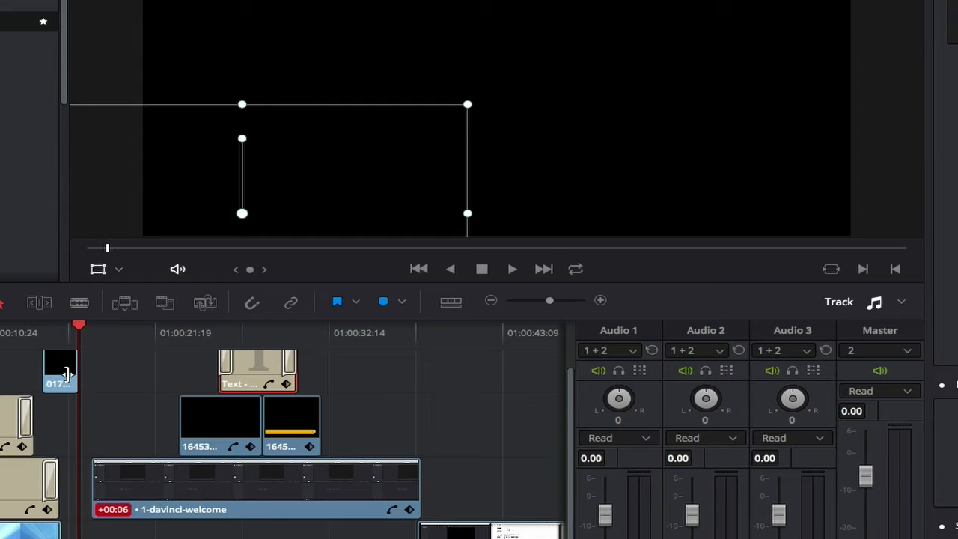
{"action": "left_click_drag", "start_coordinate": [59, 363], "coordinate": [63, 363]}
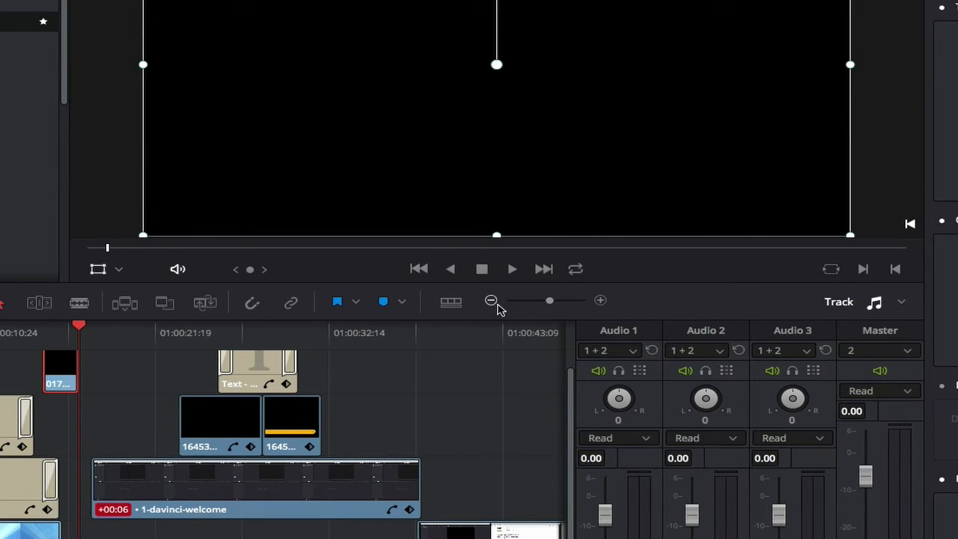
Move 1-davinci-welcome with its audio and all following clips earlier to start at the end of the earth intro, and review the wipe, ending at 01:00:15:24
{"action": "left_click_drag", "start_coordinate": [551, 301], "coordinate": [548, 302]}
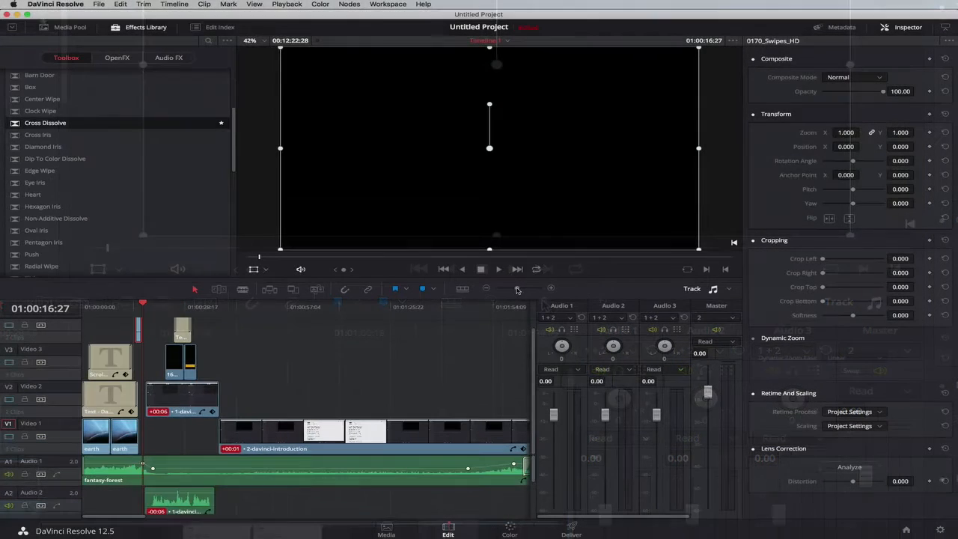
{"action": "left_click_drag", "start_coordinate": [511, 291], "coordinate": [505, 292]}
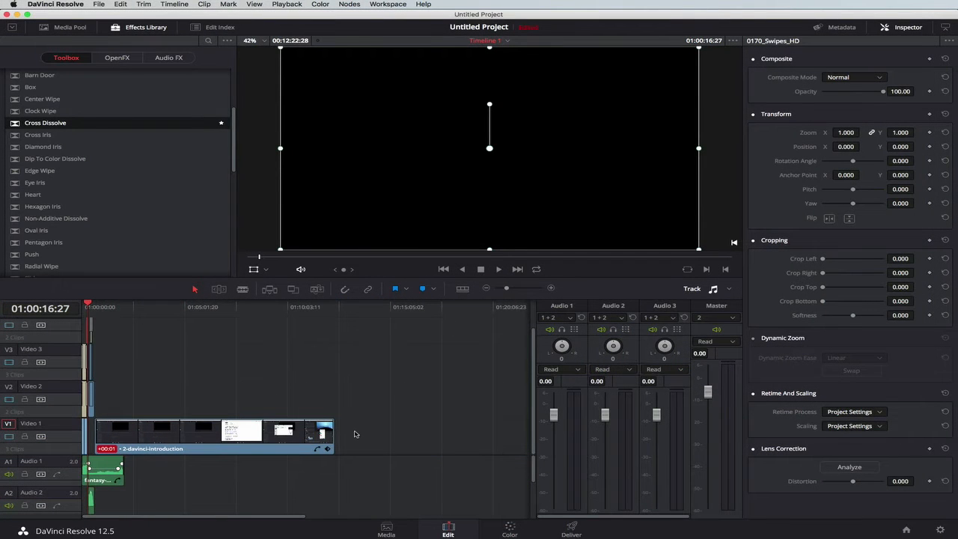
{"action": "left_click_drag", "start_coordinate": [355, 434], "coordinate": [91, 318]}
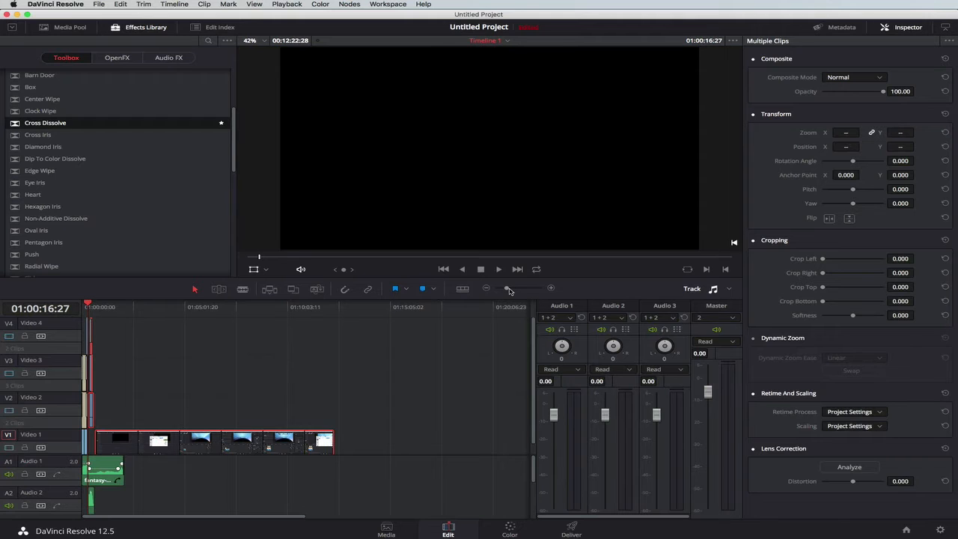
{"action": "left_click_drag", "start_coordinate": [506, 289], "coordinate": [523, 290]}
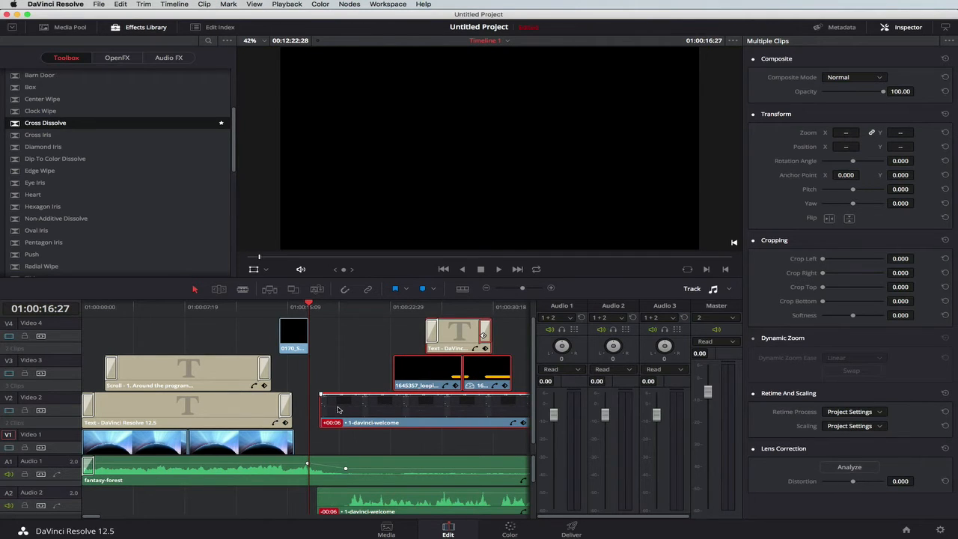
{"action": "left_click", "coordinate": [338, 505]}
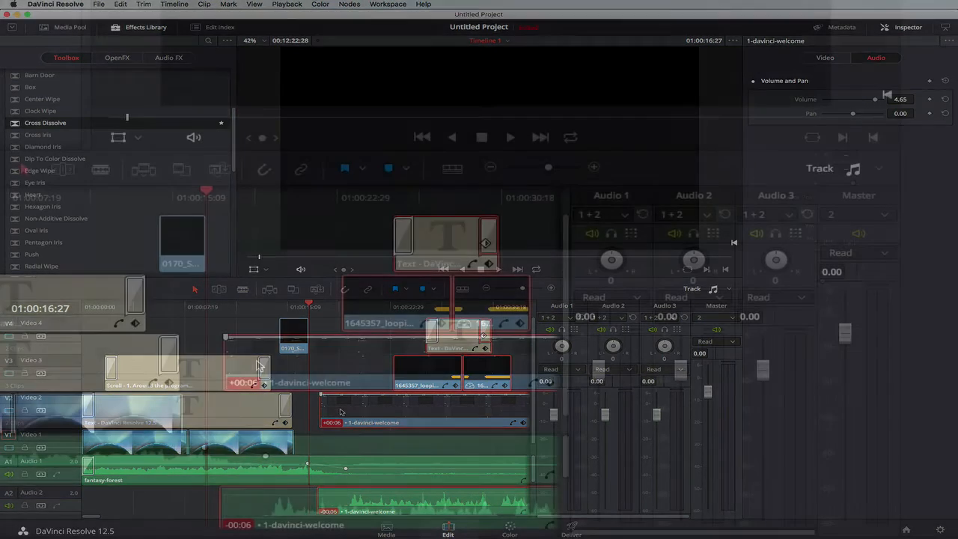
{"action": "left_click_drag", "start_coordinate": [339, 410], "coordinate": [329, 410]}
{"action": "left_click_drag", "start_coordinate": [243, 364], "coordinate": [217, 367]}
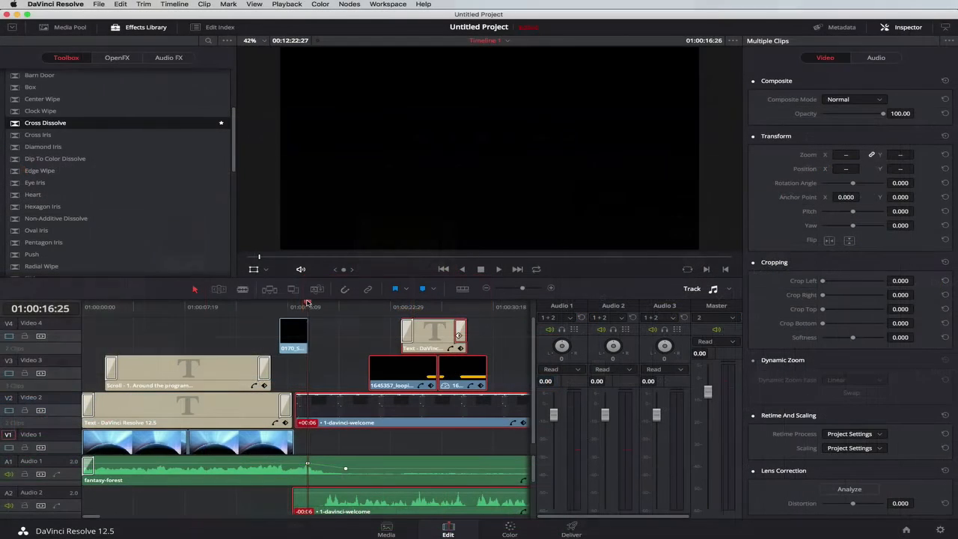
{"action": "mouse_move", "coordinate": [307, 303]}
{"action": "left_mouse_down"}
{"action": "mouse_move", "coordinate": [266, 305]}
{"action": "mouse_move", "coordinate": [316, 300]}
{"action": "left_mouse_up"}
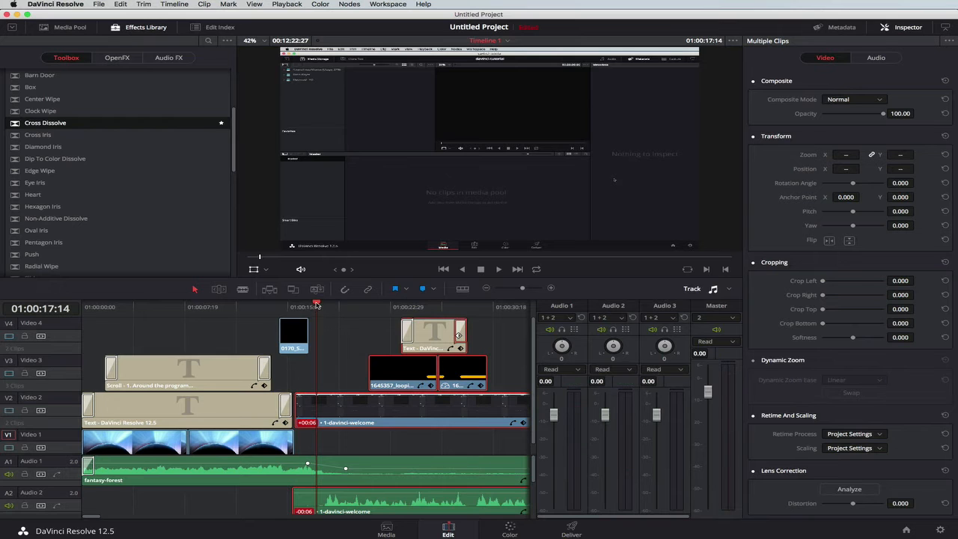
{"action": "left_click_drag", "start_coordinate": [316, 306], "coordinate": [294, 306]}
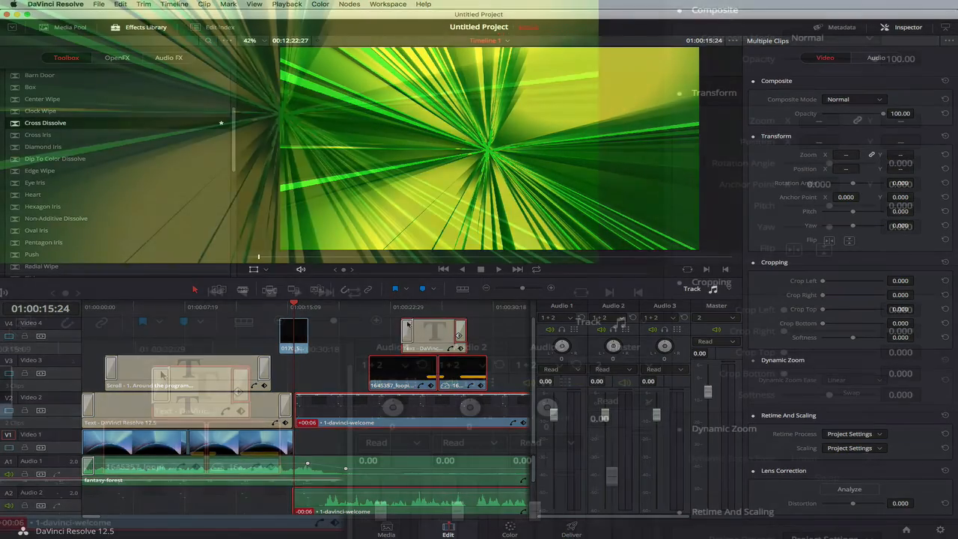
Switch to Finder, open the sound-fx folder inside audio beside the Resolve window, and return to Resolve's Media page
{"action": "key", "text": "super+Tab"}
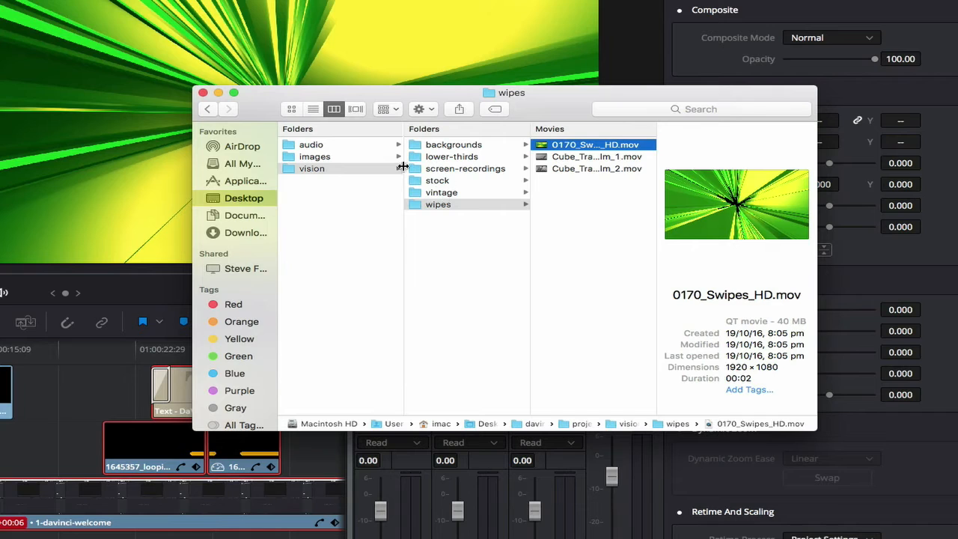
{"action": "left_click", "coordinate": [312, 145]}
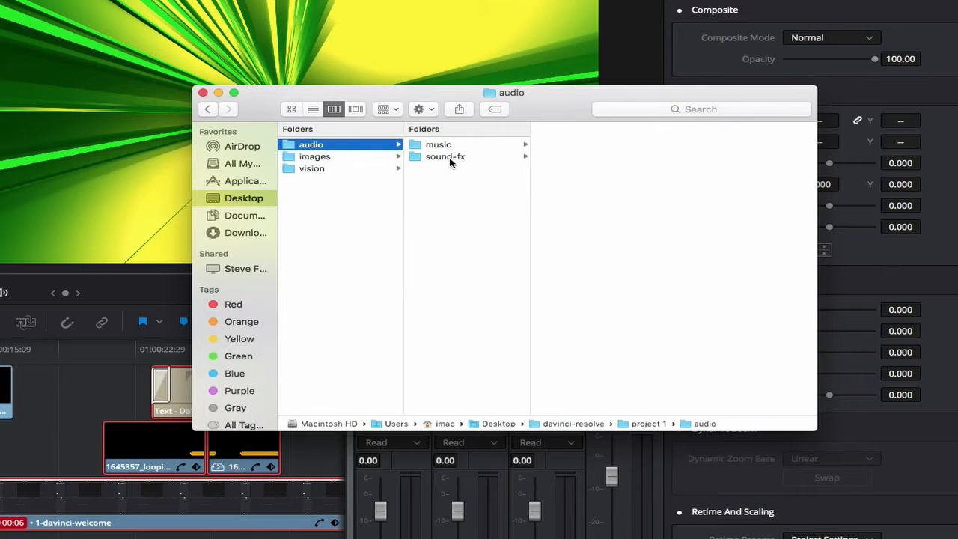
{"action": "left_click", "coordinate": [453, 158]}
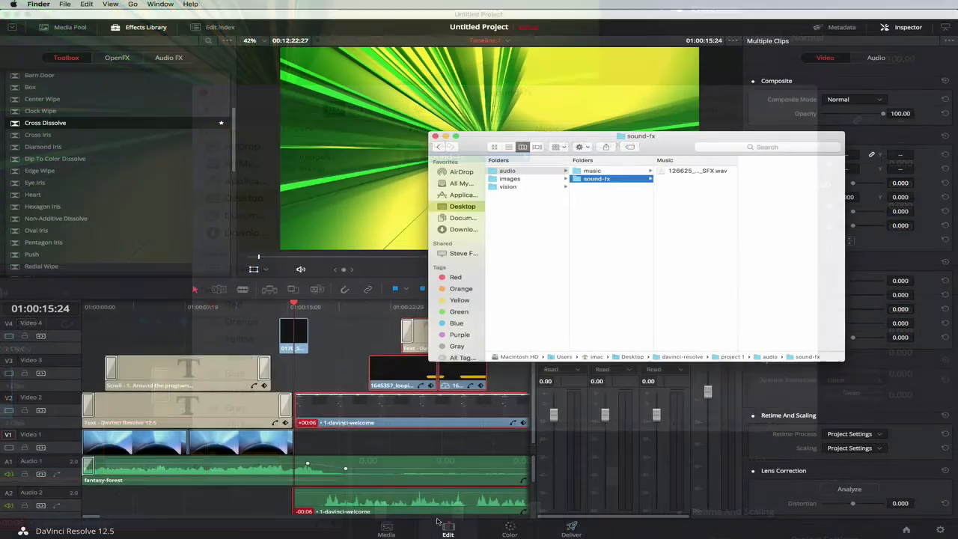
{"action": "left_click", "coordinate": [386, 530]}
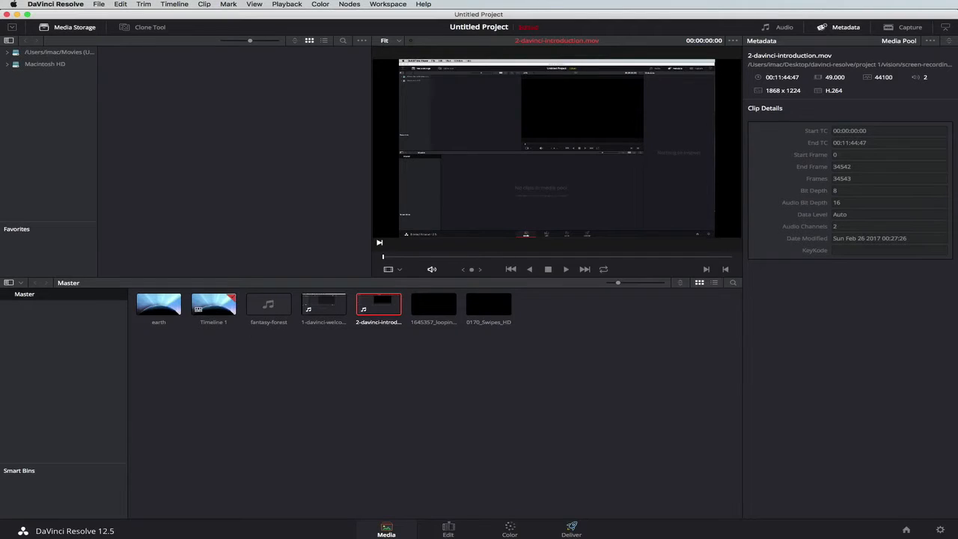
Switch to Finder and import the 126625_whoosh_SFX sound effect from the sound-fx folder into the project's Master bin
{"action": "key", "text": "super+Tab"}
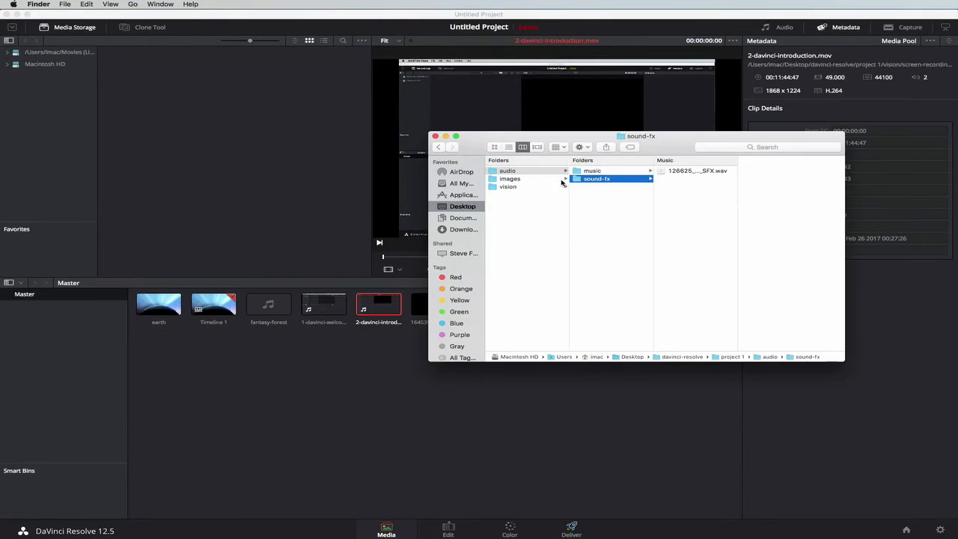
{"action": "left_click_drag", "start_coordinate": [687, 174], "coordinate": [251, 390]}
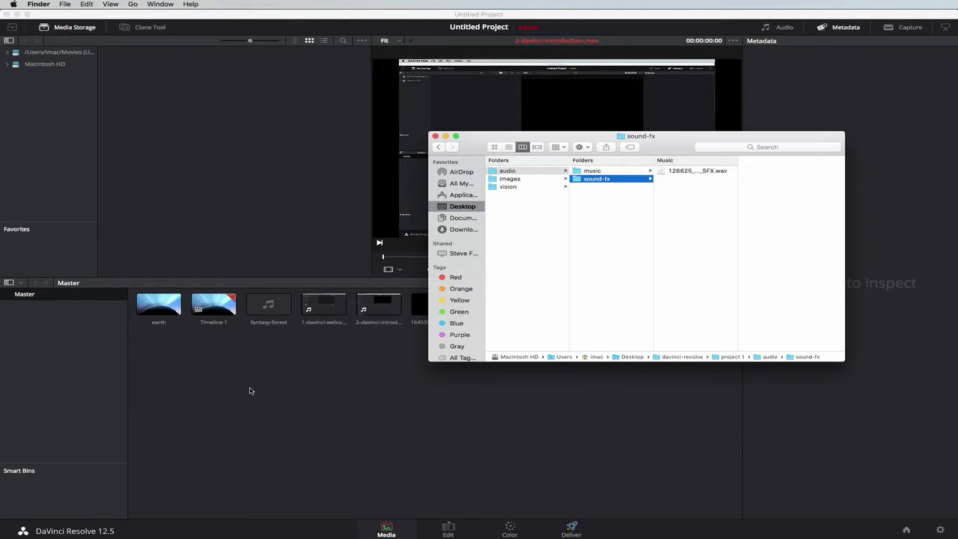
{"action": "left_click", "coordinate": [380, 402]}
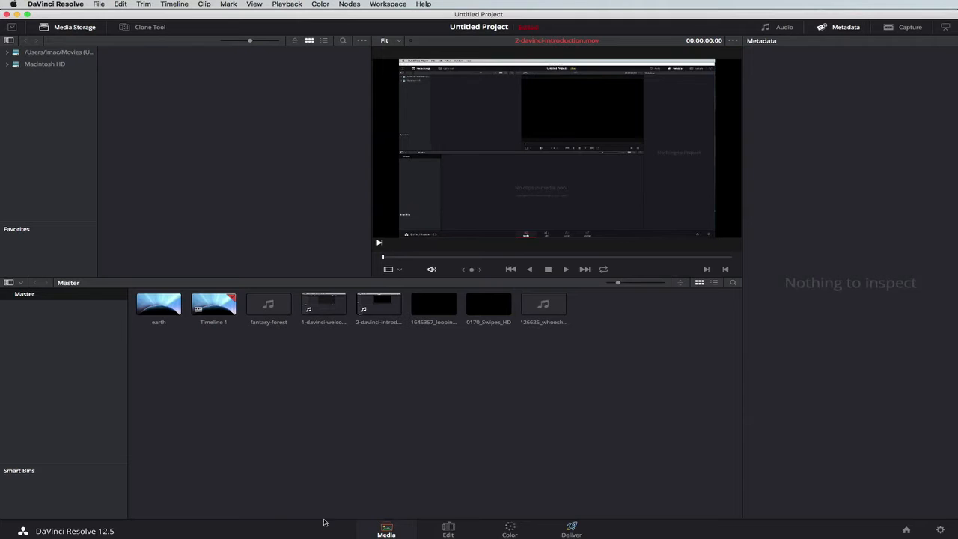
In the Edit workspace, place the 126625_whoosh_SFX clip on Audio 3 beneath the 0170_Swipes_HD clip
{"action": "left_click", "coordinate": [448, 530]}
{"action": "scroll", "coordinate": [260, 492], "scroll_direction": "down", "scroll_amount": 5}
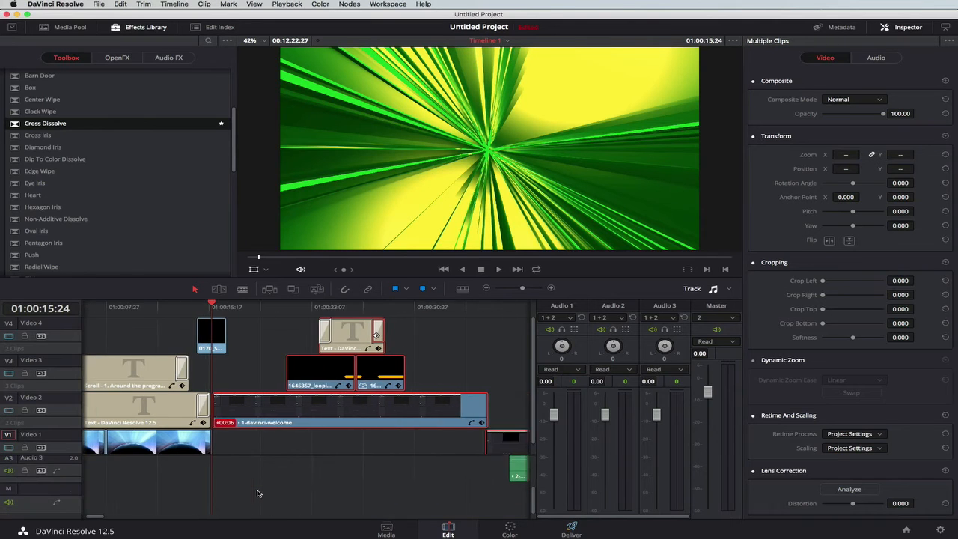
{"action": "scroll", "coordinate": [257, 493], "scroll_direction": "up", "scroll_amount": 3}
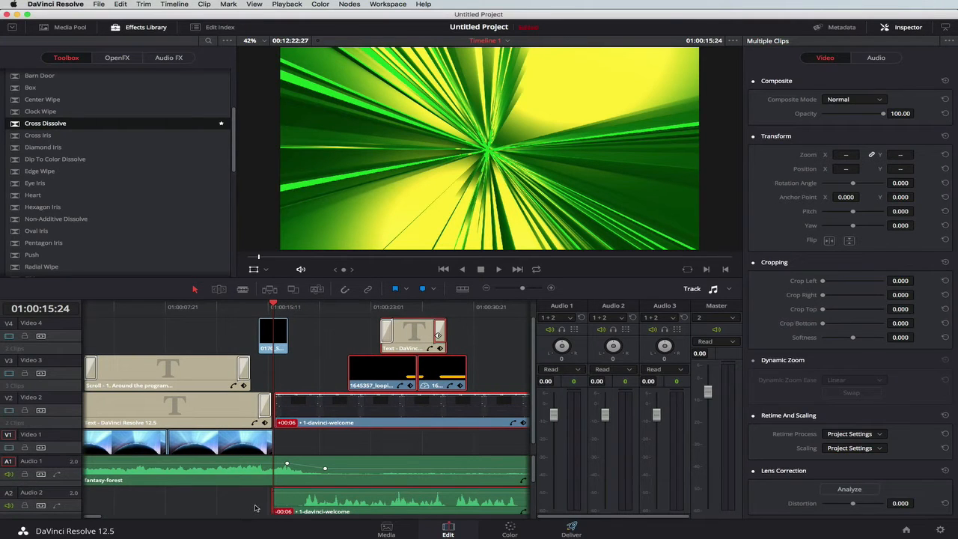
{"action": "scroll", "coordinate": [255, 508], "scroll_direction": "down", "scroll_amount": 3}
{"action": "scroll", "coordinate": [254, 508], "scroll_direction": "left", "scroll_amount": 2}
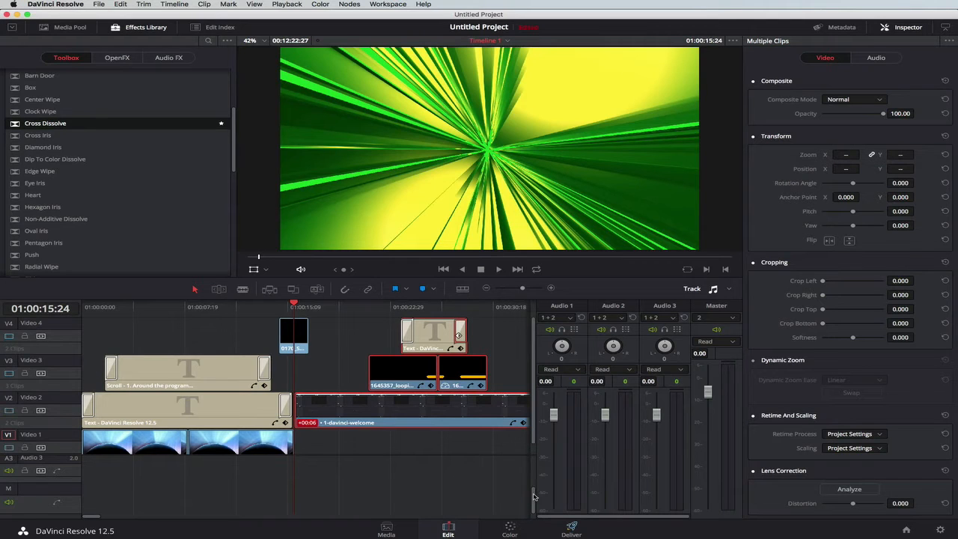
{"action": "left_click_drag", "start_coordinate": [534, 496], "coordinate": [534, 482]}
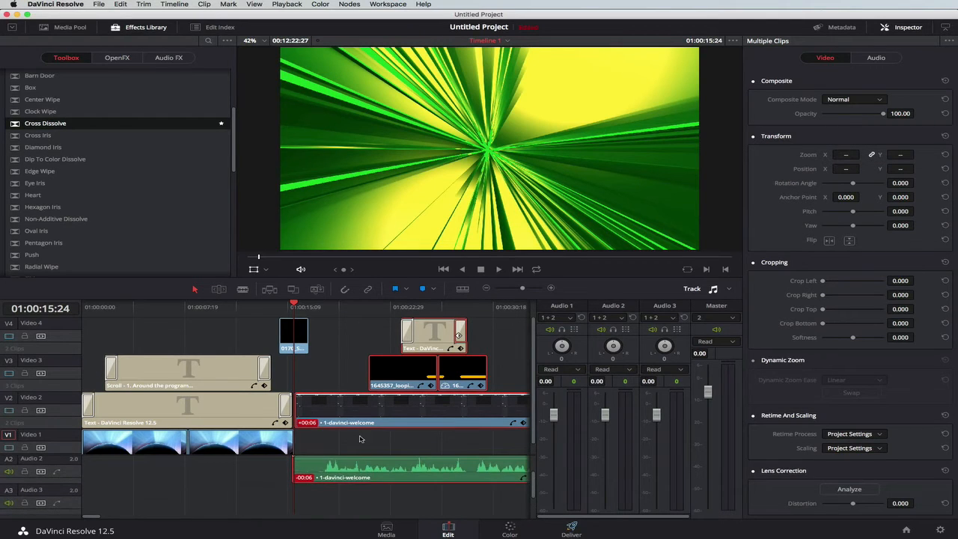
{"action": "left_click", "coordinate": [68, 27]}
{"action": "left_click_drag", "start_coordinate": [156, 133], "coordinate": [277, 495]}
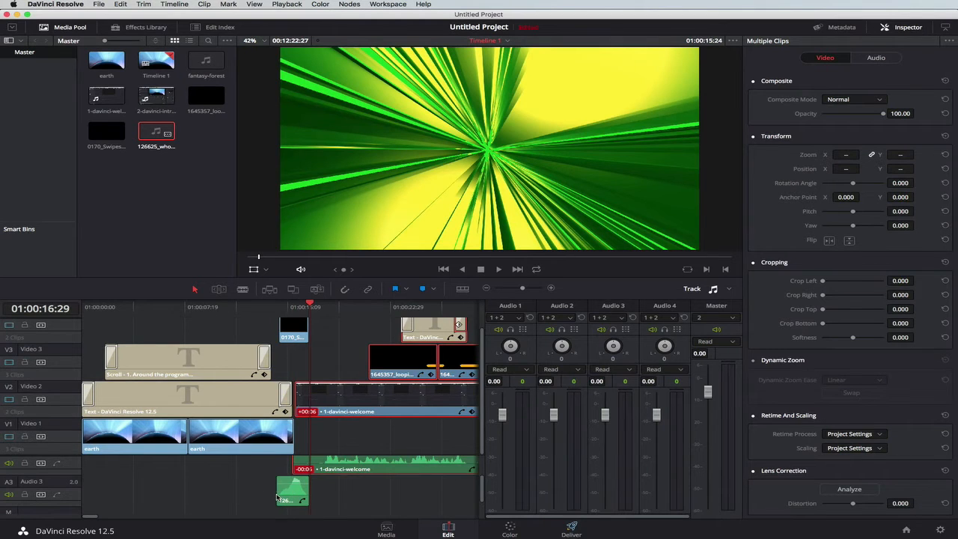
Play the timeline from about 01:00:14:09 through the swipe transition to hear the whoosh
{"action": "left_click", "coordinate": [273, 313]}
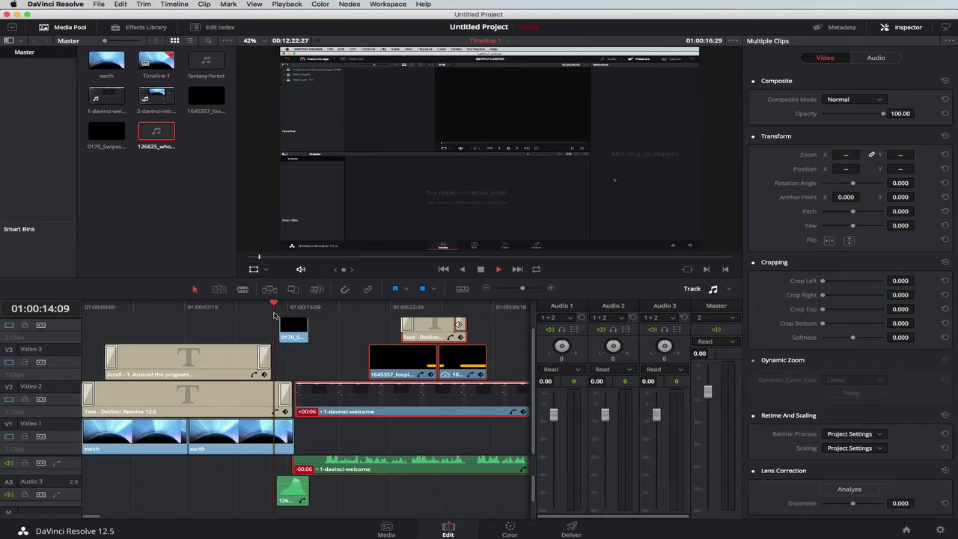
{"action": "key", "text": "space"}
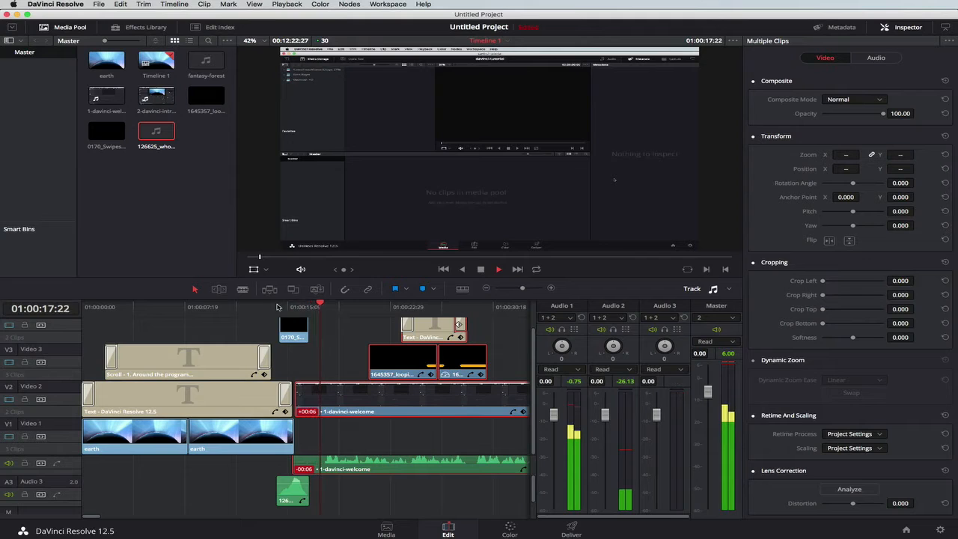
{"action": "key", "text": "space"}
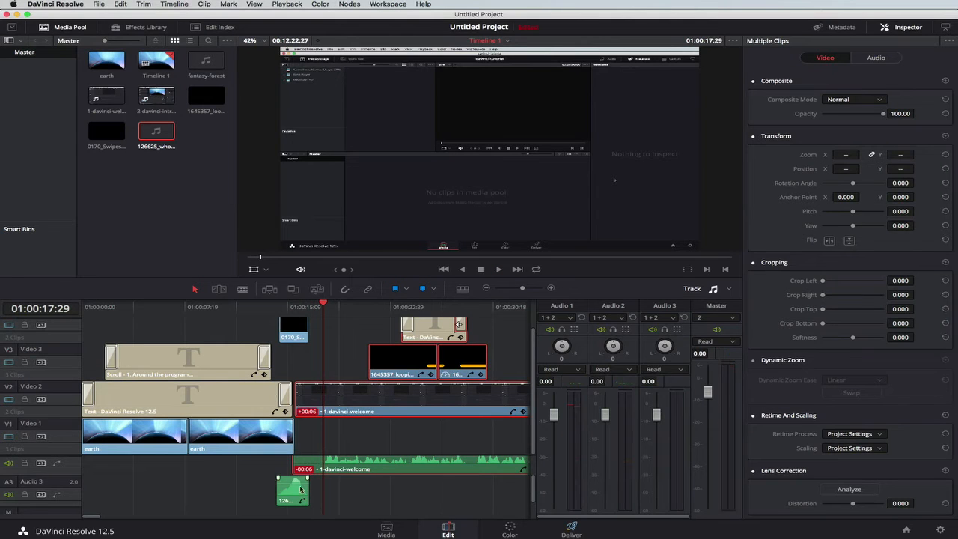
Select the 0170_Swipes_HD clip on Video 4 and open it for color grading with the playhead at 01:00:15:00
{"action": "scroll", "coordinate": [294, 327], "scroll_direction": "right", "scroll_amount": 3}
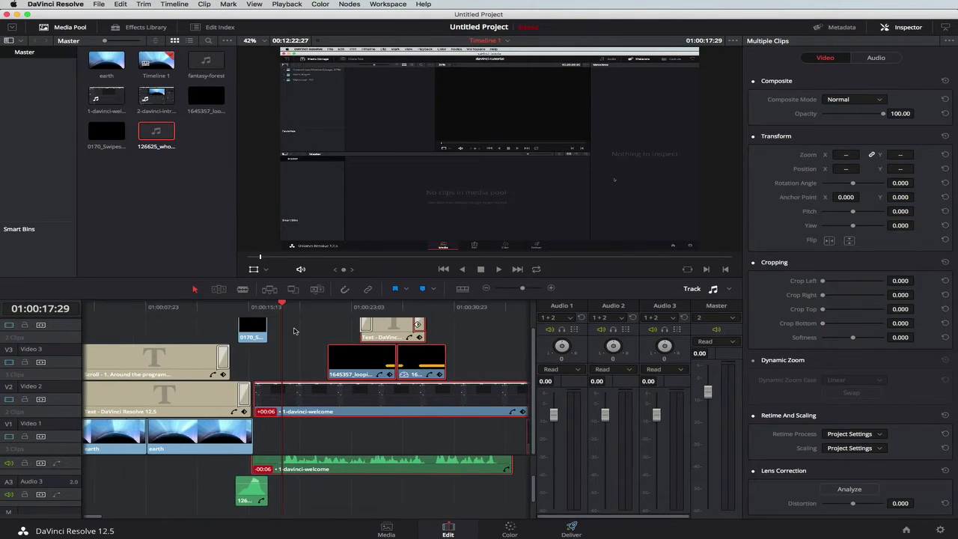
{"action": "left_click", "coordinate": [237, 335]}
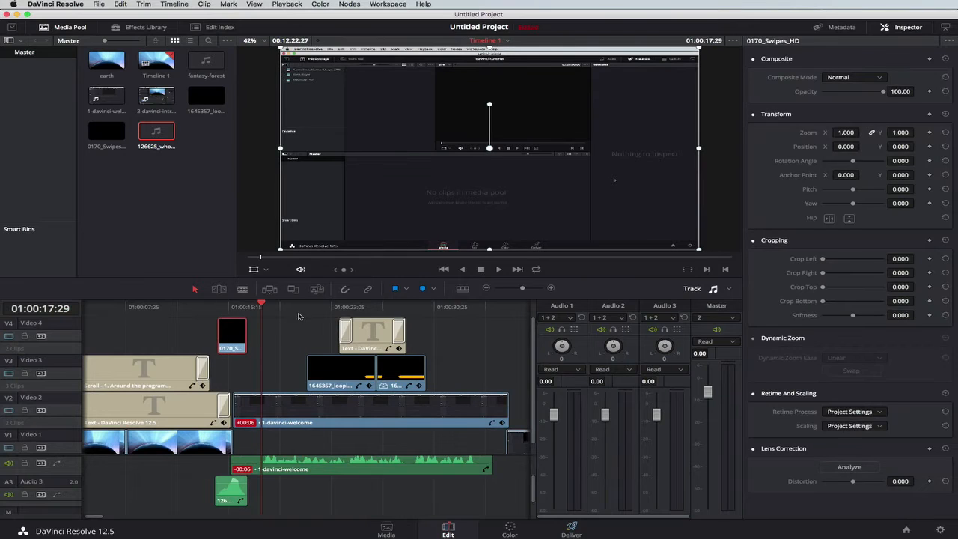
{"action": "left_click", "coordinate": [231, 313]}
{"action": "scroll", "coordinate": [247, 321], "scroll_direction": "left", "scroll_amount": 2}
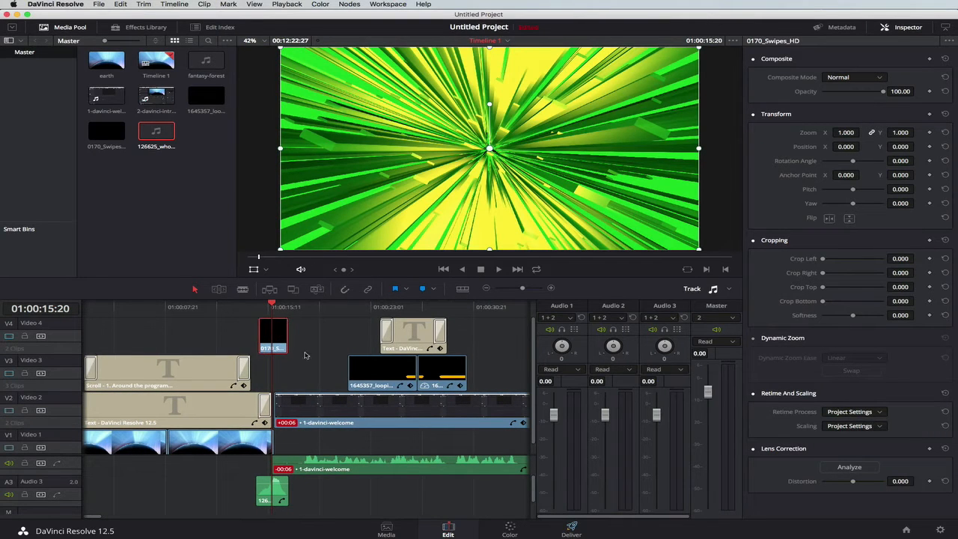
{"action": "left_click", "coordinate": [509, 529]}
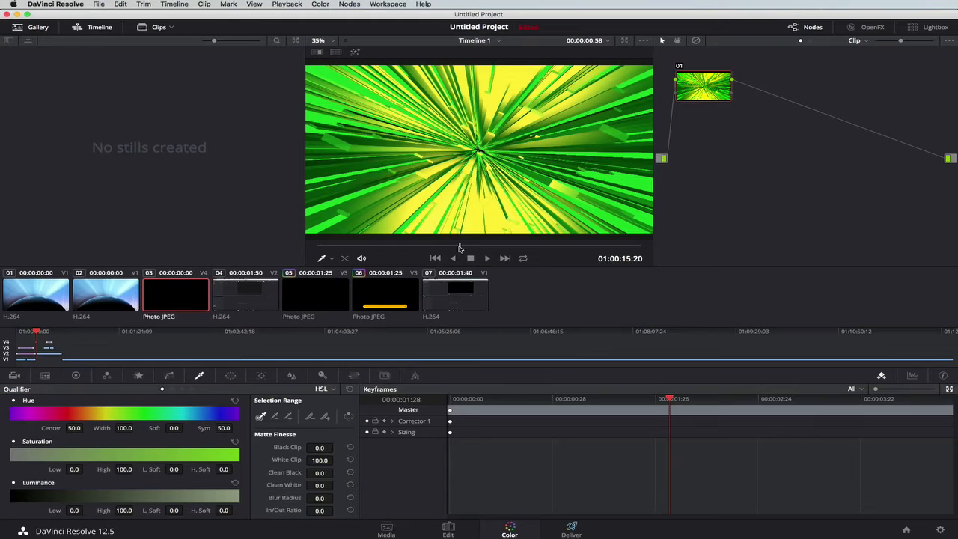
{"action": "left_click_drag", "start_coordinate": [459, 248], "coordinate": [362, 255]}
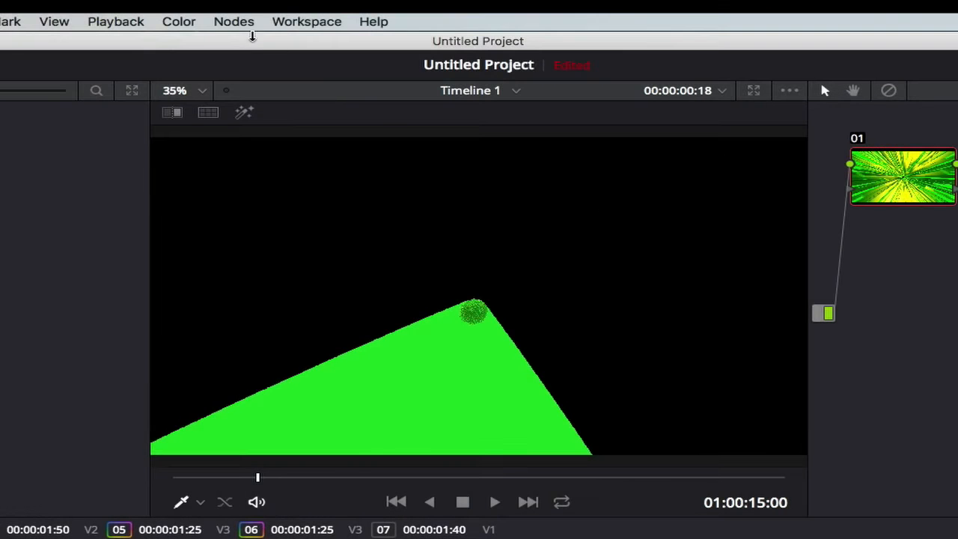
Add a serial node after node 01 and connect node 02's key output to a new alpha output
{"action": "left_click", "coordinate": [349, 4]}
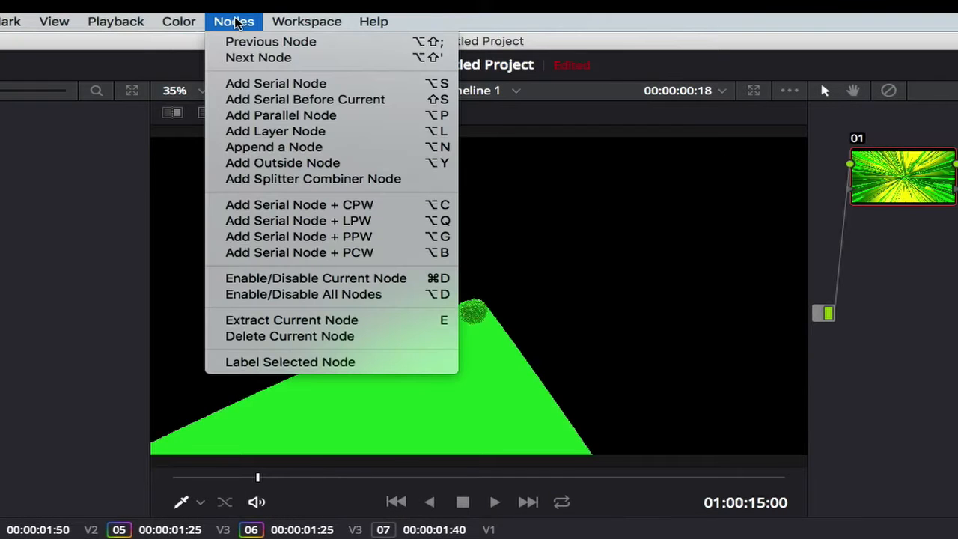
{"action": "left_click", "coordinate": [267, 83]}
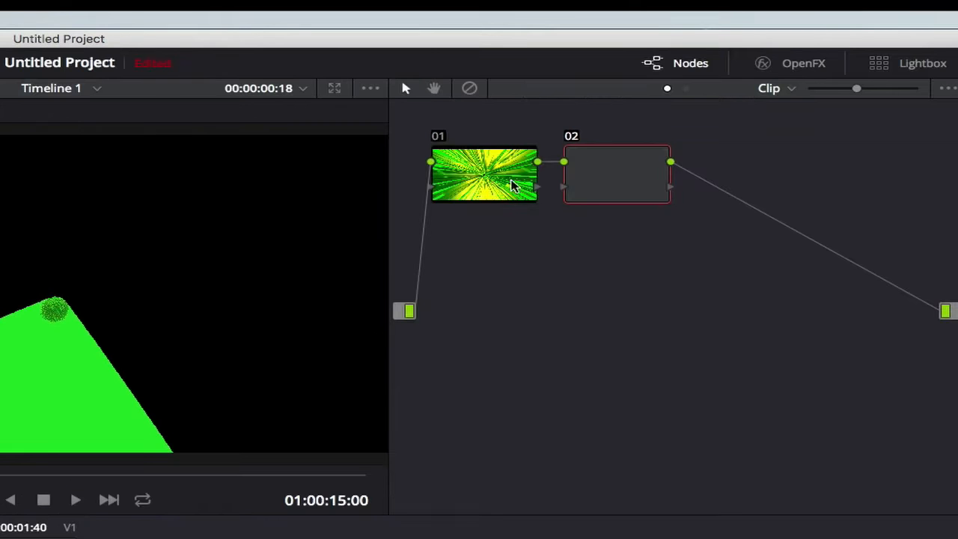
{"action": "right_click", "coordinate": [604, 234]}
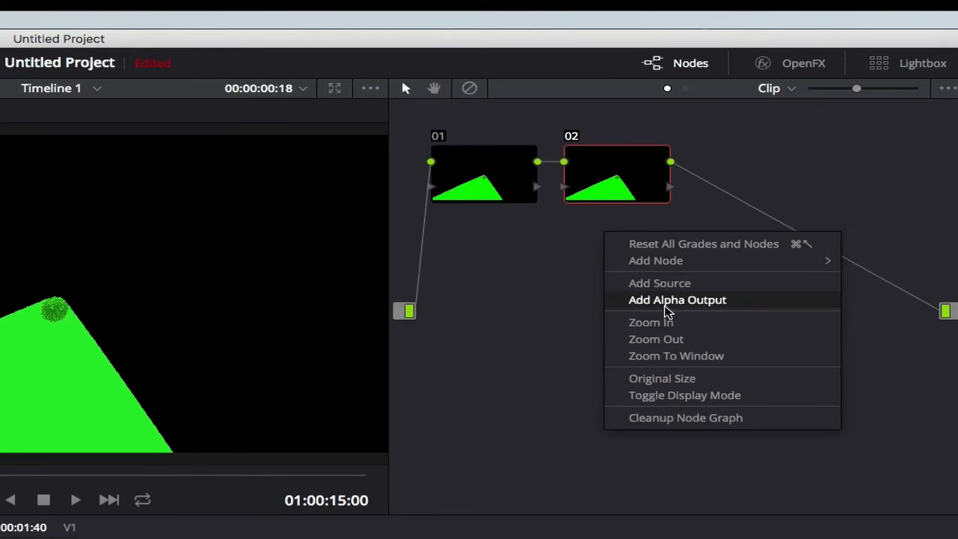
{"action": "left_click", "coordinate": [668, 301]}
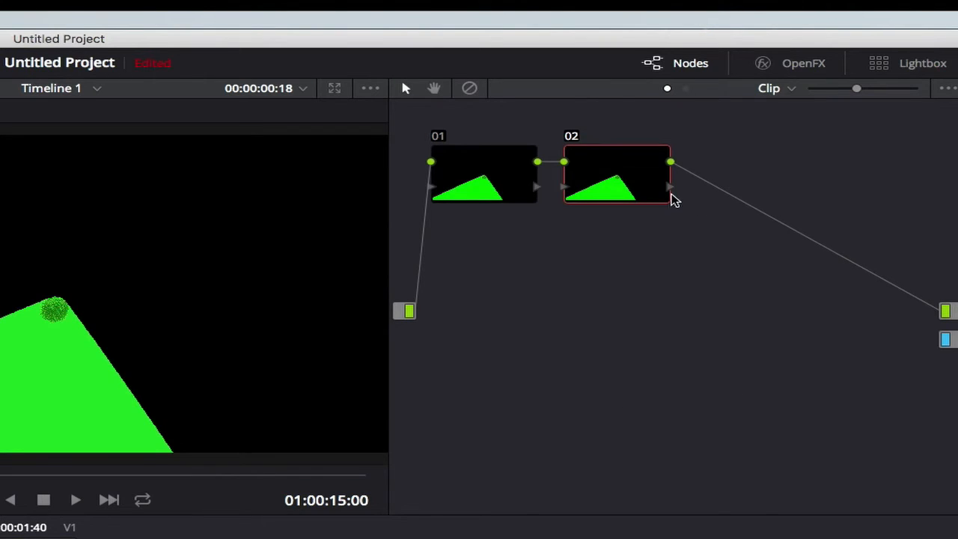
{"action": "left_click_drag", "start_coordinate": [670, 191], "coordinate": [945, 339]}
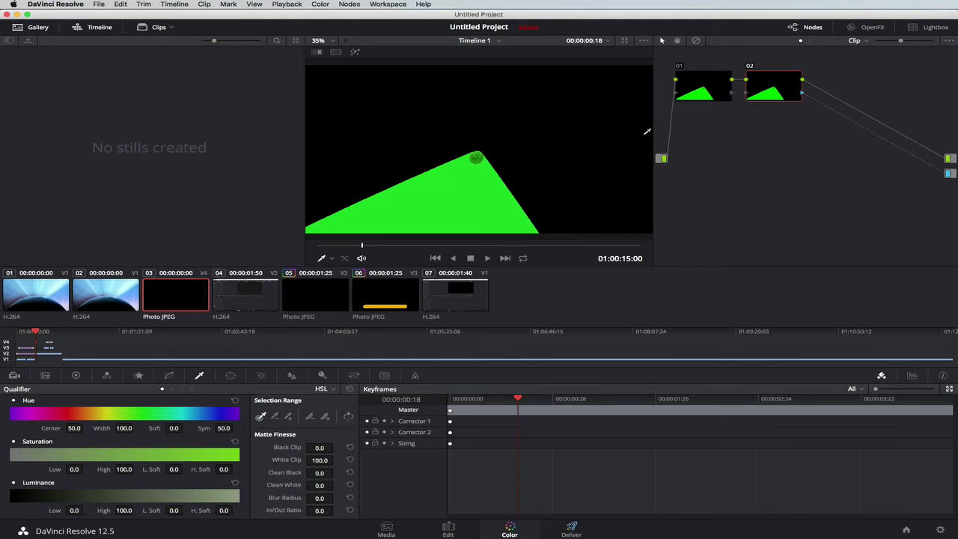
Sample the swipe clip's black background with the HSL qualifier on node 02 and invert the selection
{"action": "left_click", "coordinate": [534, 164]}
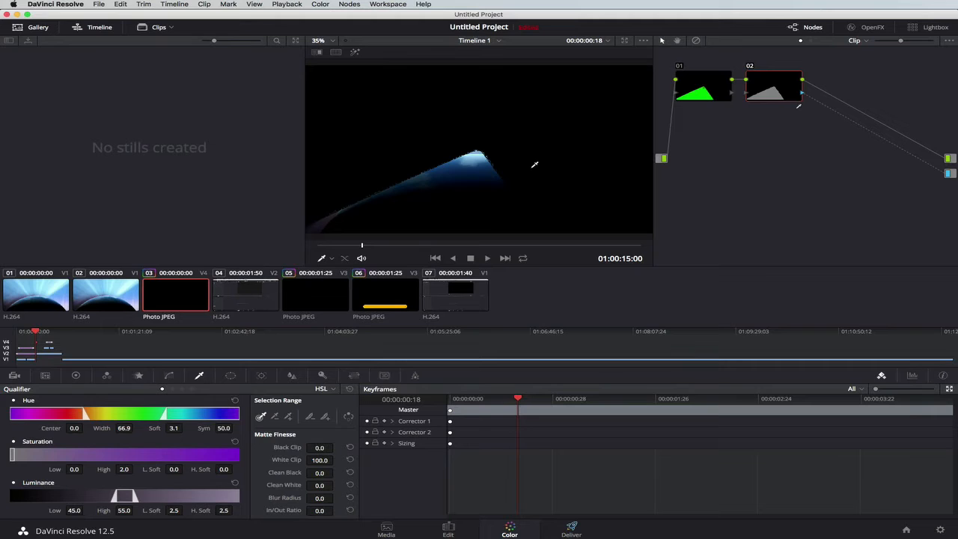
{"action": "left_click", "coordinate": [348, 416]}
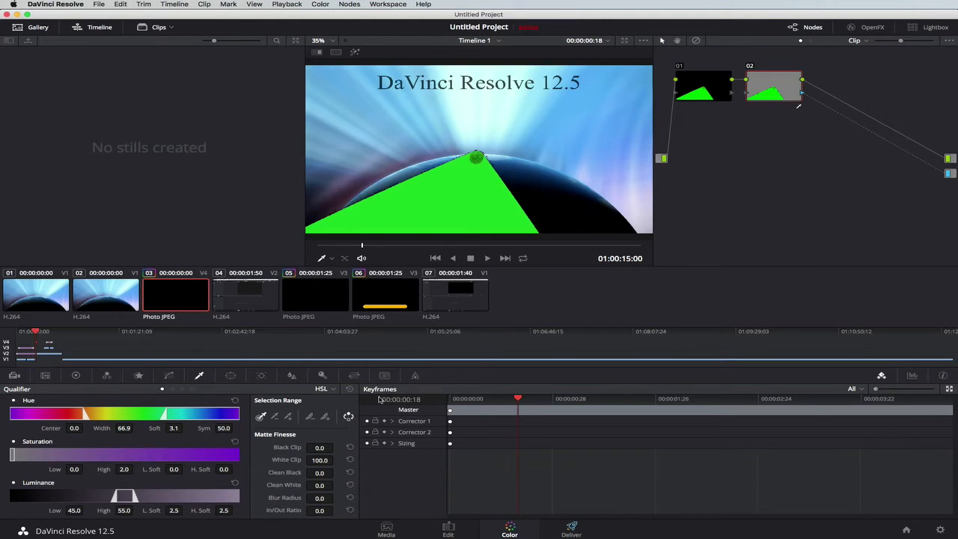
Move to 01:00:14:28 in the swipe clip and add the remaining green wedge to the qualifier's color selection
{"action": "left_click_drag", "start_coordinate": [361, 249], "coordinate": [327, 255]}
{"action": "left_click_drag", "start_coordinate": [318, 252], "coordinate": [341, 250]}
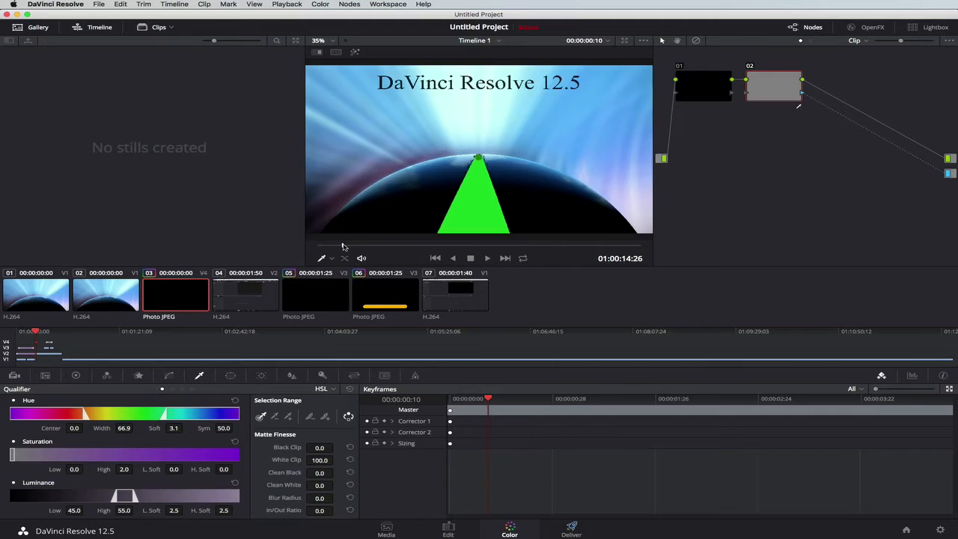
{"action": "left_click_drag", "start_coordinate": [343, 245], "coordinate": [350, 246]}
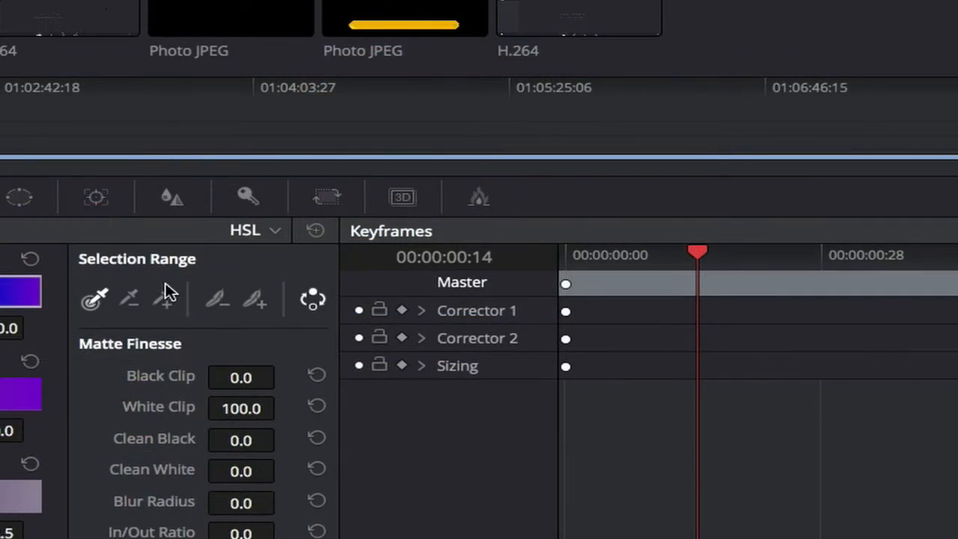
{"action": "left_click", "coordinate": [167, 296]}
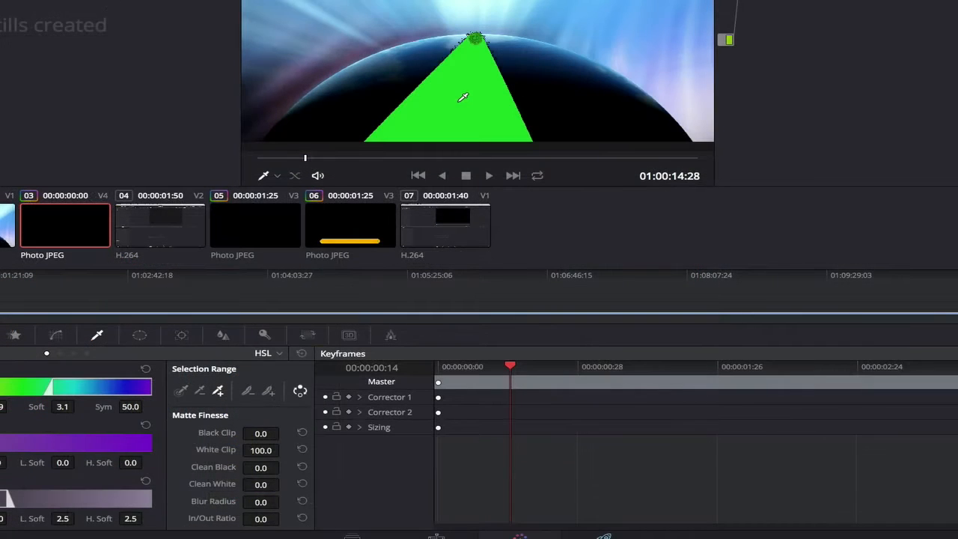
{"action": "left_click", "coordinate": [463, 98]}
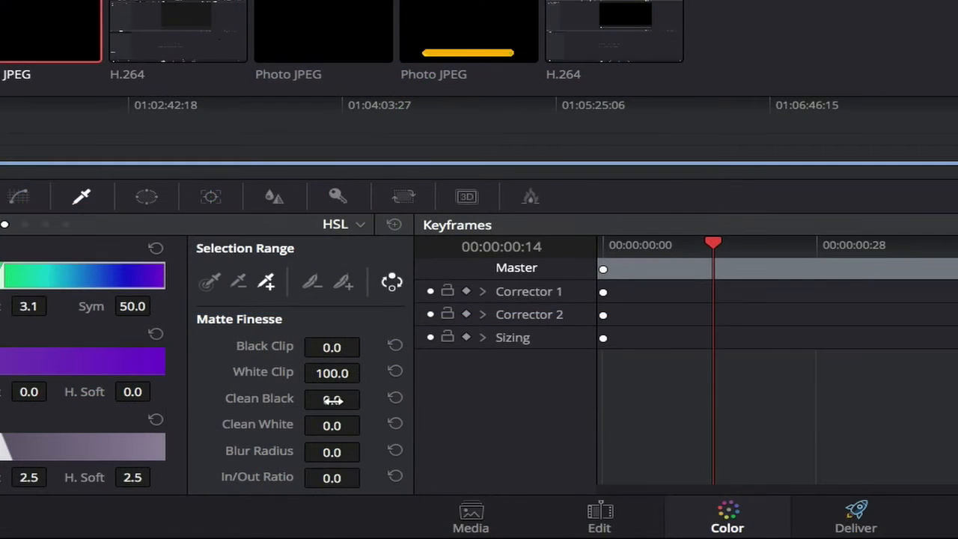
Refine the matte with Clean Black at 26.6 and In/Out Ratio at -10.1, checking the keyed swipe through 01:00:15:28
{"action": "left_click_drag", "start_coordinate": [333, 400], "coordinate": [366, 397]}
{"action": "left_click_drag", "start_coordinate": [331, 477], "coordinate": [367, 477]}
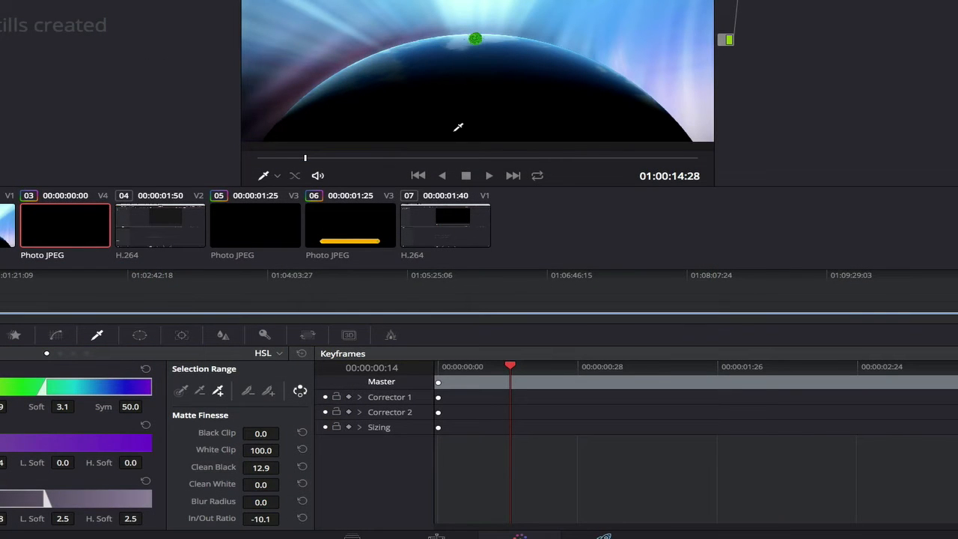
{"action": "left_click_drag", "start_coordinate": [260, 467], "coordinate": [285, 464]}
{"action": "left_click_drag", "start_coordinate": [304, 160], "coordinate": [383, 160]}
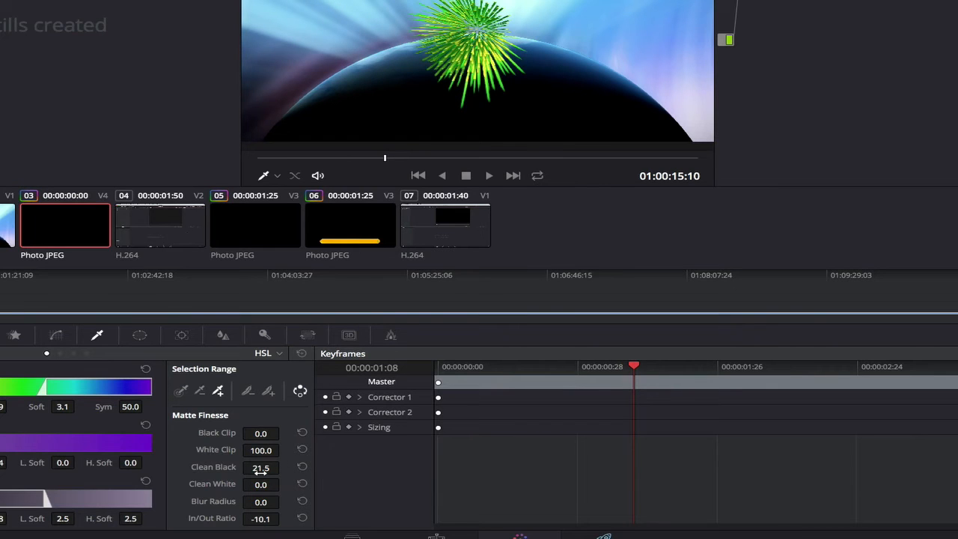
{"action": "left_click_drag", "start_coordinate": [262, 467], "coordinate": [283, 467]}
{"action": "left_click_drag", "start_coordinate": [283, 467], "coordinate": [283, 467]}
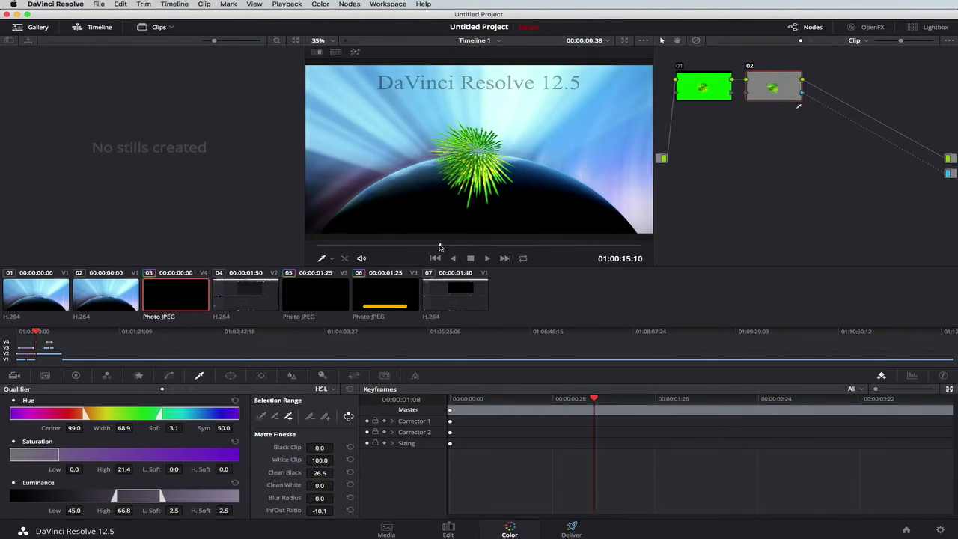
{"action": "left_click_drag", "start_coordinate": [440, 247], "coordinate": [489, 245]}
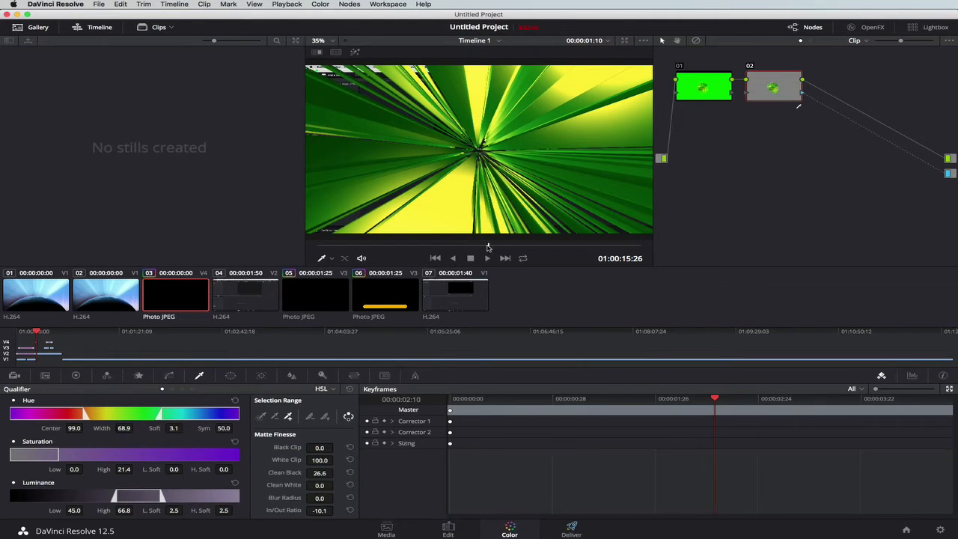
{"action": "left_click_drag", "start_coordinate": [489, 247], "coordinate": [498, 247]}
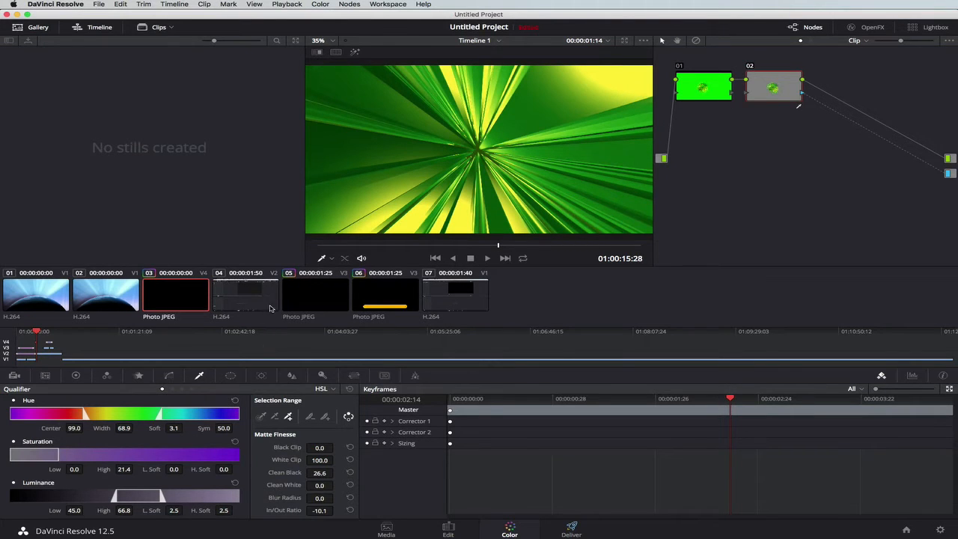
Return to the Edit page, select the swipe clip with its whoosh sound effect and shift both one frame earlier
{"action": "left_click", "coordinate": [448, 530]}
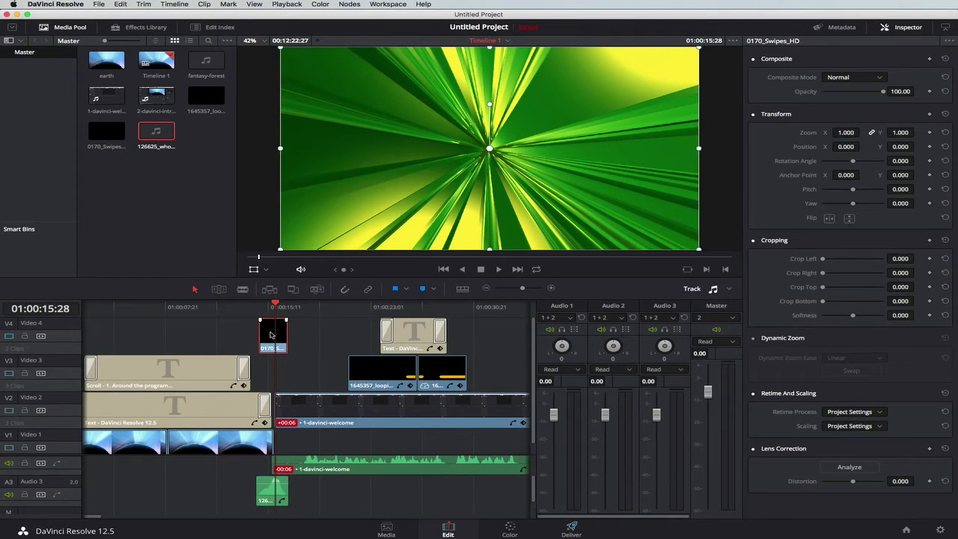
{"action": "key", "text": "Up"}
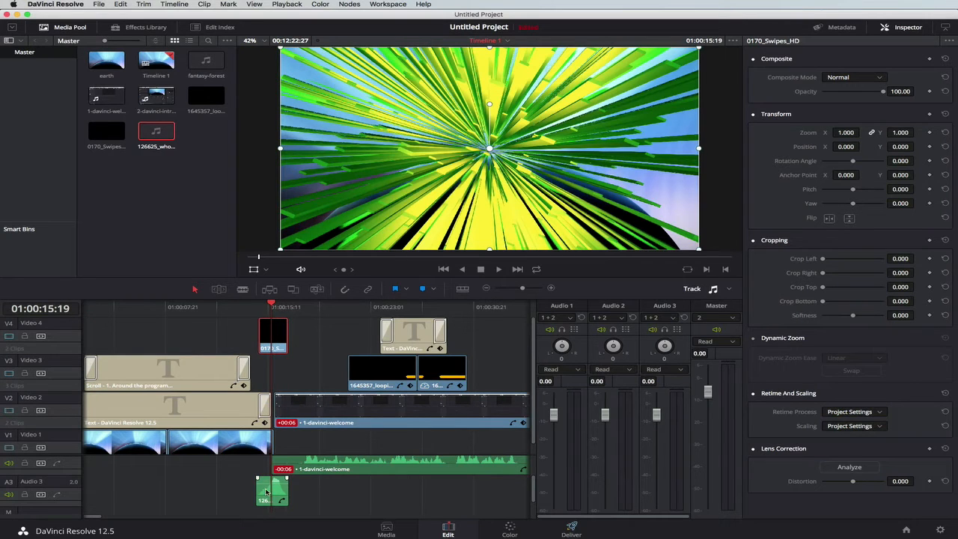
{"action": "left_click", "coordinate": [266, 492]}
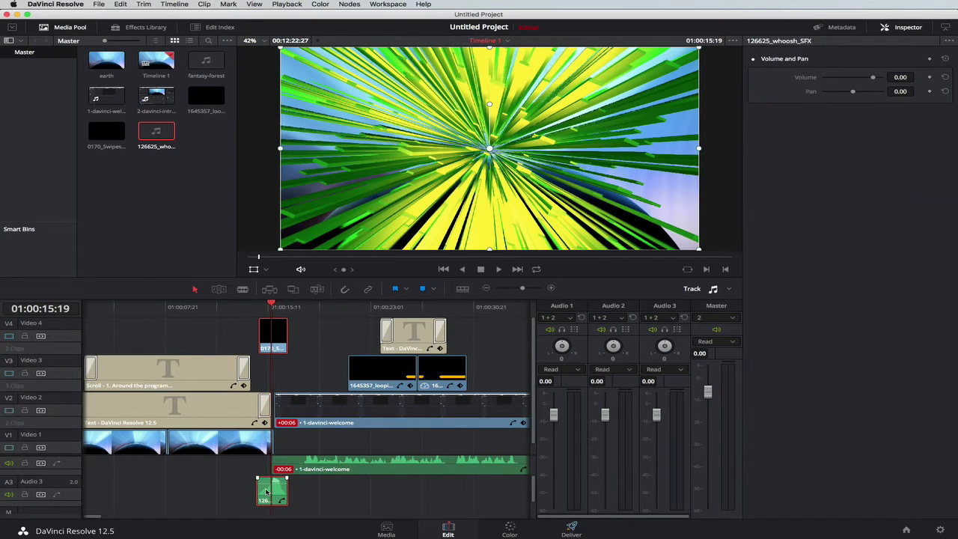
{"action": "left_click", "coordinate": [279, 333]}
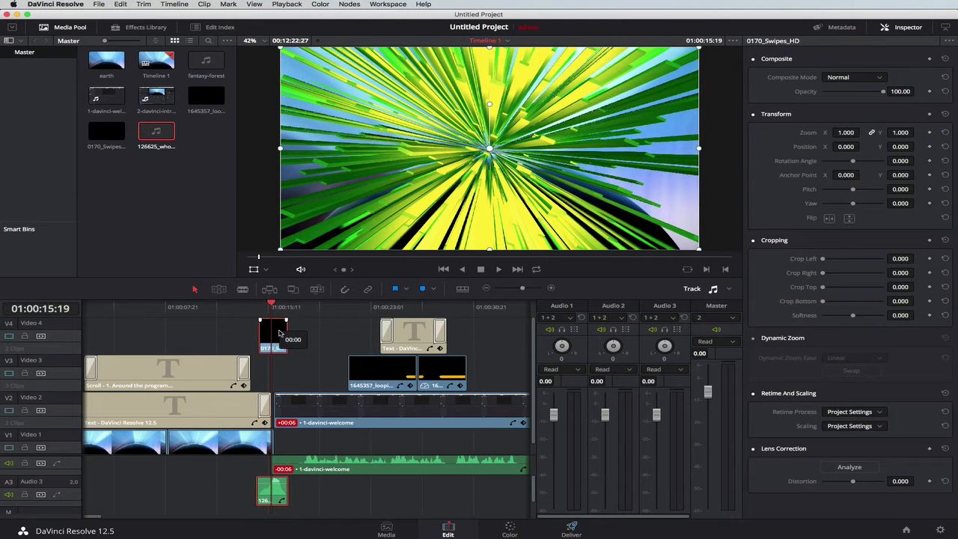
{"action": "left_click_drag", "start_coordinate": [279, 333], "coordinate": [278, 333]}
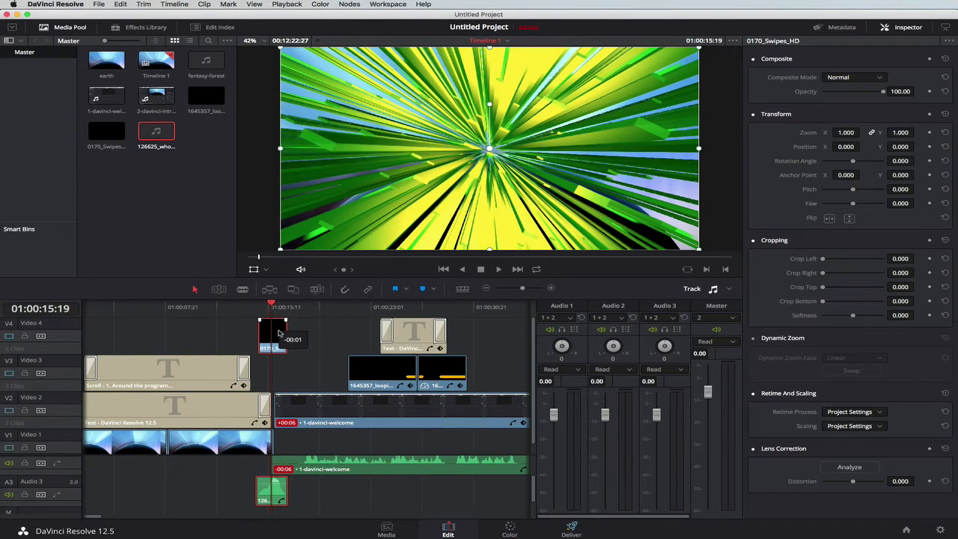
Scrub through the first swipe, then play the transition from shortly before it into the 1-davinci-welcome clip
{"action": "left_click_drag", "start_coordinate": [271, 303], "coordinate": [277, 303]}
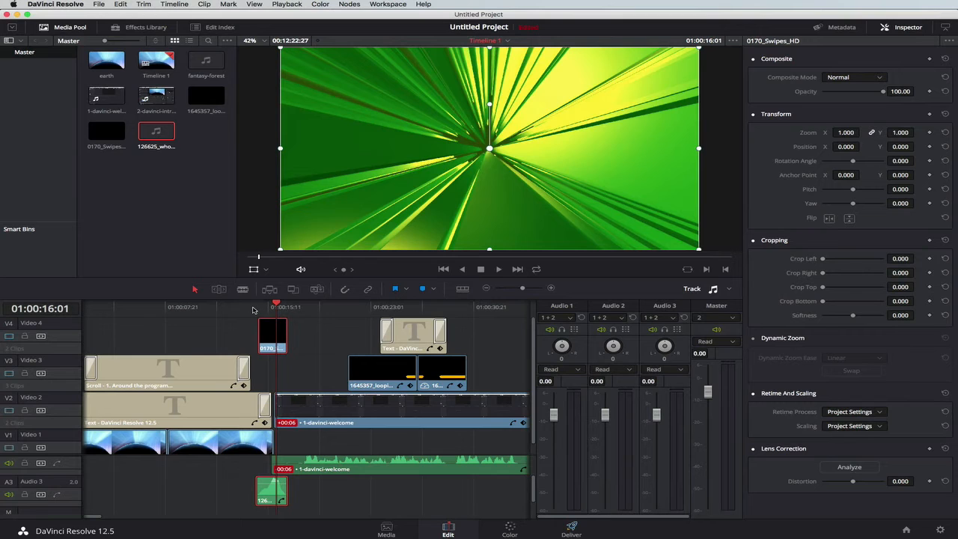
{"action": "left_click", "coordinate": [252, 308]}
{"action": "left_click", "coordinate": [226, 310]}
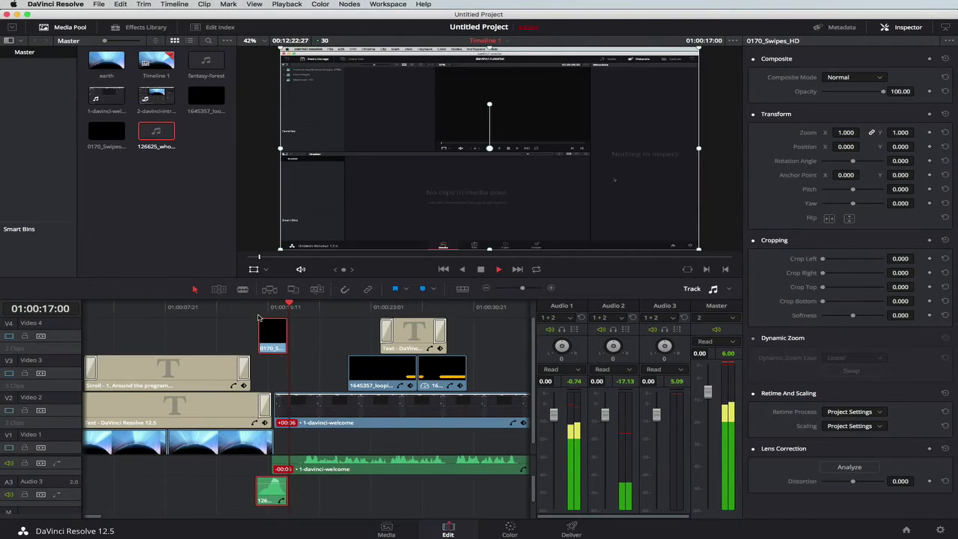
{"action": "key", "text": "space"}
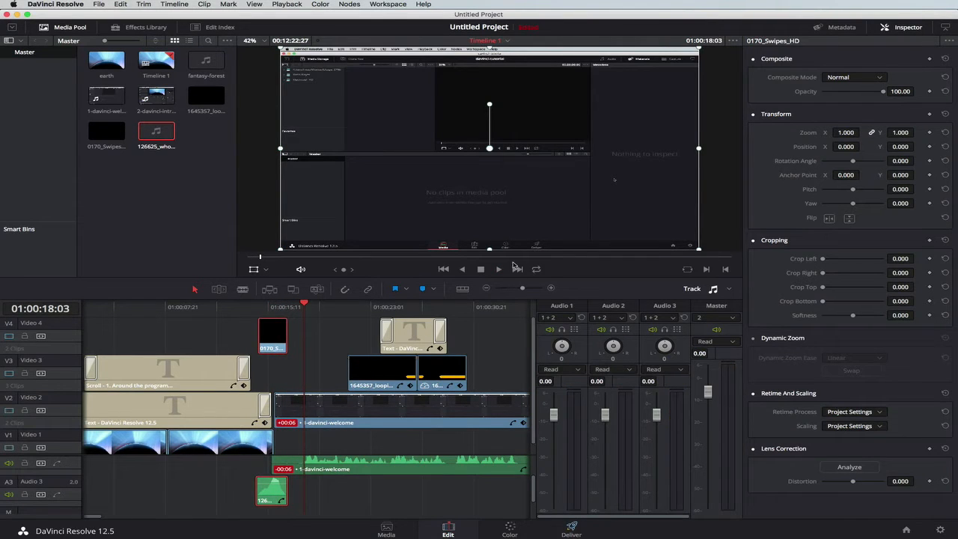
Move the 2-davinci-introduction audio from Audio 3 up to Audio 2, aligned with the start of its video clip
{"action": "left_click_drag", "start_coordinate": [522, 289], "coordinate": [517, 290]}
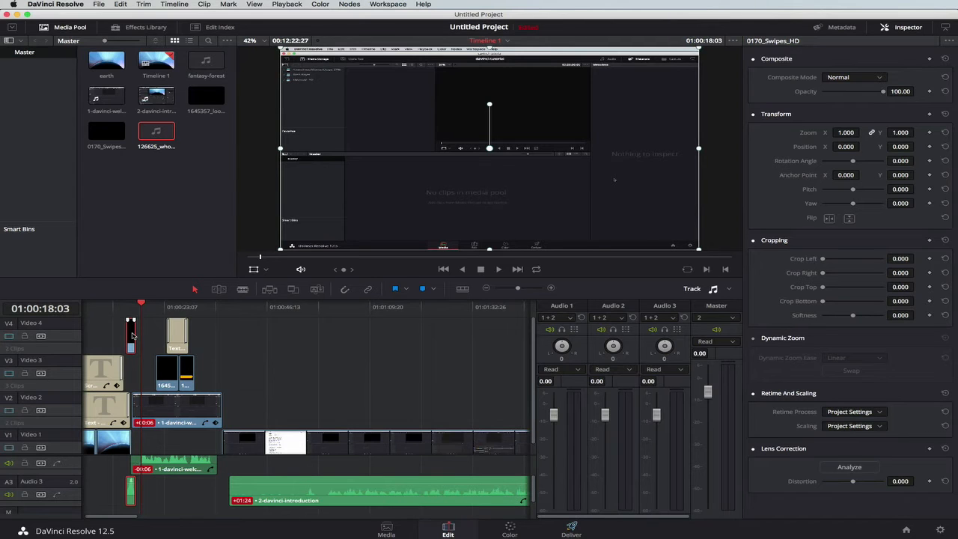
{"action": "left_click", "coordinate": [216, 313]}
{"action": "left_click", "coordinate": [271, 490]}
{"action": "left_click_drag", "start_coordinate": [271, 490], "coordinate": [256, 474]}
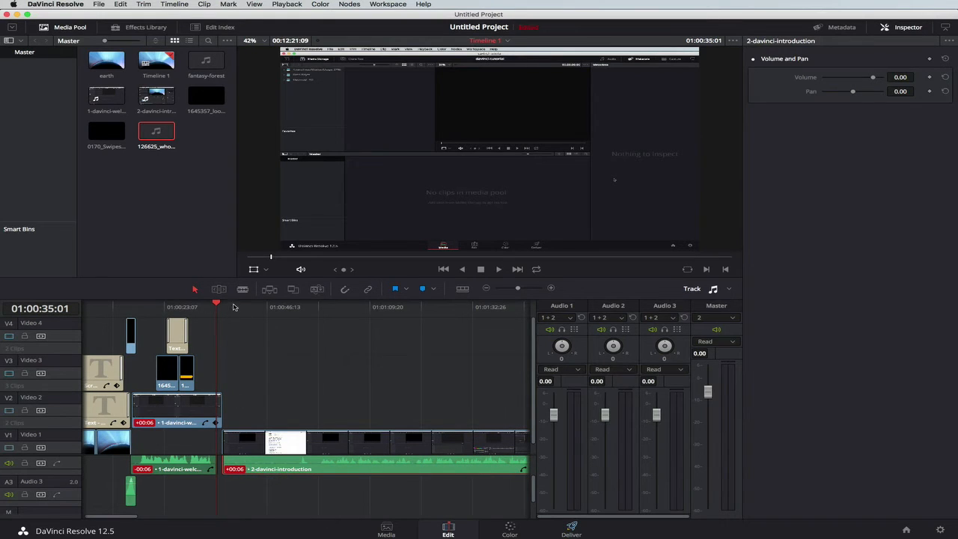
Play and scrub the 2-davinci-introduction clip to find where its speech begins, leaving the playhead at 01:00:58:08
{"action": "mouse_move", "coordinate": [218, 302]}
{"action": "left_mouse_down"}
{"action": "mouse_move", "coordinate": [230, 304]}
{"action": "mouse_move", "coordinate": [215, 307]}
{"action": "left_mouse_up"}
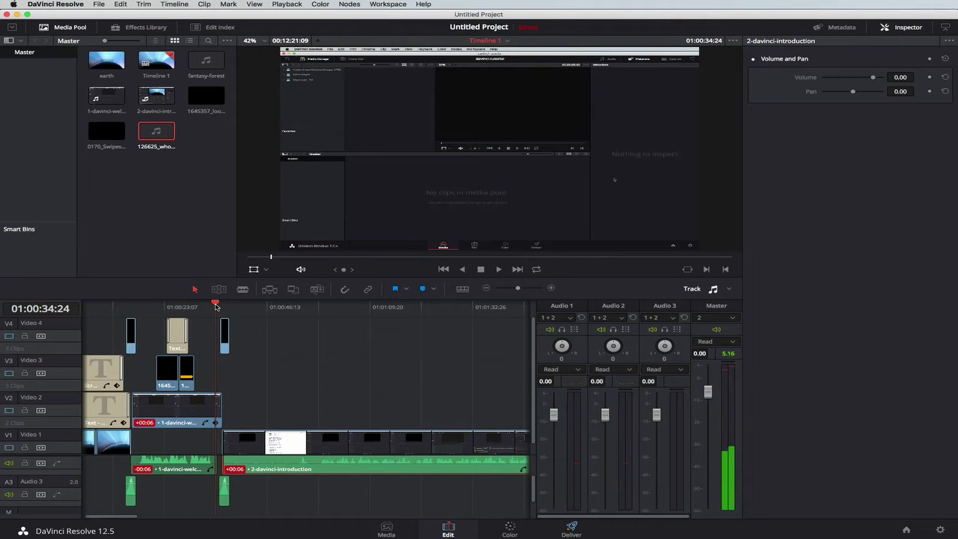
{"action": "key", "text": "space"}
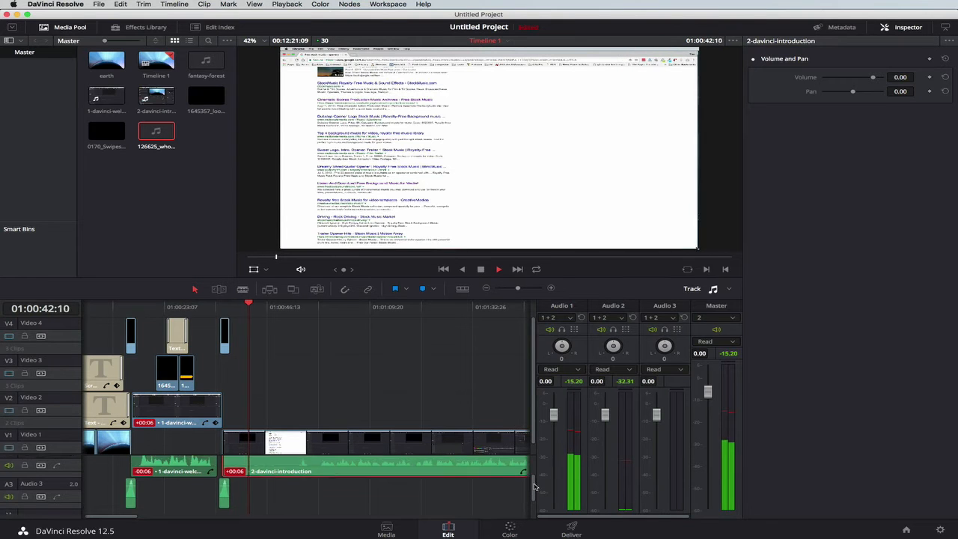
{"action": "left_click_drag", "start_coordinate": [534, 491], "coordinate": [533, 473]}
{"action": "key", "text": "space"}
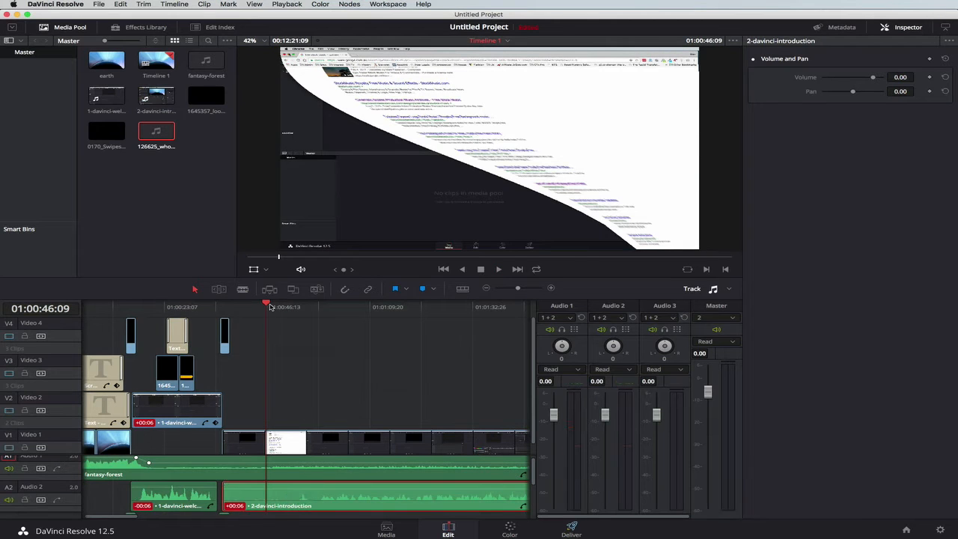
{"action": "left_click_drag", "start_coordinate": [270, 305], "coordinate": [300, 304]}
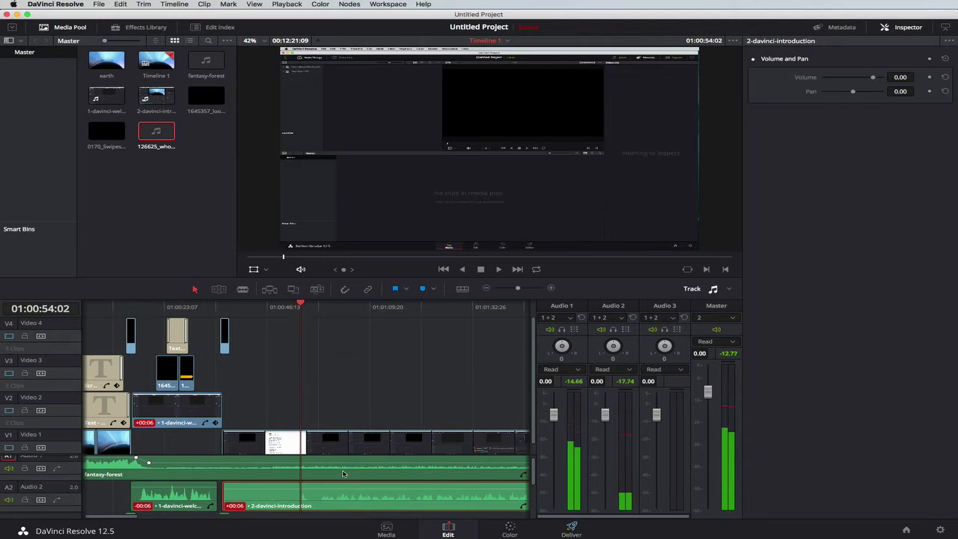
{"action": "key", "text": "space"}
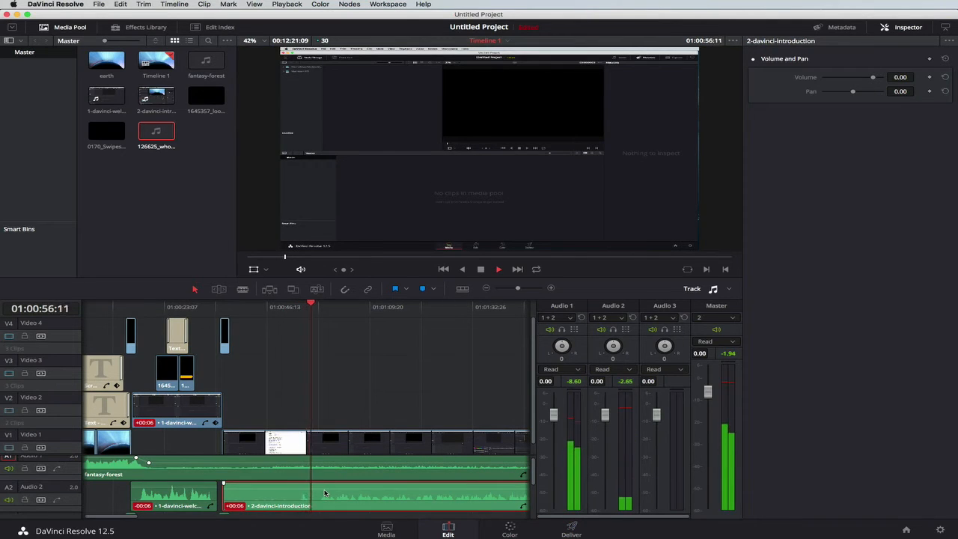
{"action": "key", "text": "space"}
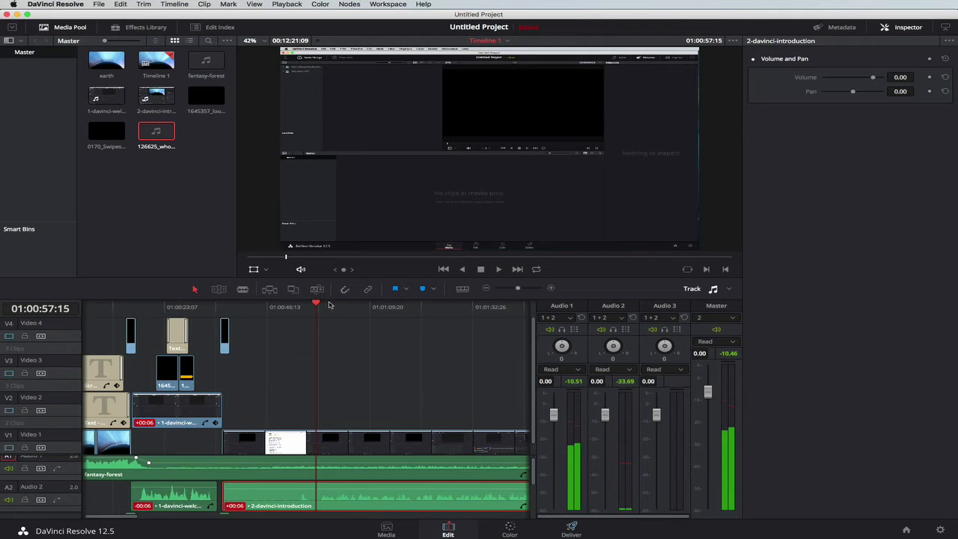
{"action": "left_click_drag", "start_coordinate": [316, 304], "coordinate": [320, 306]}
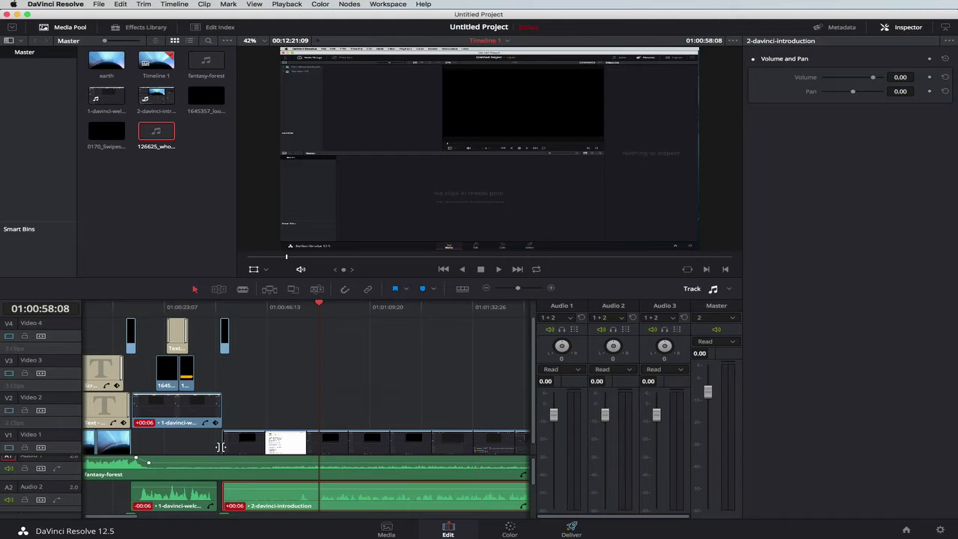
Trim the start of the 2-davinci-introduction video and audio to about 01:00:58:08, playing the new opening to fine-tune both edges
{"action": "left_click_drag", "start_coordinate": [222, 447], "coordinate": [315, 443]}
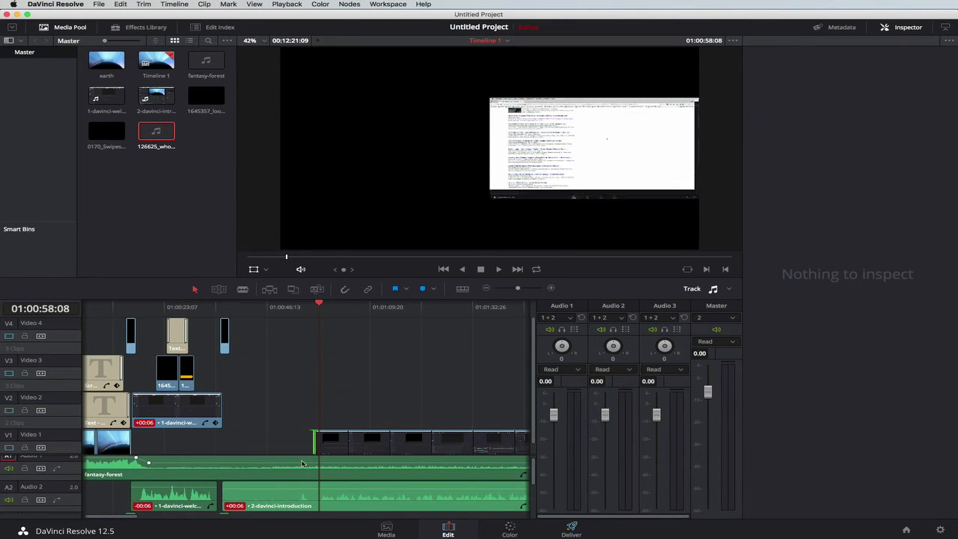
{"action": "left_click_drag", "start_coordinate": [234, 500], "coordinate": [313, 490]}
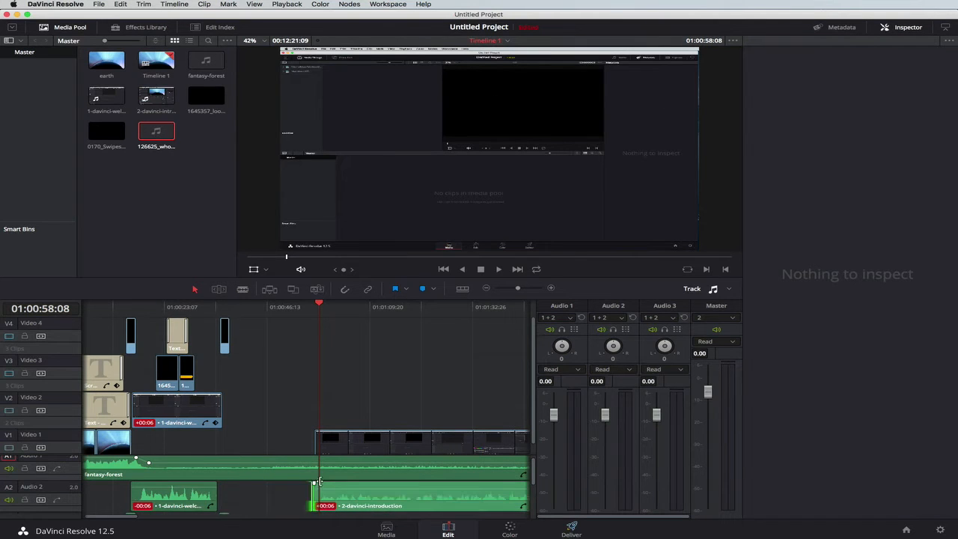
{"action": "left_click", "coordinate": [314, 306]}
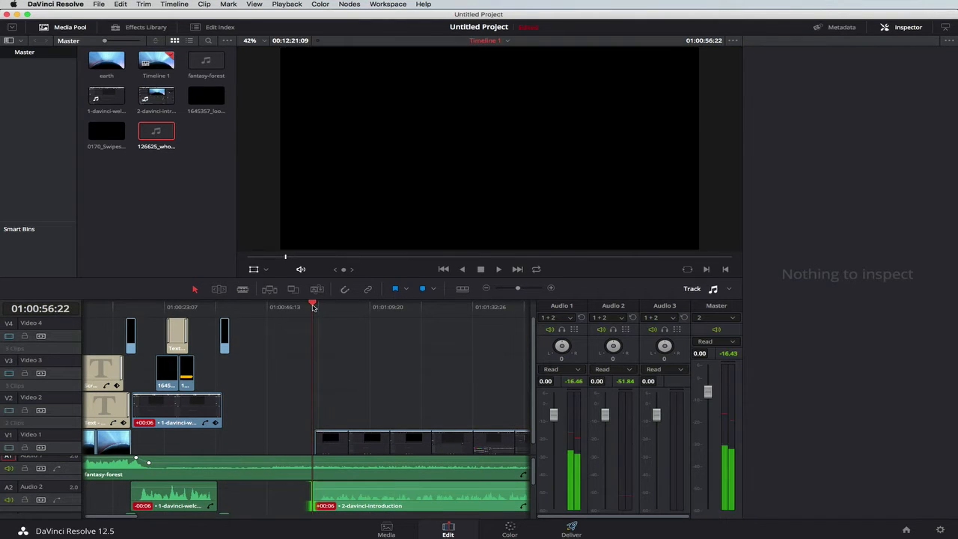
{"action": "key", "text": "space"}
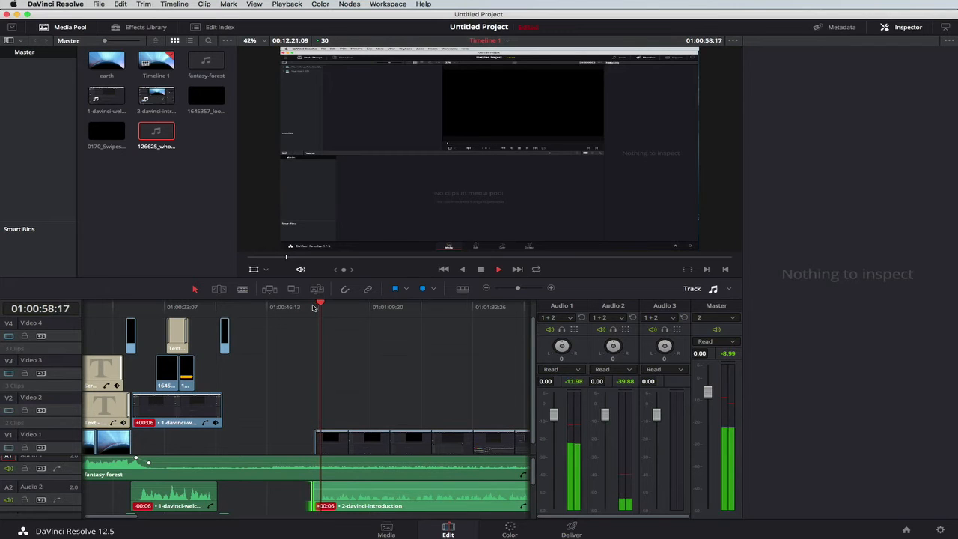
{"action": "key", "text": "space"}
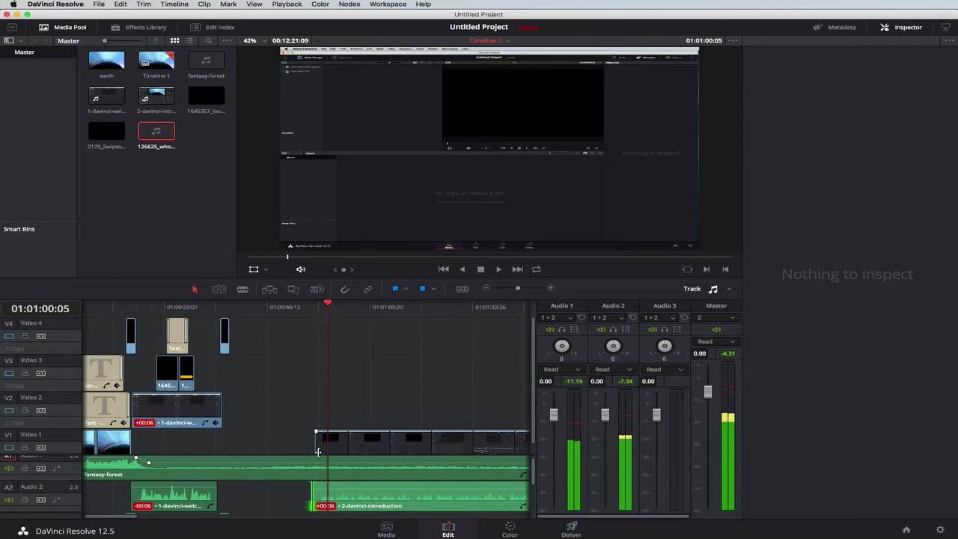
{"action": "left_click_drag", "start_coordinate": [313, 490], "coordinate": [318, 489]}
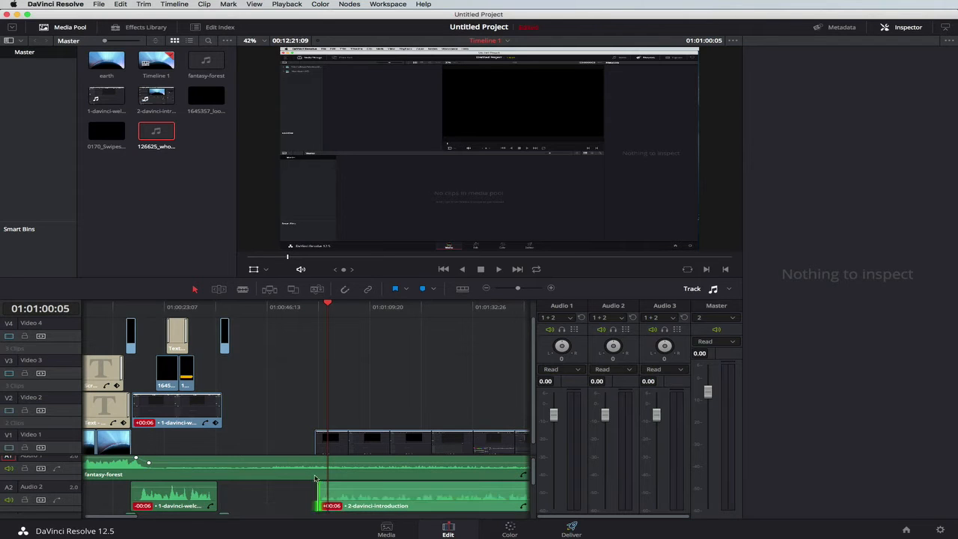
{"action": "left_click_drag", "start_coordinate": [315, 446], "coordinate": [321, 446]}
Select the trimmed 2-davinci-introduction video and audio together and move them back to the end of the 1-davinci-welcome clip
{"action": "left_click", "coordinate": [362, 449]}
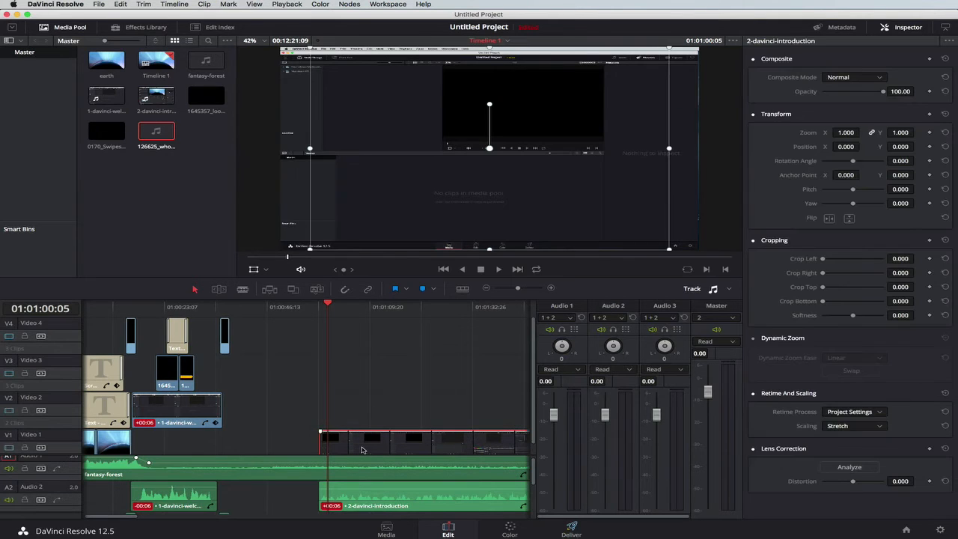
{"action": "left_click", "coordinate": [359, 481]}
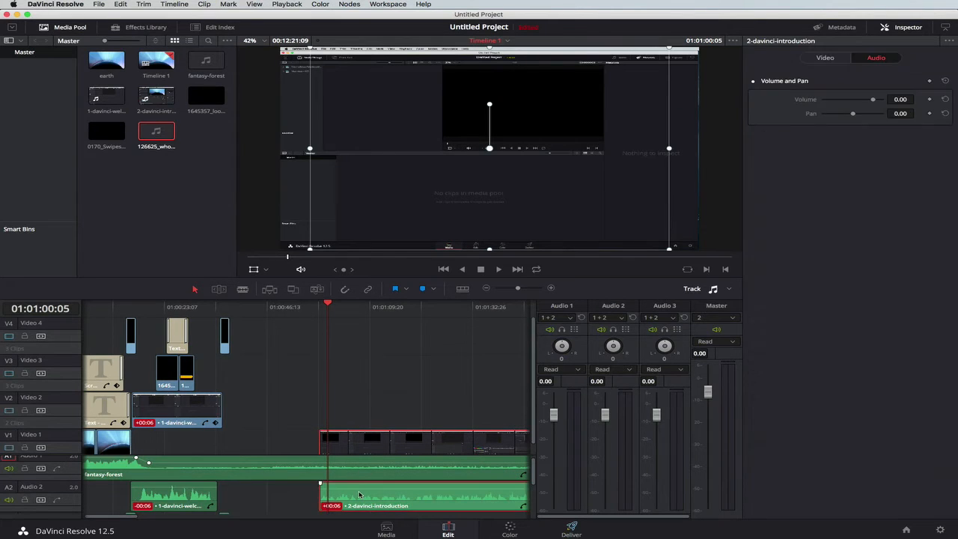
{"action": "scroll", "coordinate": [363, 449], "scroll_direction": "left", "scroll_amount": 1}
{"action": "left_click_drag", "start_coordinate": [366, 444], "coordinate": [260, 449]}
Play the second swipe transition from 01:00:33:05 and readjust the 2-davinci-introduction video and audio starts so they begin under the swipe
{"action": "left_click", "coordinate": [229, 308]}
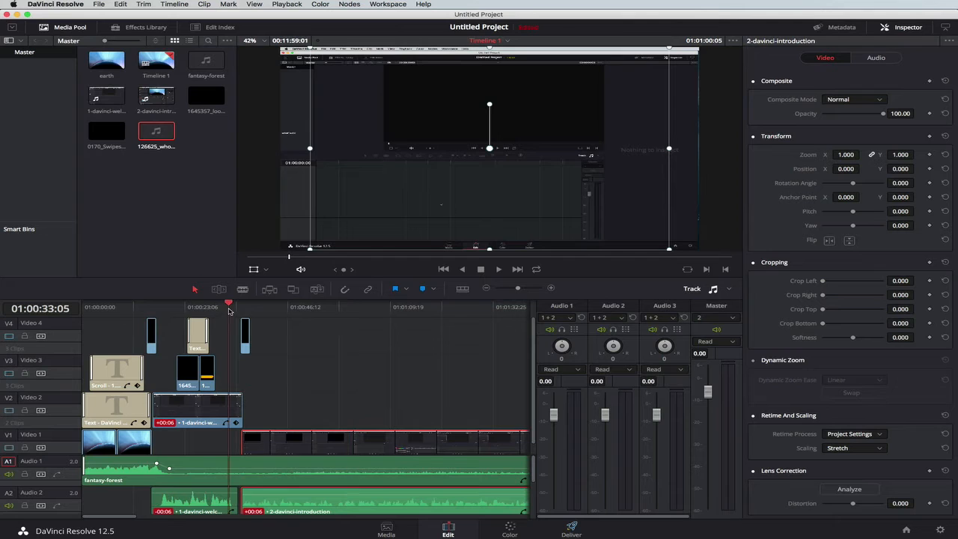
{"action": "key", "text": "space"}
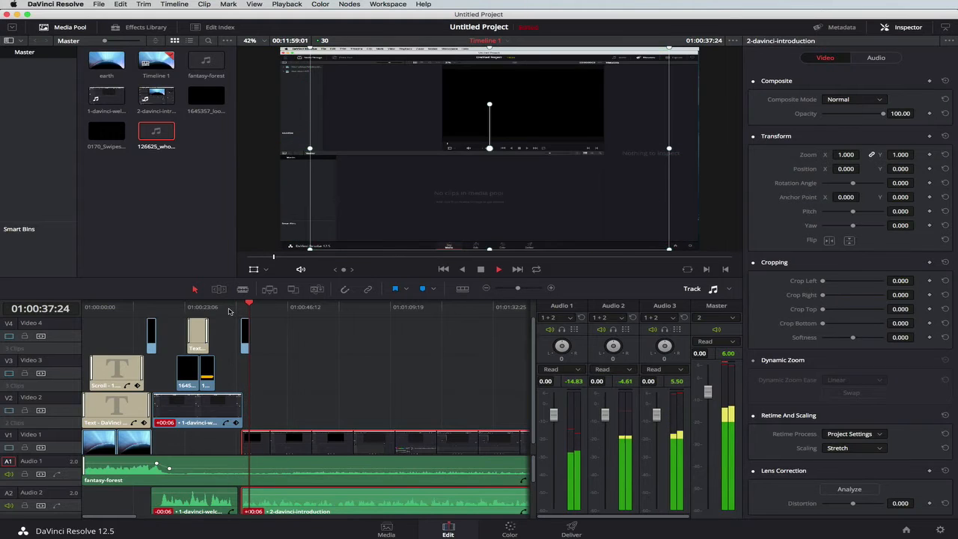
{"action": "key", "text": "space"}
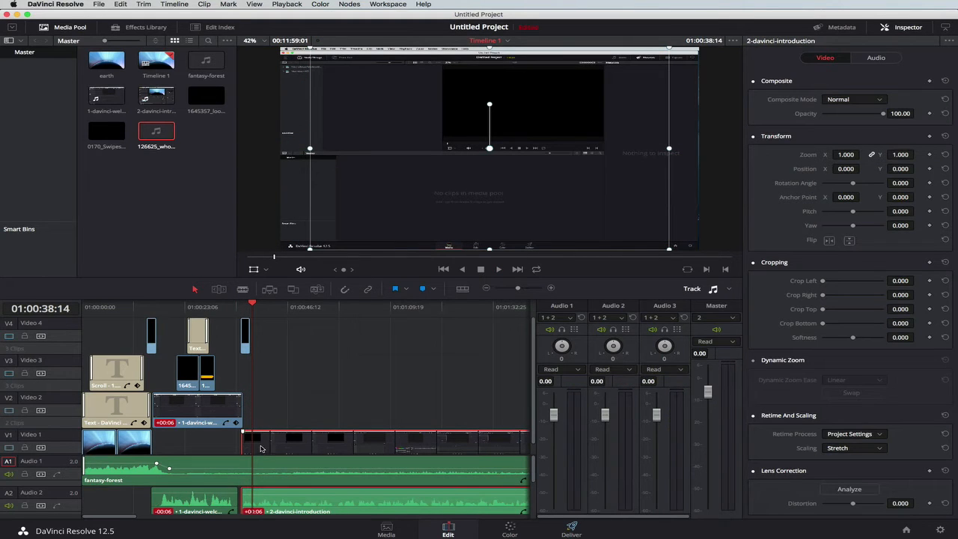
{"action": "mouse_move", "coordinate": [260, 447]}
{"action": "left_mouse_down"}
{"action": "mouse_move", "coordinate": [244, 447]}
{"action": "mouse_move", "coordinate": [245, 456]}
{"action": "left_mouse_up"}
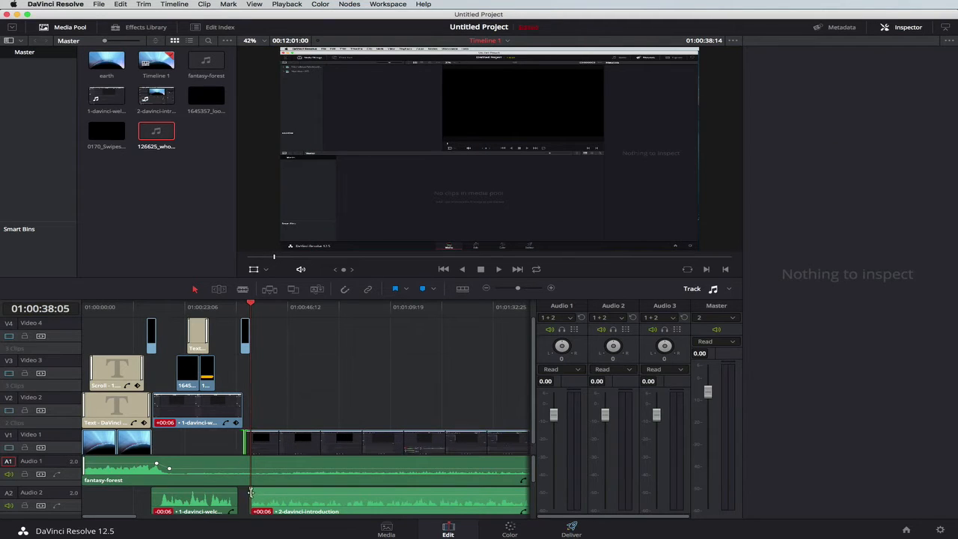
{"action": "left_click_drag", "start_coordinate": [250, 495], "coordinate": [243, 496]}
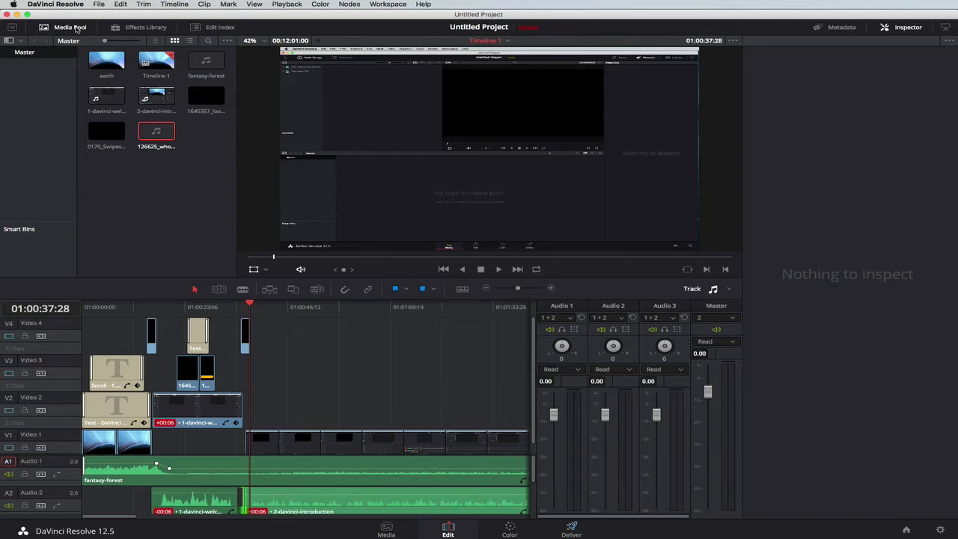
Apply a Cross Fade 0 dB transition to the start of the 2-davinci-introduction audio and review the second swipe transition
{"action": "left_click", "coordinate": [76, 29]}
{"action": "left_click", "coordinate": [143, 29]}
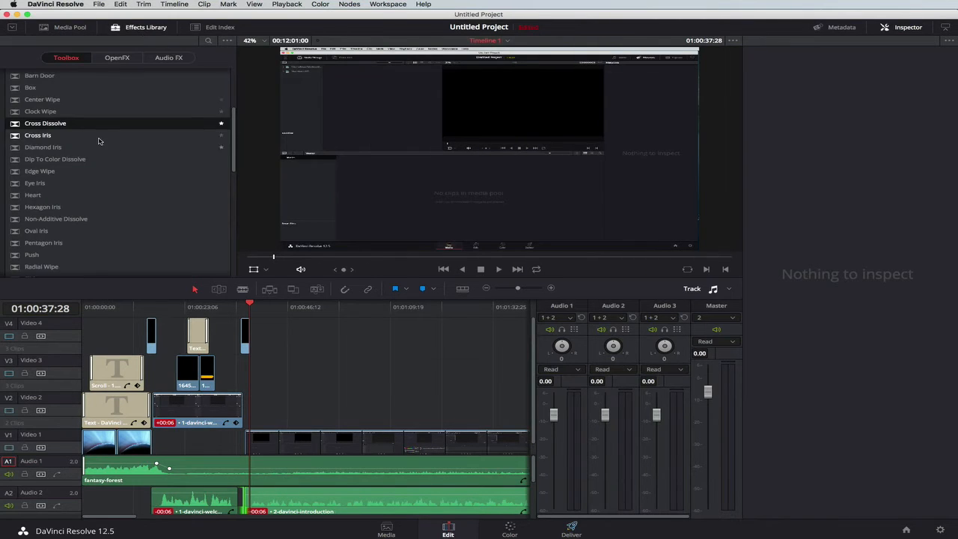
{"action": "scroll", "coordinate": [96, 136], "scroll_direction": "up", "scroll_amount": 5}
{"action": "left_click", "coordinate": [47, 122]}
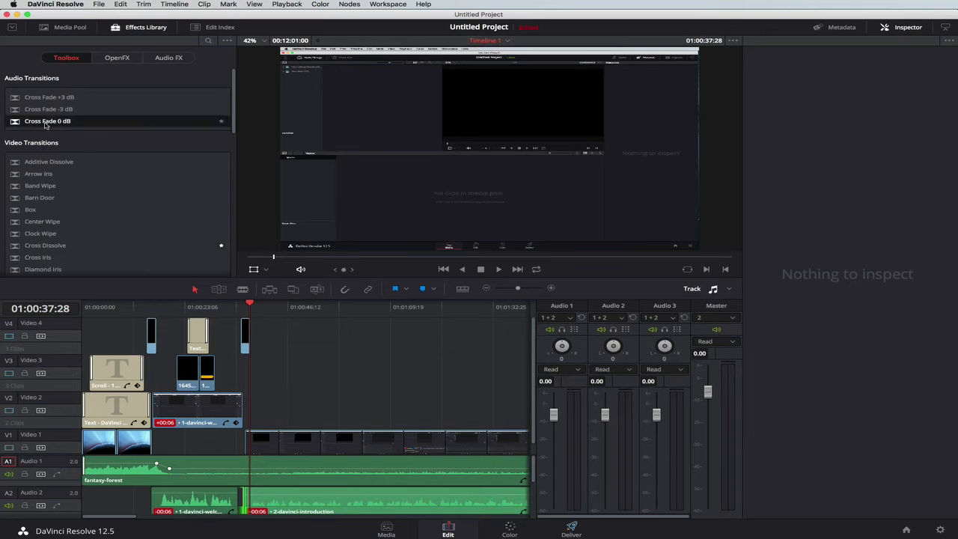
{"action": "left_click_drag", "start_coordinate": [45, 125], "coordinate": [246, 495]}
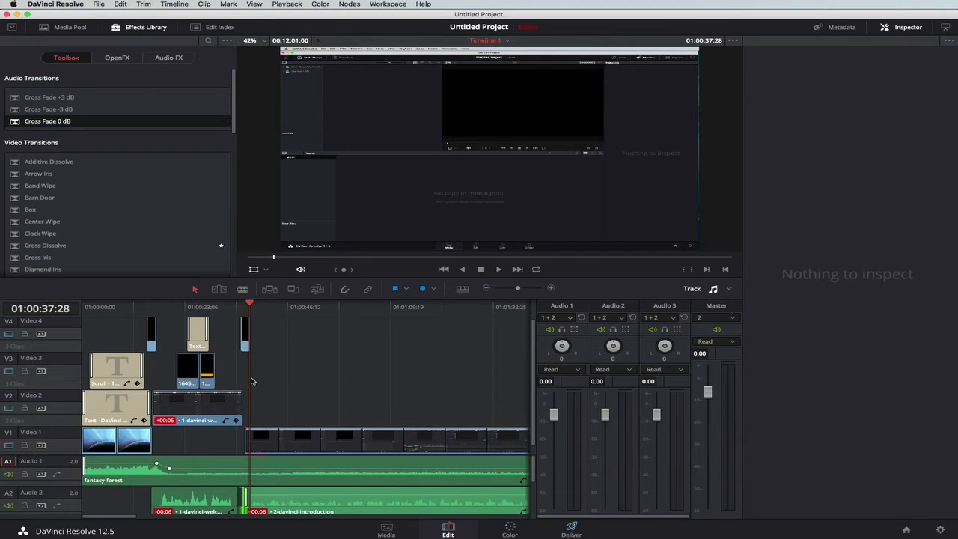
{"action": "left_click_drag", "start_coordinate": [250, 303], "coordinate": [237, 303]}
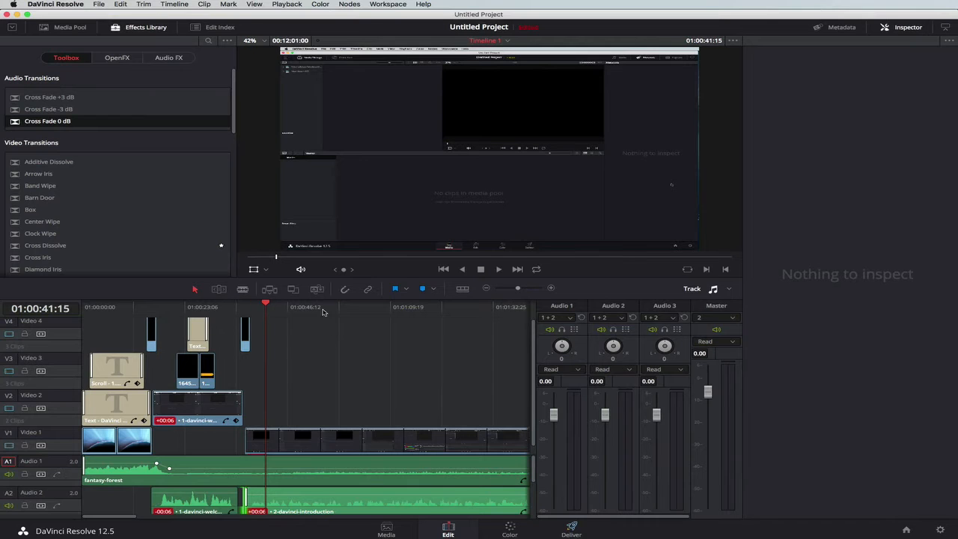
{"action": "left_click_drag", "start_coordinate": [518, 290], "coordinate": [507, 290]}
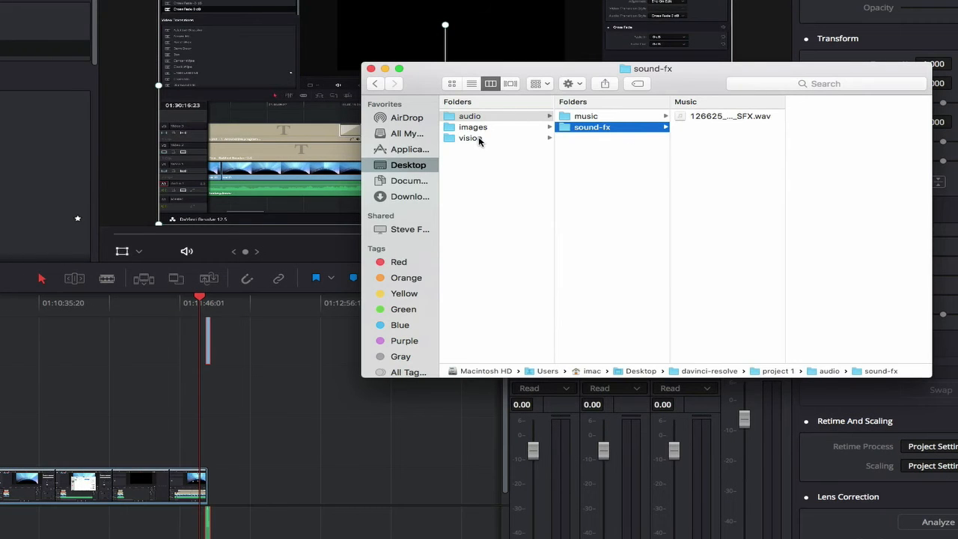
Add 3-divinci-section1 from the vision folder's screen-recordings to the timeline directly after the 2-davinci-introduction clip and play the join
{"action": "left_click", "coordinate": [479, 140]}
{"action": "left_click", "coordinate": [603, 139]}
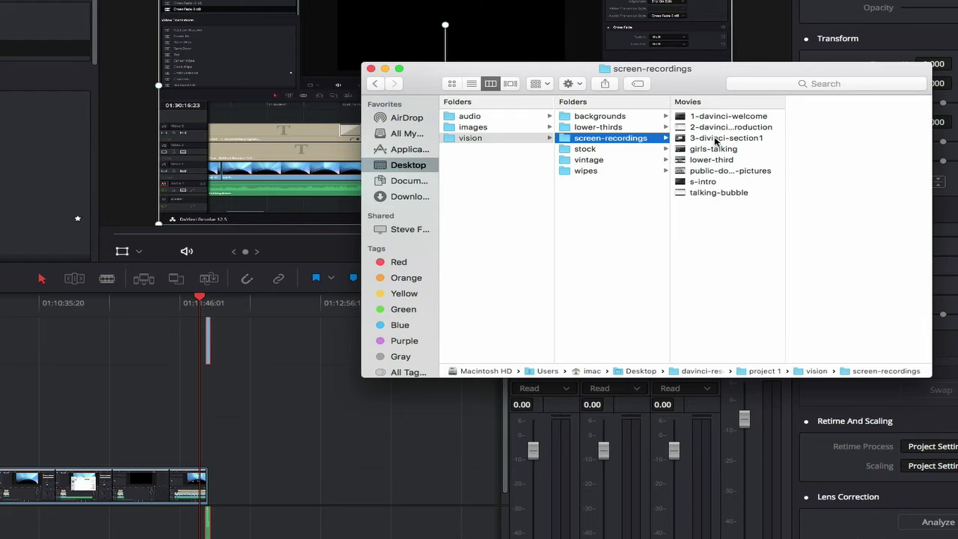
{"action": "left_click", "coordinate": [716, 139]}
{"action": "left_click_drag", "start_coordinate": [716, 140], "coordinate": [212, 489]}
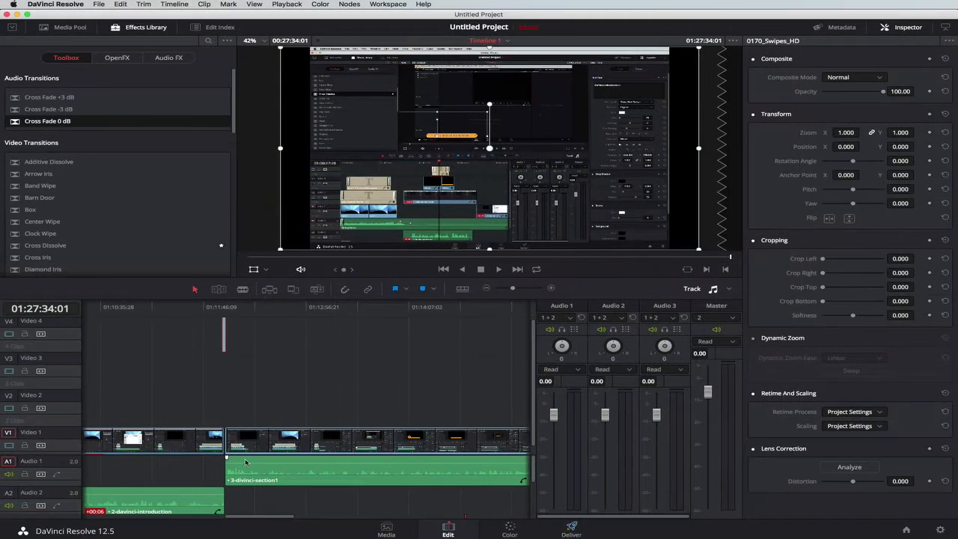
{"action": "left_click", "coordinate": [217, 310]}
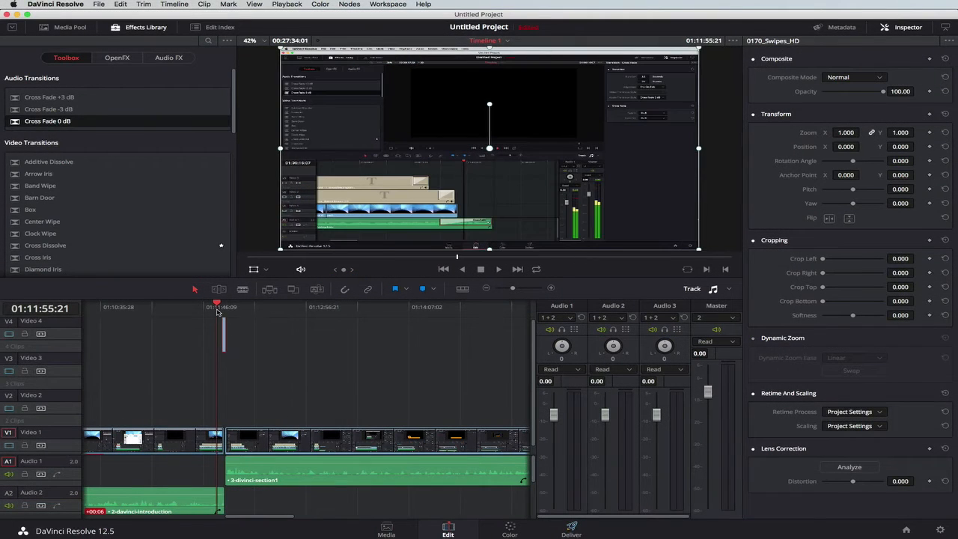
{"action": "key", "text": "space"}
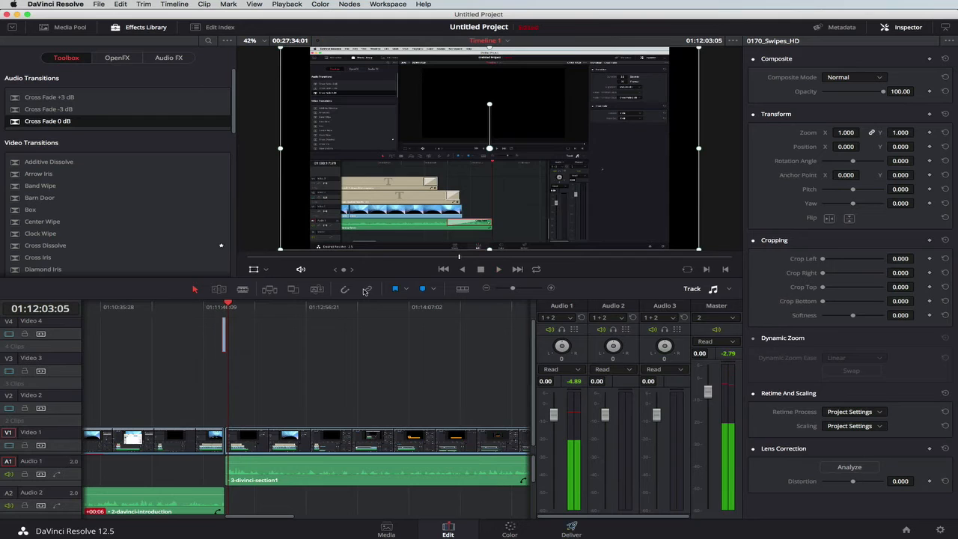
Set the scaling of the 3-divinci-section1 video to Stretch and replay the swipe transition leading into it
{"action": "left_click", "coordinate": [318, 446]}
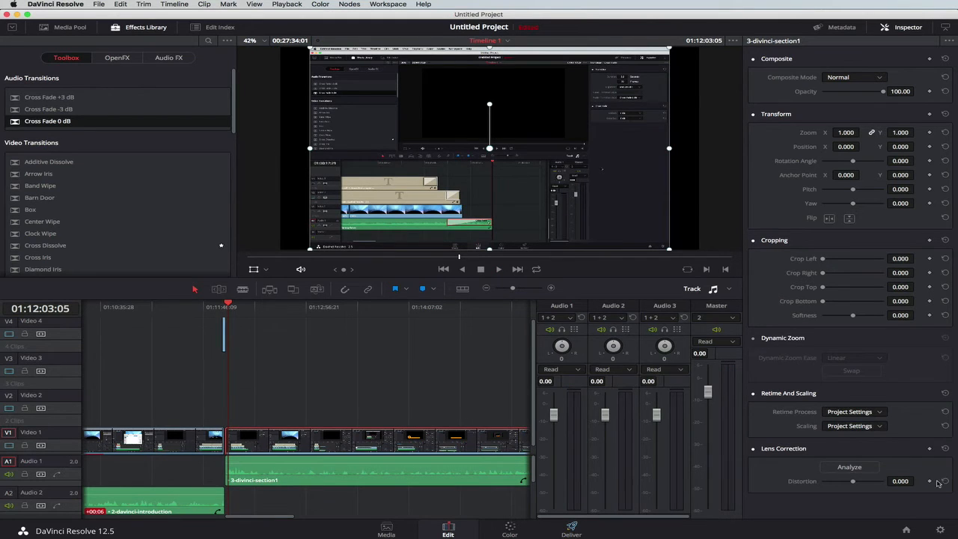
{"action": "left_click", "coordinate": [843, 426]}
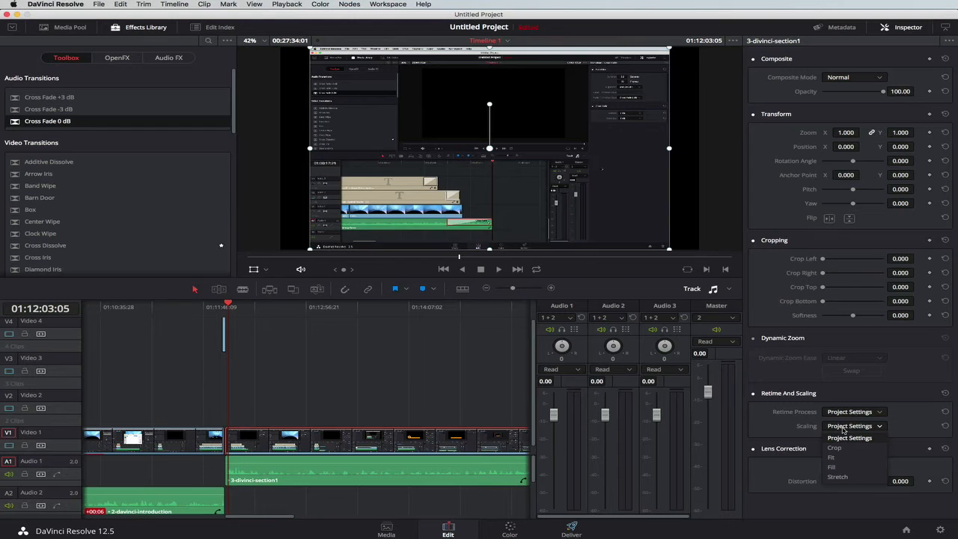
{"action": "left_click", "coordinate": [838, 477]}
{"action": "scroll", "coordinate": [238, 371], "scroll_direction": "left", "scroll_amount": 3}
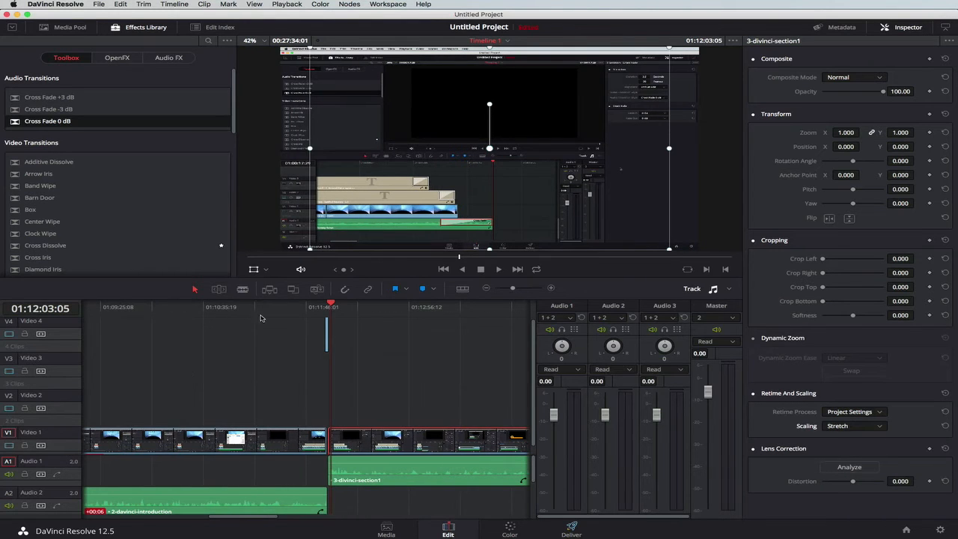
{"action": "left_click", "coordinate": [324, 302]}
{"action": "key", "text": "space"}
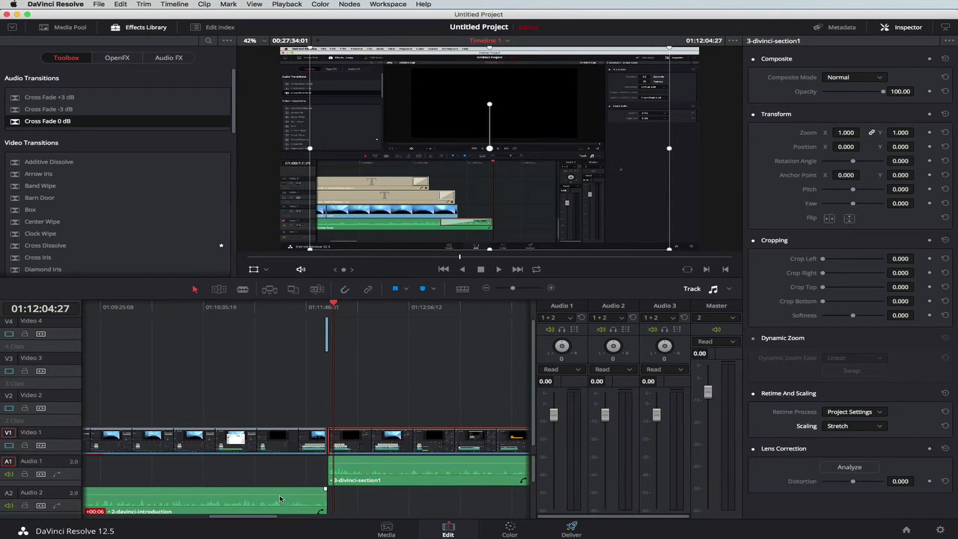
Move the 3-divinci-section1 audio down to the Audio 2 track behind the 2-davinci-introduction audio
{"action": "scroll", "coordinate": [228, 474], "scroll_direction": "left", "scroll_amount": 15}
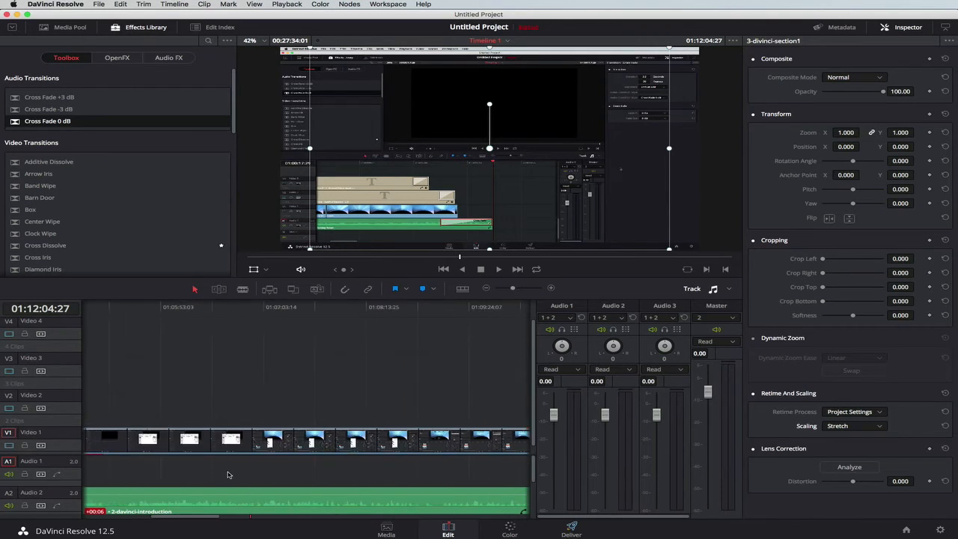
{"action": "scroll", "coordinate": [228, 474], "scroll_direction": "right", "scroll_amount": 2}
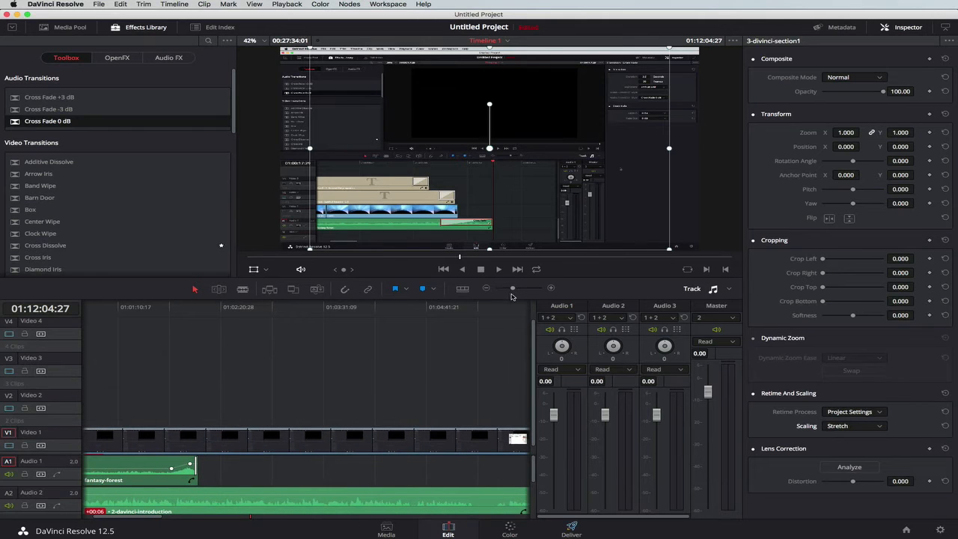
{"action": "left_click_drag", "start_coordinate": [512, 295], "coordinate": [501, 292]}
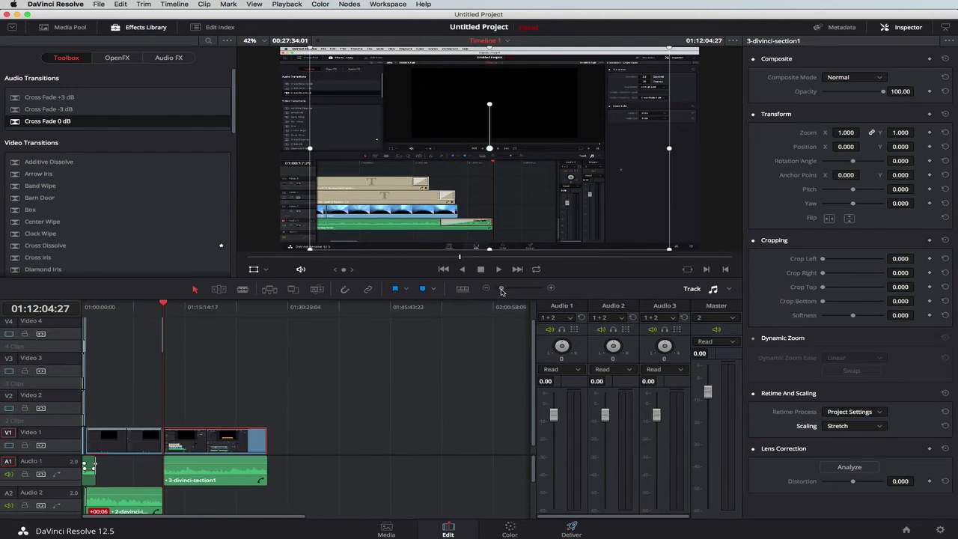
{"action": "left_click_drag", "start_coordinate": [164, 306], "coordinate": [88, 307]}
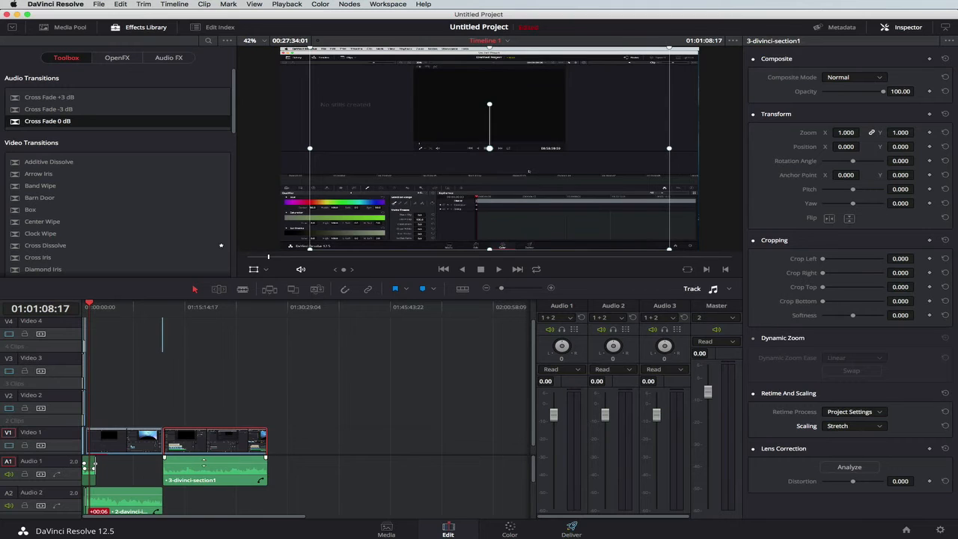
{"action": "left_click_drag", "start_coordinate": [201, 463], "coordinate": [200, 494]}
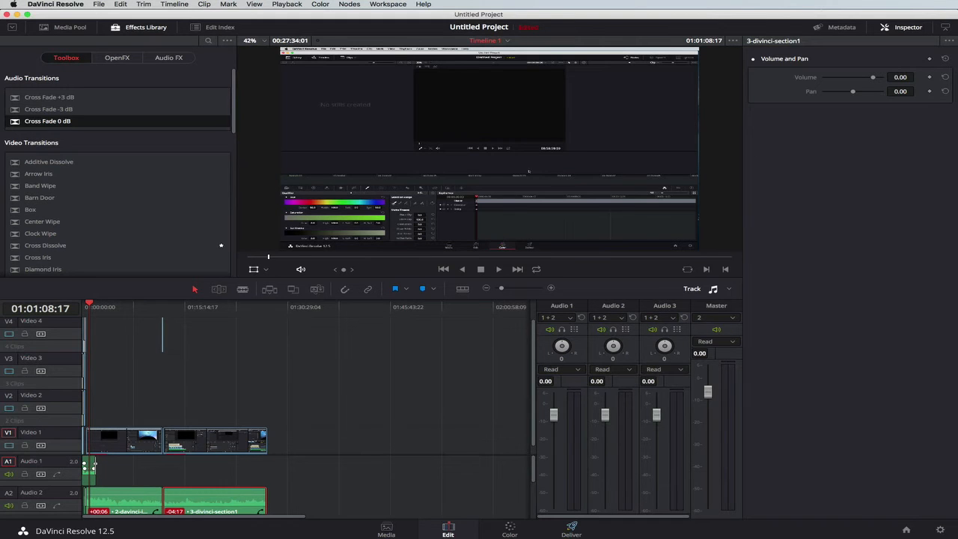
Preview Energy of Beauty.wav in Finder's audio music folder and add it to Audio 1 after the fantasy-forest music
{"action": "key", "text": "super+Tab"}
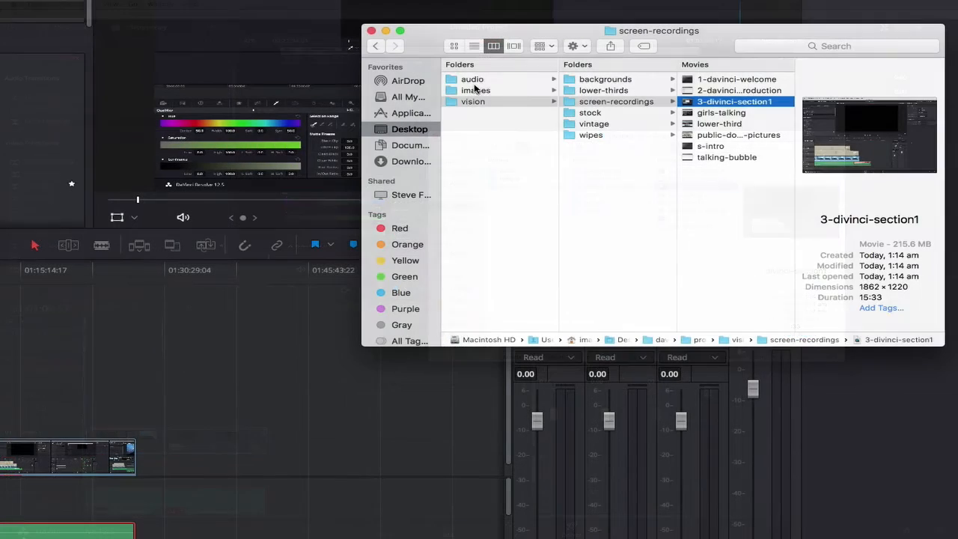
{"action": "left_click", "coordinate": [514, 170]}
{"action": "left_click", "coordinate": [483, 82]}
{"action": "left_click", "coordinate": [598, 80]}
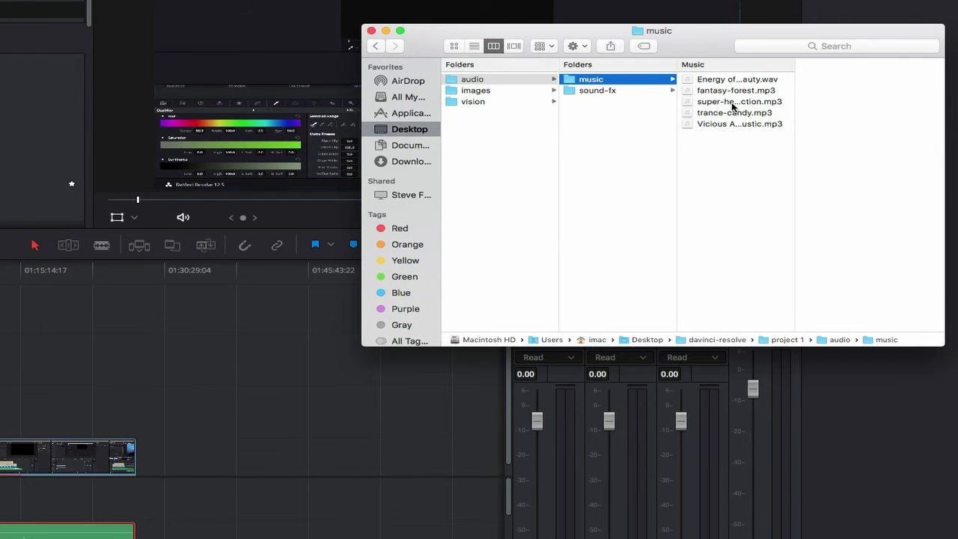
{"action": "left_click", "coordinate": [737, 81]}
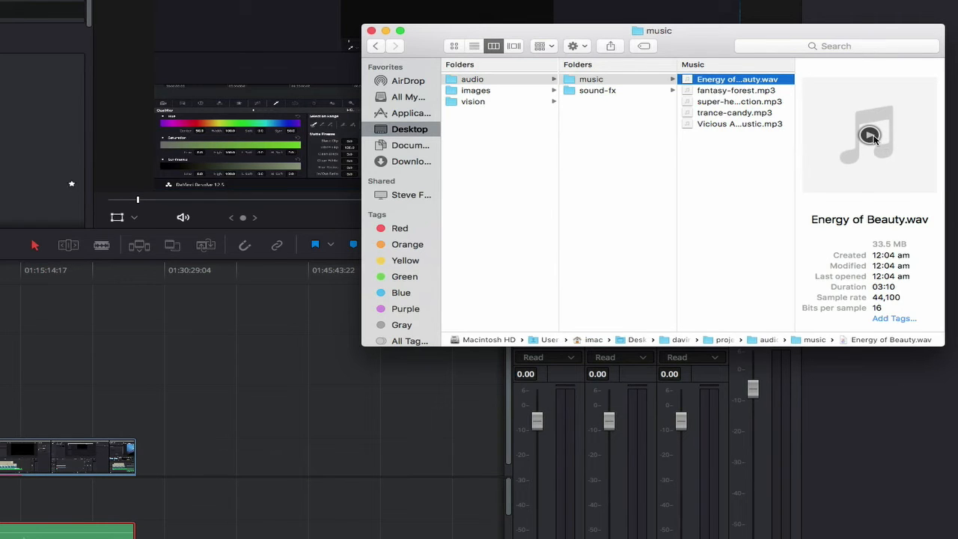
{"action": "left_click", "coordinate": [870, 135]}
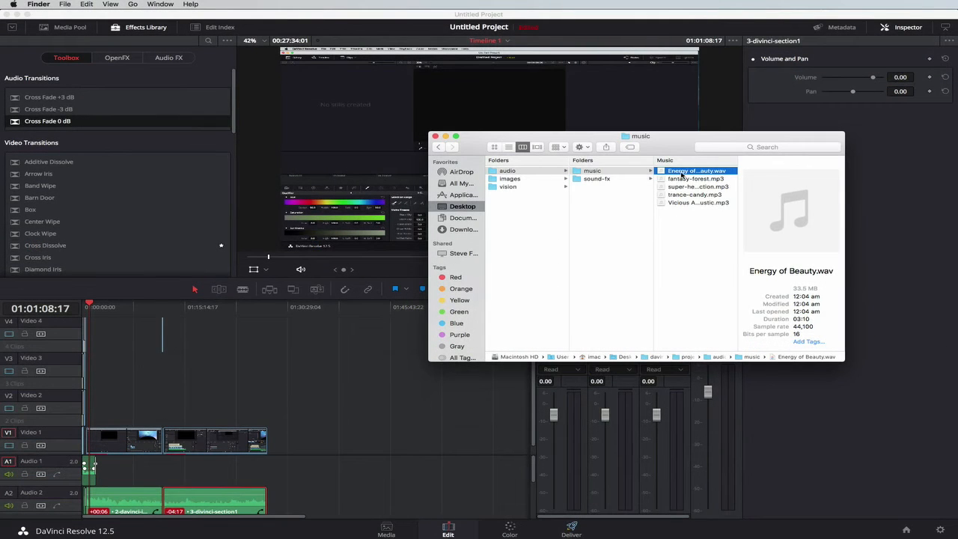
{"action": "left_click_drag", "start_coordinate": [676, 179], "coordinate": [97, 464]}
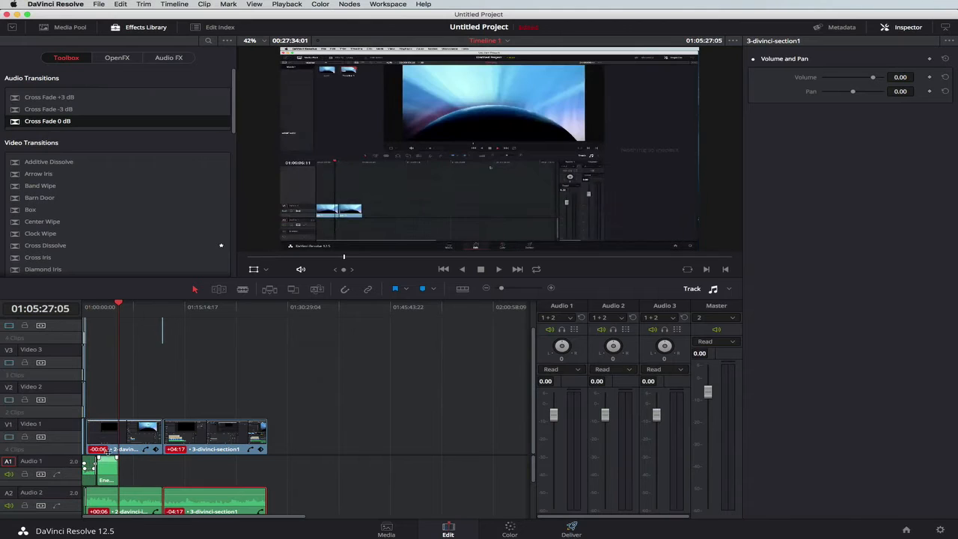
Move the Energy of Beauty music back against the end of the fantasy-forest clip on Audio 1 and play the join
{"action": "left_click_drag", "start_coordinate": [116, 307], "coordinate": [93, 308]}
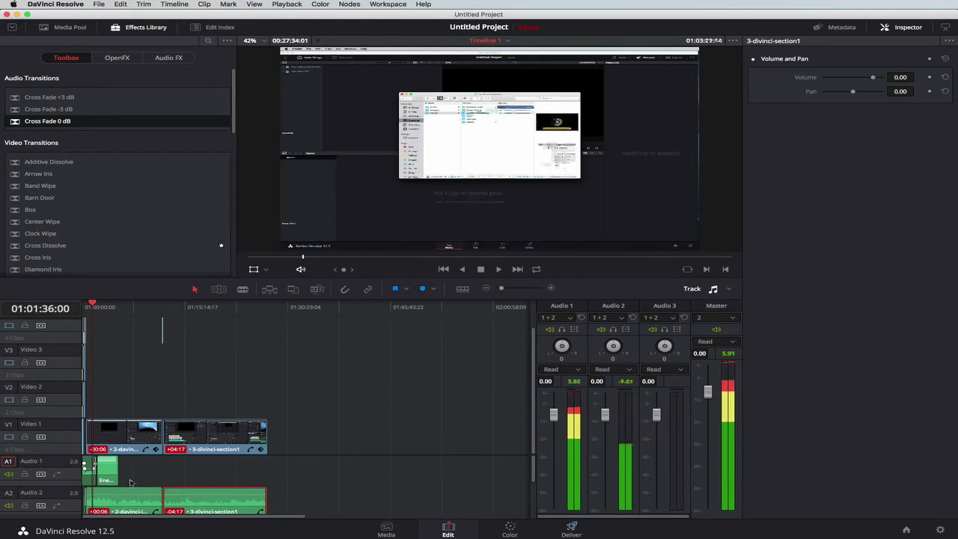
{"action": "left_click_drag", "start_coordinate": [502, 288], "coordinate": [514, 290]}
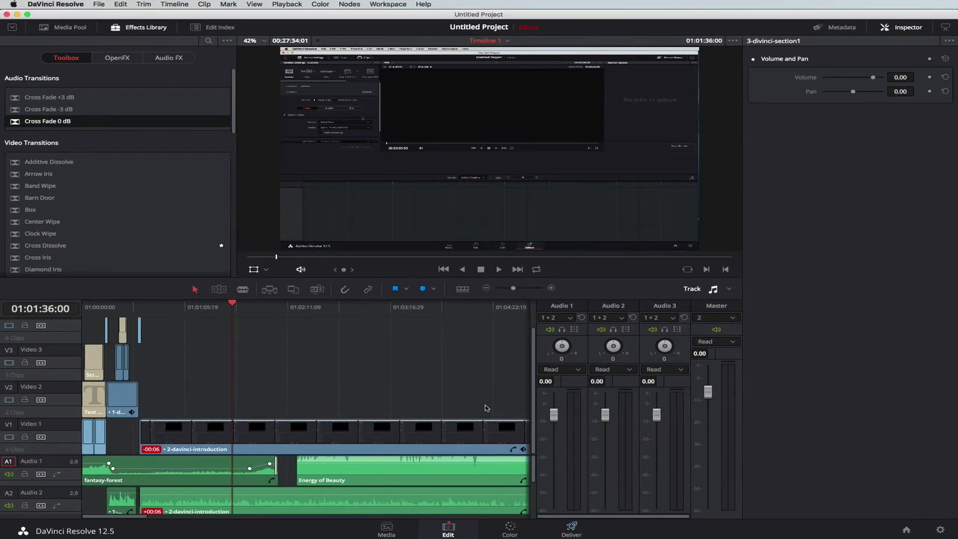
{"action": "left_click_drag", "start_coordinate": [349, 472], "coordinate": [333, 474]}
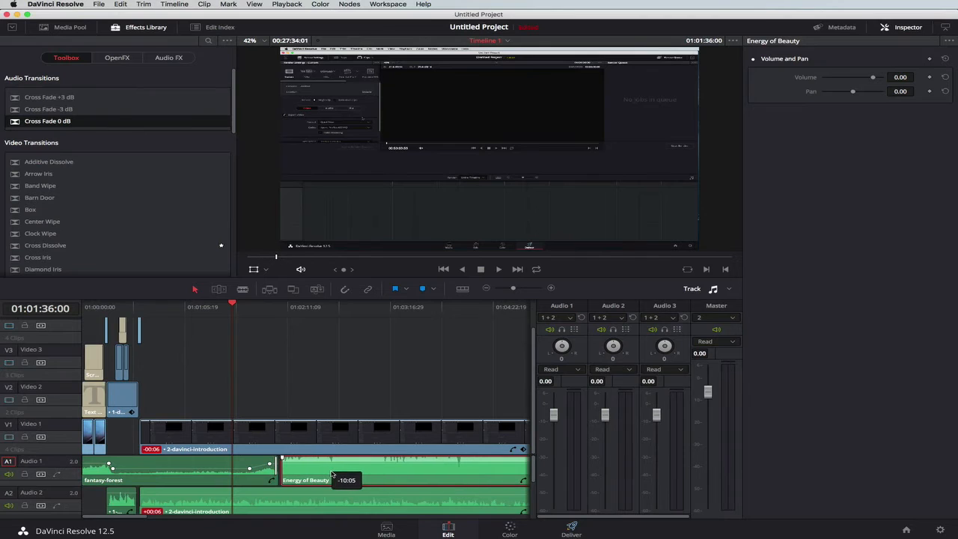
{"action": "left_click_drag", "start_coordinate": [331, 474], "coordinate": [329, 474]}
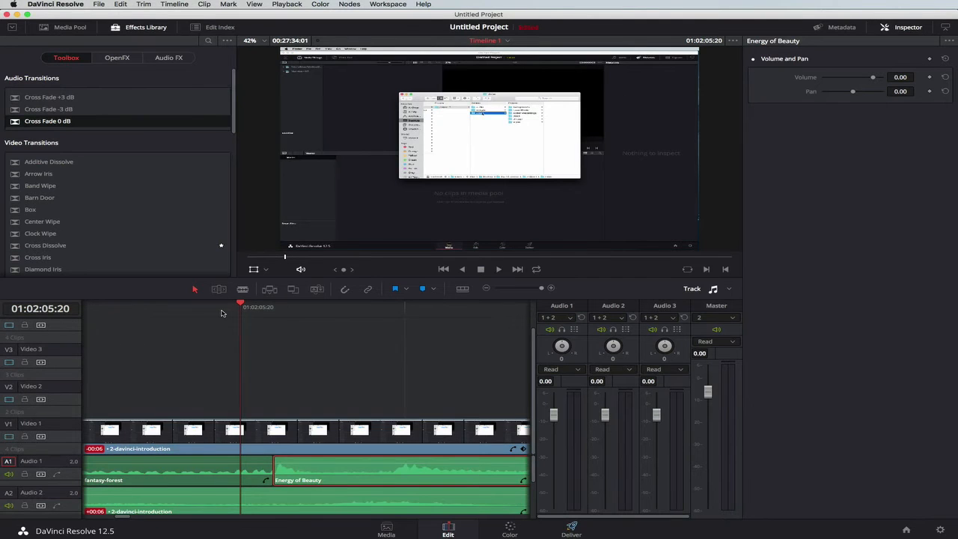
{"action": "key", "text": "Left"}
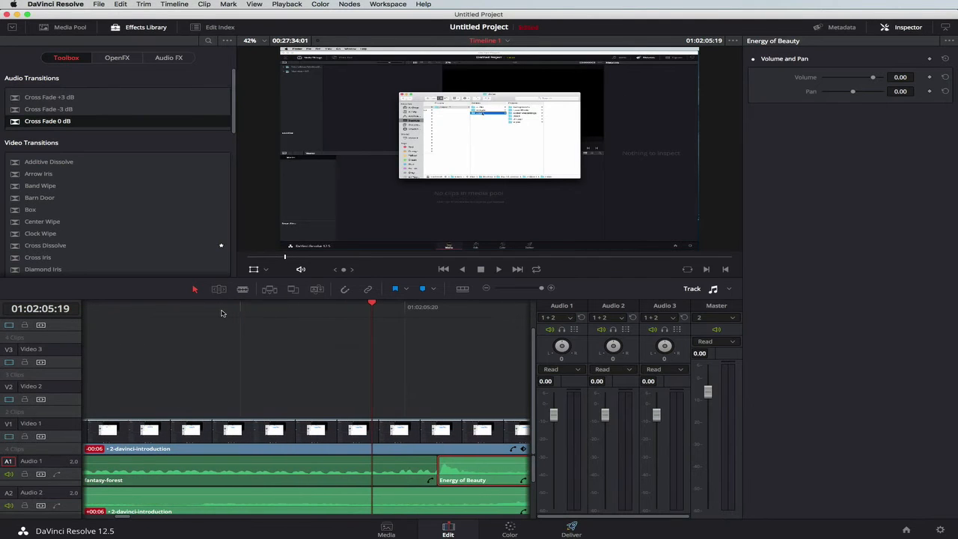
{"action": "key", "text": "space"}
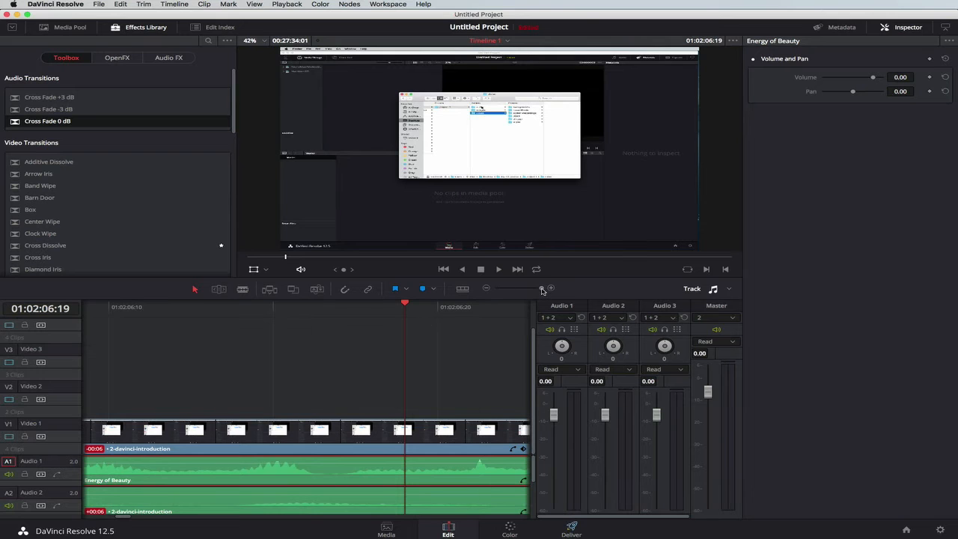
Play the passage around the join between fantasy-forest and Energy of Beauty to compare the music level with the narration
{"action": "left_click_drag", "start_coordinate": [542, 289], "coordinate": [524, 289]}
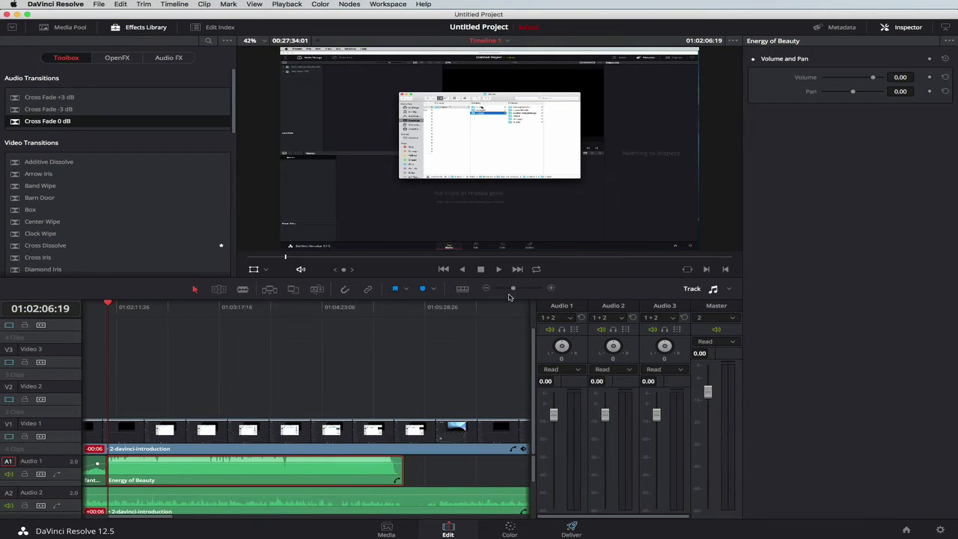
{"action": "scroll", "coordinate": [119, 386], "scroll_direction": "left", "scroll_amount": 5}
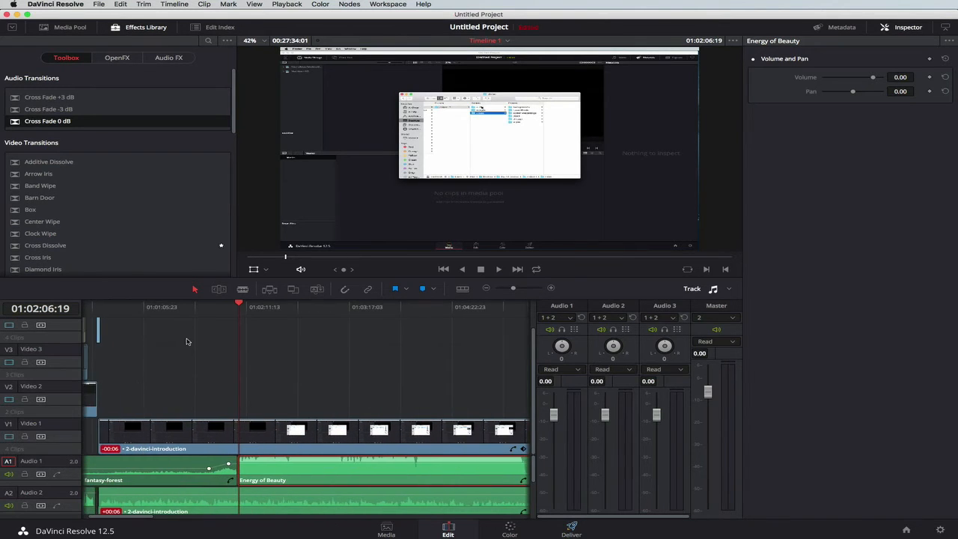
{"action": "left_click", "coordinate": [214, 312]}
{"action": "scroll", "coordinate": [215, 313], "scroll_direction": "left", "scroll_amount": 2}
{"action": "key", "text": "space"}
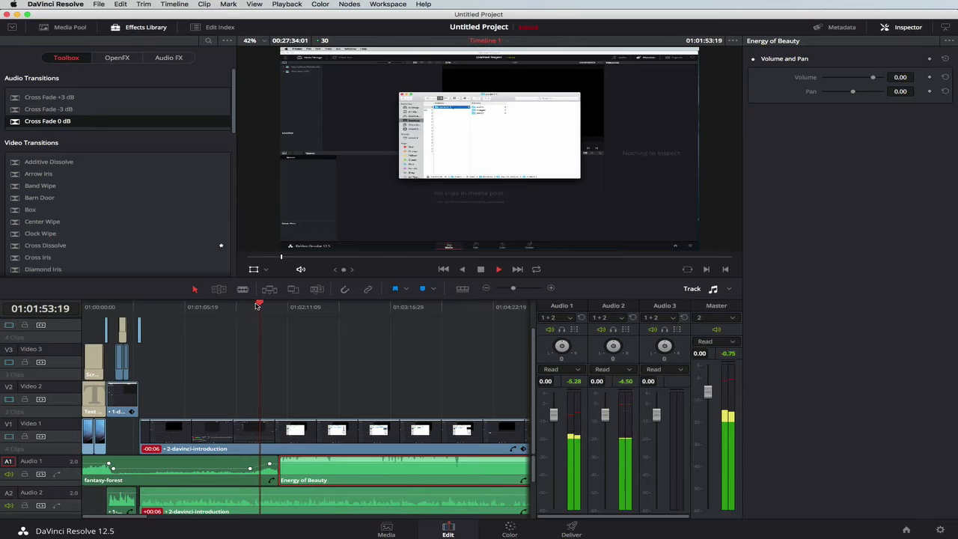
{"action": "key", "text": "space"}
{"action": "left_click_drag", "start_coordinate": [262, 306], "coordinate": [275, 305]}
{"action": "key", "text": "space"}
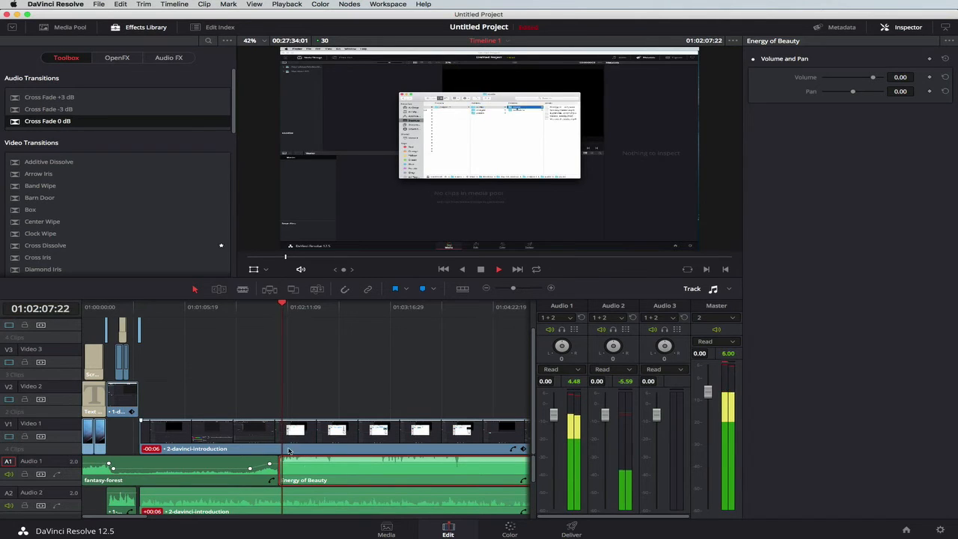
{"action": "key", "text": "space"}
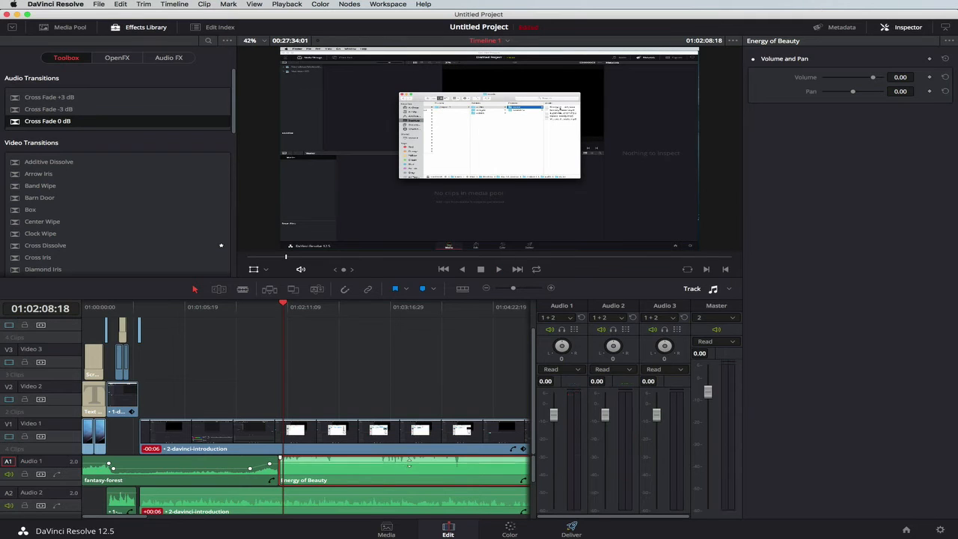
Lower the Energy of Beauty clip's volume to -13.95 and replay the music change from about 01:02:03:23
{"action": "left_click_drag", "start_coordinate": [408, 462], "coordinate": [409, 466]}
{"action": "left_click_drag", "start_coordinate": [285, 304], "coordinate": [276, 305]}
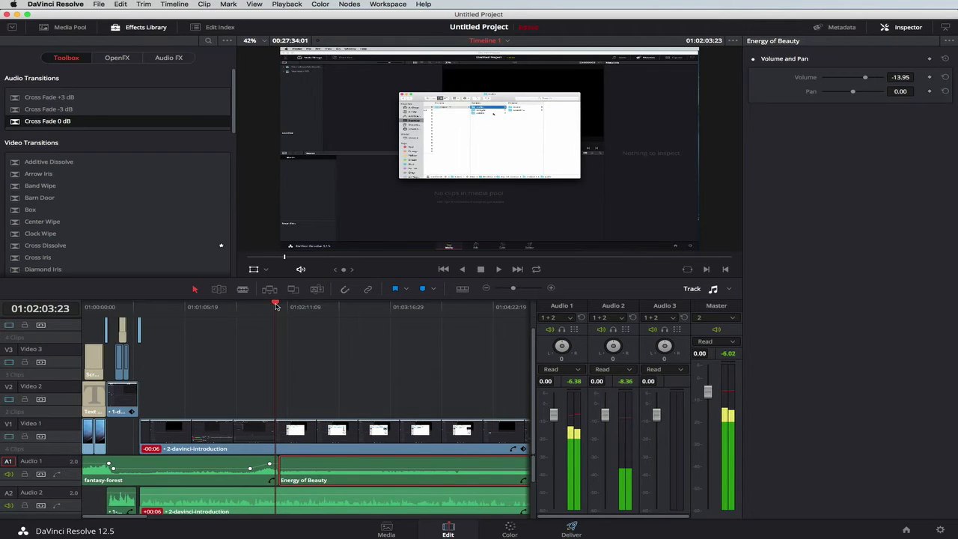
{"action": "key", "text": "space"}
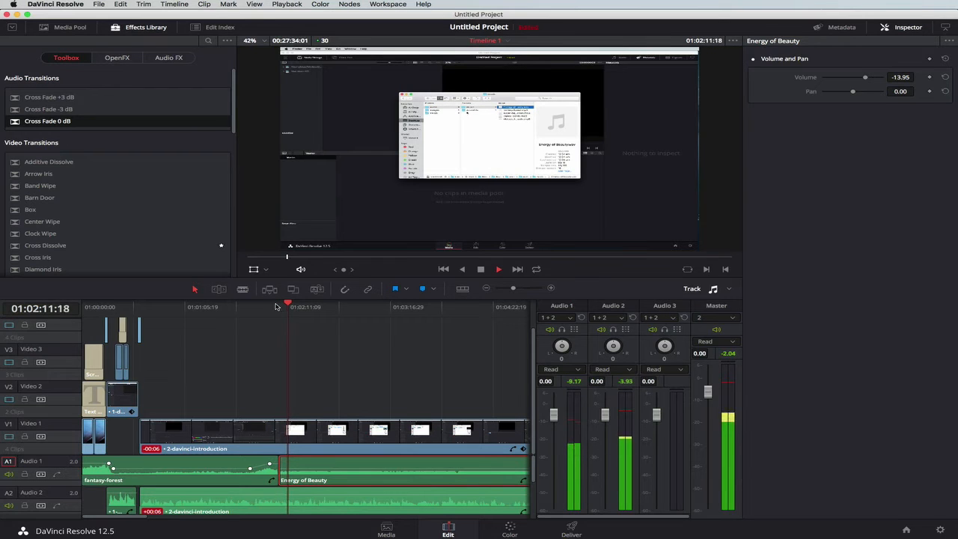
{"action": "key", "text": "space"}
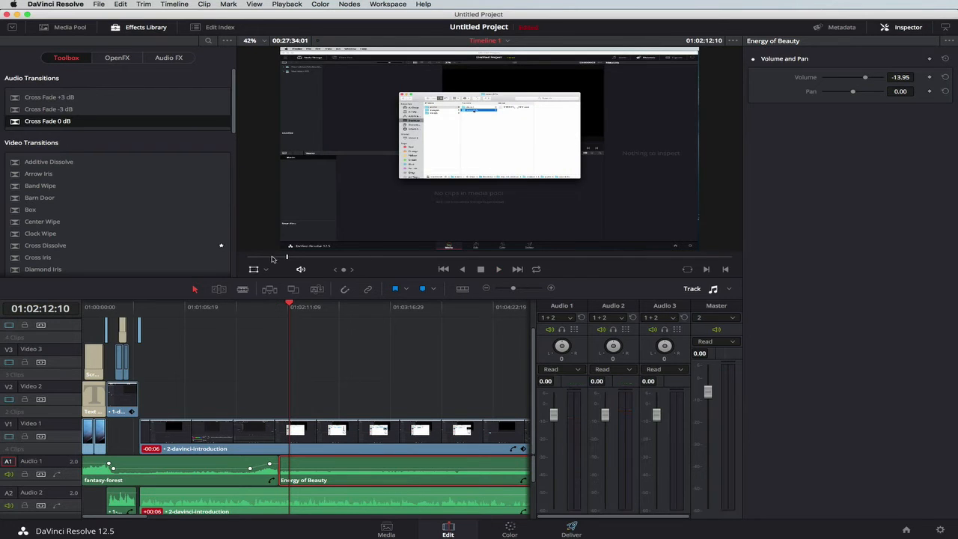
Paste copies of the Energy of Beauty music end to end on Audio 1 from 01:05:12:16 until they cover the 3-divinci-section1 clip
{"action": "left_click_drag", "start_coordinate": [514, 291], "coordinate": [507, 293]}
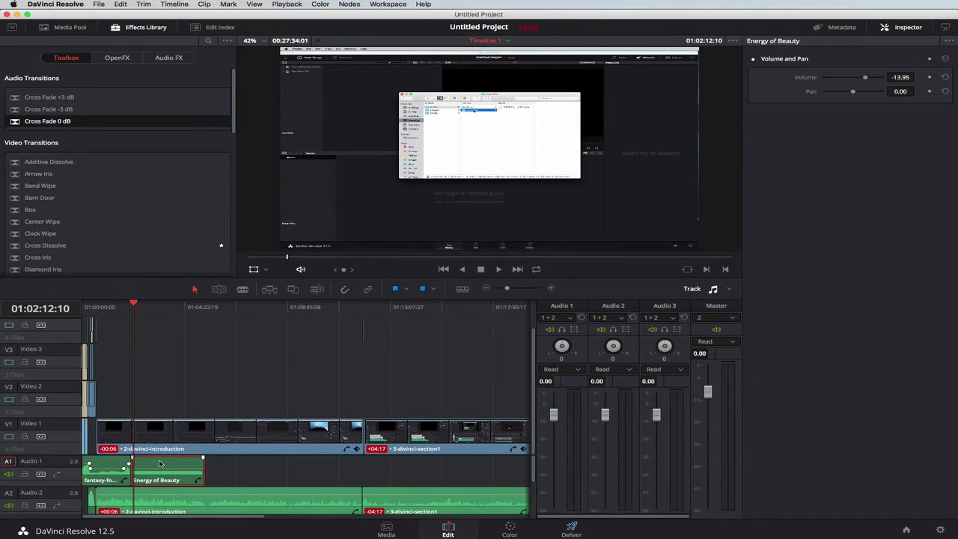
{"action": "left_click", "coordinate": [210, 310]}
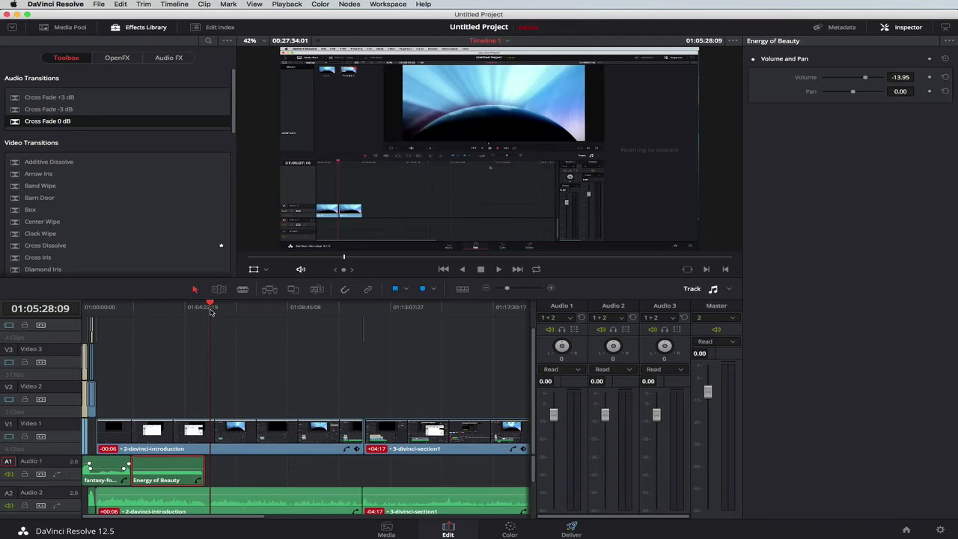
{"action": "left_click_drag", "start_coordinate": [213, 307], "coordinate": [205, 307]}
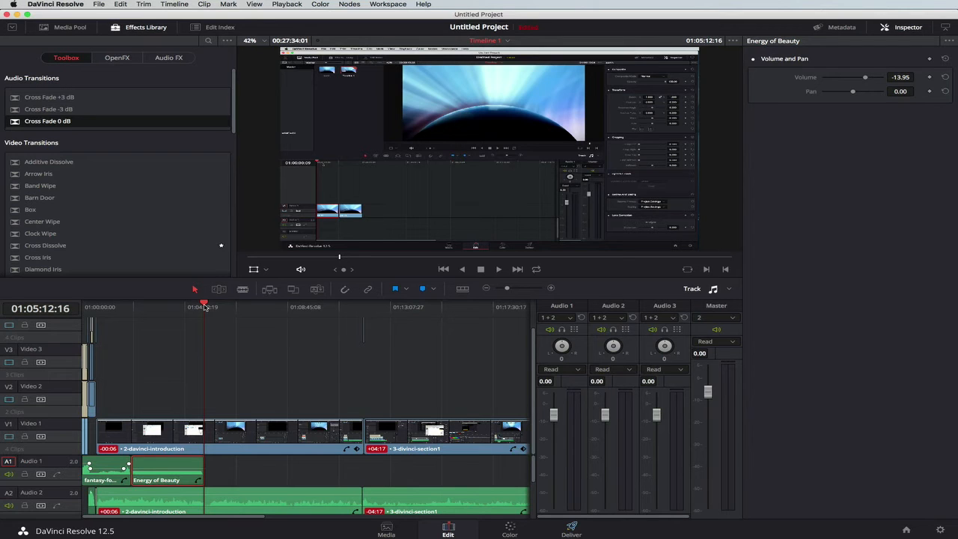
{"action": "key", "text": "super+v"}
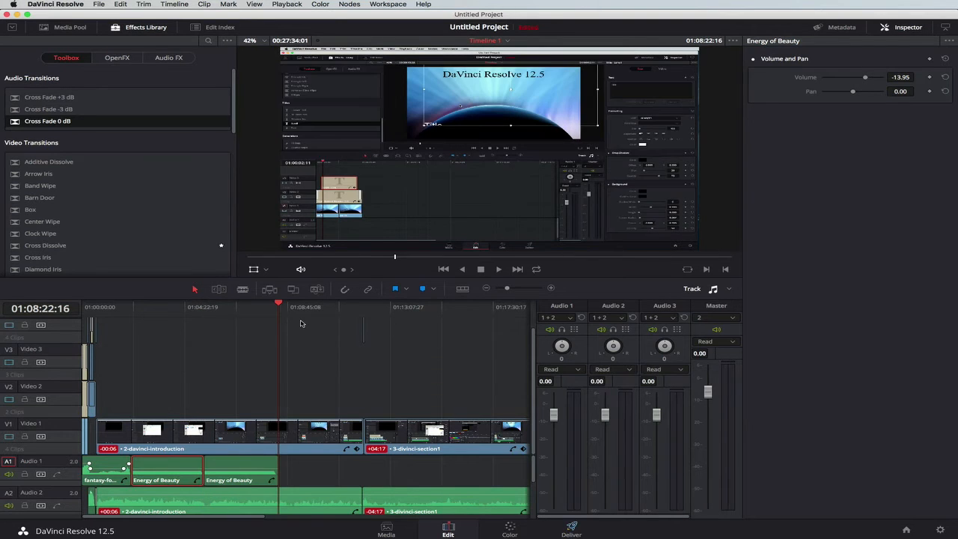
{"action": "key", "text": "super+v"}
{"action": "key", "text": "super+v"}
{"action": "key", "text": "super+v"}
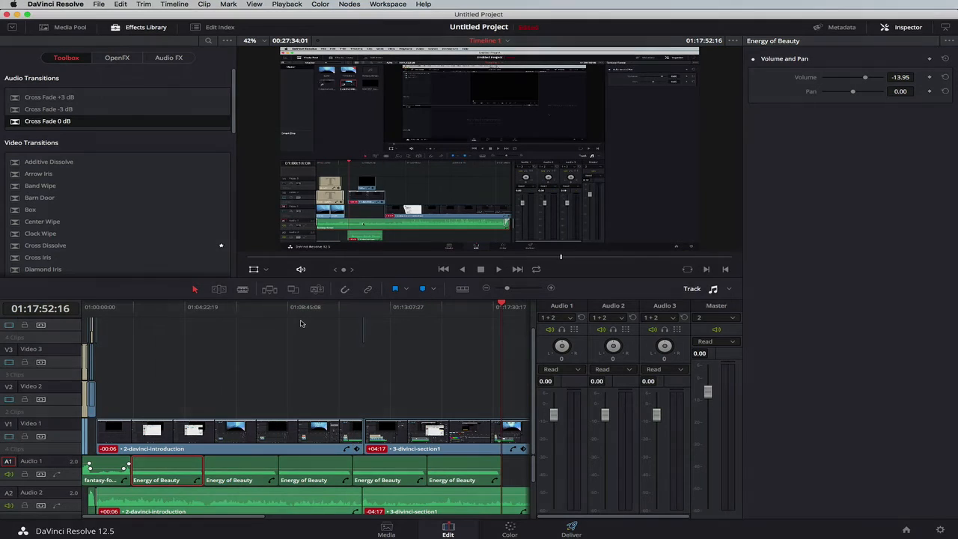
{"action": "key", "text": "super+v"}
{"action": "key", "text": "super+v"}
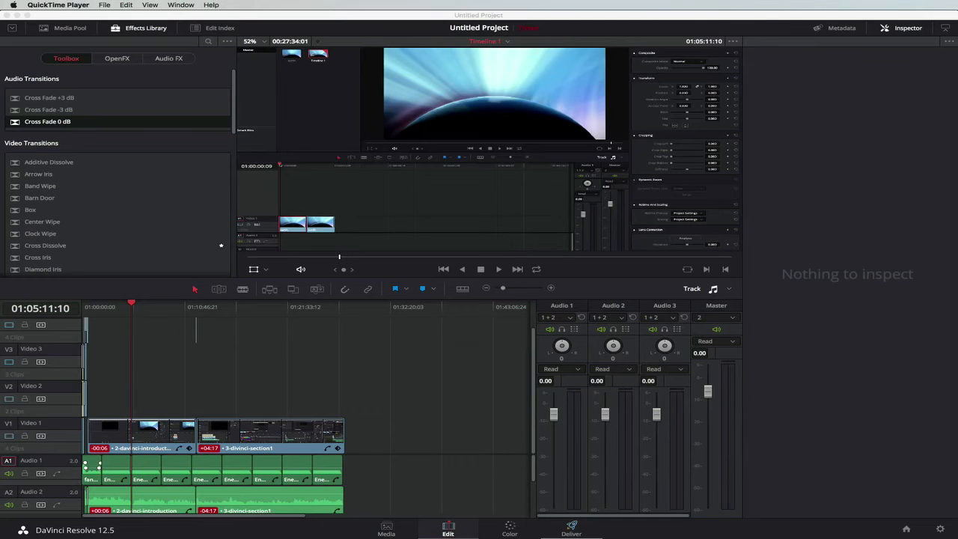
Add 4-davinci-section2 from Finder's vision screen-recordings folder to the timeline, directly after the 3-divinci-section1 clip on Video 1
{"action": "key", "text": "super+Tab"}
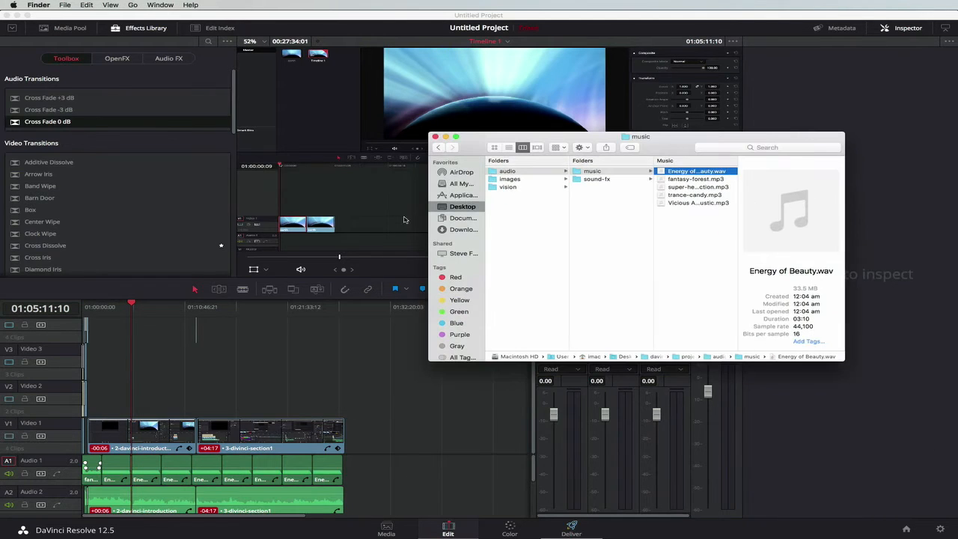
{"action": "left_click", "coordinate": [506, 188]}
{"action": "left_click", "coordinate": [603, 187]}
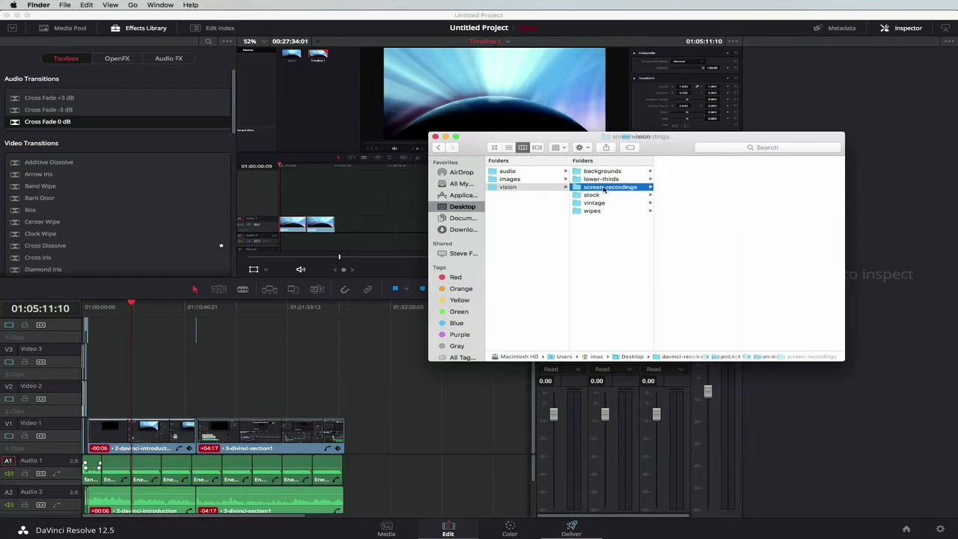
{"action": "left_click", "coordinate": [681, 197]}
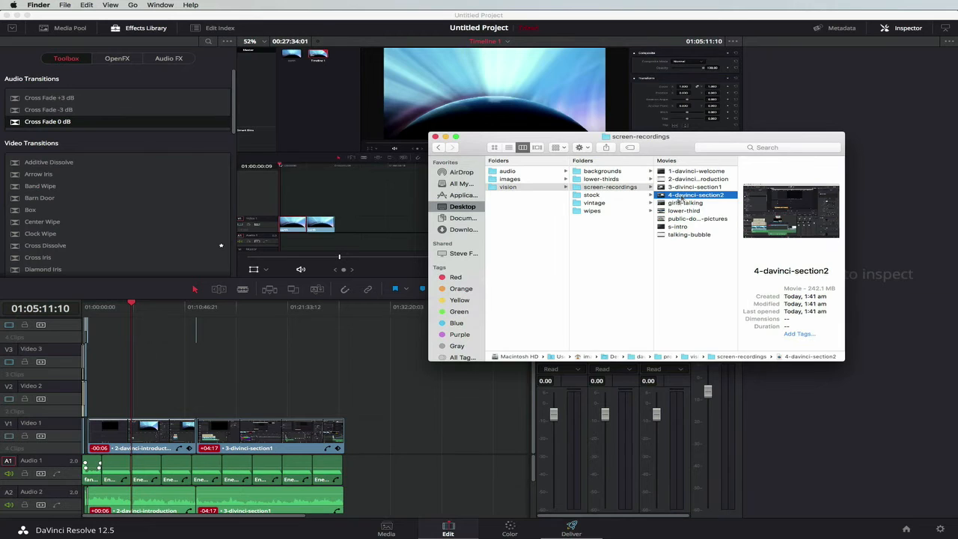
{"action": "left_click_drag", "start_coordinate": [679, 200], "coordinate": [346, 459]}
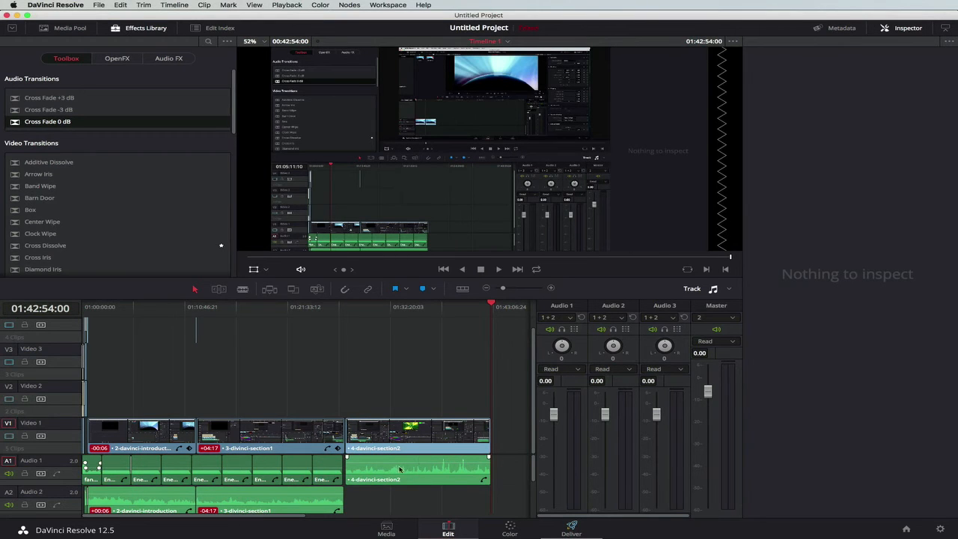
Move the 4-davinci-section2 audio down to Audio 2 and shift the whole clip later, leaving a gap after 3-divinci-section1
{"action": "left_click_drag", "start_coordinate": [408, 486], "coordinate": [428, 503]}
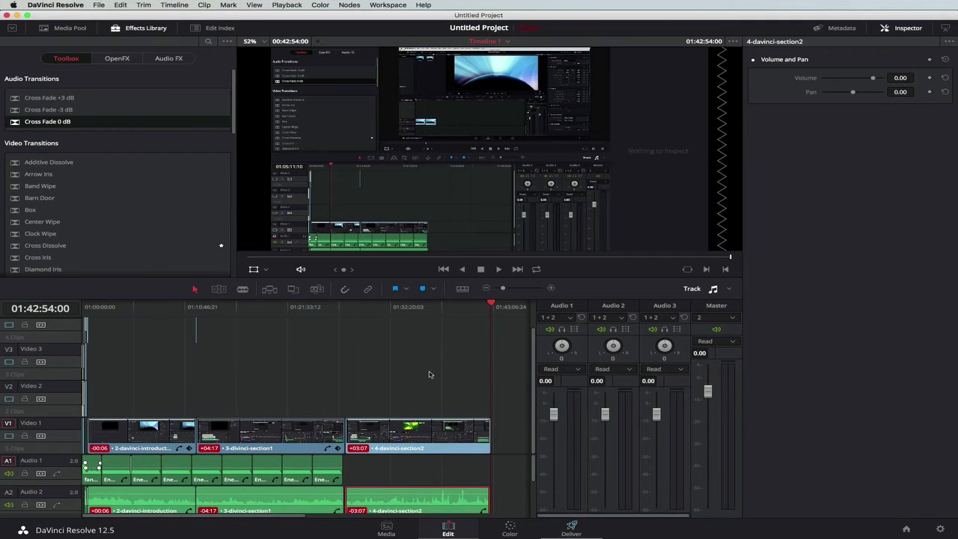
{"action": "left_click", "coordinate": [404, 430]}
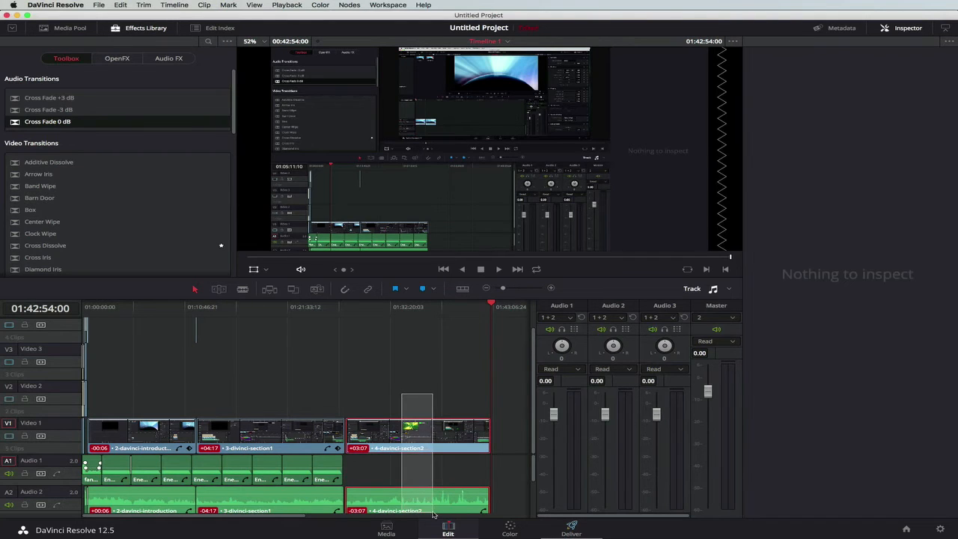
{"action": "left_click_drag", "start_coordinate": [384, 501], "coordinate": [413, 502]}
Add 044571426-high-school-students-cafeteria_prores.mov from Finder's vision vintage folder to Video 2, at the start of the gap after 3-divinci-section1
{"action": "key", "text": "super+Tab"}
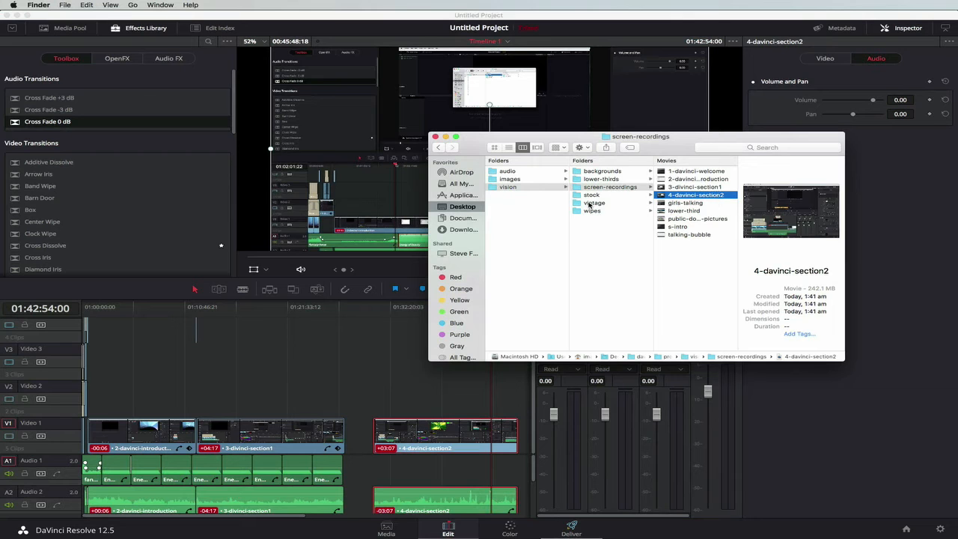
{"action": "left_click", "coordinate": [596, 203]}
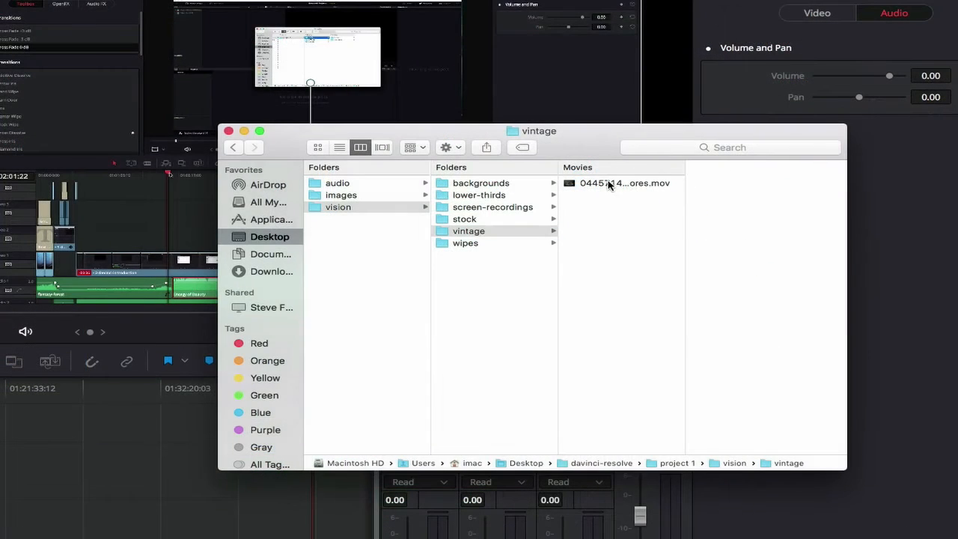
{"action": "left_click", "coordinate": [609, 185]}
{"action": "left_click_drag", "start_coordinate": [610, 185], "coordinate": [93, 514]}
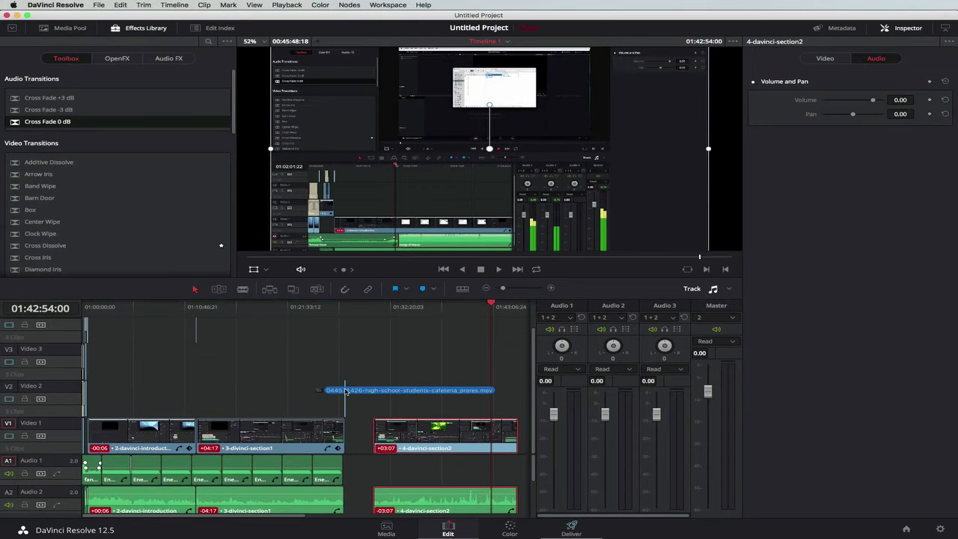
{"action": "left_click_drag", "start_coordinate": [346, 390], "coordinate": [346, 390]}
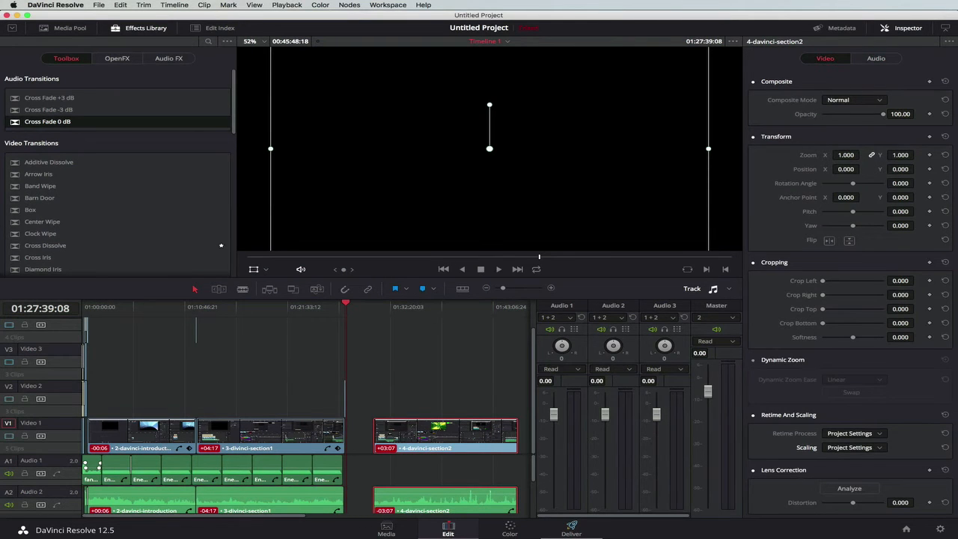
Import bubble-296488.png and bubble-309546.png from Finder's images bubbles folder into the project's media pool and return to the Edit page
{"action": "key", "text": "super+Tab"}
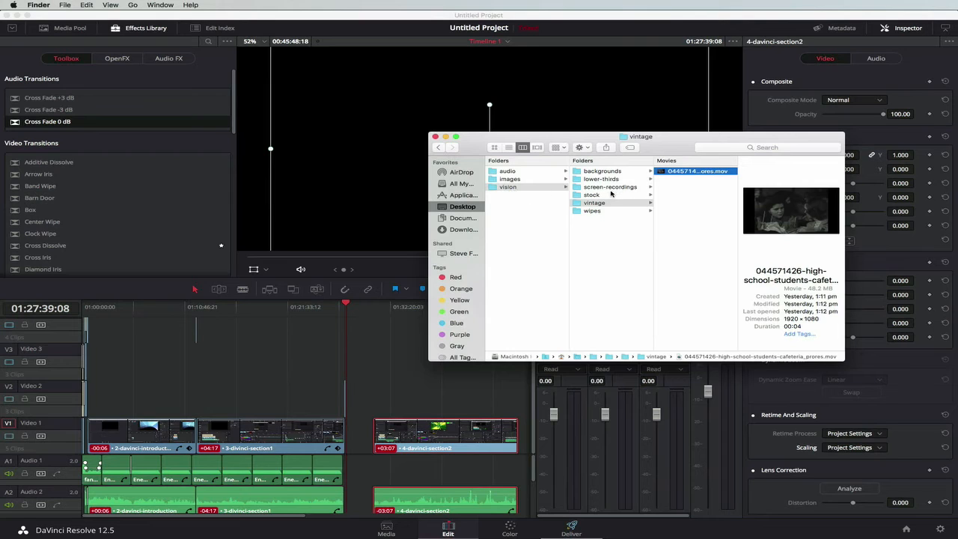
{"action": "left_click", "coordinate": [519, 179]}
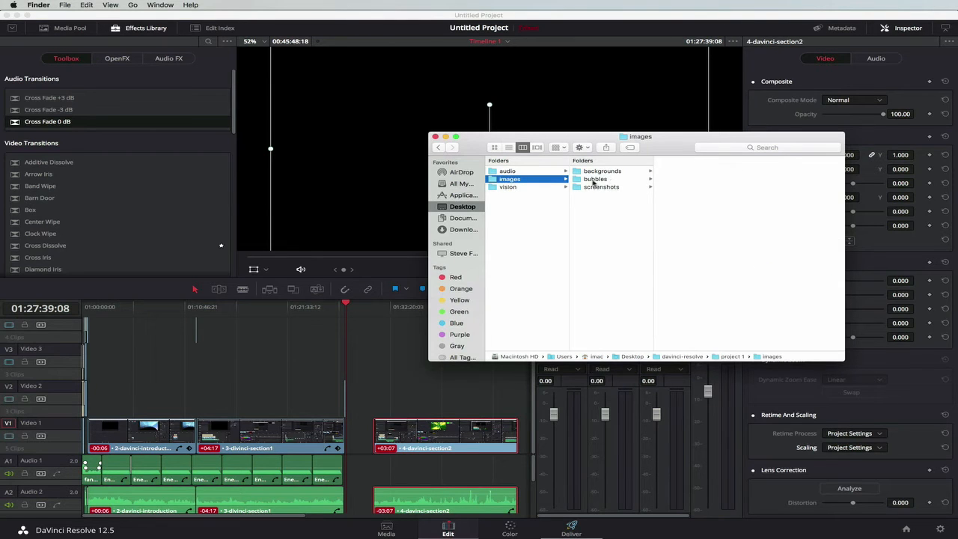
{"action": "left_click", "coordinate": [594, 180]}
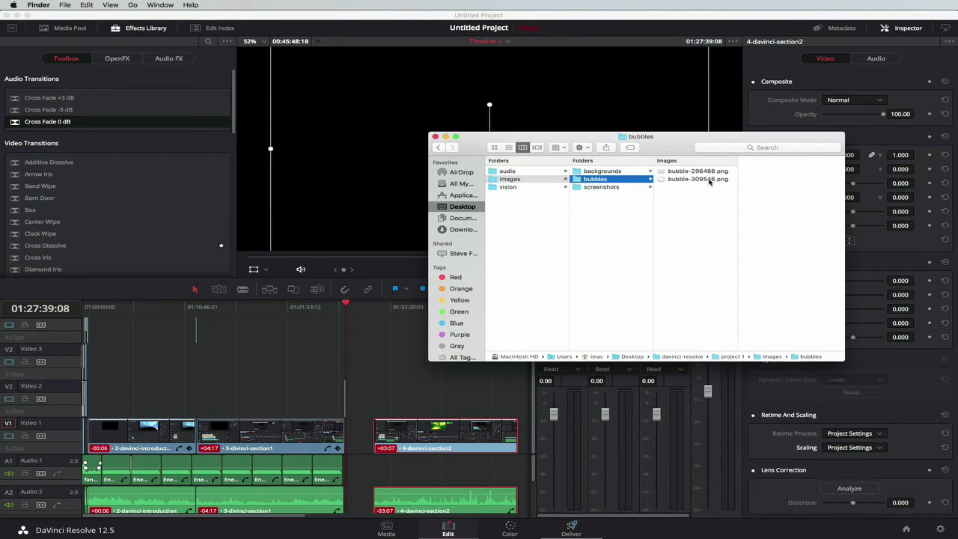
{"action": "left_click", "coordinate": [686, 171]}
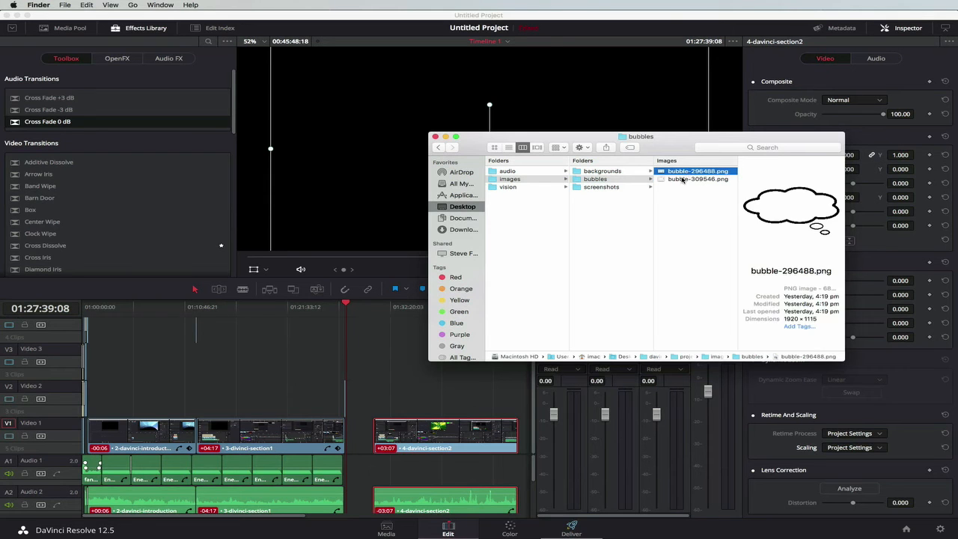
{"action": "left_click", "coordinate": [683, 179], "text": "shift"}
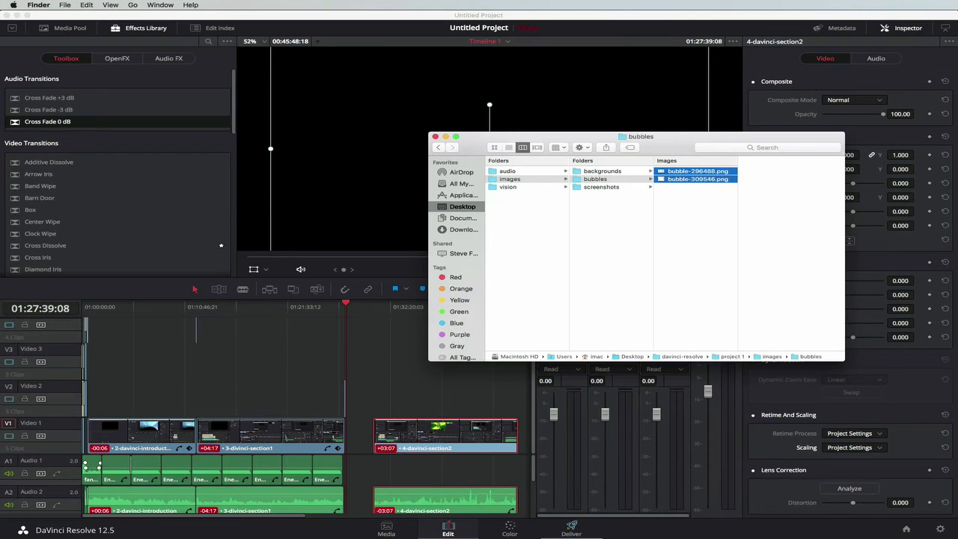
{"action": "left_click", "coordinate": [387, 532]}
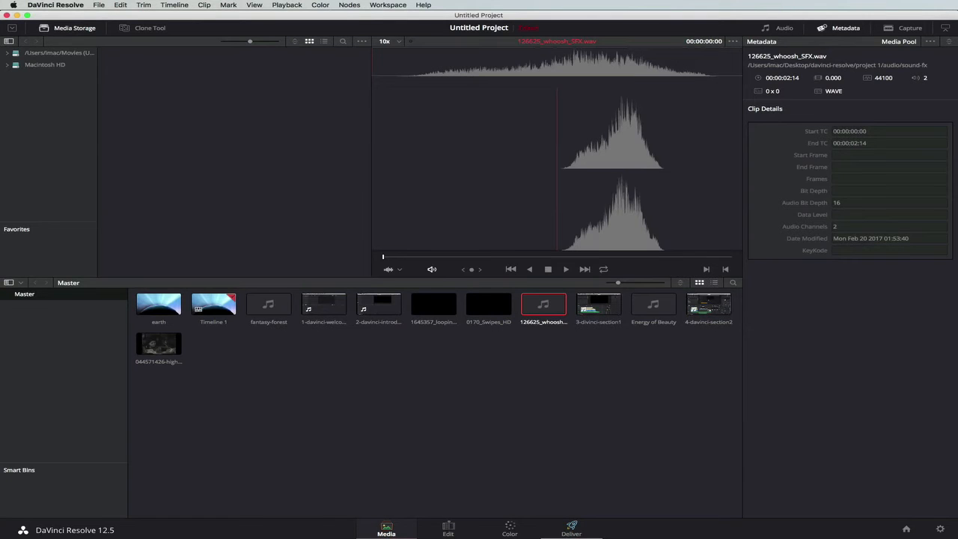
{"action": "key", "text": "super+Tab"}
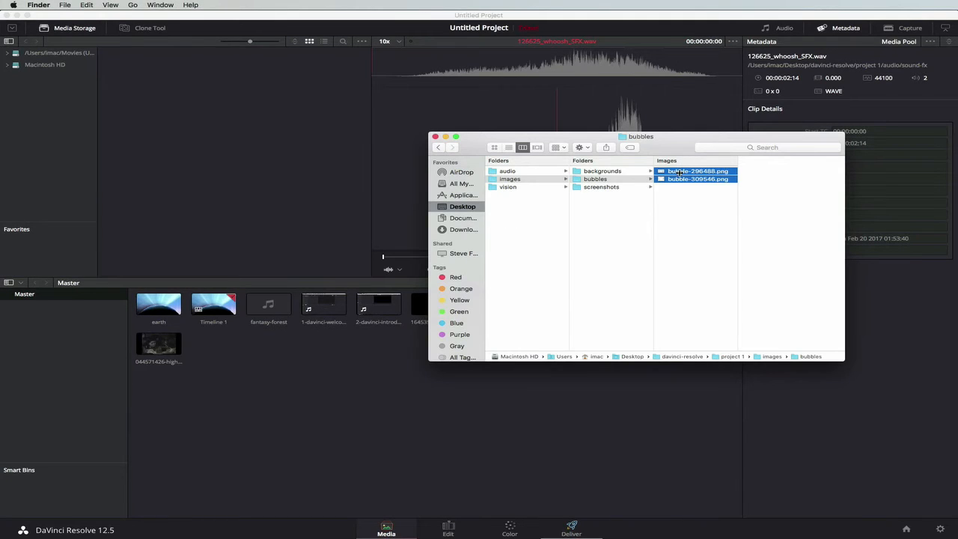
{"action": "left_click_drag", "start_coordinate": [678, 173], "coordinate": [229, 414]}
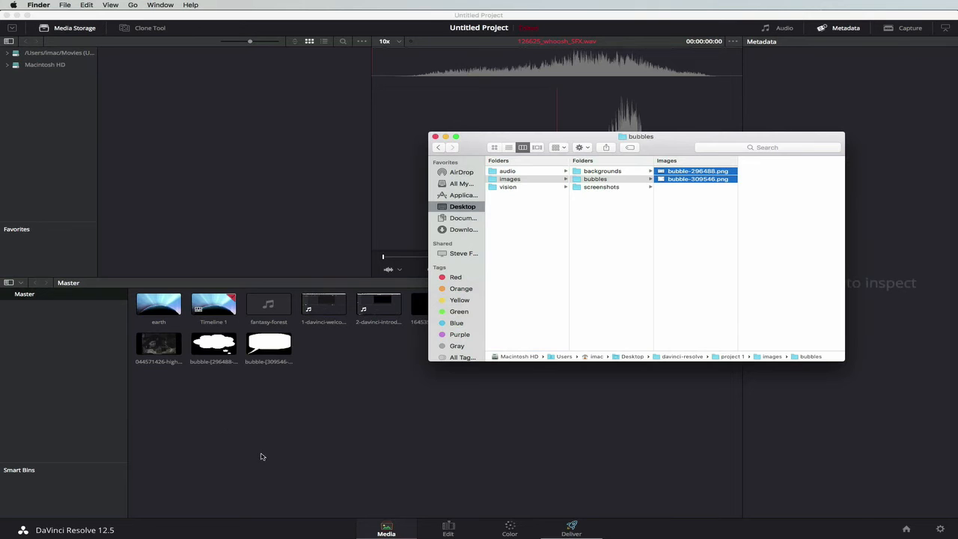
{"action": "left_click", "coordinate": [453, 533]}
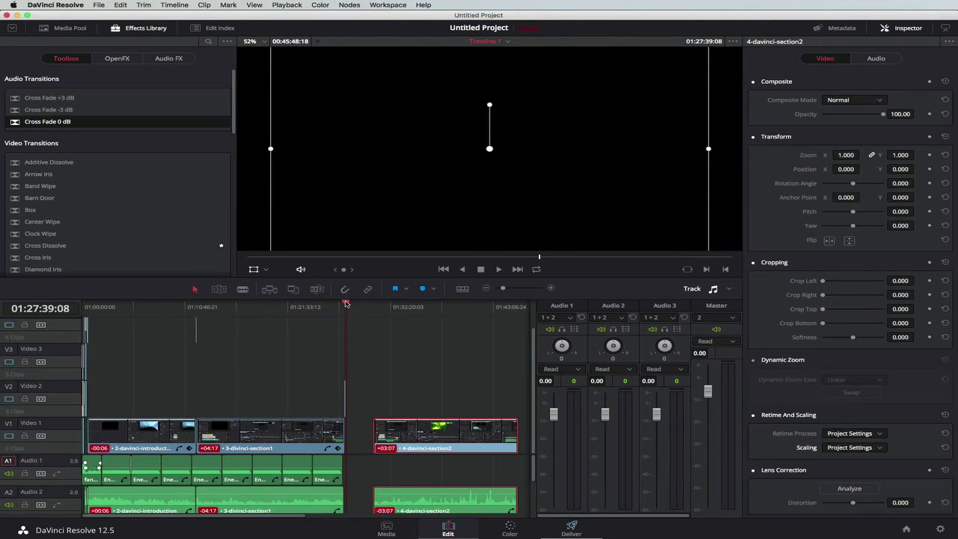
Select the high-school cafeteria clip on Video 2 and play from about 01:27:32:23 through the end of that clip
{"action": "left_click_drag", "start_coordinate": [345, 302], "coordinate": [342, 303]}
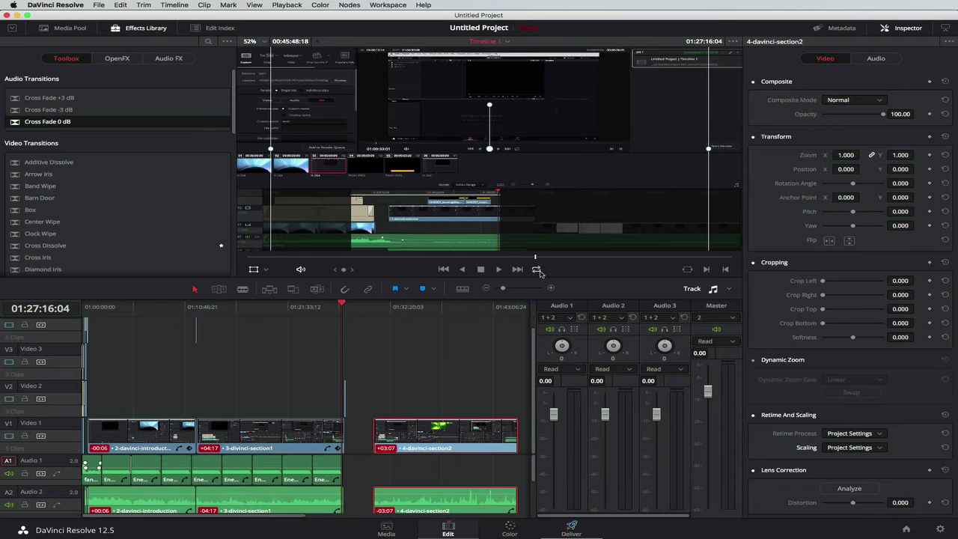
{"action": "left_click_drag", "start_coordinate": [508, 288], "coordinate": [517, 289]}
{"action": "left_click_drag", "start_coordinate": [401, 399], "coordinate": [396, 402]}
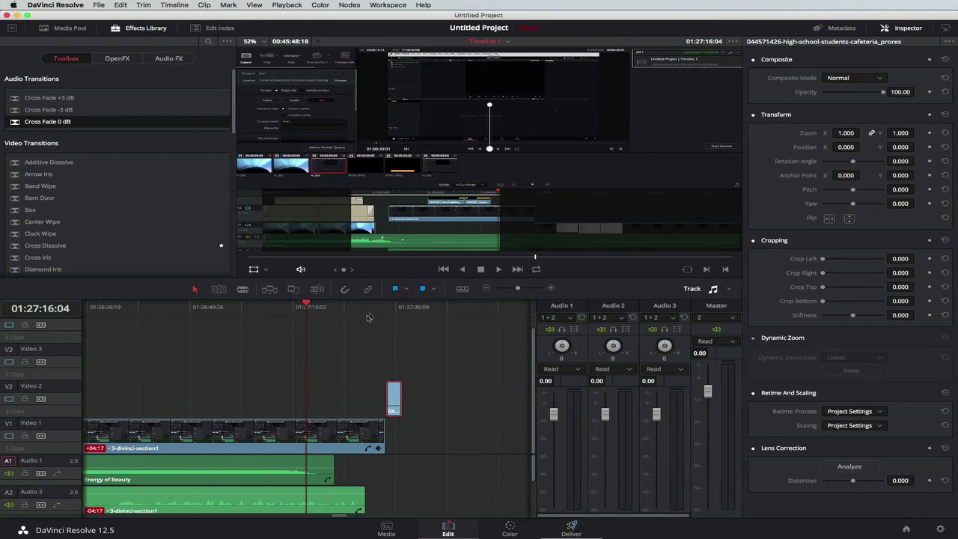
{"action": "left_click", "coordinate": [379, 307]}
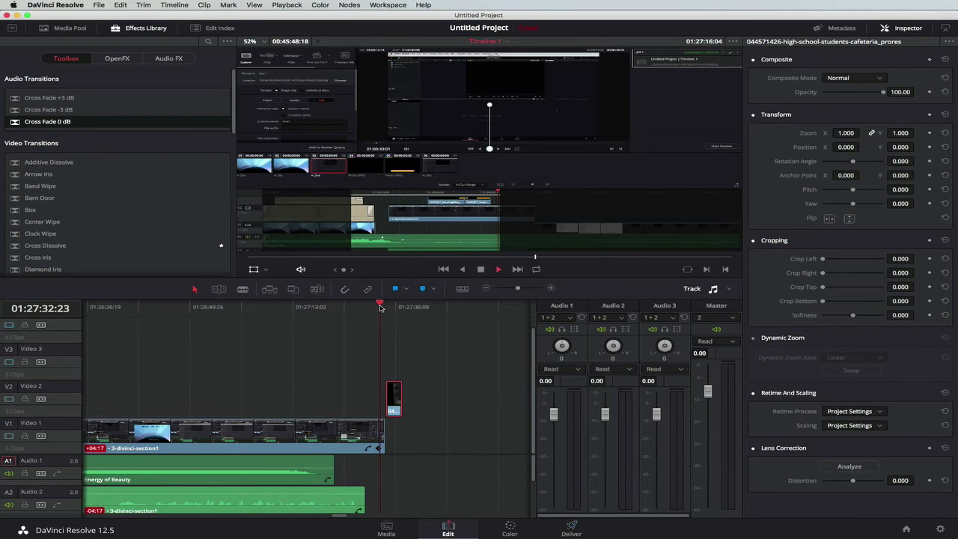
{"action": "key", "text": "space"}
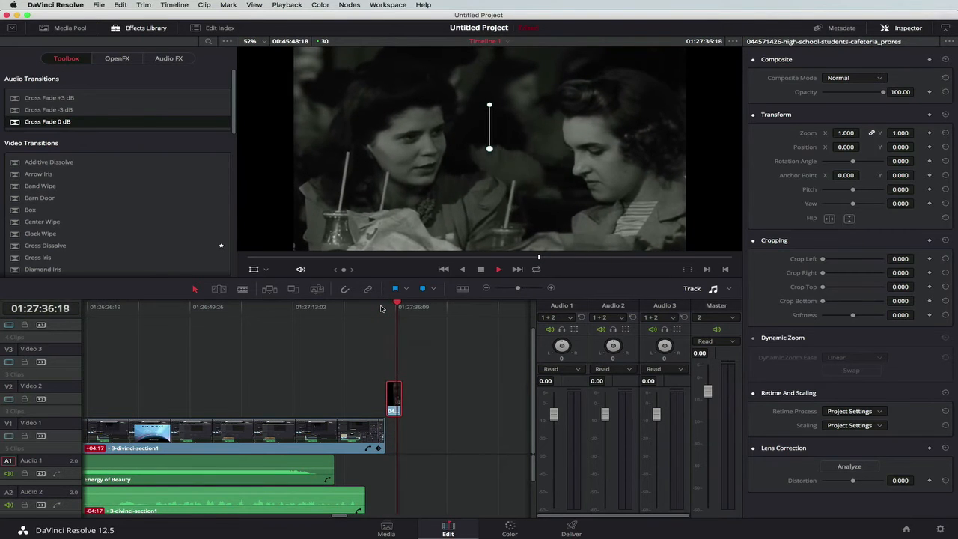
{"action": "key", "text": "space"}
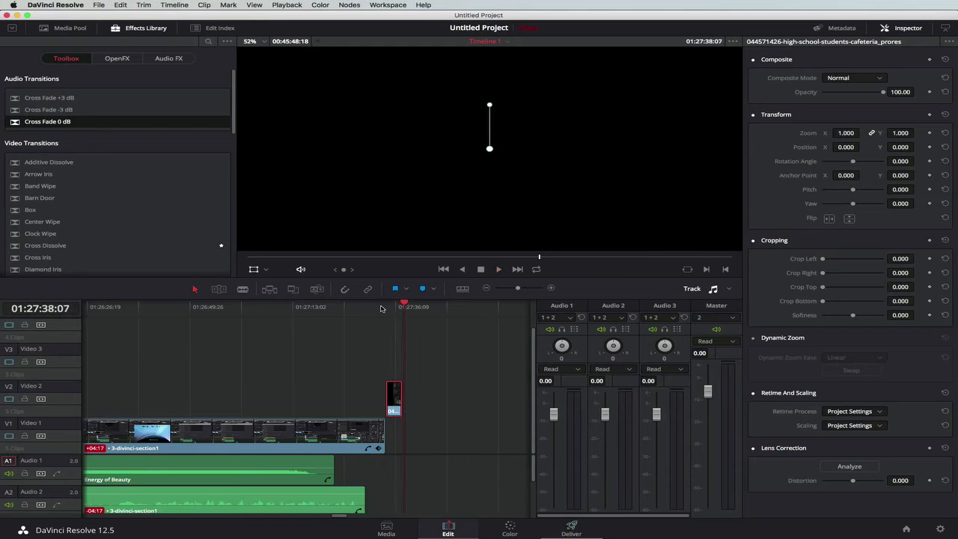
Enlarge the high-school cafeteria clip to fill the frame, with X and Y zoom linked at 1.360
{"action": "left_click_drag", "start_coordinate": [404, 306], "coordinate": [397, 307]}
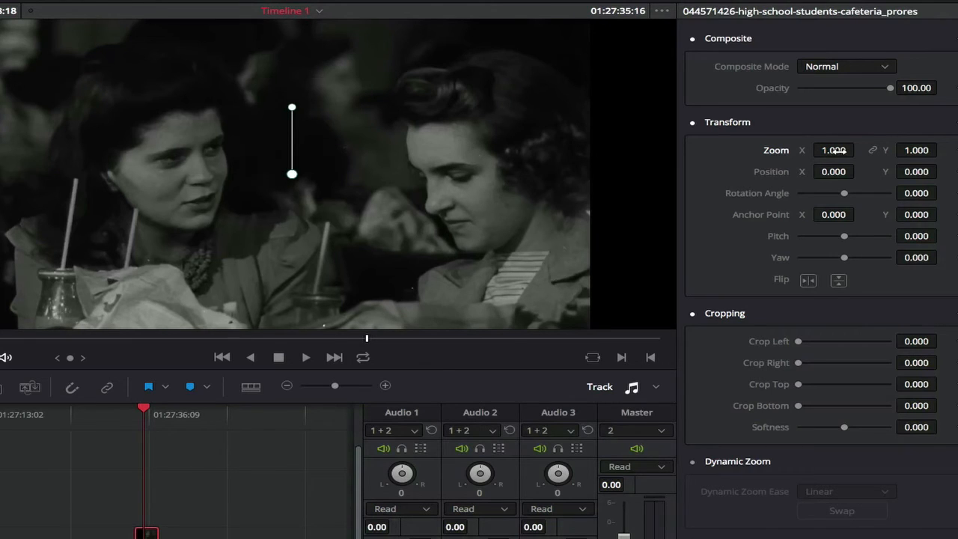
{"action": "mouse_move", "coordinate": [834, 150]}
{"action": "left_mouse_down"}
{"action": "mouse_move", "coordinate": [865, 150]}
{"action": "mouse_move", "coordinate": [850, 150]}
{"action": "left_mouse_up"}
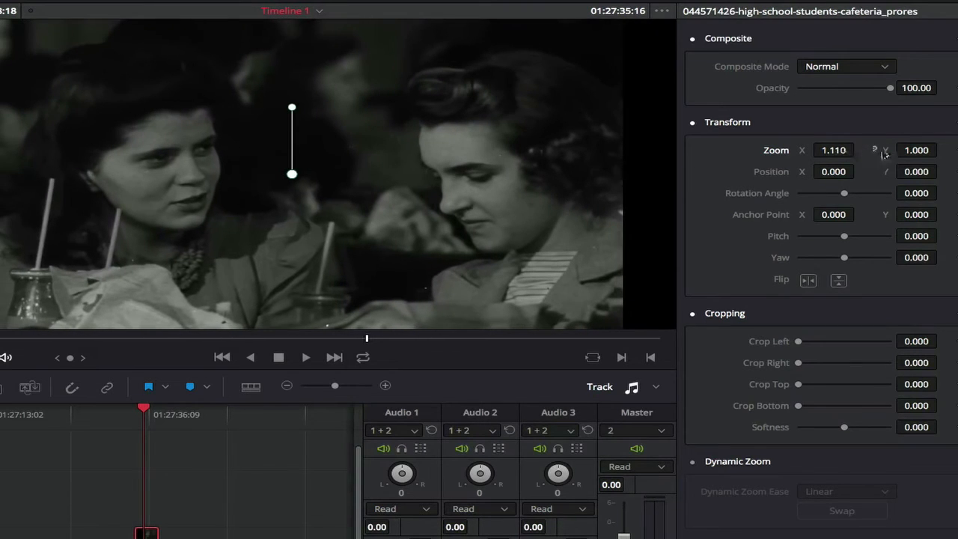
{"action": "mouse_move", "coordinate": [913, 150]}
{"action": "left_mouse_down"}
{"action": "mouse_move", "coordinate": [926, 150]}
{"action": "mouse_move", "coordinate": [917, 149]}
{"action": "left_mouse_up"}
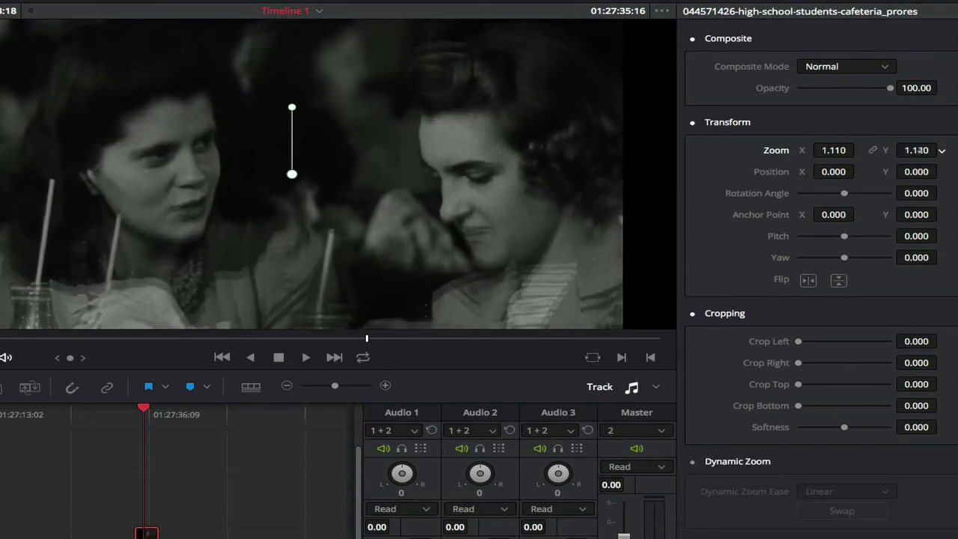
{"action": "left_click", "coordinate": [872, 150]}
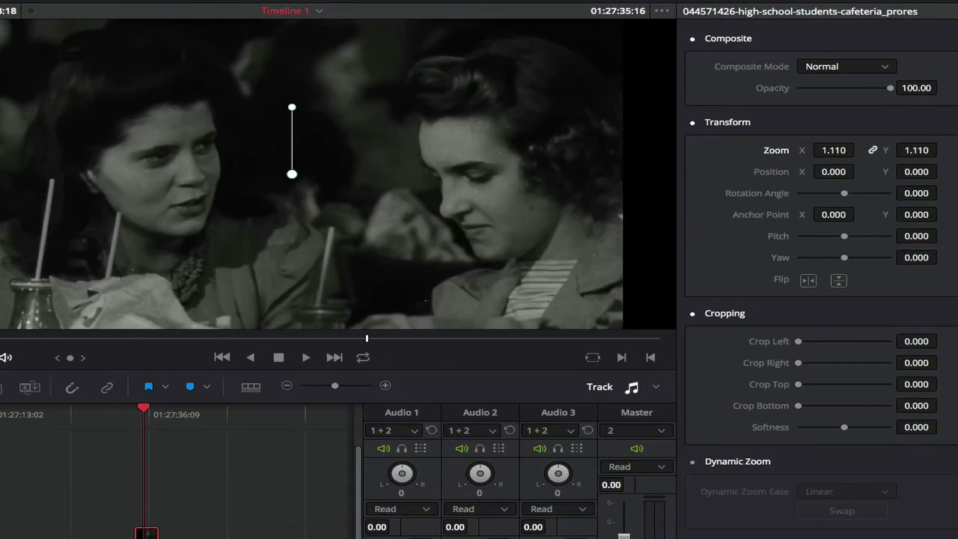
{"action": "left_click_drag", "start_coordinate": [833, 150], "coordinate": [859, 150]}
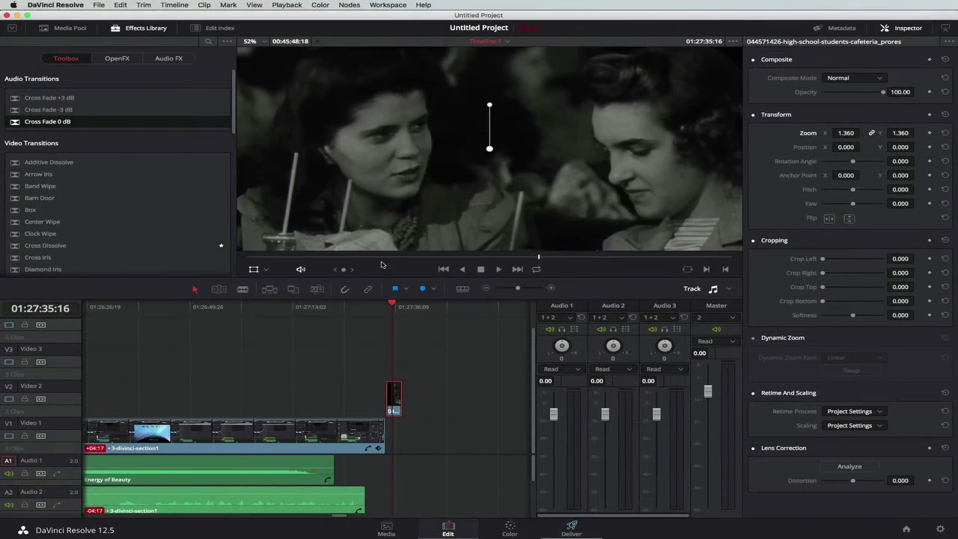
Play through the high-school cafeteria clip on Video 2 and examine the women's movements for a moment to freeze
{"action": "left_click_drag", "start_coordinate": [391, 305], "coordinate": [383, 306]}
{"action": "key", "text": "space"}
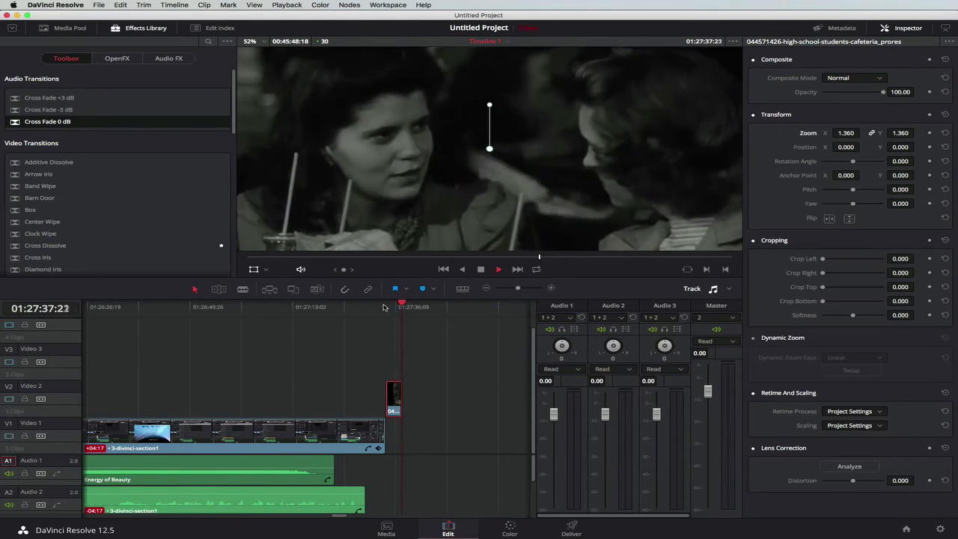
{"action": "key", "text": "space"}
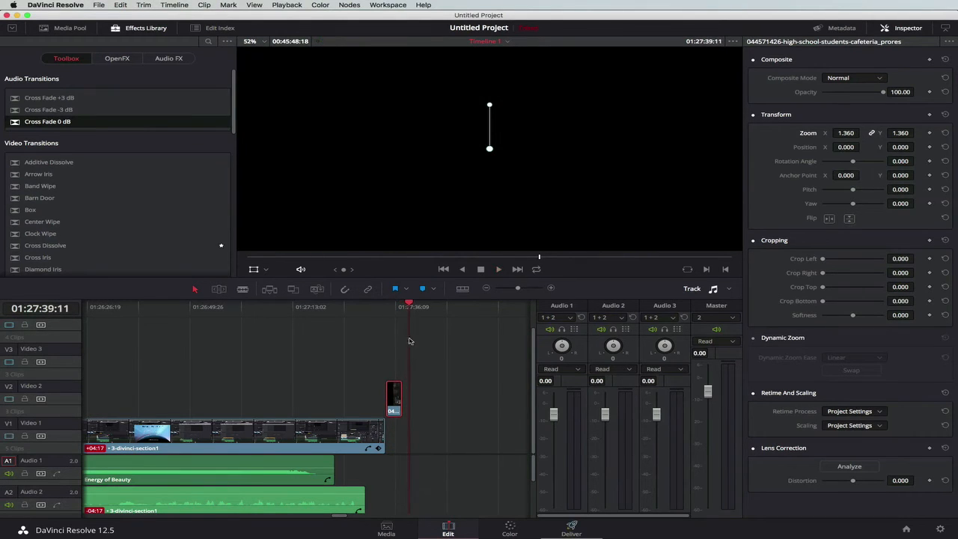
{"action": "left_click_drag", "start_coordinate": [409, 306], "coordinate": [391, 308]}
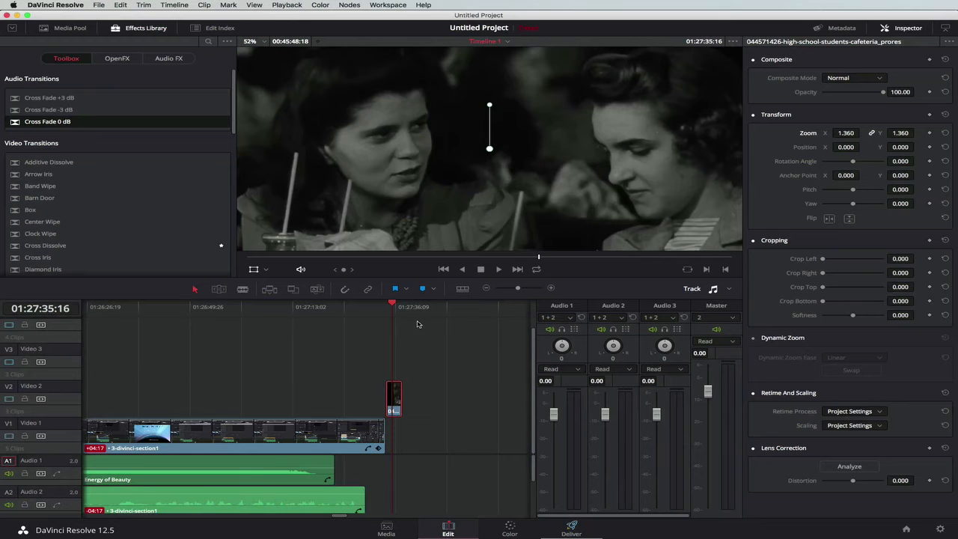
{"action": "key", "text": "space"}
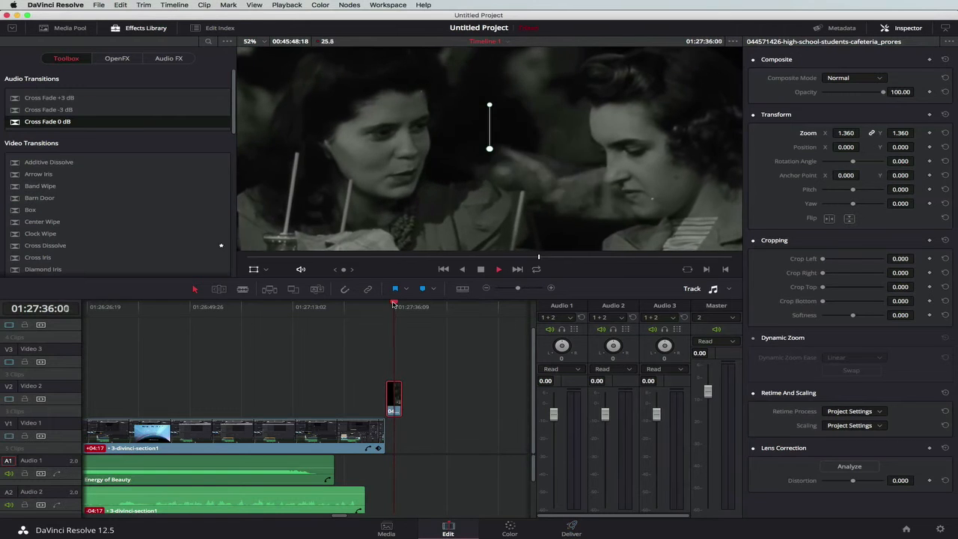
{"action": "key", "text": "space"}
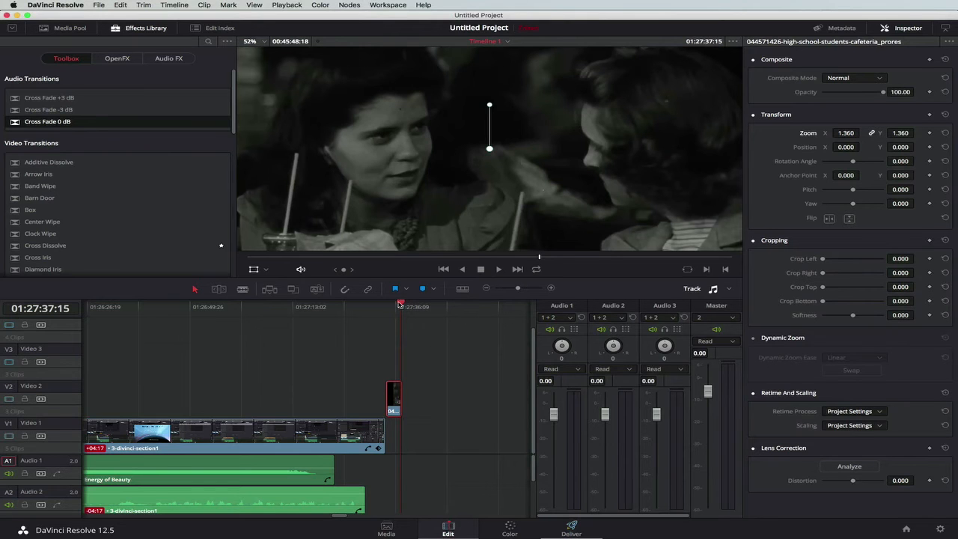
Show the cafeteria clip's retime controls and add a speed point at 01:27:36:24
{"action": "mouse_move", "coordinate": [401, 303]}
{"action": "left_mouse_down"}
{"action": "mouse_move", "coordinate": [384, 306]}
{"action": "mouse_move", "coordinate": [398, 303]}
{"action": "left_mouse_up"}
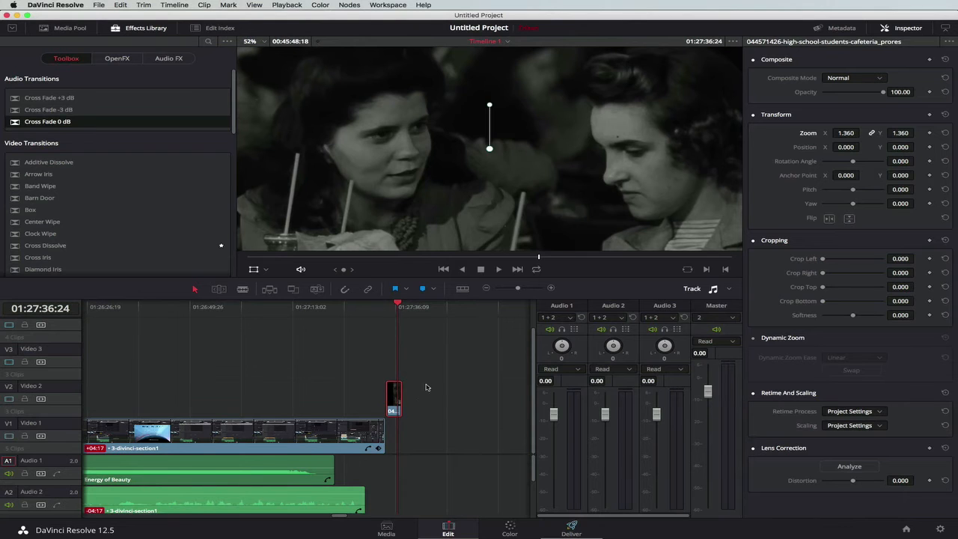
{"action": "left_click_drag", "start_coordinate": [520, 291], "coordinate": [529, 291]}
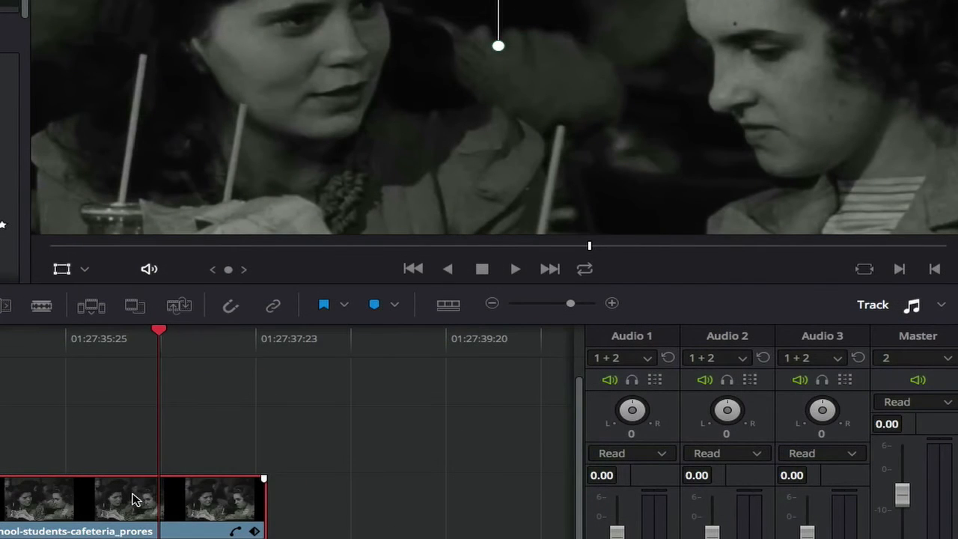
{"action": "right_click", "coordinate": [135, 500]}
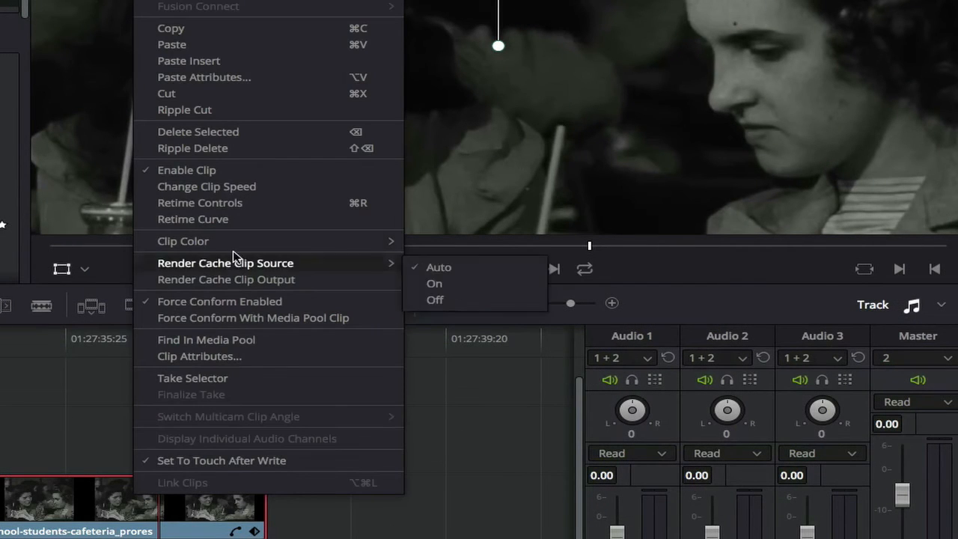
{"action": "left_click", "coordinate": [234, 204]}
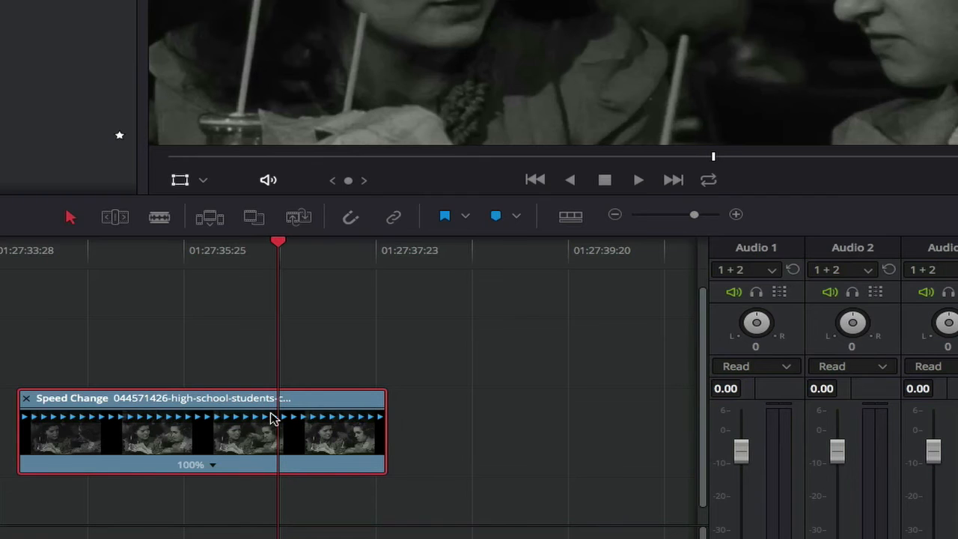
{"action": "right_click", "coordinate": [290, 470]}
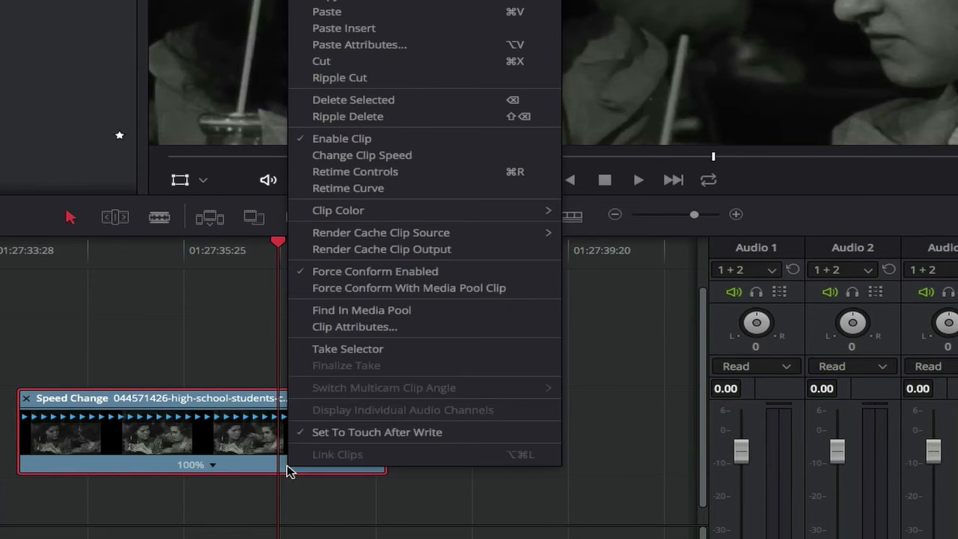
{"action": "left_click", "coordinate": [291, 471]}
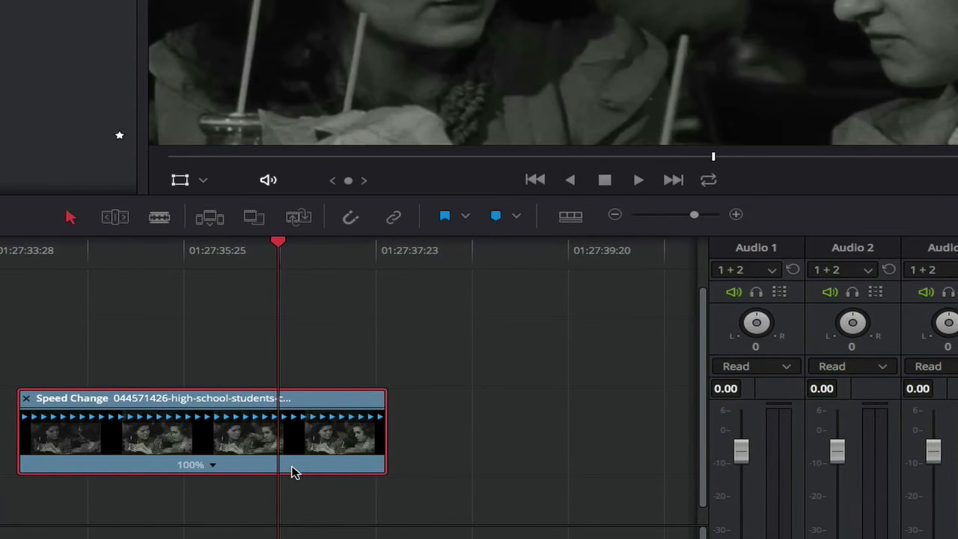
{"action": "left_click", "coordinate": [214, 466]}
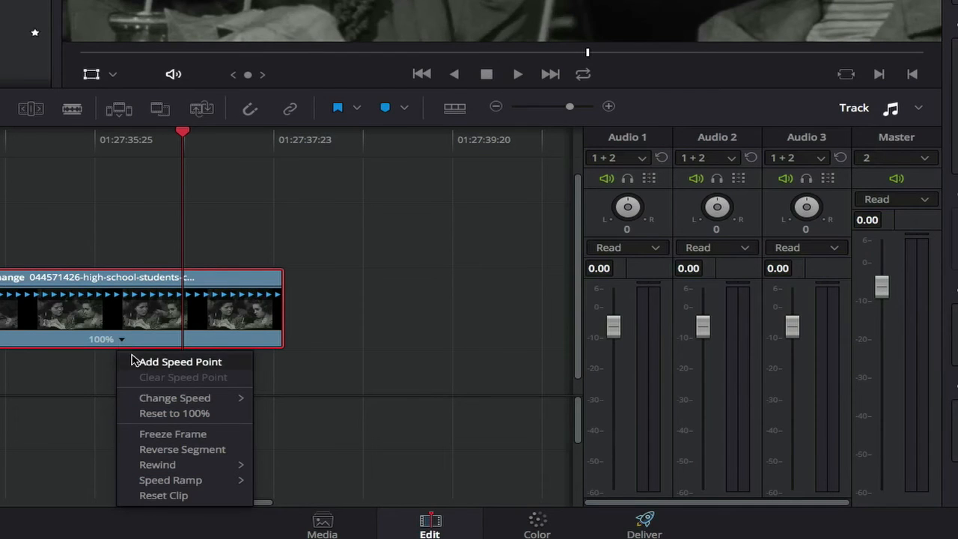
{"action": "left_click", "coordinate": [179, 363]}
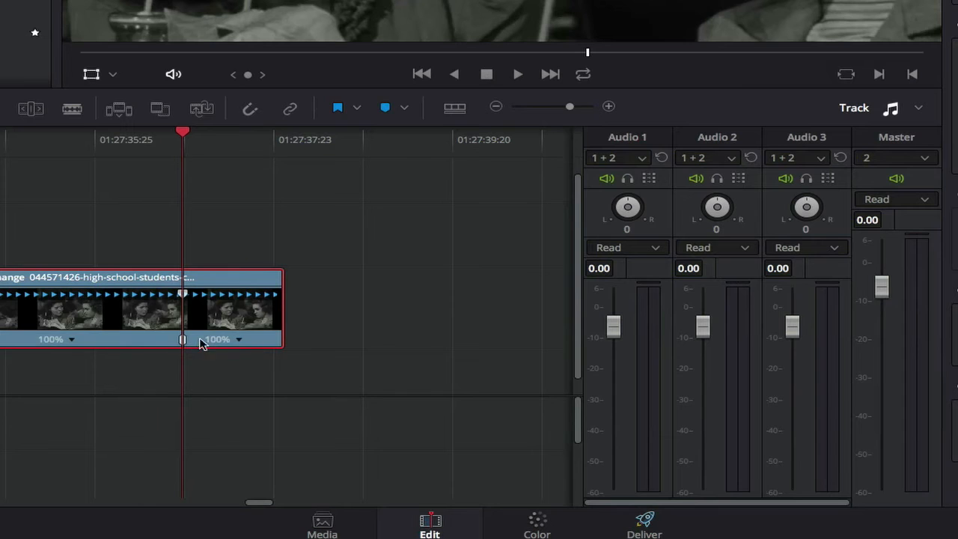
Insert a freeze frame at the new speed point and extend it to about 3 seconds
{"action": "left_click", "coordinate": [240, 341]}
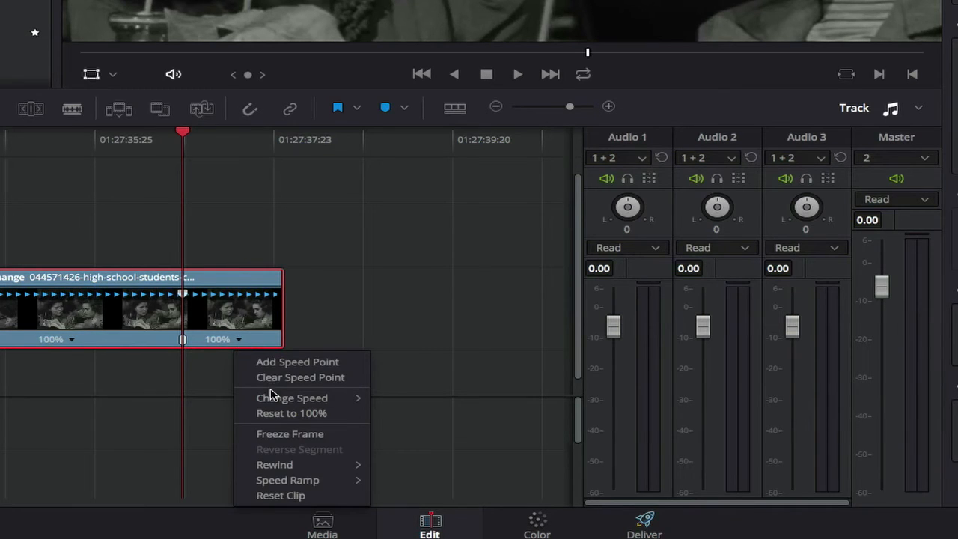
{"action": "left_click", "coordinate": [290, 434]}
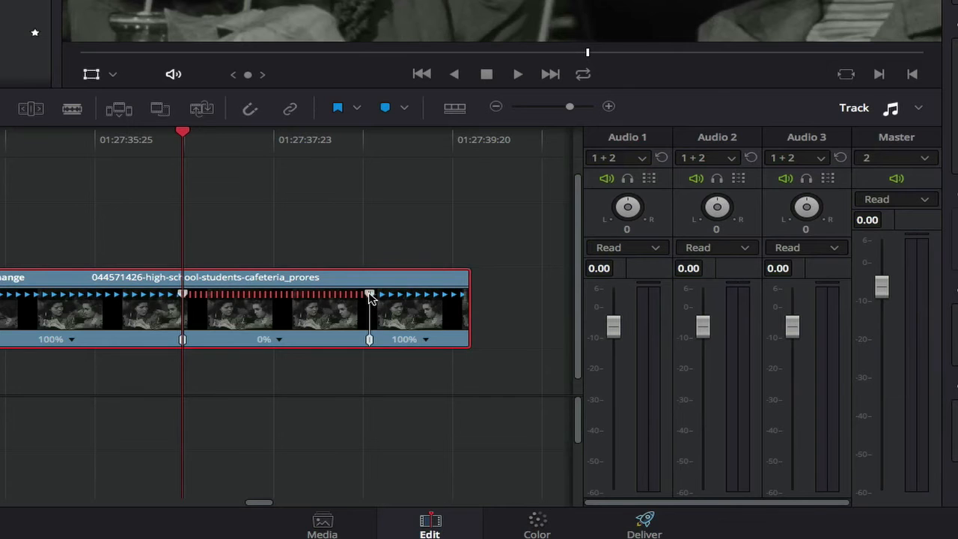
{"action": "left_click_drag", "start_coordinate": [371, 296], "coordinate": [467, 296]}
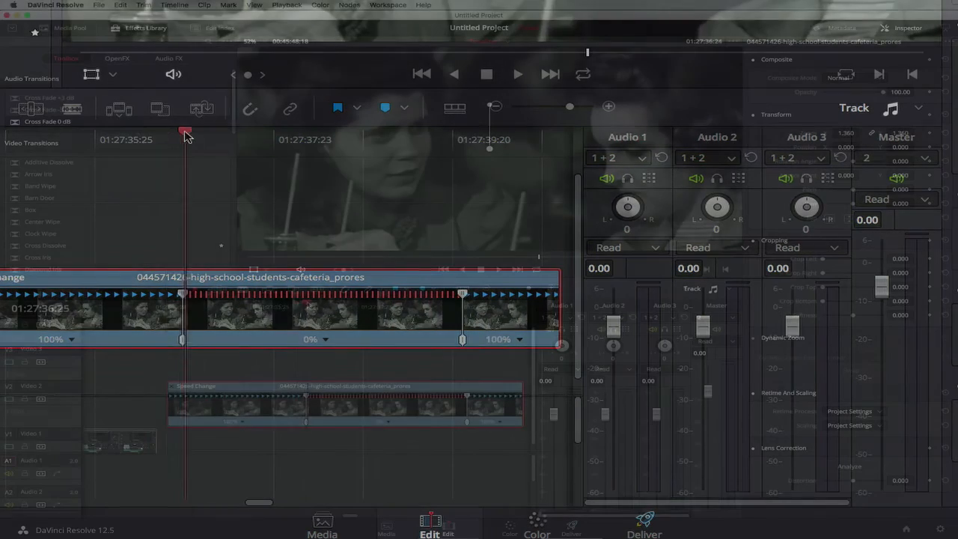
Play from about 01:27:33:24 through the end of the retimed cafeteria clip to review the freeze
{"action": "left_click_drag", "start_coordinate": [187, 137], "coordinate": [145, 325]}
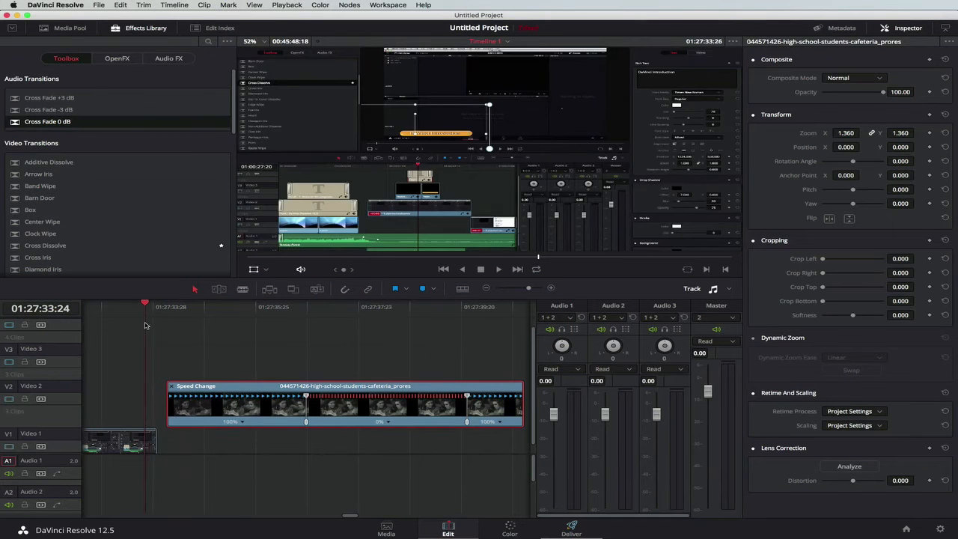
{"action": "key", "text": "space"}
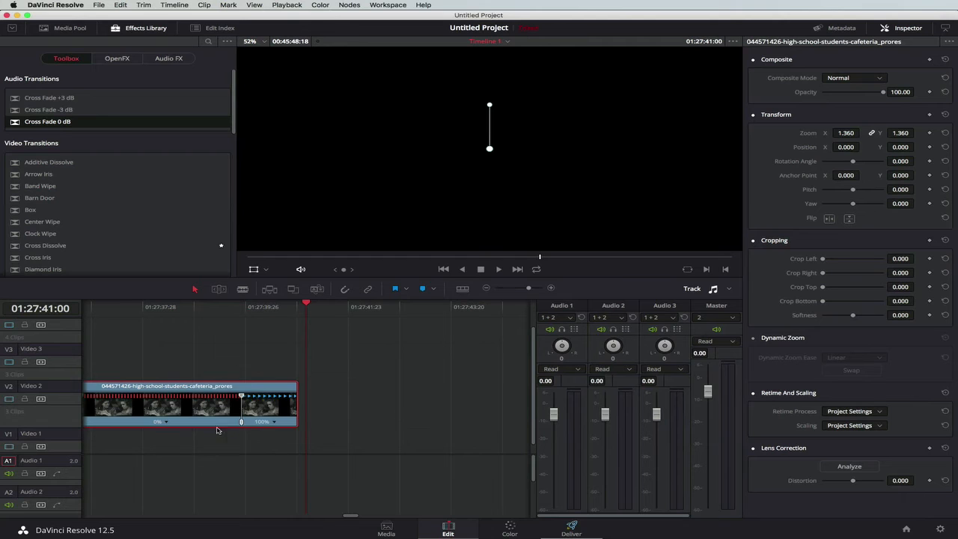
{"action": "scroll", "coordinate": [202, 438], "scroll_direction": "left", "scroll_amount": 4}
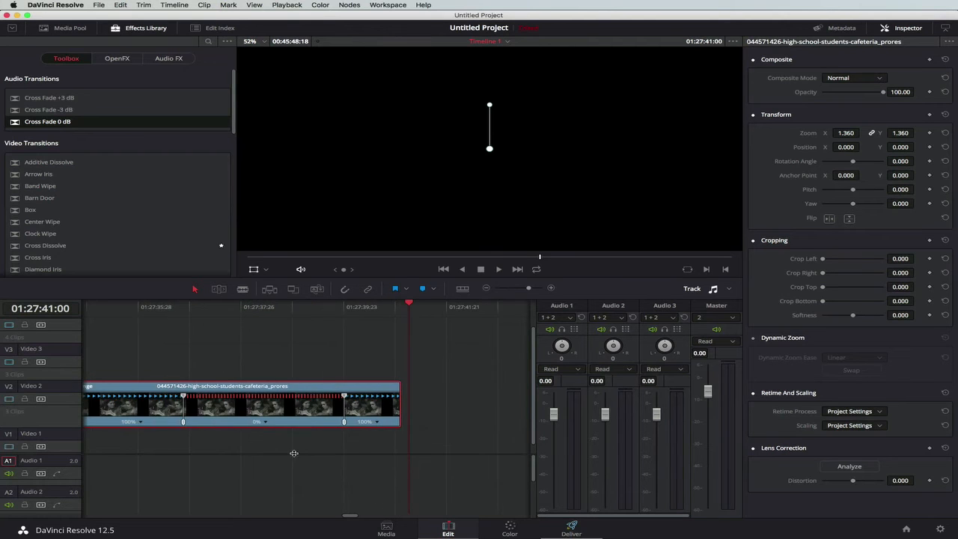
Copy the retimed cafeteria clip and paste the duplicate on Video 2 right after the original
{"action": "scroll", "coordinate": [230, 453], "scroll_direction": "left", "scroll_amount": 8}
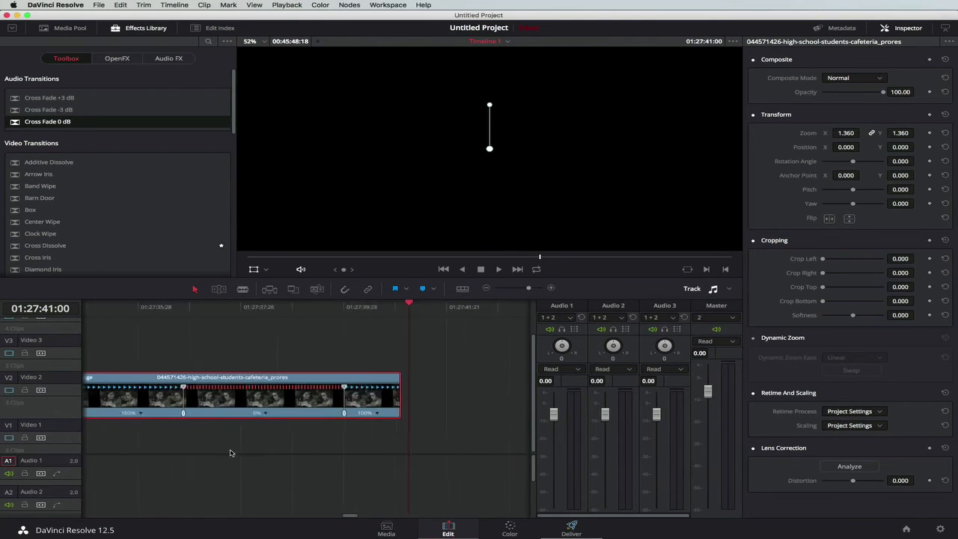
{"action": "scroll", "coordinate": [231, 452], "scroll_direction": "right", "scroll_amount": 3}
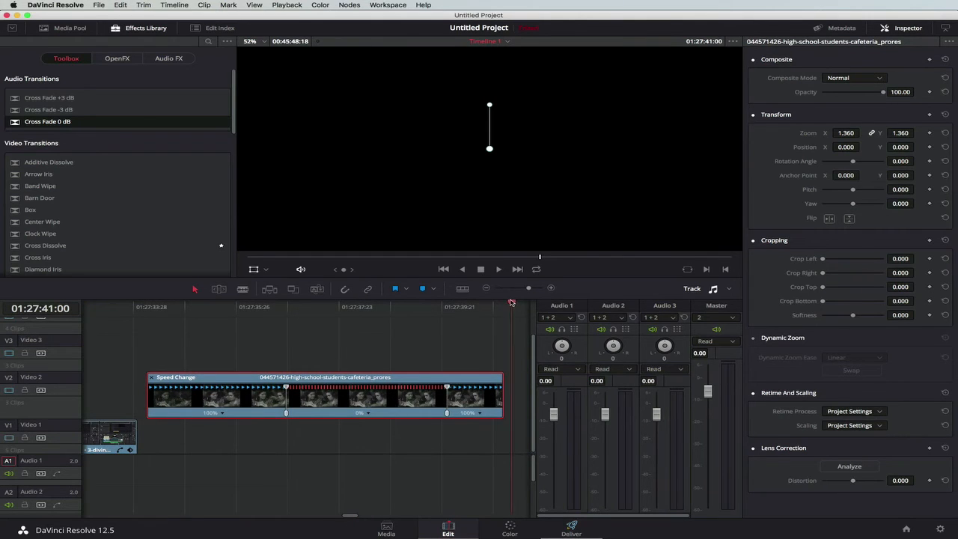
{"action": "left_click_drag", "start_coordinate": [511, 302], "coordinate": [505, 303]}
{"action": "key", "text": "super+z"}
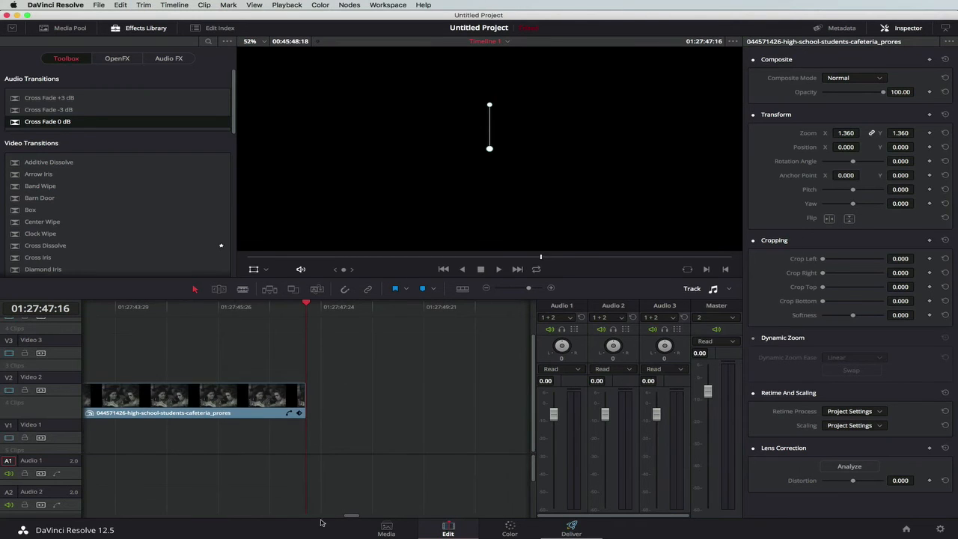
{"action": "left_click_drag", "start_coordinate": [353, 518], "coordinate": [351, 519]}
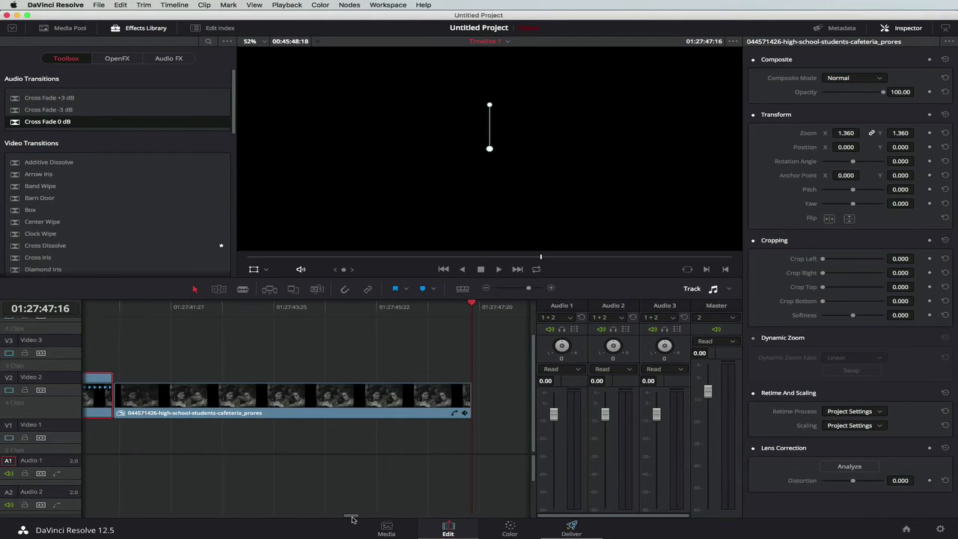
Show the retime controls of the duplicate cafeteria clip and clear the speed point at the end of its freeze
{"action": "right_click", "coordinate": [289, 397]}
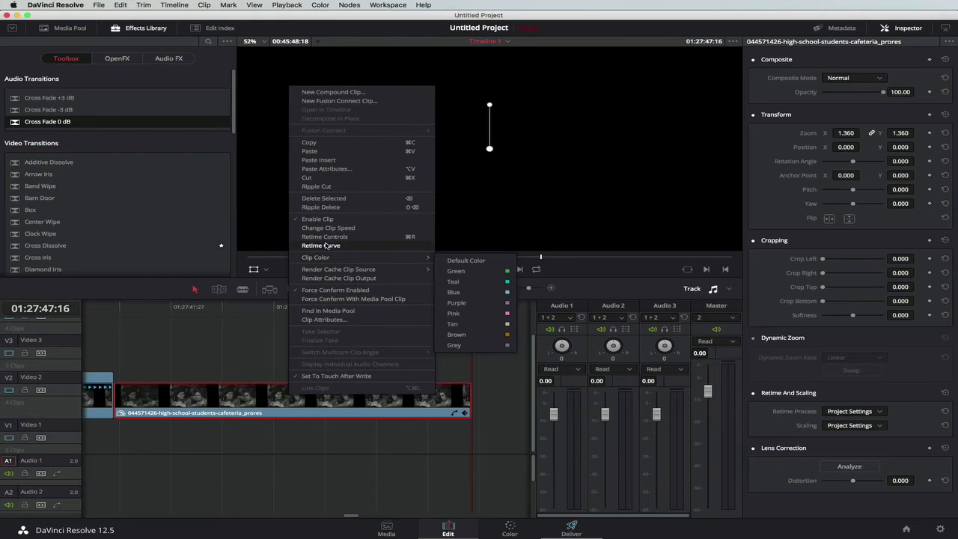
{"action": "left_click", "coordinate": [325, 237]}
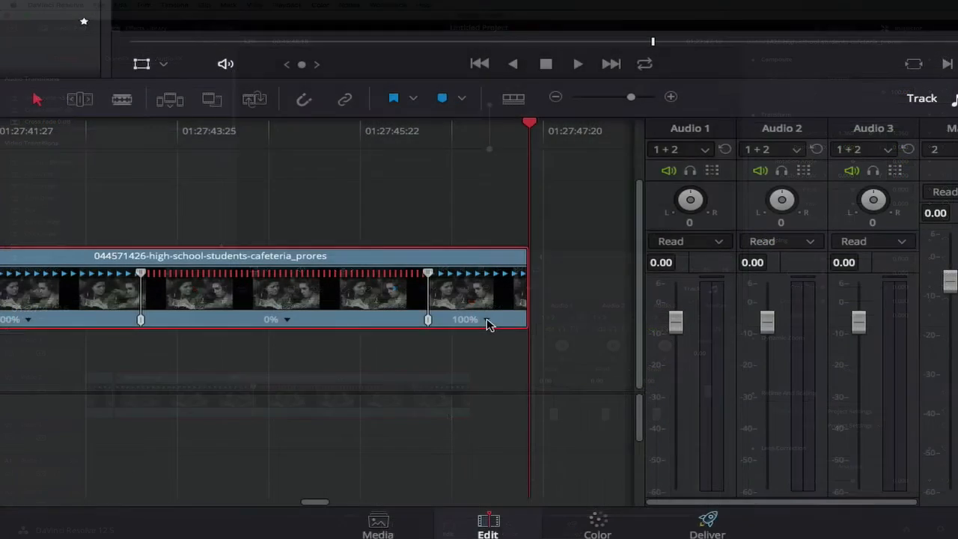
{"action": "left_click", "coordinate": [447, 415]}
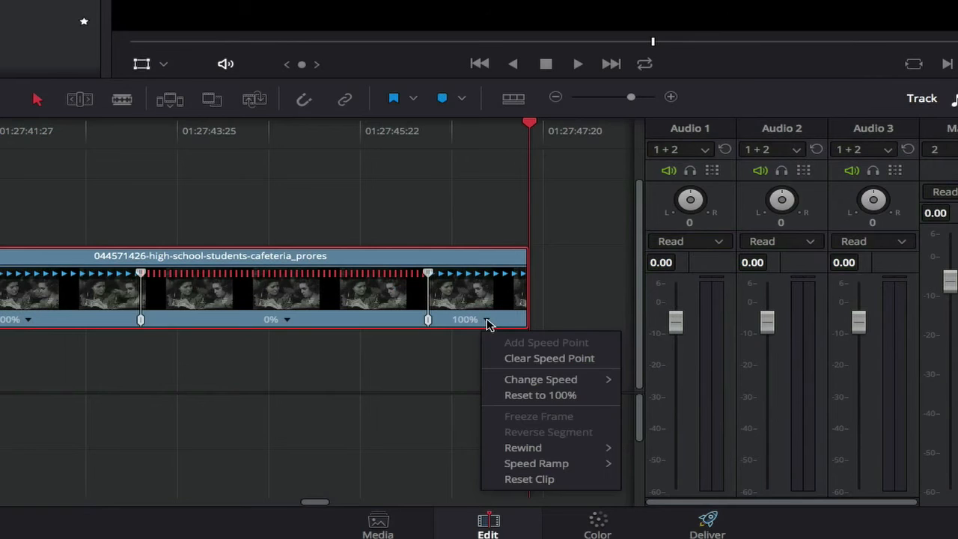
{"action": "left_click", "coordinate": [509, 359]}
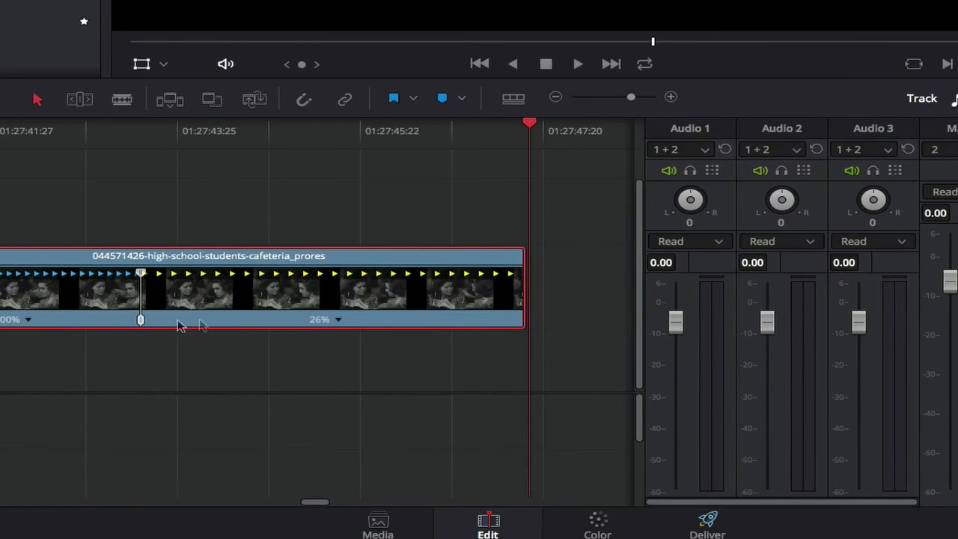
Clear the duplicate clip's remaining speed point and reset its speed to 100%
{"action": "left_click", "coordinate": [29, 321]}
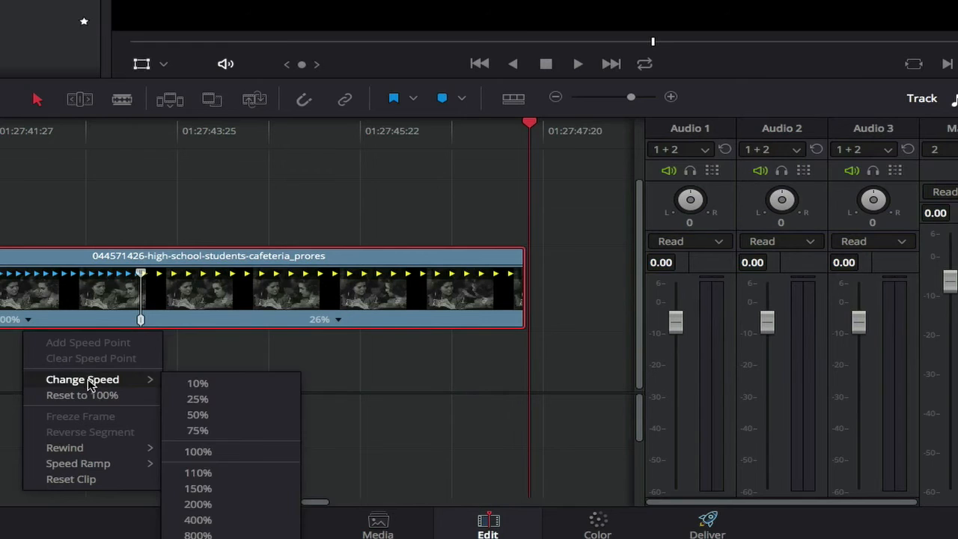
{"action": "left_click", "coordinate": [335, 322]}
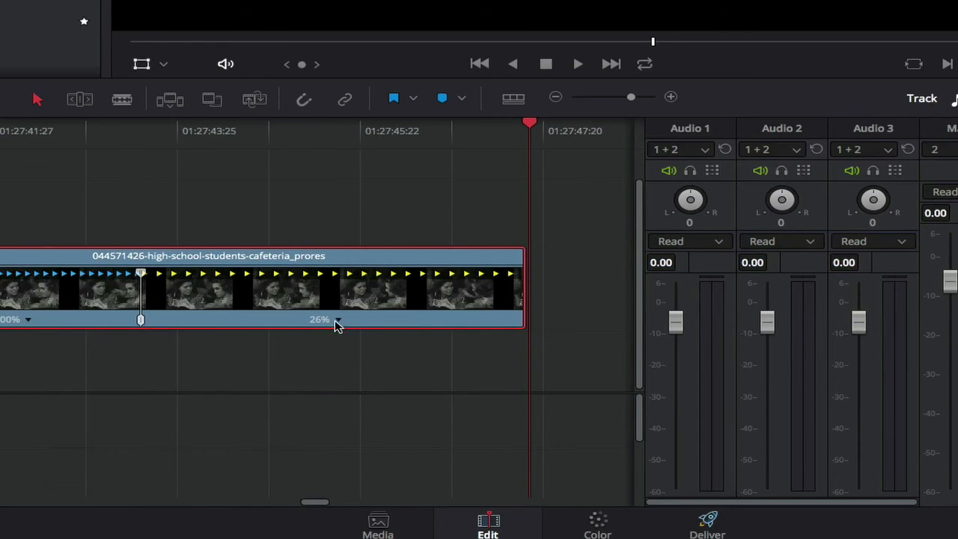
{"action": "left_click", "coordinate": [338, 320]}
{"action": "left_click", "coordinate": [367, 359]}
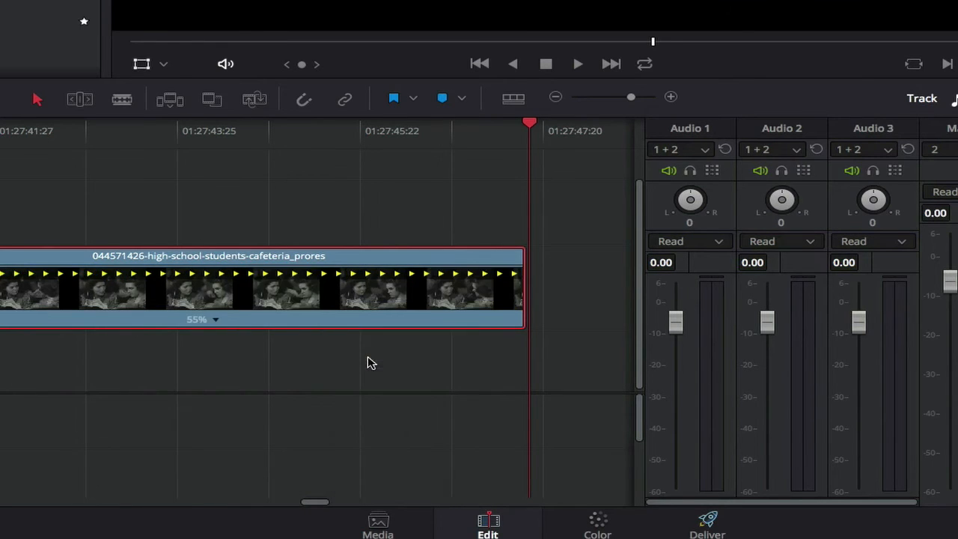
{"action": "left_click", "coordinate": [214, 323]}
{"action": "left_click", "coordinate": [277, 397]}
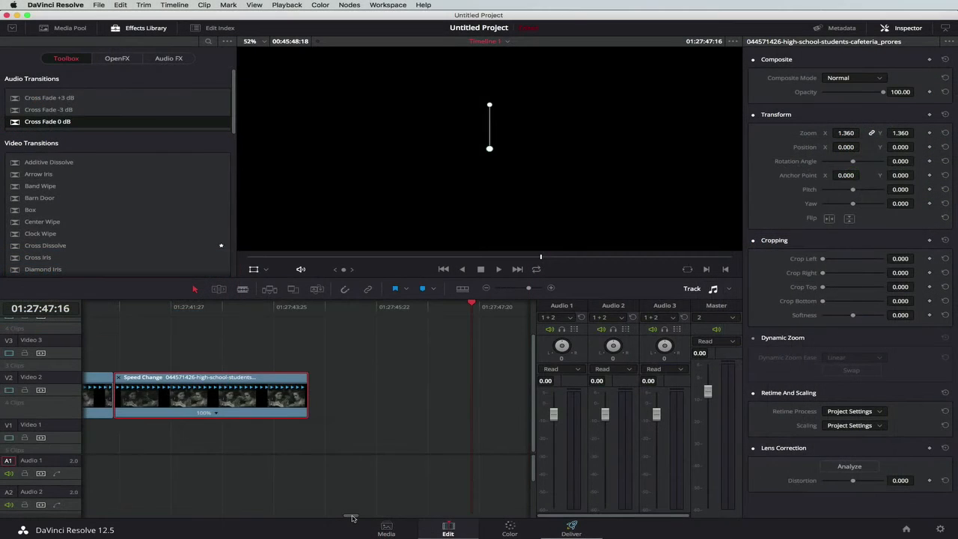
Reverse the duplicate cafeteria clip at -100% speed and play across the join with the original to review it
{"action": "left_click_drag", "start_coordinate": [355, 516], "coordinate": [351, 518]}
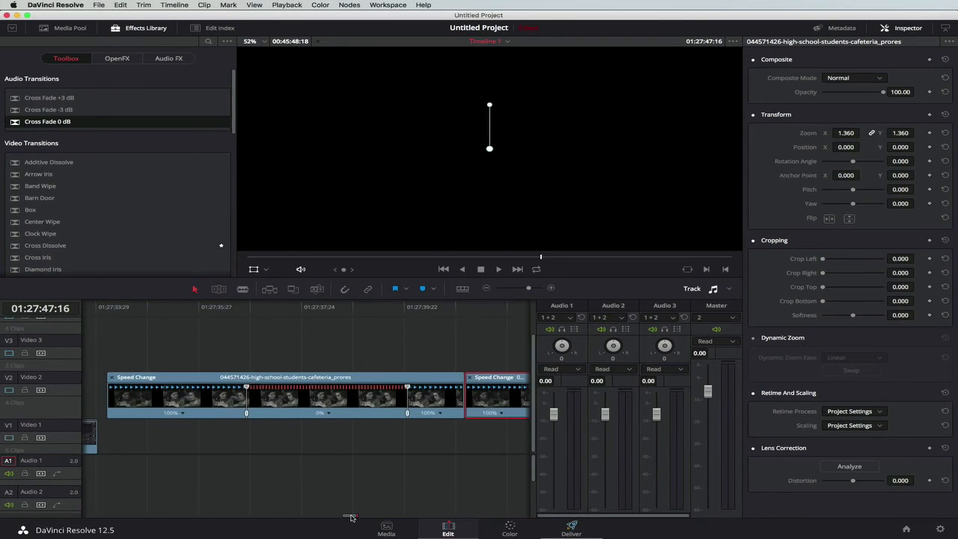
{"action": "left_click_drag", "start_coordinate": [351, 518], "coordinate": [352, 516]}
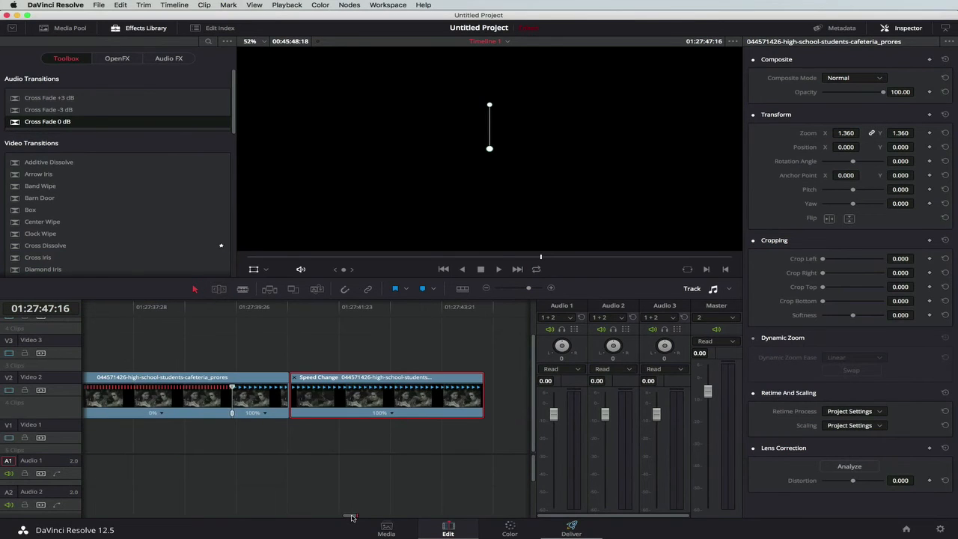
{"action": "right_click", "coordinate": [336, 402]}
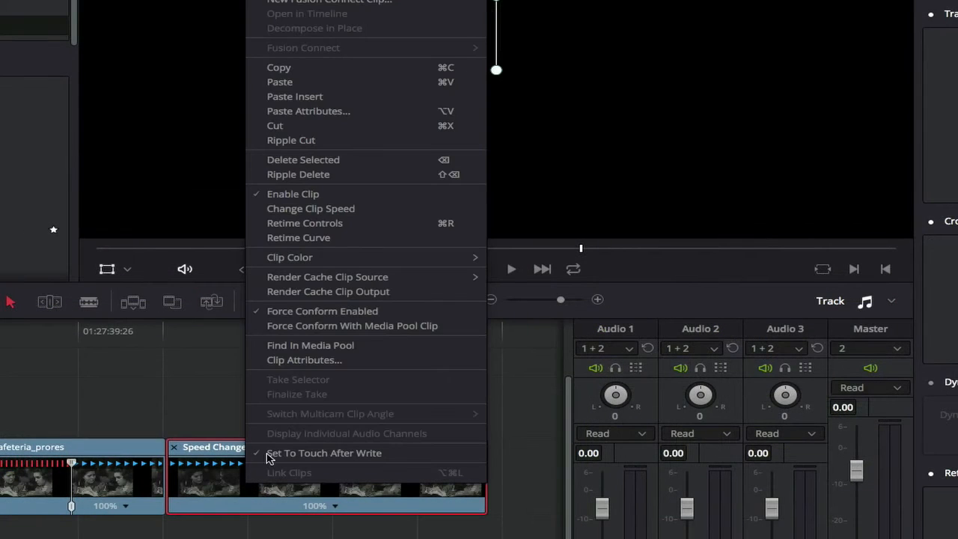
{"action": "left_click", "coordinate": [312, 213]}
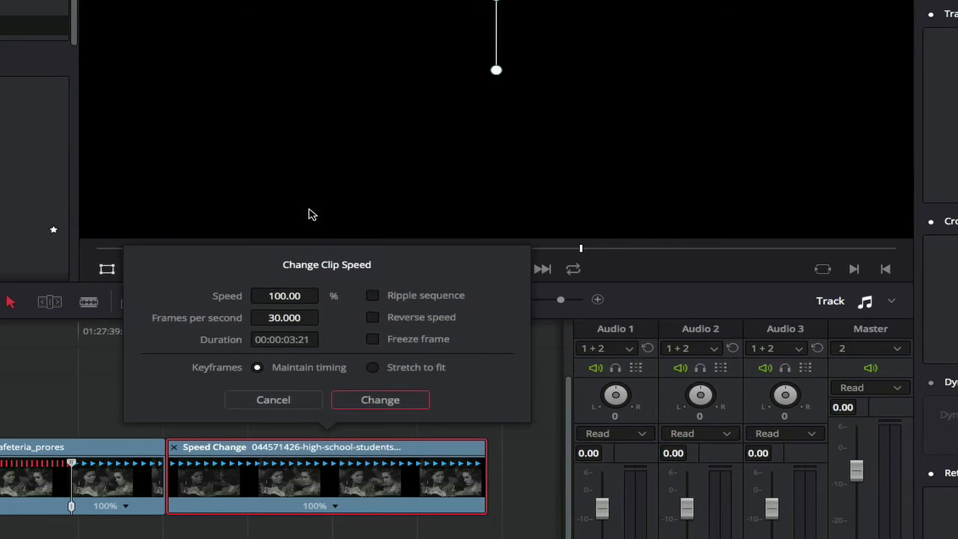
{"action": "left_click", "coordinate": [373, 318]}
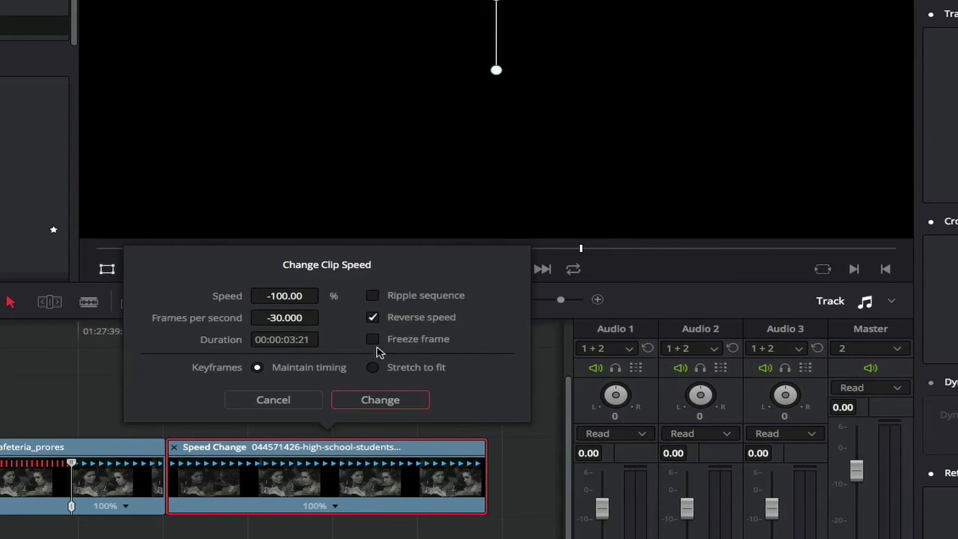
{"action": "left_click", "coordinate": [380, 398]}
{"action": "left_click", "coordinate": [152, 343]}
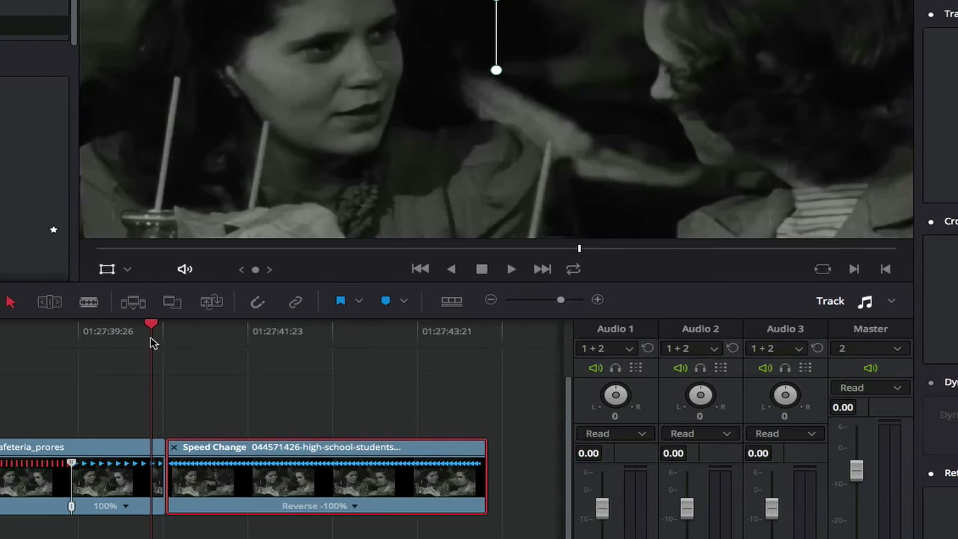
{"action": "left_click", "coordinate": [0, 338]}
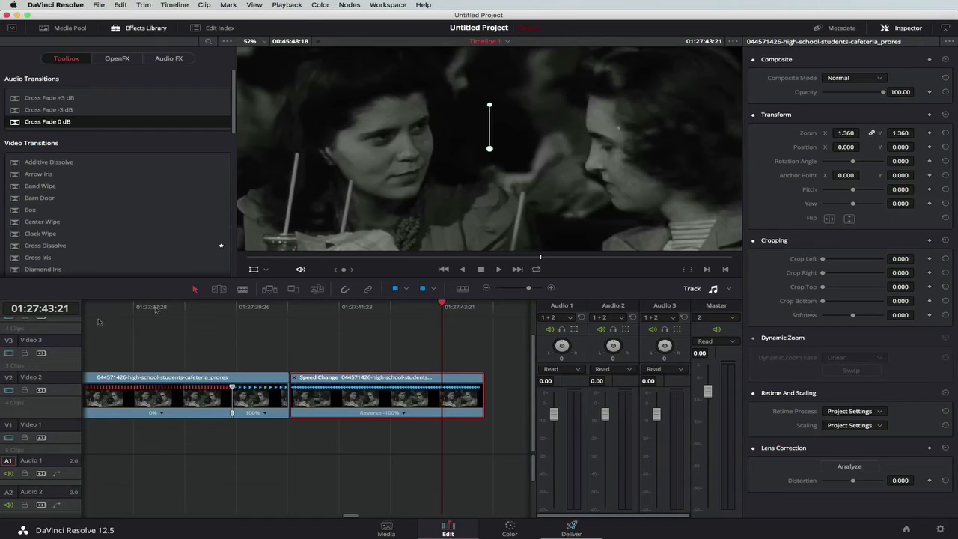
Add a Cross Dissolve transition to the end of the reversed cafeteria clip on Video 2
{"action": "scroll", "coordinate": [83, 199], "scroll_direction": "down", "scroll_amount": 1}
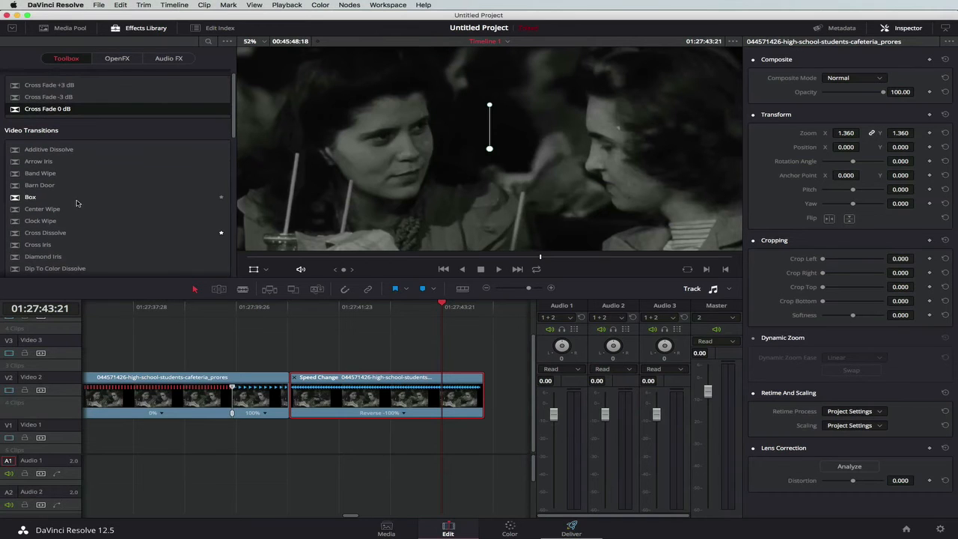
{"action": "scroll", "coordinate": [71, 217], "scroll_direction": "down", "scroll_amount": 1}
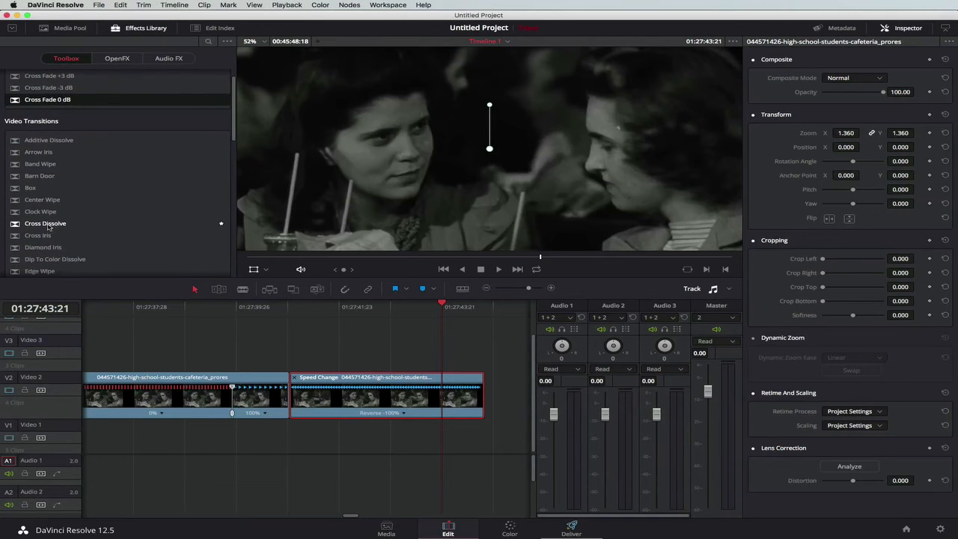
{"action": "left_click_drag", "start_coordinate": [49, 226], "coordinate": [481, 395]}
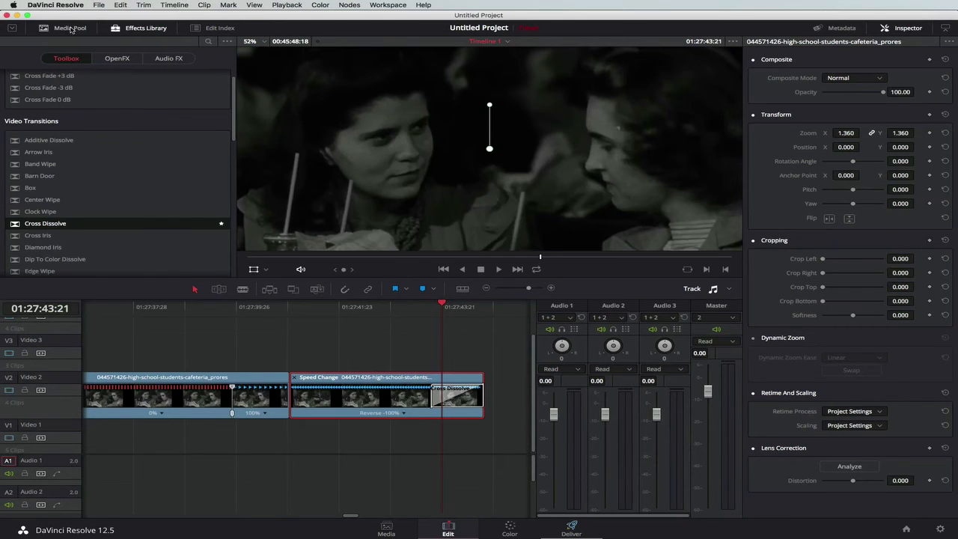
Place the rectangular speech bubble image on Video 3, starting at about the beginning of the cafeteria clip's freeze
{"action": "left_click", "coordinate": [69, 27]}
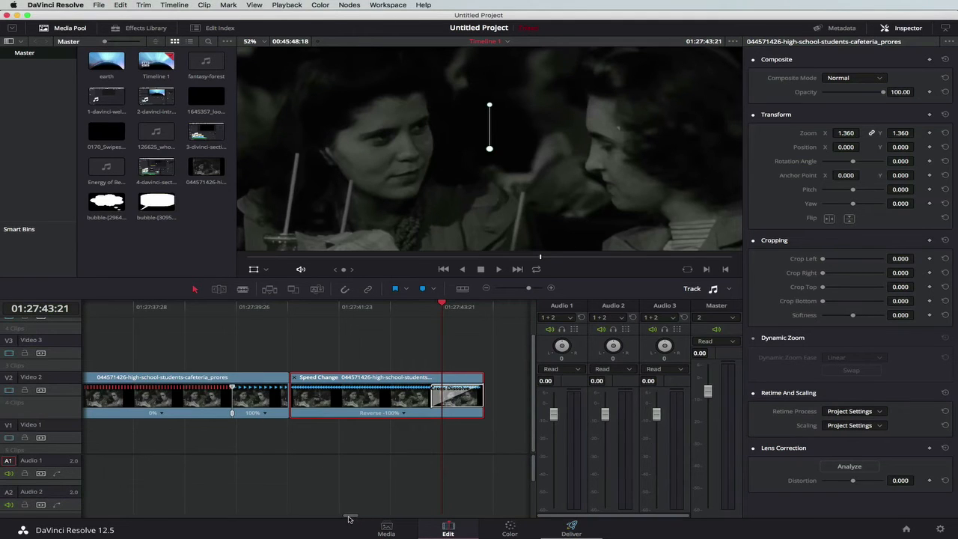
{"action": "left_click_drag", "start_coordinate": [348, 519], "coordinate": [350, 519]}
{"action": "left_click_drag", "start_coordinate": [528, 291], "coordinate": [524, 291]}
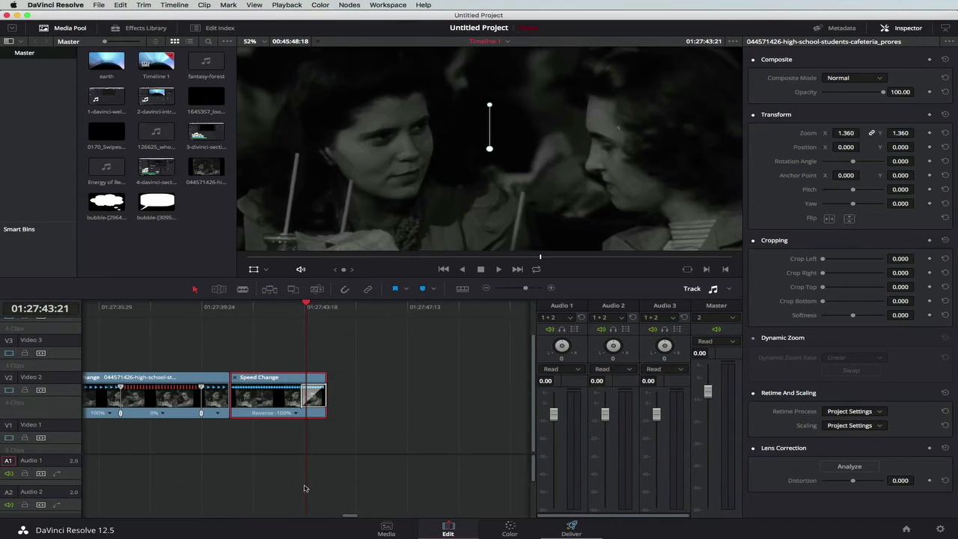
{"action": "left_click_drag", "start_coordinate": [354, 515], "coordinate": [352, 518]}
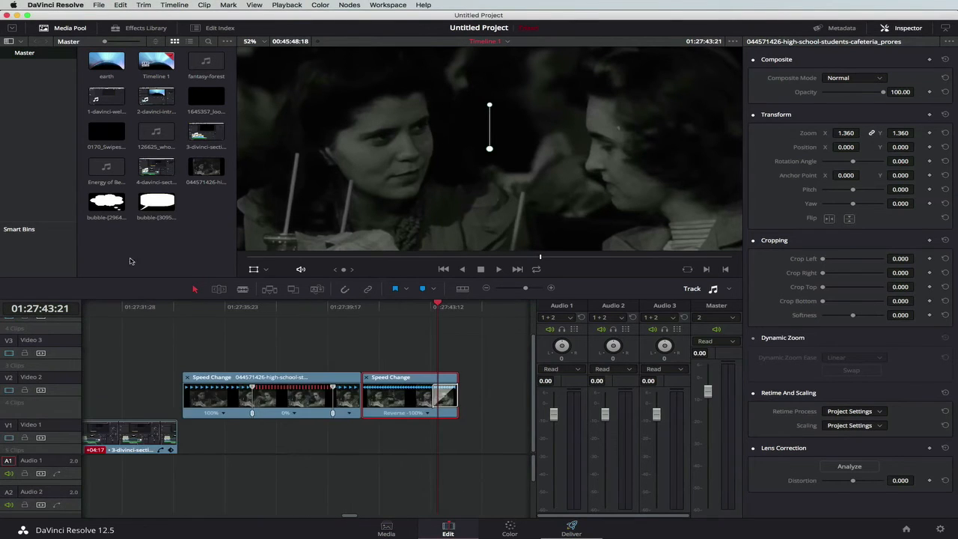
{"action": "left_click_drag", "start_coordinate": [154, 204], "coordinate": [262, 348]}
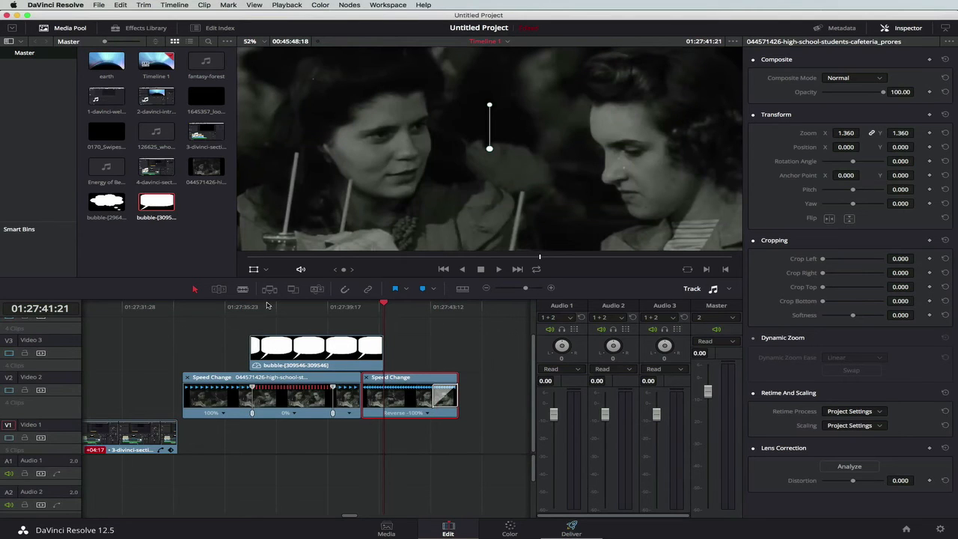
Scale the speech bubble to 0.350 zoom and position it between the two women at about X 21.34, Y 192.06
{"action": "left_click", "coordinate": [271, 307]}
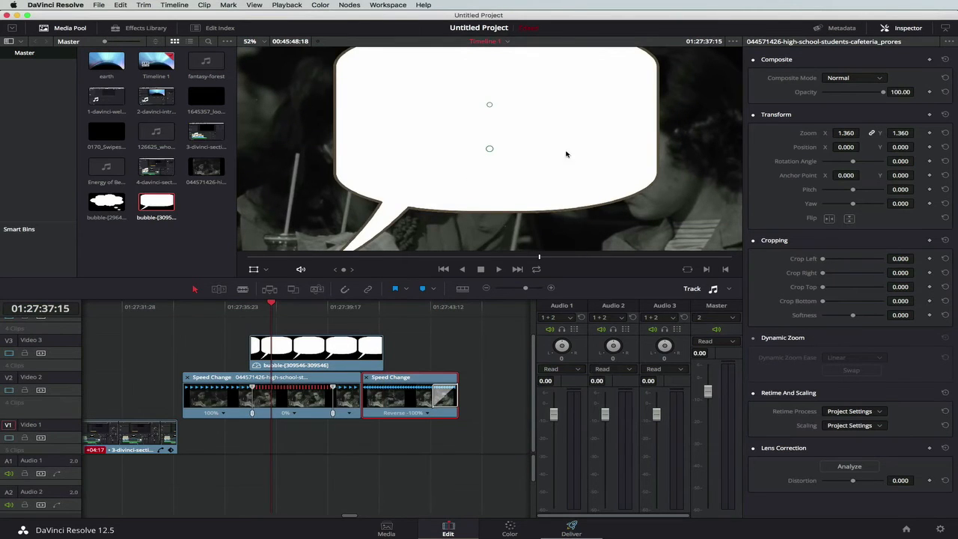
{"action": "left_click", "coordinate": [313, 356]}
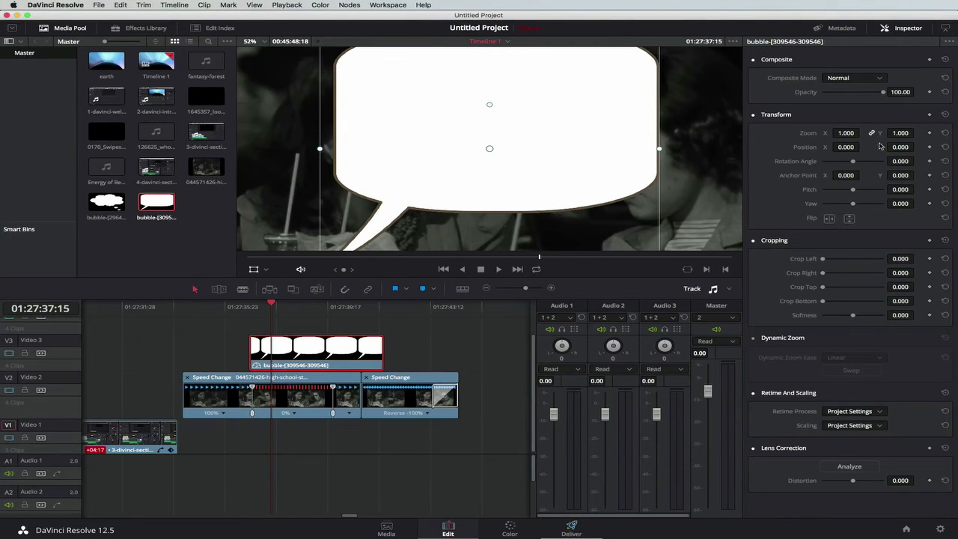
{"action": "left_click_drag", "start_coordinate": [845, 134], "coordinate": [797, 133]}
{"action": "left_click_drag", "start_coordinate": [513, 134], "coordinate": [519, 90]}
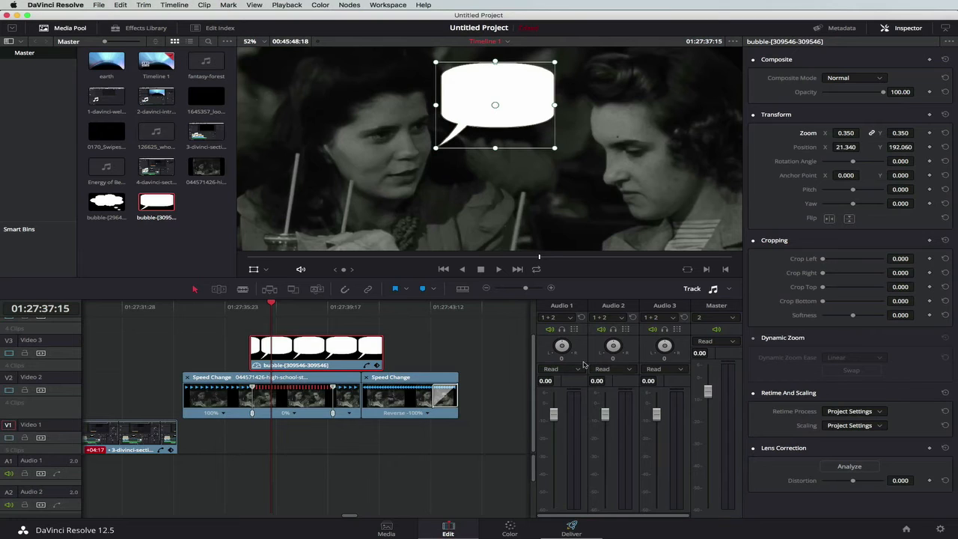
Add a Text title on Video 4 above the speech bubble clip
{"action": "left_click_drag", "start_coordinate": [534, 368], "coordinate": [534, 336]}
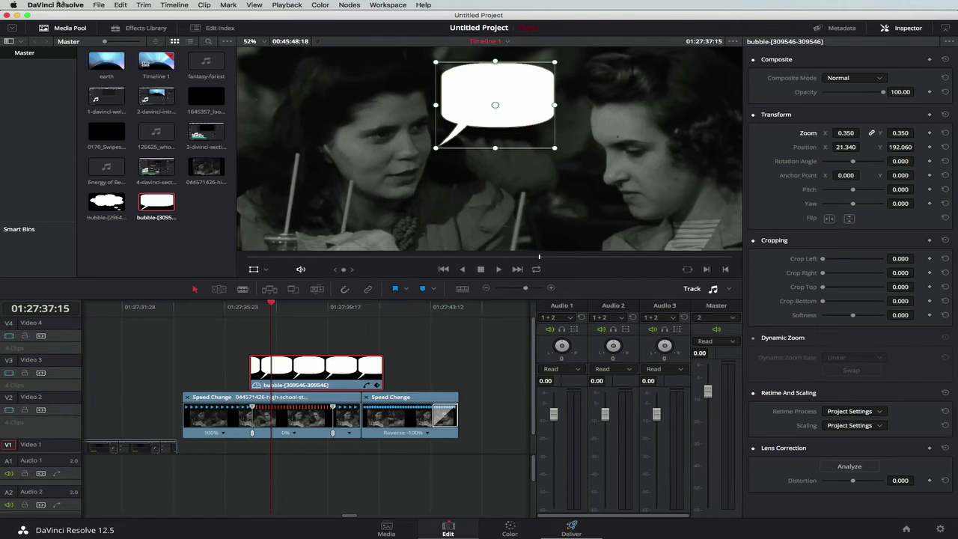
{"action": "left_click", "coordinate": [150, 31]}
{"action": "scroll", "coordinate": [54, 183], "scroll_direction": "down", "scroll_amount": 3}
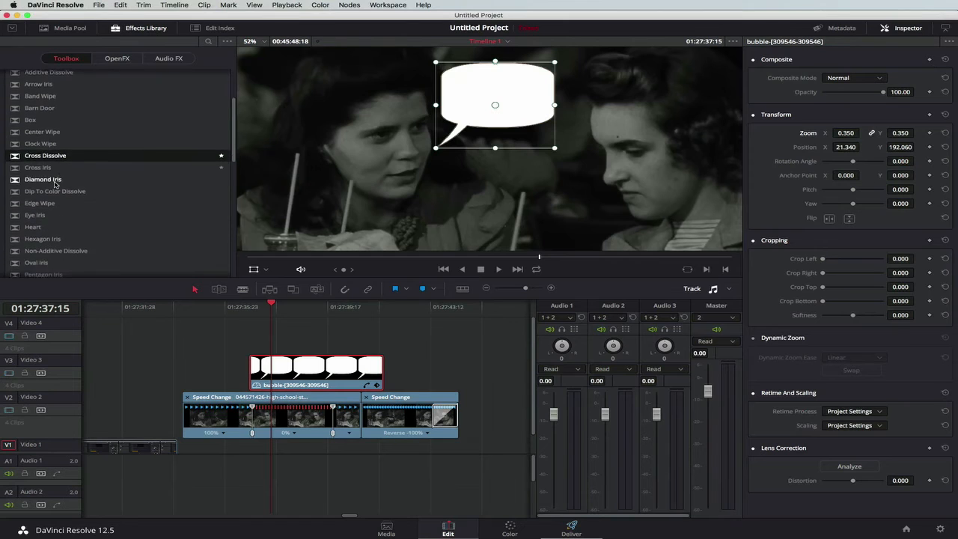
{"action": "scroll", "coordinate": [54, 183], "scroll_direction": "down", "scroll_amount": 10}
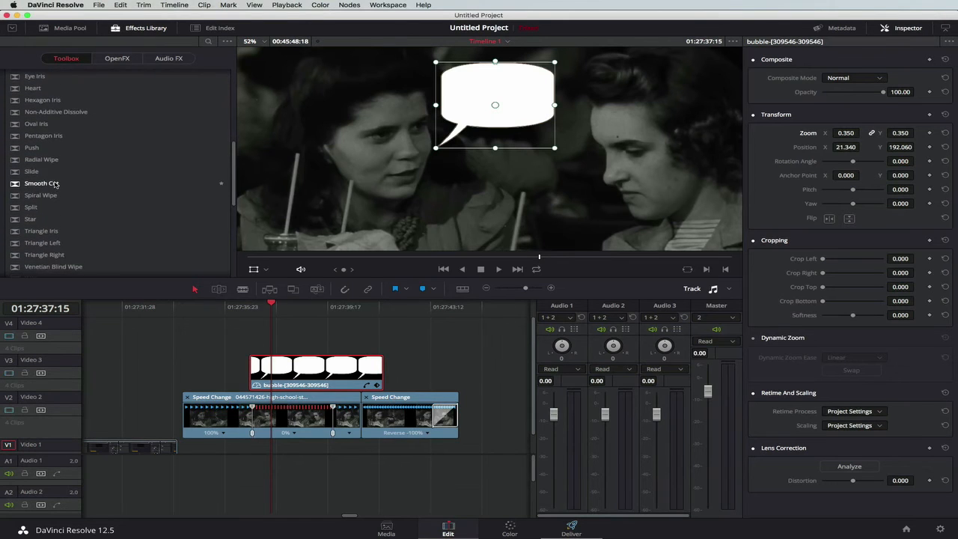
{"action": "scroll", "coordinate": [54, 185], "scroll_direction": "down", "scroll_amount": 2}
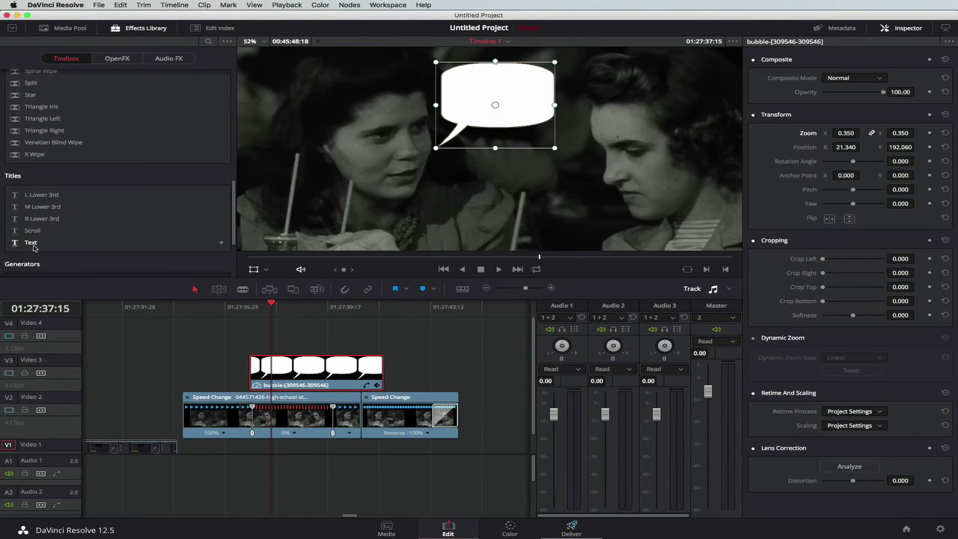
{"action": "left_click_drag", "start_coordinate": [31, 244], "coordinate": [257, 330]}
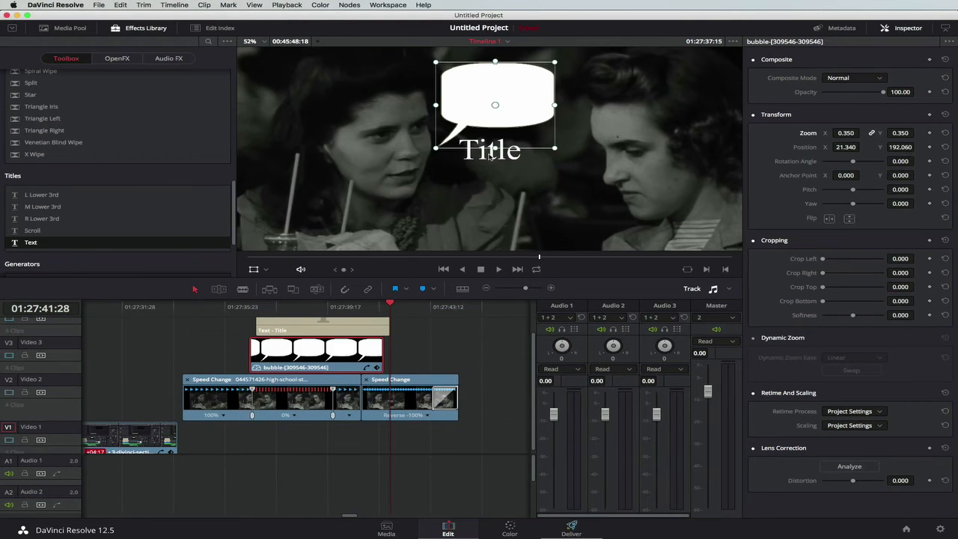
Change the title's text color to black
{"action": "left_click", "coordinate": [326, 324]}
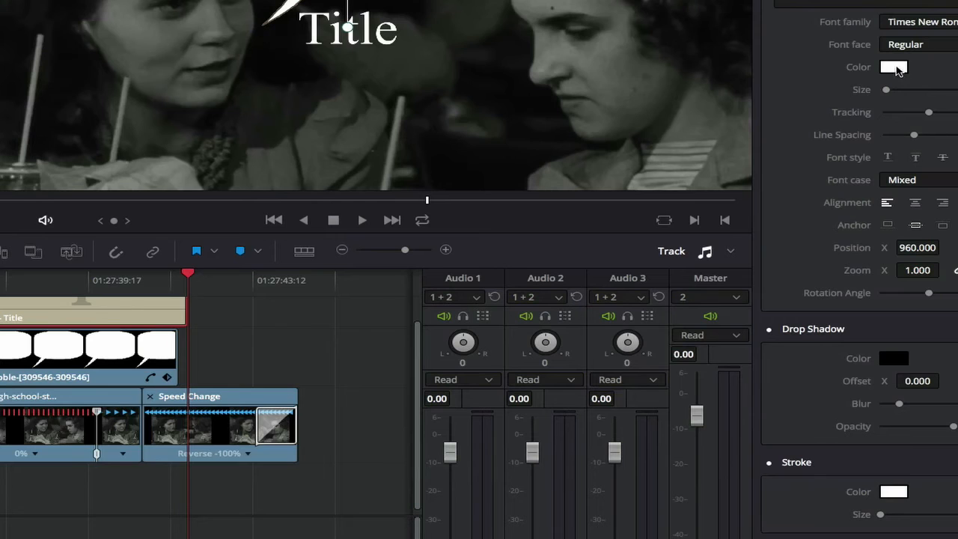
{"action": "left_click", "coordinate": [894, 67]}
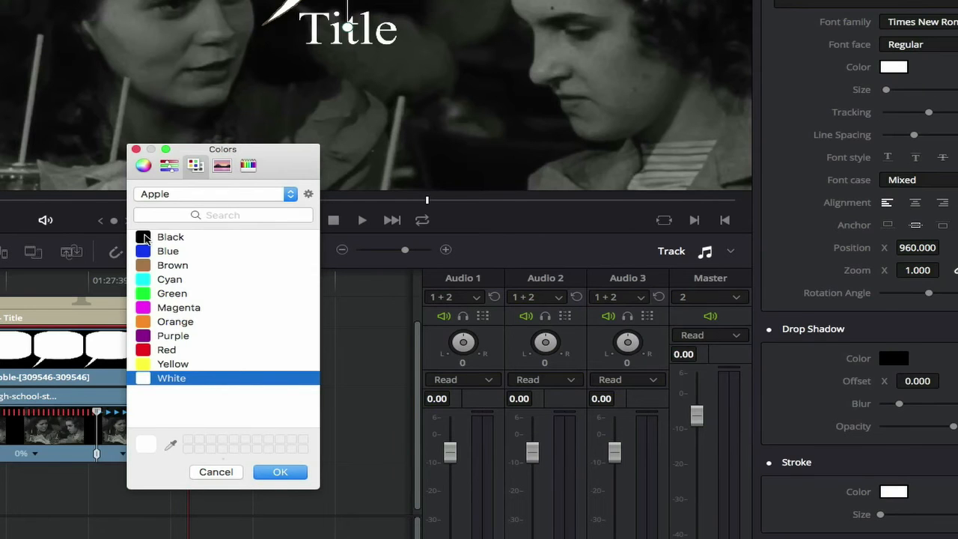
{"action": "left_click", "coordinate": [146, 238]}
{"action": "left_click", "coordinate": [279, 472]}
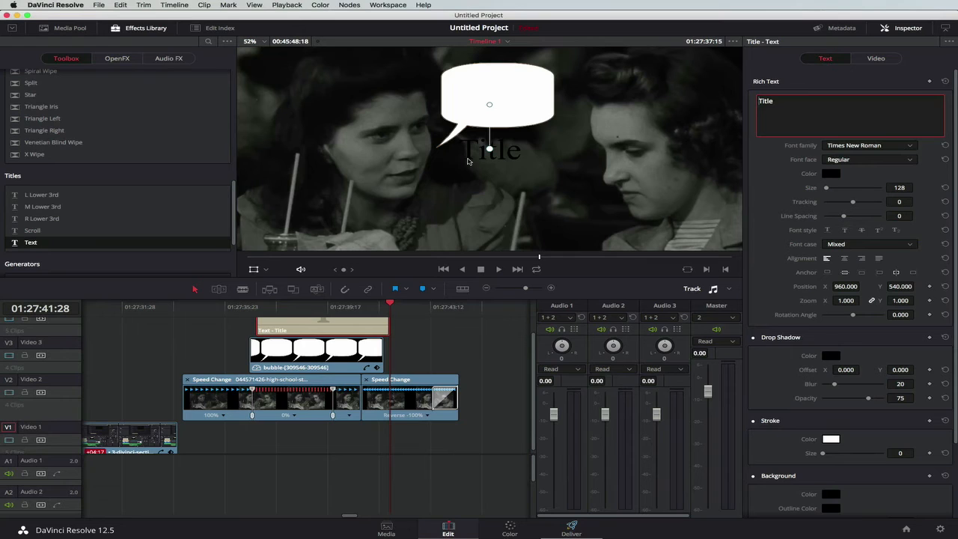
Move the title into the speech bubble and reduce it to font size 73 and 0.700 zoom
{"action": "left_click", "coordinate": [472, 155]}
{"action": "left_click_drag", "start_coordinate": [473, 147], "coordinate": [473, 87]}
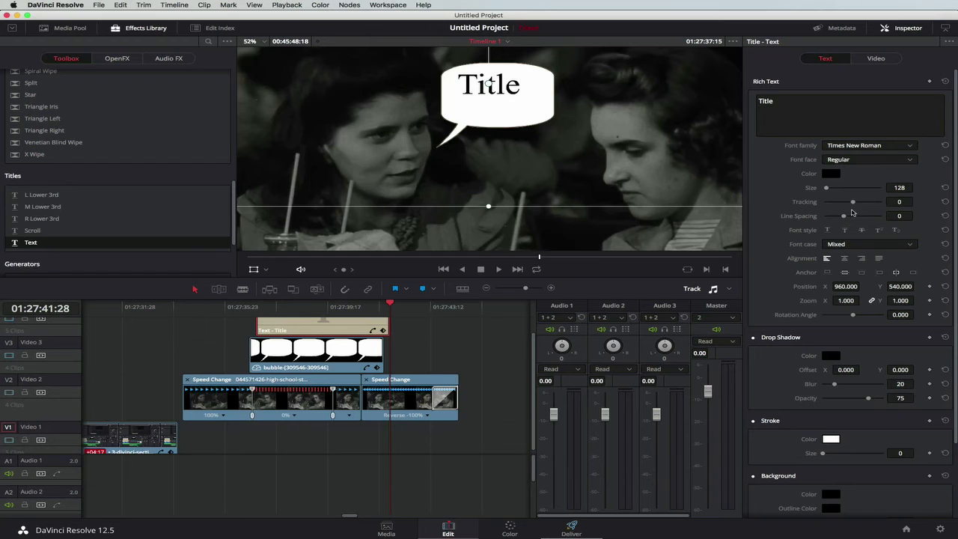
{"action": "left_click_drag", "start_coordinate": [899, 188], "coordinate": [878, 229]}
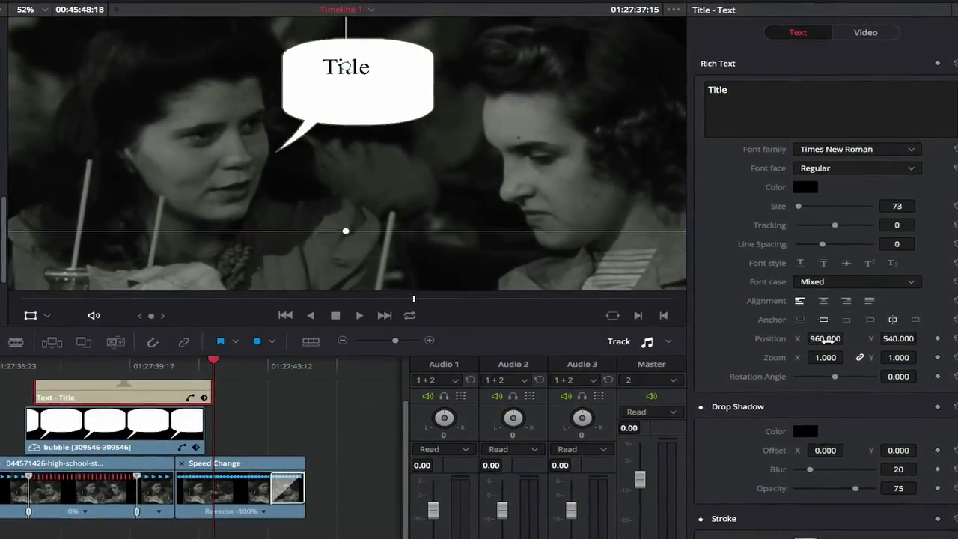
{"action": "left_click_drag", "start_coordinate": [836, 358], "coordinate": [815, 361]}
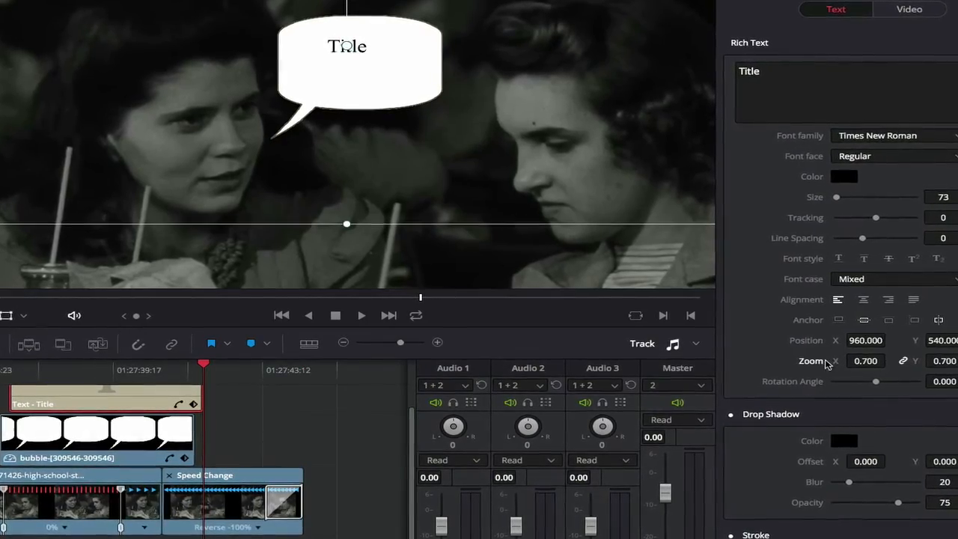
Replace the title text with "Did you know [first name] asked me out", breaking the line before "asked"
{"action": "double_click", "coordinate": [747, 73]}
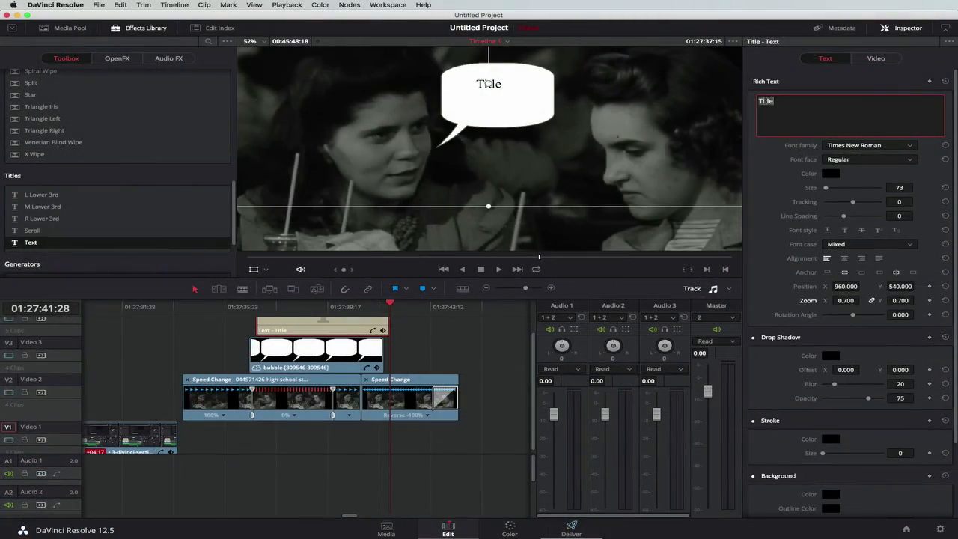
{"action": "type", "text": "Did you kno"}
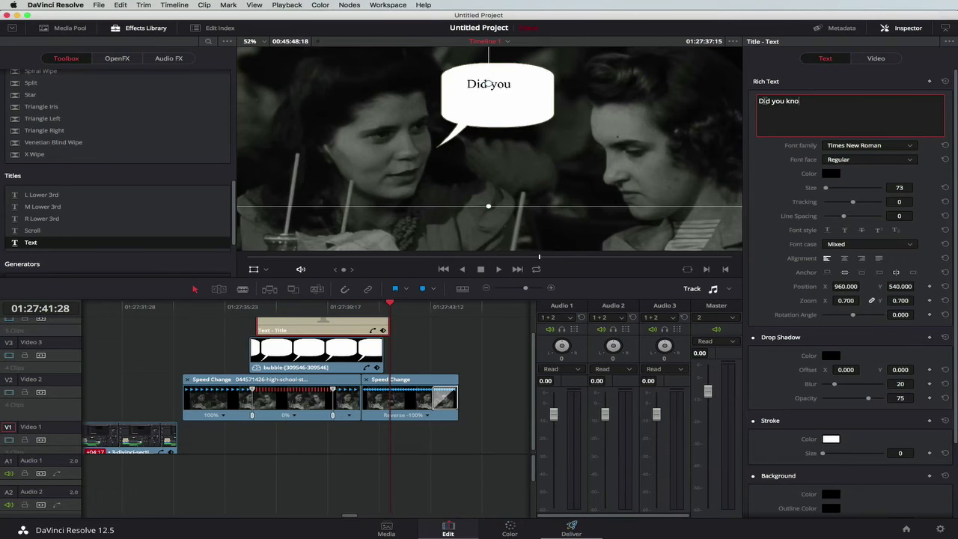
{"action": "type", "text": "w Jo"}
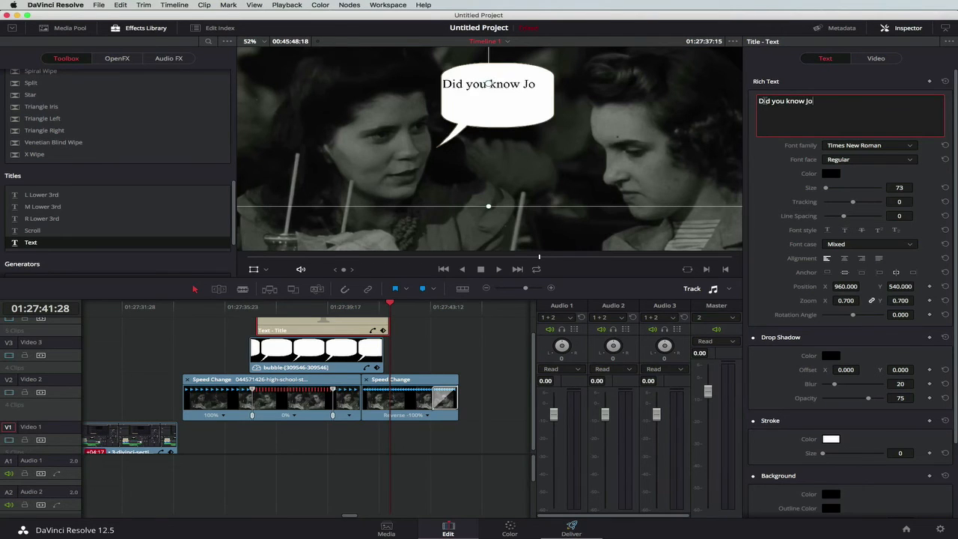
{"action": "type", "text": "hnny"}
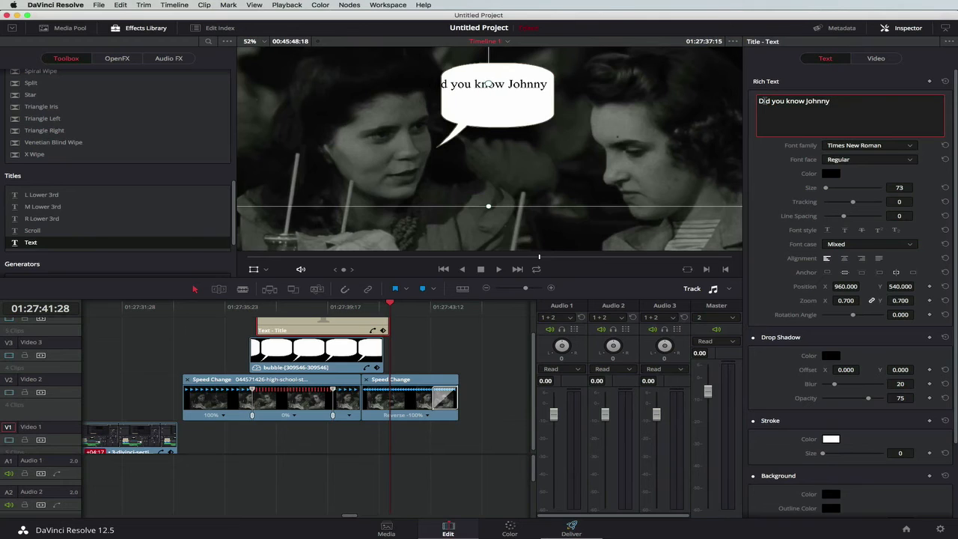
{"action": "type", "text": " asked m"}
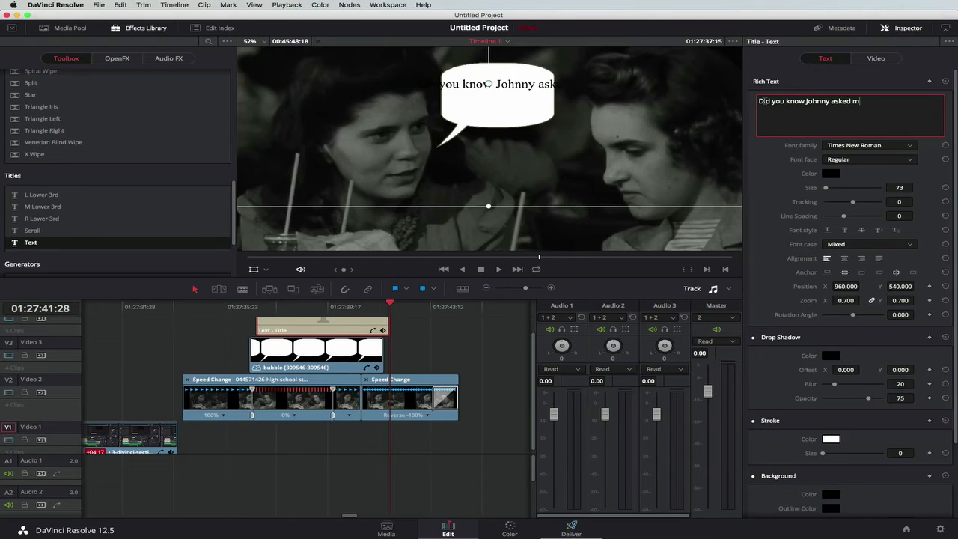
{"action": "type", "text": "e out"}
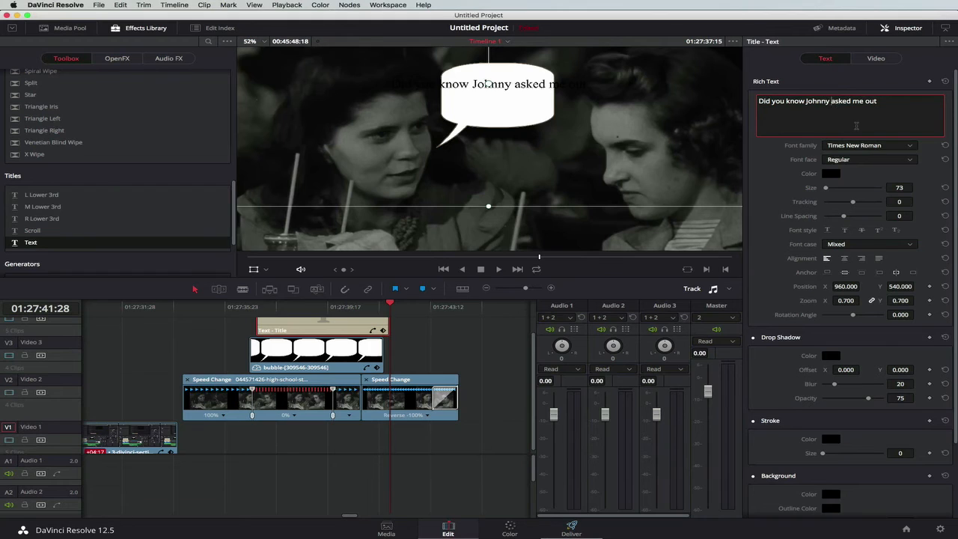
{"action": "key", "text": "Return"}
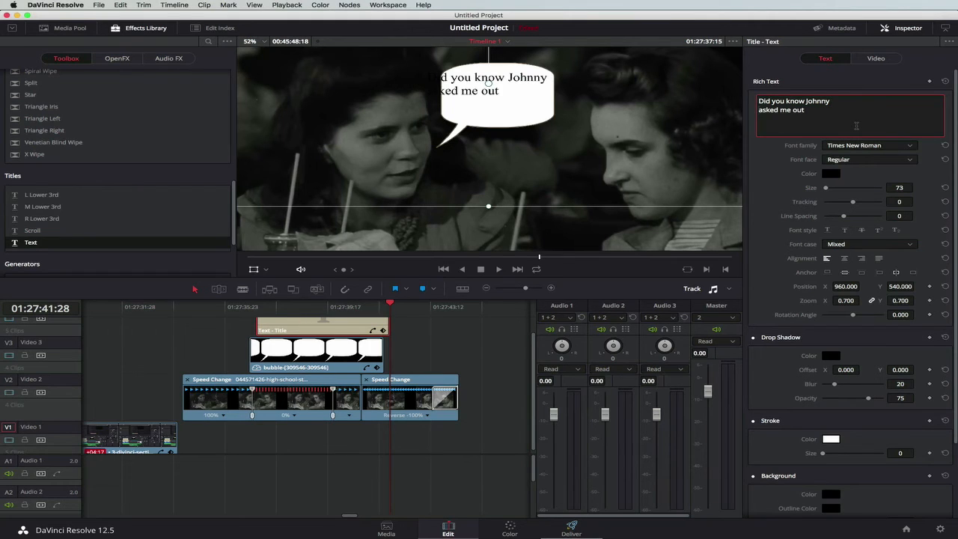
Center-align the title text, reduce its font size to 62, and position it in the middle of the speech bubble
{"action": "left_click", "coordinate": [845, 258]}
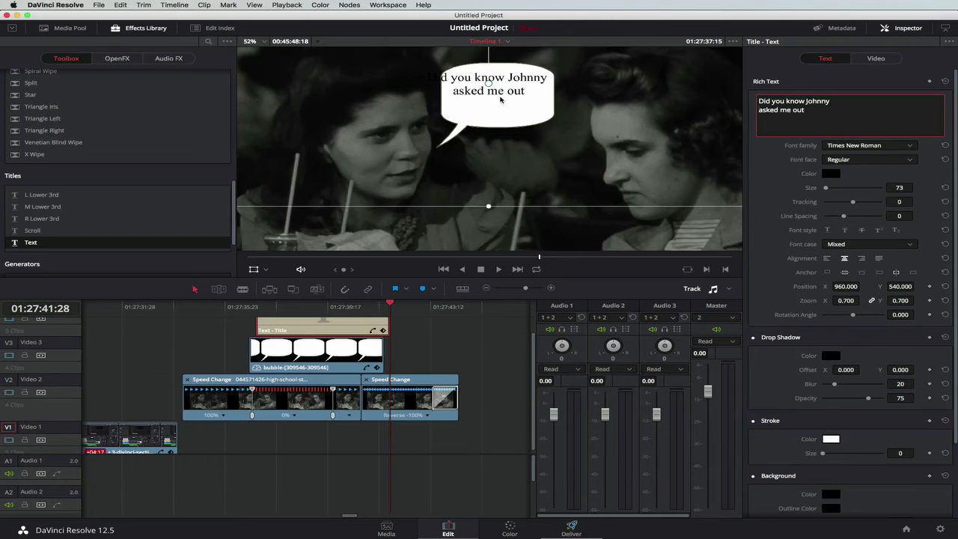
{"action": "left_click_drag", "start_coordinate": [502, 100], "coordinate": [515, 104]}
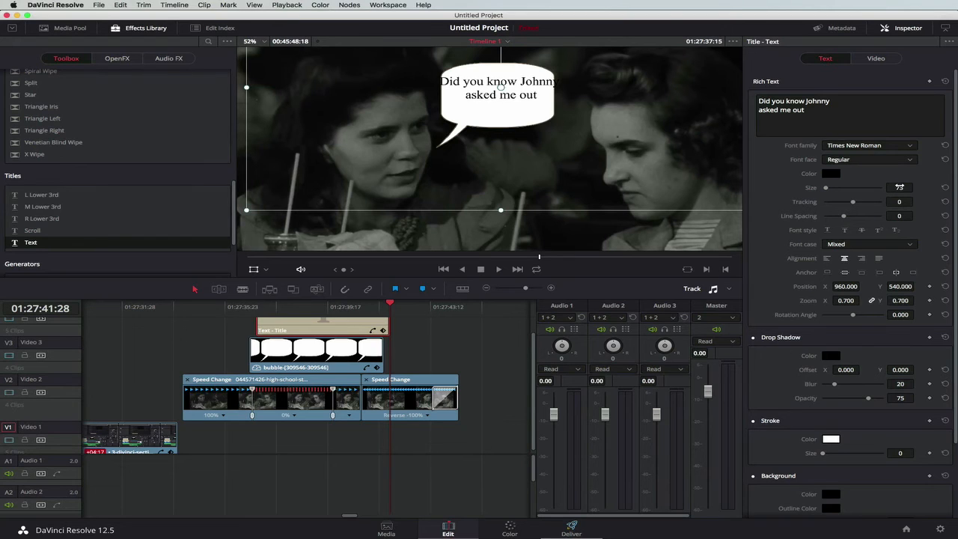
{"action": "left_click_drag", "start_coordinate": [900, 187], "coordinate": [895, 188]}
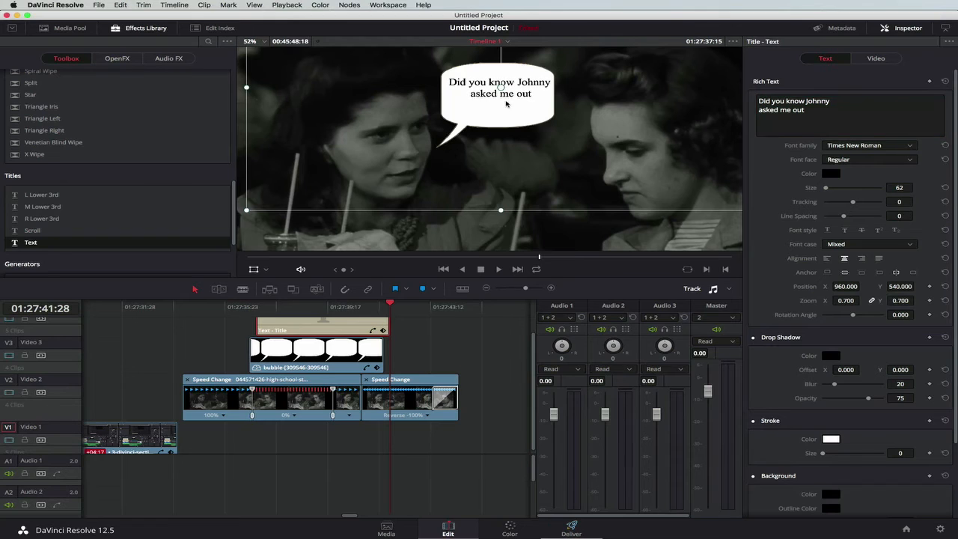
{"action": "left_click_drag", "start_coordinate": [508, 98], "coordinate": [502, 101]}
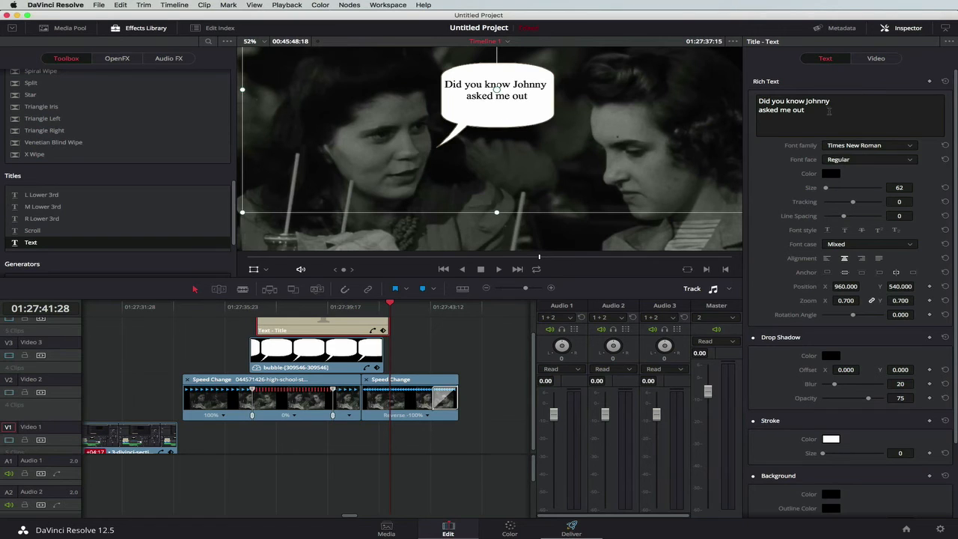
Add a question mark at the end of the speech bubble's title text
{"action": "left_click", "coordinate": [829, 111]}
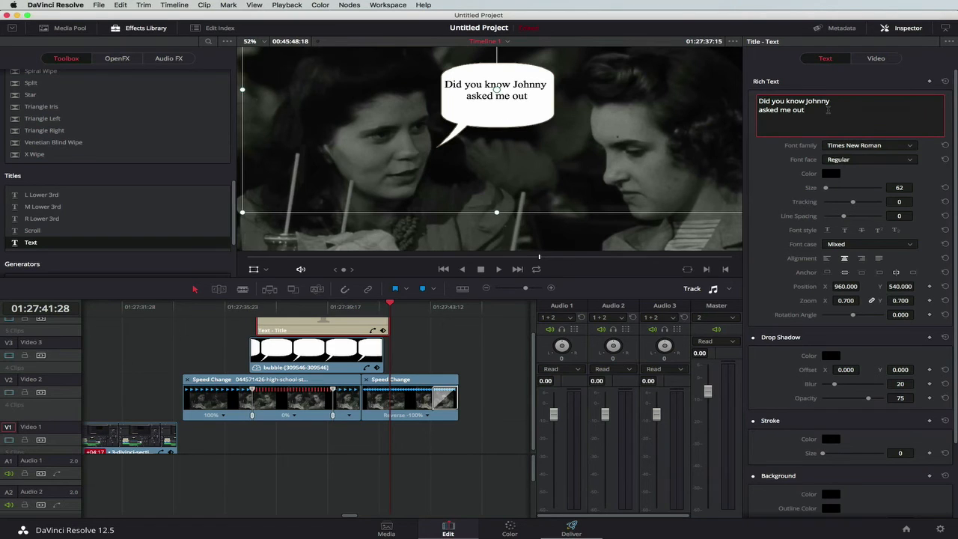
{"action": "type", "text": ">"}
{"action": "type", "text": "?"}
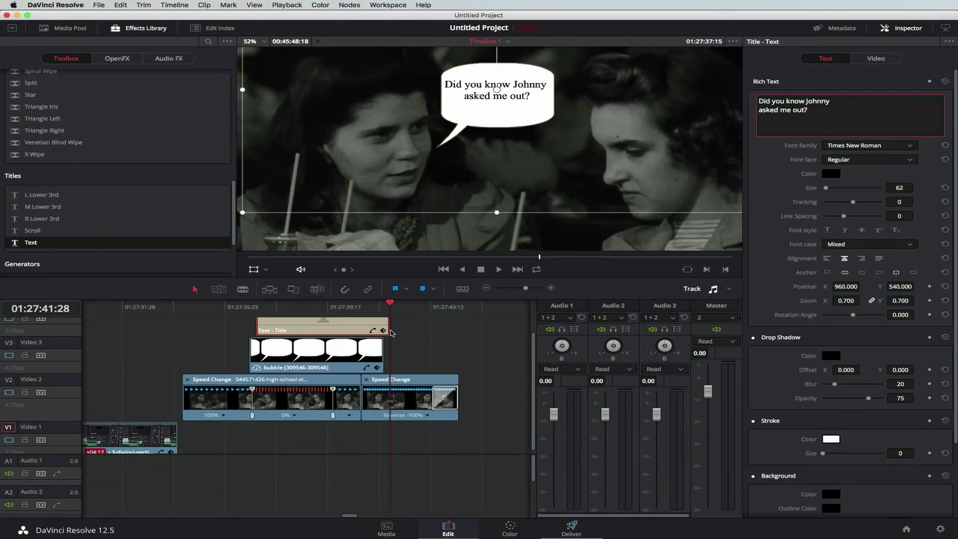
Trim the ends of the title and speech bubble clips back to the same point, just before the reversed clip starts
{"action": "left_click_drag", "start_coordinate": [389, 327], "coordinate": [348, 327]}
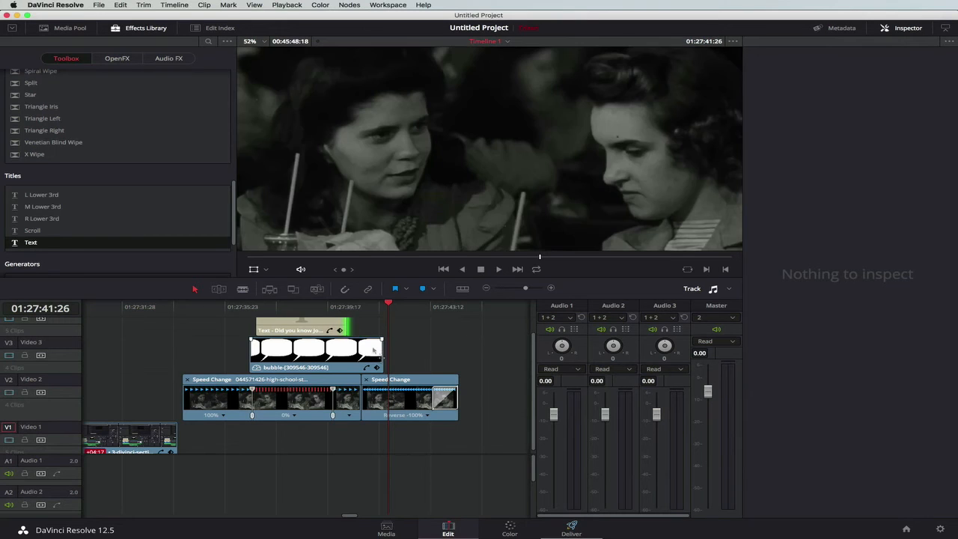
{"action": "left_click_drag", "start_coordinate": [383, 353], "coordinate": [352, 357]}
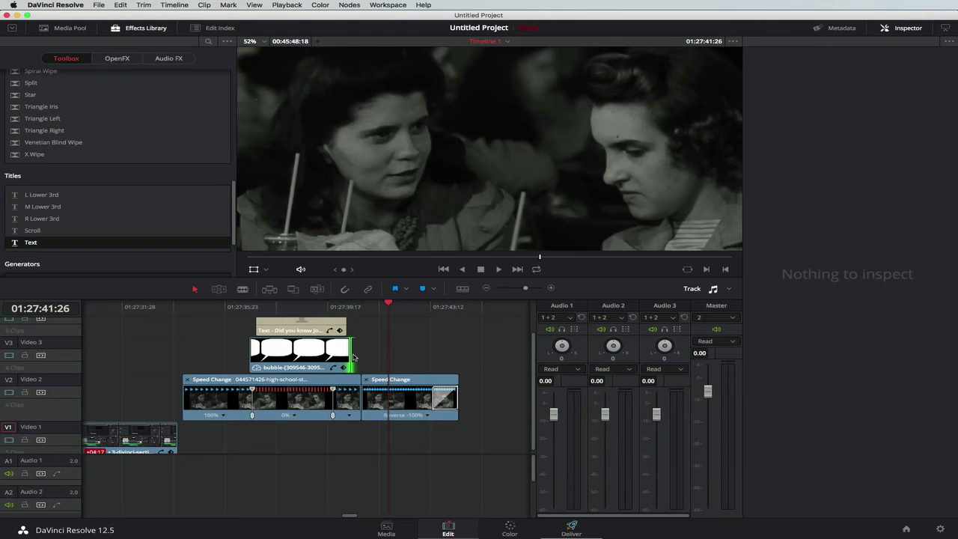
{"action": "left_click_drag", "start_coordinate": [352, 357], "coordinate": [348, 357]}
Add the cloud-shaped thought bubble image to Video 3 after the speech bubble, and shorten it to cover about half the reversed clip
{"action": "left_click", "coordinate": [70, 28]}
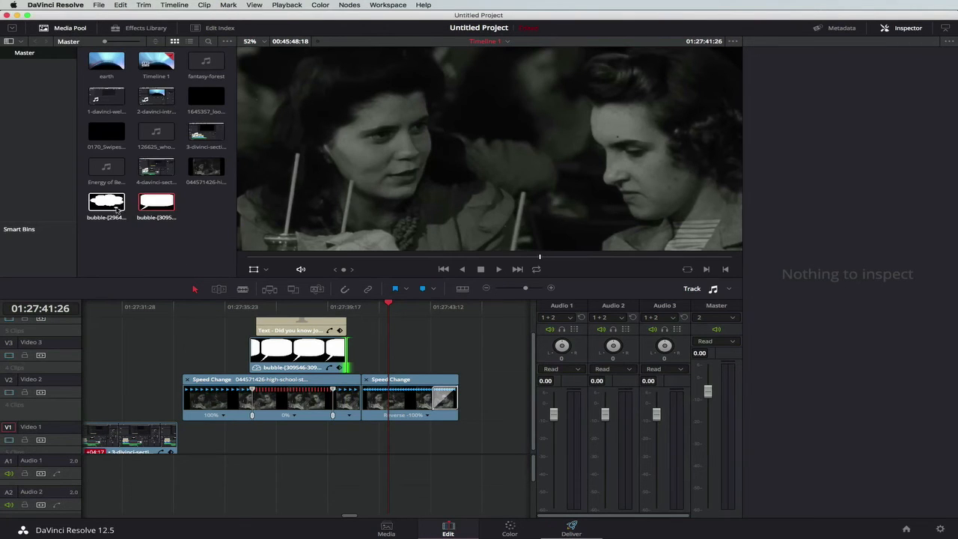
{"action": "left_click_drag", "start_coordinate": [110, 204], "coordinate": [365, 347]}
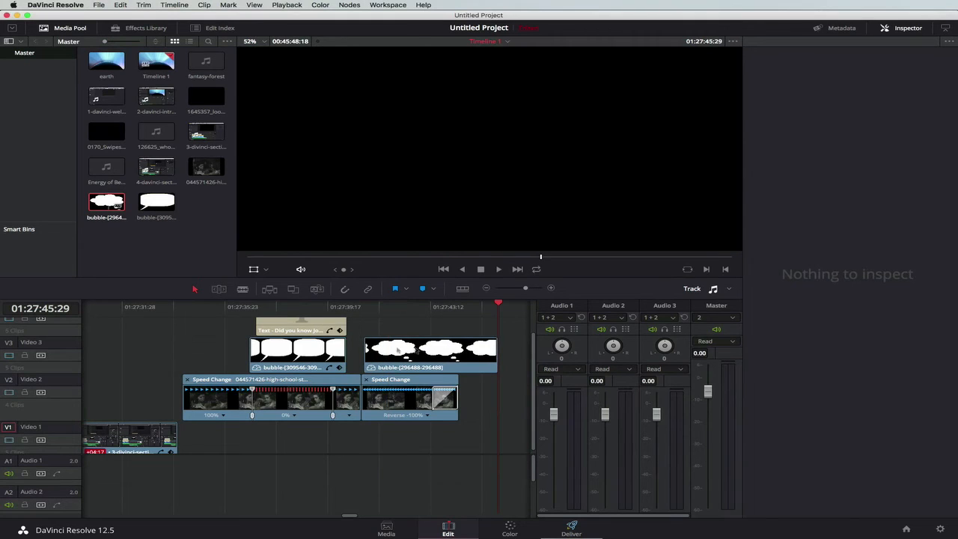
{"action": "left_click_drag", "start_coordinate": [499, 356], "coordinate": [370, 353]}
Scale the thought bubble to 0.320 zoom and move it beside the second woman's head, at about X 81.480, Y 244.439
{"action": "left_click", "coordinate": [371, 307]}
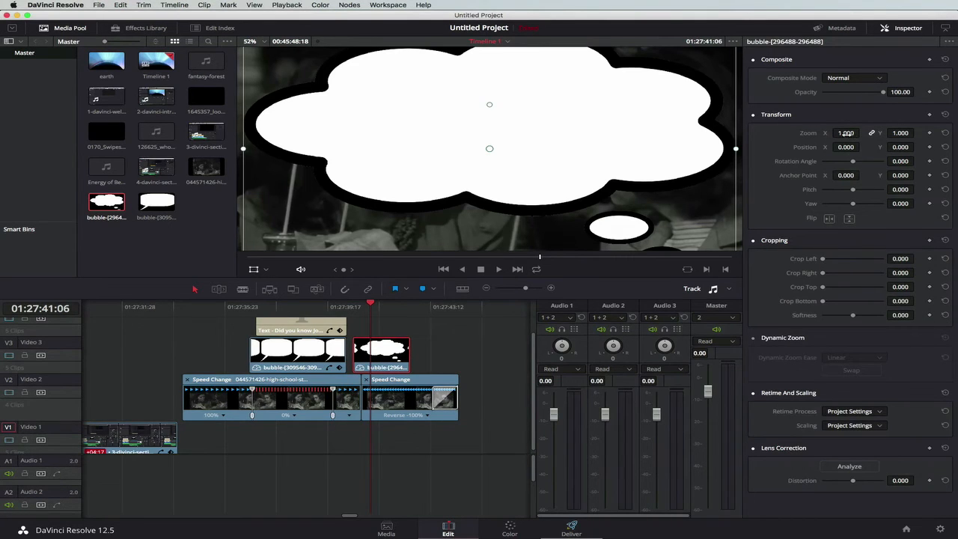
{"action": "left_click_drag", "start_coordinate": [846, 133], "coordinate": [788, 133]}
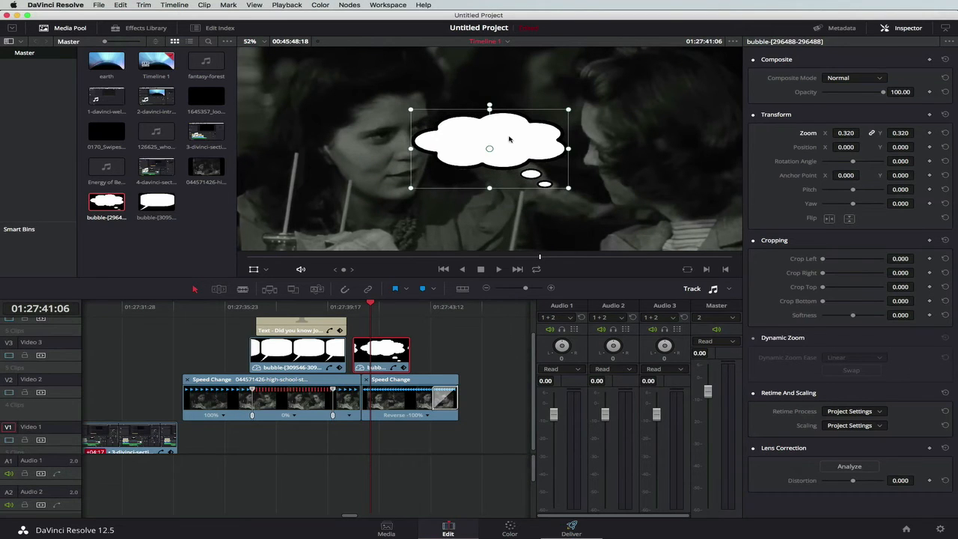
{"action": "left_click_drag", "start_coordinate": [508, 139], "coordinate": [524, 88]}
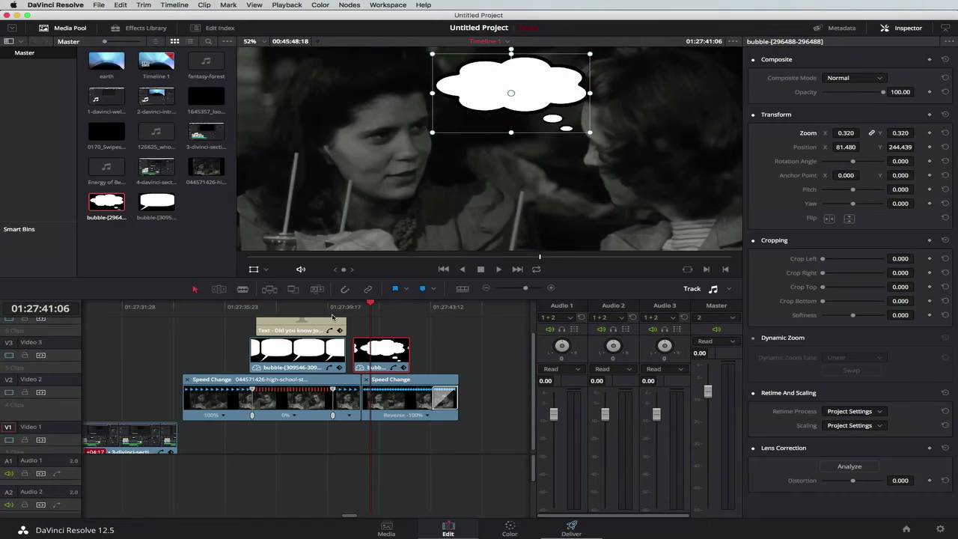
Paste a copy of the caption title on Video 4 above the thought bubble and trim its end to match the bubble clip
{"action": "left_click", "coordinate": [315, 329]}
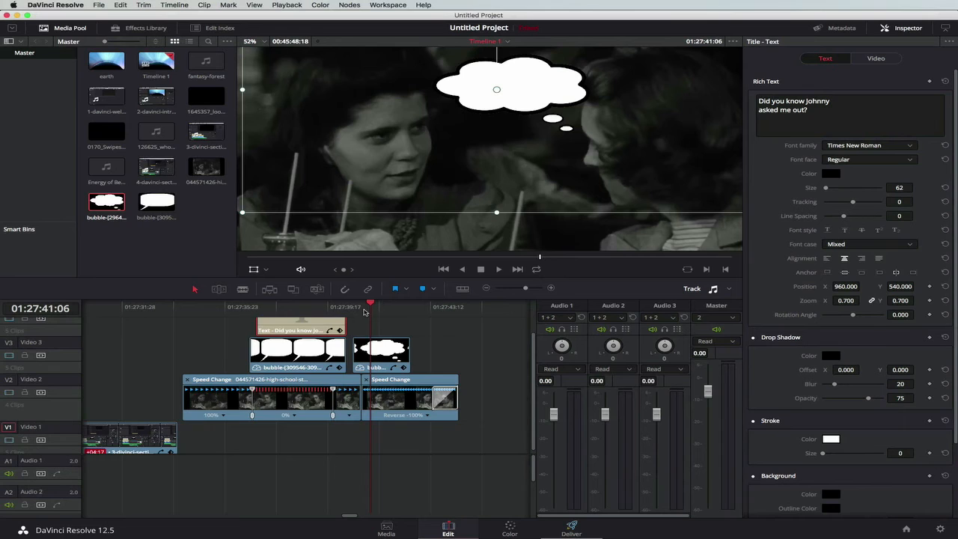
{"action": "left_click_drag", "start_coordinate": [364, 311], "coordinate": [360, 311]}
{"action": "key", "text": "super+v"}
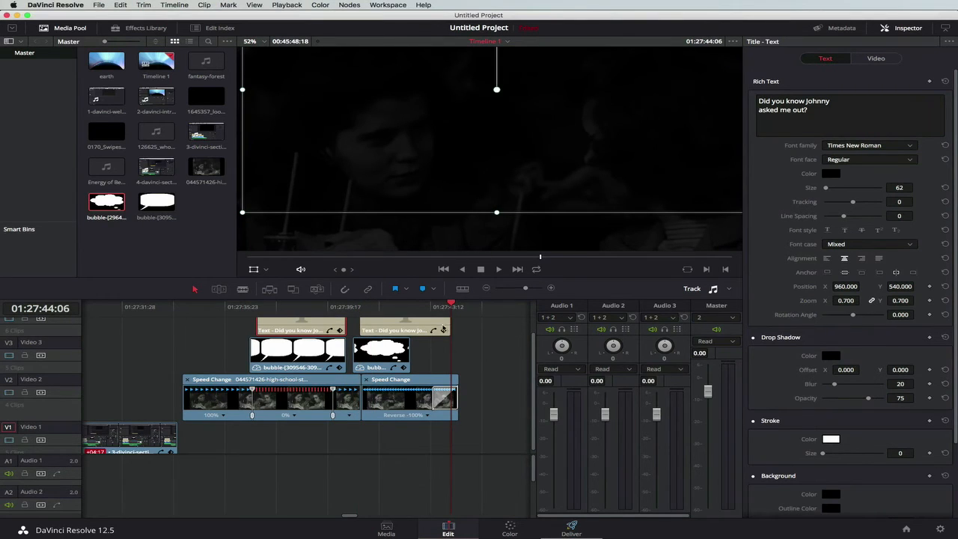
{"action": "left_click_drag", "start_coordinate": [452, 324], "coordinate": [410, 324]}
Replace the copied title's text with "You're such a COW [first name]", fitted inside the thought bubble
{"action": "left_click", "coordinate": [383, 313]}
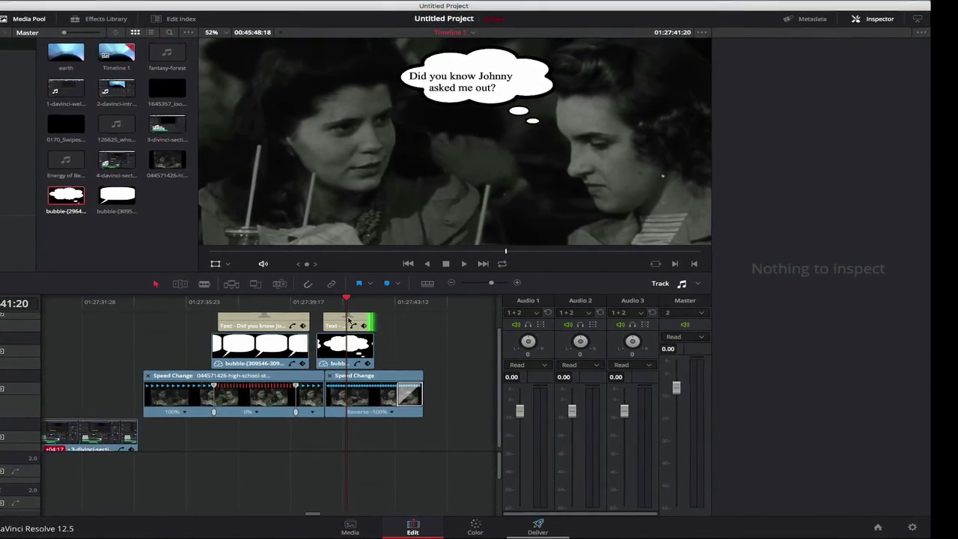
{"action": "left_click", "coordinate": [348, 325]}
{"action": "left_click_drag", "start_coordinate": [793, 103], "coordinate": [627, 60]}
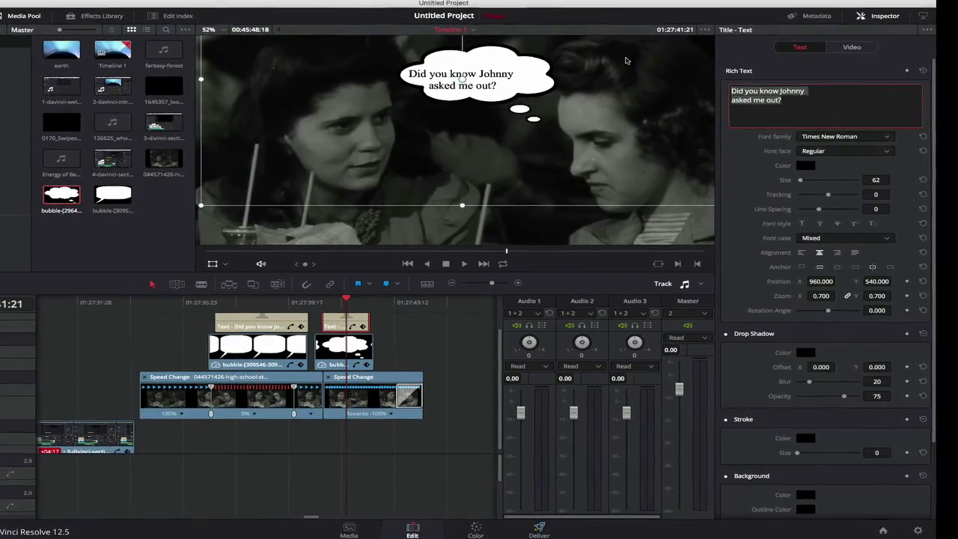
{"action": "type", "text": "You're suc"}
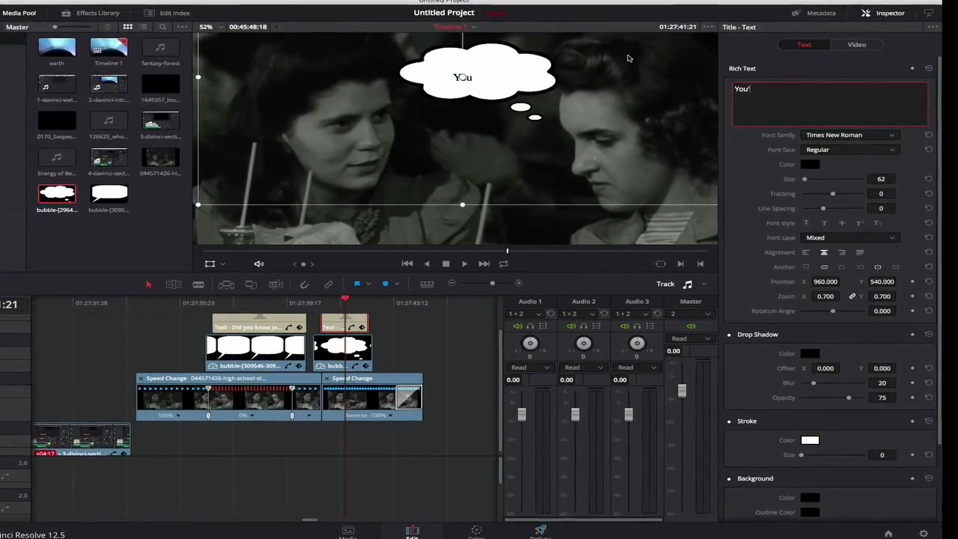
{"action": "type", "text": "h a C"}
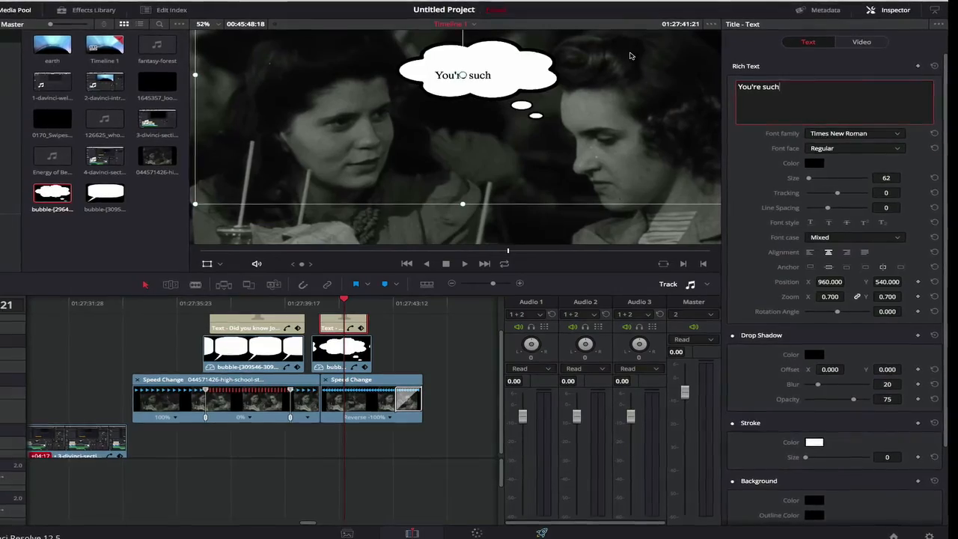
{"action": "type", "text": "OW"}
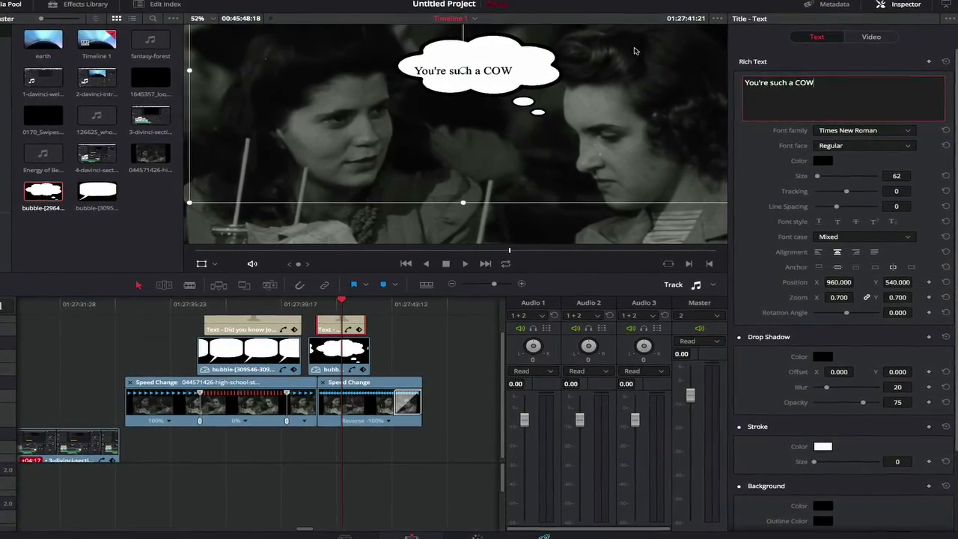
{"action": "type", "text": " Natalie"}
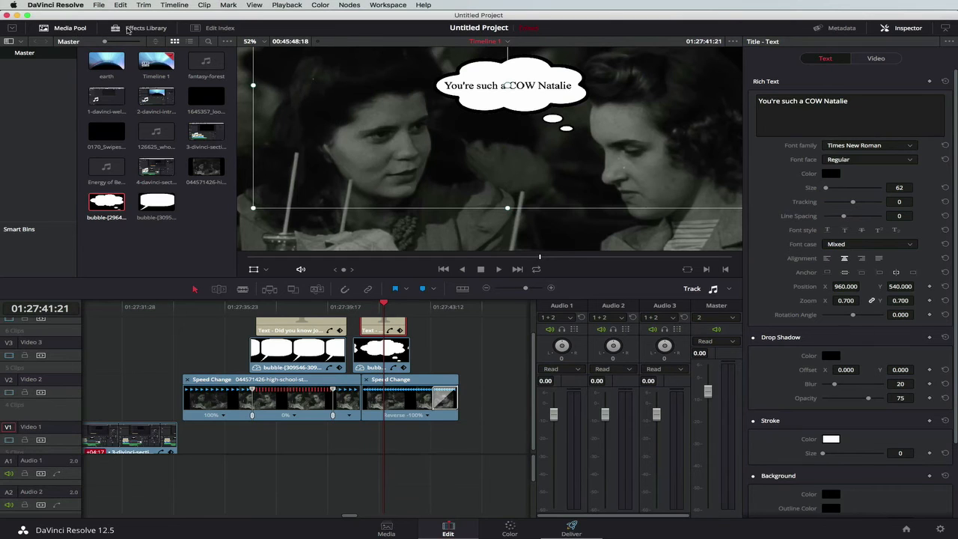
Apply Cross Dissolve transitions to the starts and ends of both titles on Video 4, shortening the first title's fades
{"action": "left_click", "coordinate": [135, 28]}
{"action": "scroll", "coordinate": [66, 221], "scroll_direction": "up", "scroll_amount": 10}
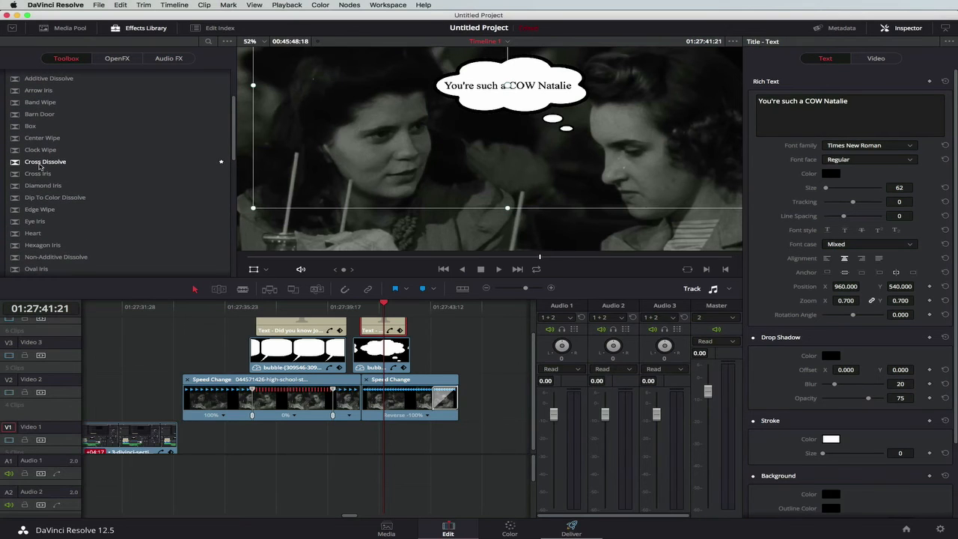
{"action": "left_click_drag", "start_coordinate": [40, 163], "coordinate": [264, 329]}
{"action": "left_click_drag", "start_coordinate": [45, 163], "coordinate": [366, 329]}
{"action": "left_click_drag", "start_coordinate": [45, 163], "coordinate": [403, 329]}
{"action": "left_click_drag", "start_coordinate": [322, 325], "coordinate": [343, 325]}
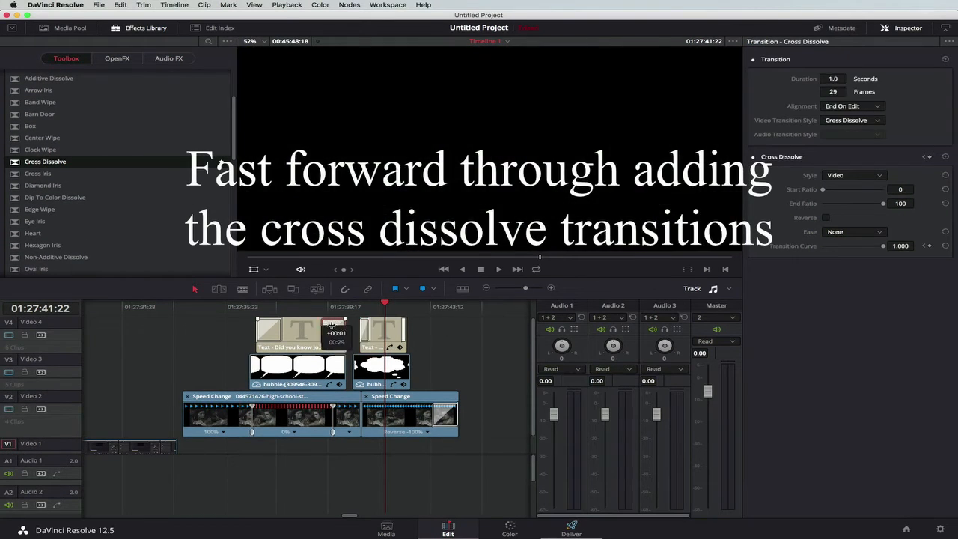
{"action": "left_click_drag", "start_coordinate": [281, 327], "coordinate": [268, 327]}
Add shortened Cross Dissolves to both ends of the Video 3 bubbles, with a 17-frame speech bubble fade-in and 12-frame thought bubble fade-out
{"action": "left_click_drag", "start_coordinate": [36, 164], "coordinate": [275, 367]}
{"action": "left_click_drag", "start_coordinate": [295, 365], "coordinate": [284, 365]}
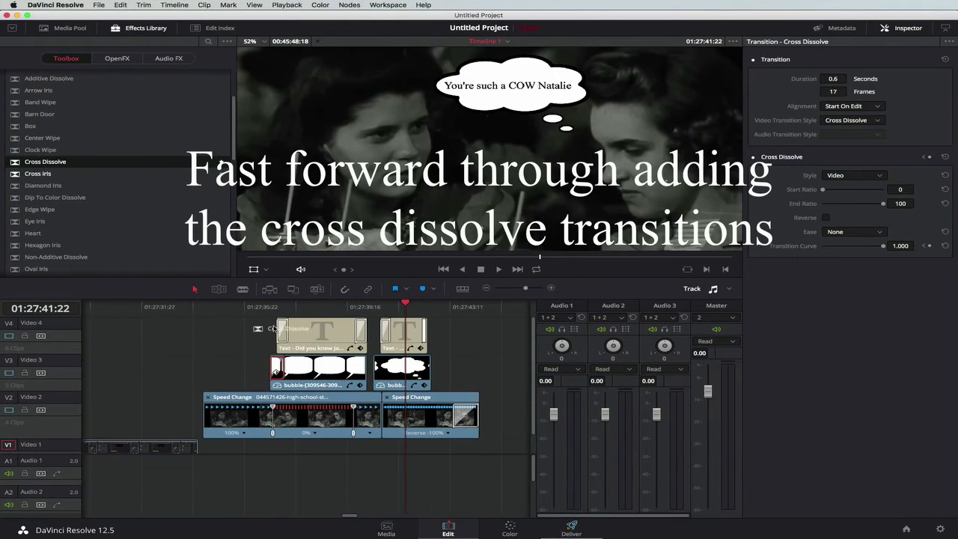
{"action": "left_click_drag", "start_coordinate": [45, 163], "coordinate": [361, 366]}
{"action": "left_click_drag", "start_coordinate": [342, 365], "coordinate": [354, 365]}
{"action": "left_click_drag", "start_coordinate": [47, 163], "coordinate": [380, 367]}
{"action": "left_click_drag", "start_coordinate": [398, 365], "coordinate": [386, 365]}
{"action": "left_click_drag", "start_coordinate": [45, 162], "coordinate": [425, 367]}
{"action": "left_click_drag", "start_coordinate": [417, 365], "coordinate": [422, 365]}
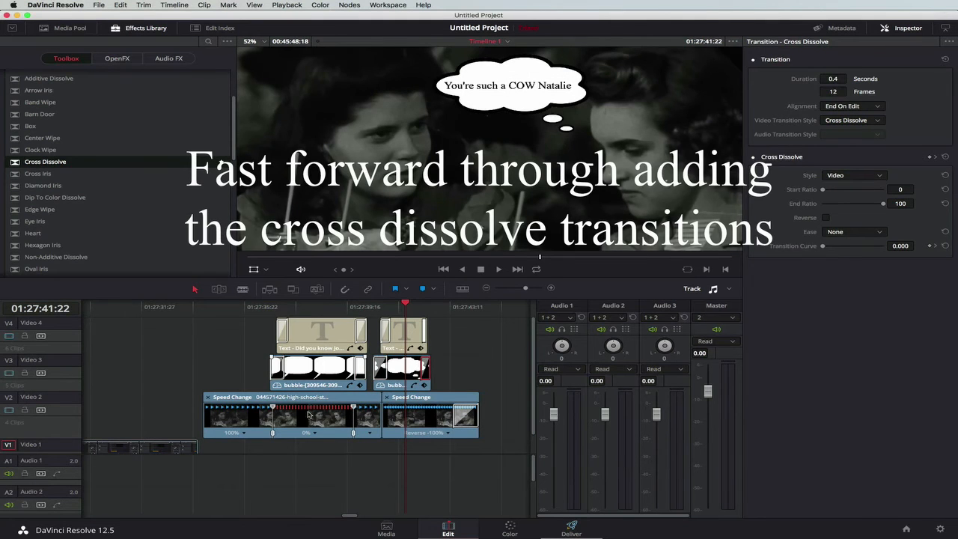
{"action": "left_click", "coordinate": [43, 138]}
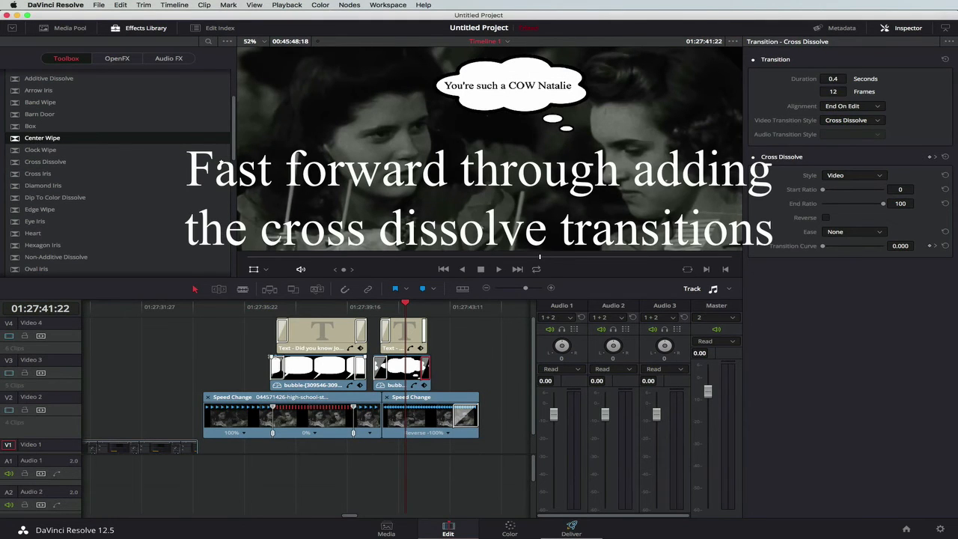
Extend the starts of the speech bubble and its title to shortly after the first cafeteria clip begins, and preview the timing
{"action": "scroll", "coordinate": [322, 367], "scroll_direction": "left", "scroll_amount": 1}
{"action": "left_click_drag", "start_coordinate": [297, 307], "coordinate": [301, 307]}
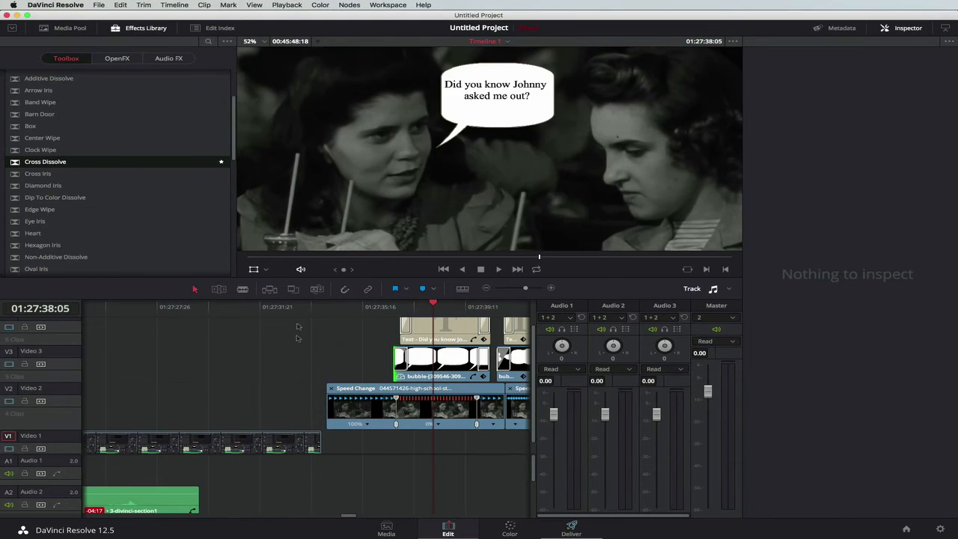
{"action": "left_click_drag", "start_coordinate": [396, 359], "coordinate": [343, 360]}
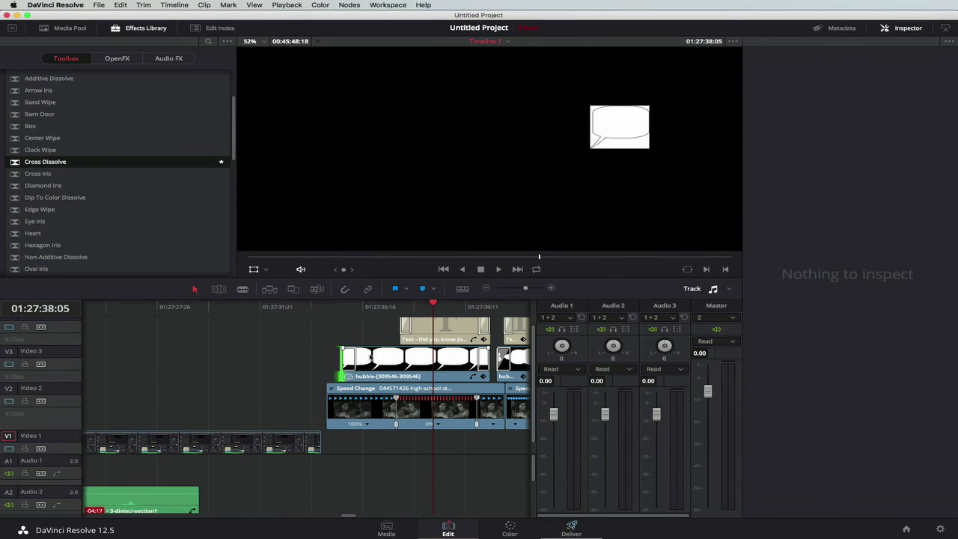
{"action": "left_click_drag", "start_coordinate": [401, 330], "coordinate": [349, 331]}
{"action": "left_click", "coordinate": [324, 309]}
{"action": "key", "text": "space"}
{"action": "key", "text": "space"}
Trim the end of the speech bubble's title, and shift the thought bubble and its title earlier to follow more closely
{"action": "mouse_move", "coordinate": [490, 339]}
{"action": "left_mouse_down"}
{"action": "mouse_move", "coordinate": [460, 340]}
{"action": "mouse_move", "coordinate": [458, 361]}
{"action": "mouse_move", "coordinate": [498, 332]}
{"action": "mouse_move", "coordinate": [487, 334]}
{"action": "left_mouse_up"}
{"action": "left_click", "coordinate": [515, 360]}
{"action": "left_click", "coordinate": [515, 334], "text": "super"}
Play back the retimed cafeteria section to check when both bubbles and their captions appear and fade
{"action": "left_click", "coordinate": [325, 310]}
{"action": "key", "text": "space"}
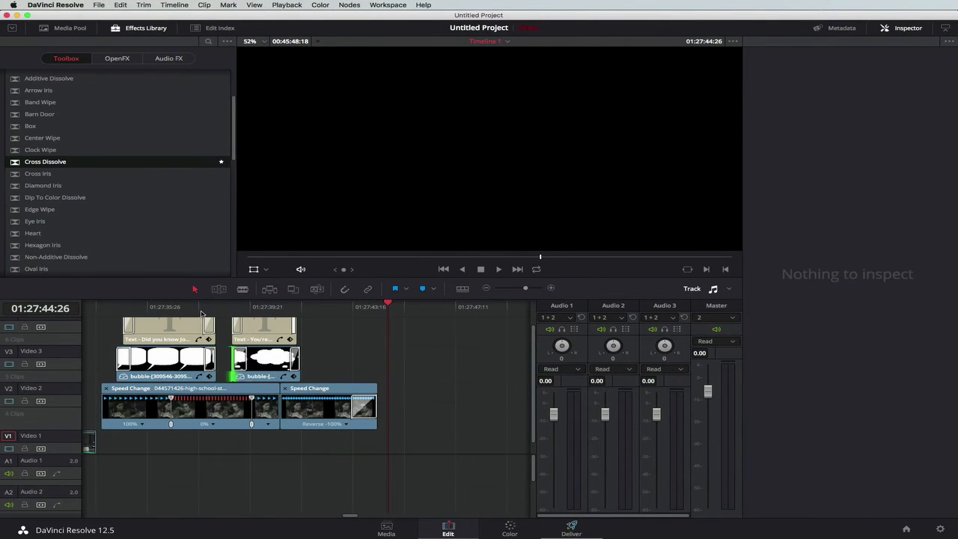
{"action": "scroll", "coordinate": [247, 328], "scroll_direction": "left", "scroll_amount": 5}
{"action": "scroll", "coordinate": [246, 328], "scroll_direction": "up", "scroll_amount": 1}
{"action": "left_click", "coordinate": [226, 307]}
{"action": "key", "text": "space"}
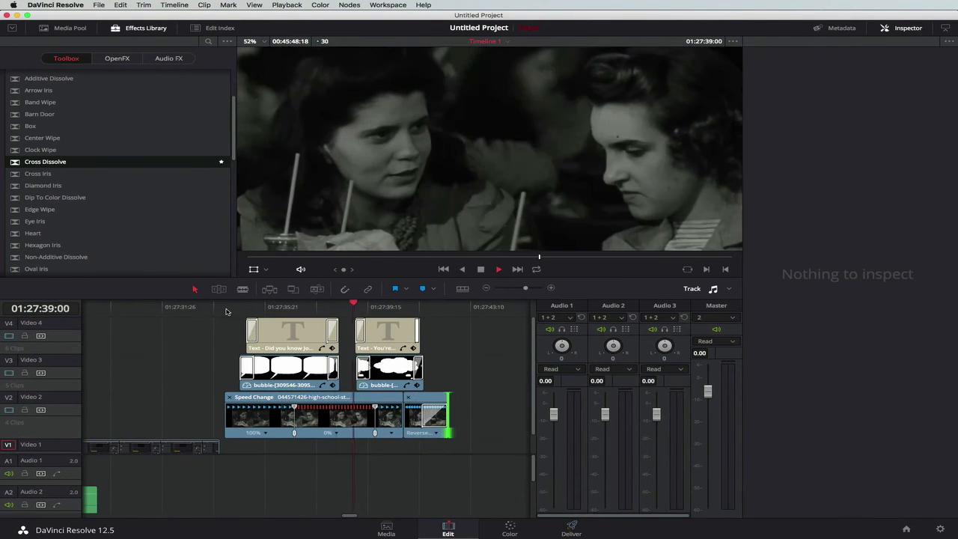
{"action": "key", "text": "space"}
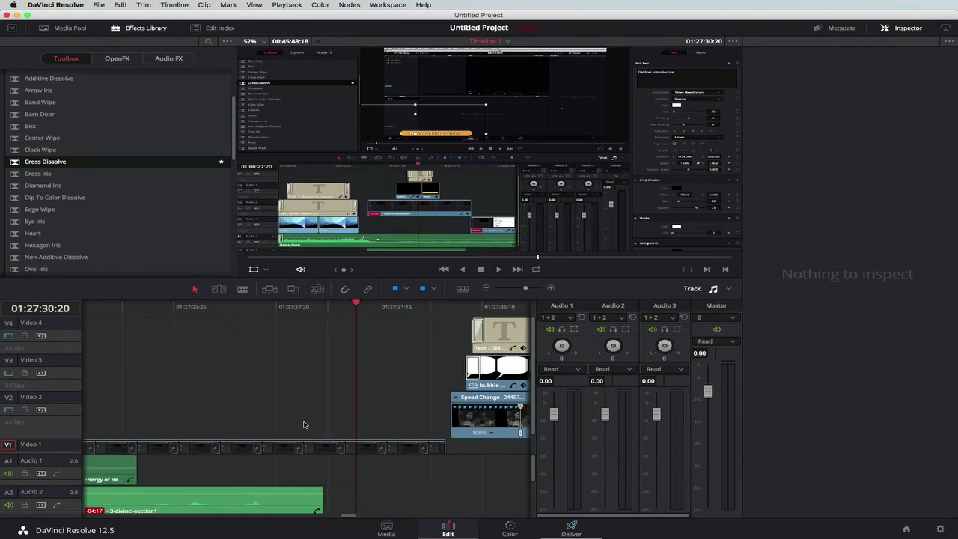
{"action": "left_click", "coordinate": [249, 306]}
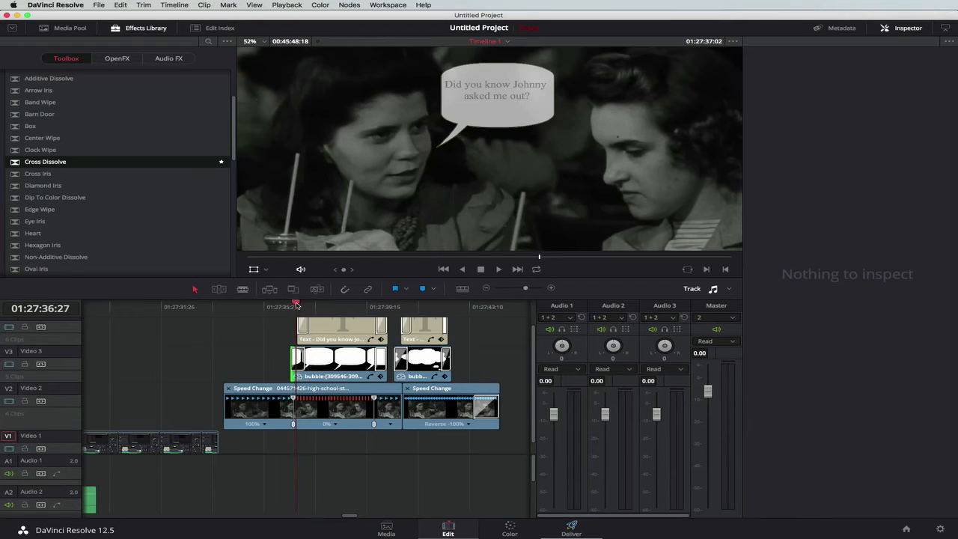
{"action": "left_click_drag", "start_coordinate": [299, 307], "coordinate": [306, 306]}
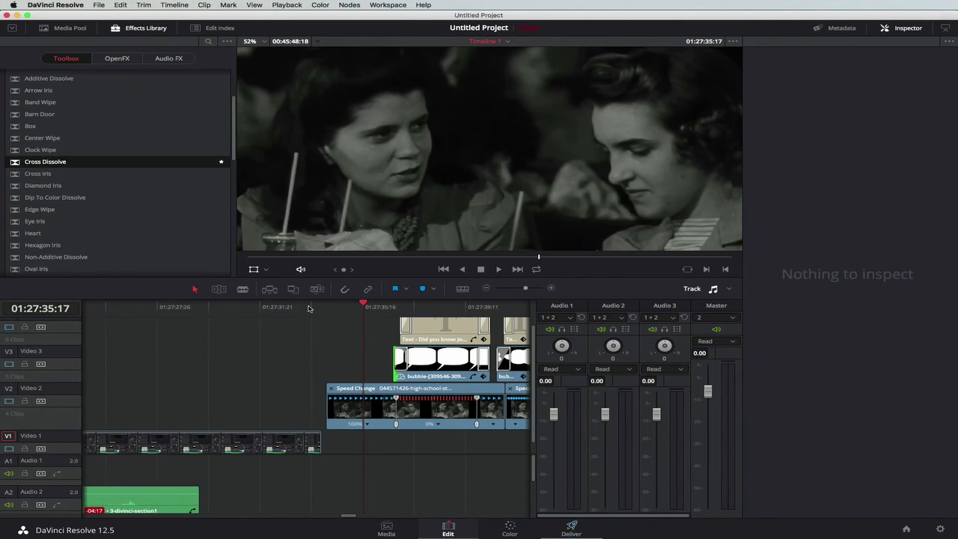
{"action": "left_click", "coordinate": [308, 306]}
{"action": "key", "text": "space"}
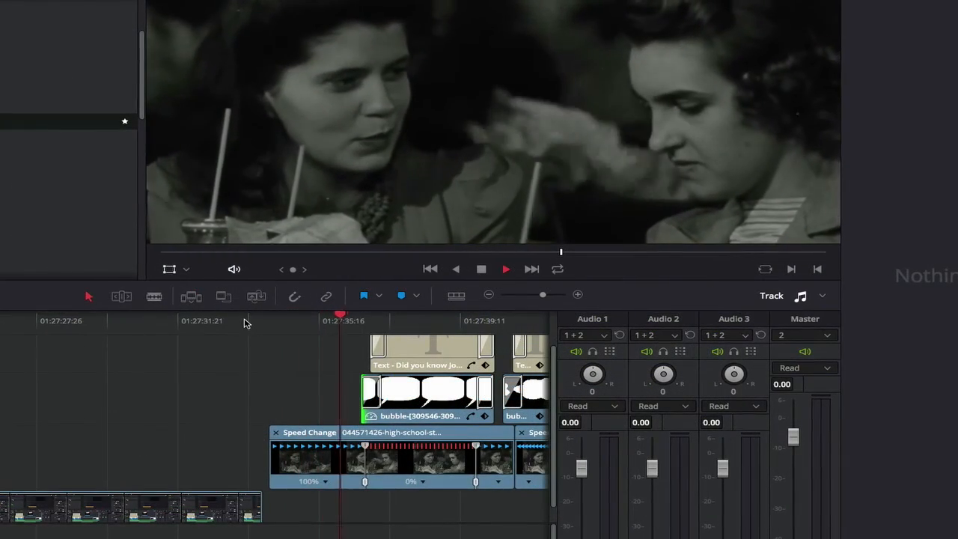
{"action": "key", "text": "space"}
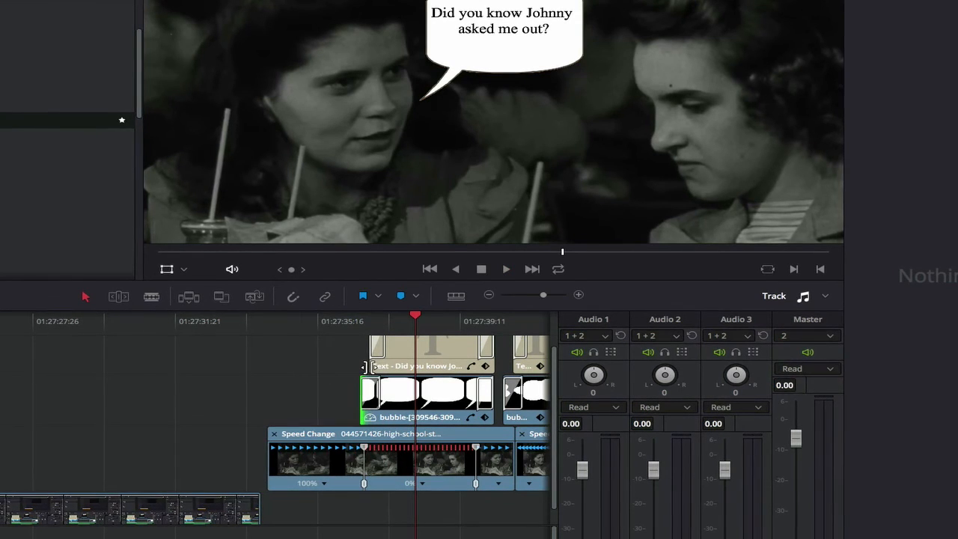
Extend the starts of the speech bubble and its title to shortly after the first cafeteria clip begins, and preview the timing
{"action": "left_click_drag", "start_coordinate": [365, 391], "coordinate": [290, 398]}
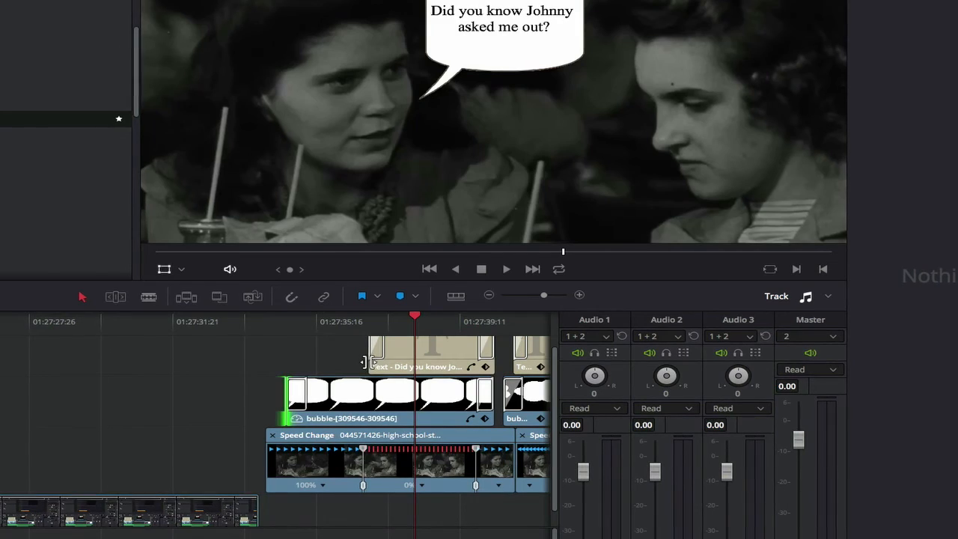
{"action": "left_click_drag", "start_coordinate": [370, 366], "coordinate": [292, 367]}
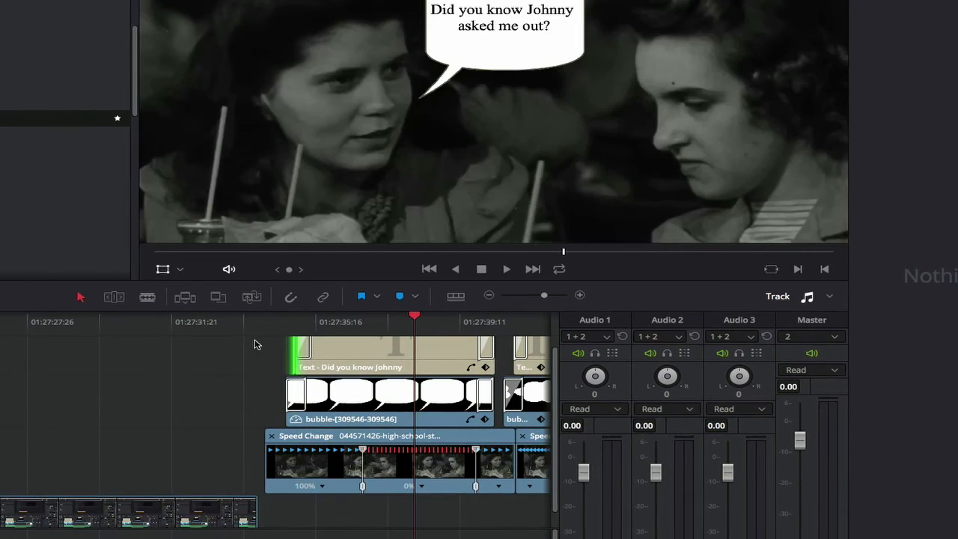
{"action": "left_click", "coordinate": [258, 335]}
{"action": "key", "text": "space"}
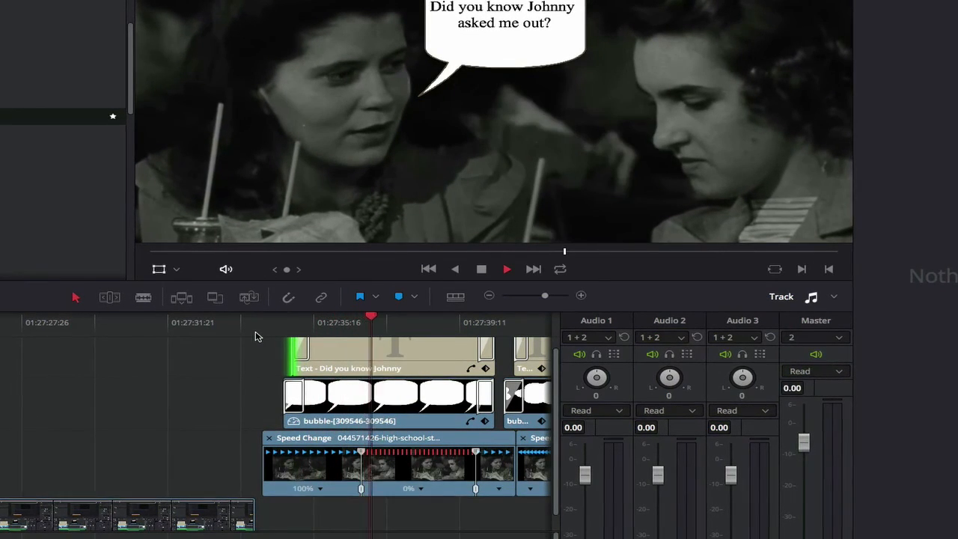
{"action": "key", "text": "space"}
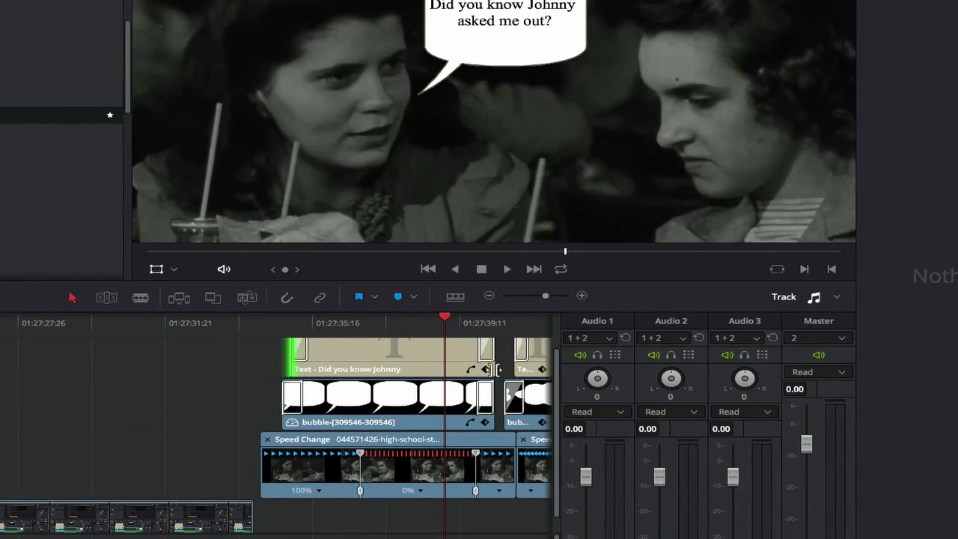
Trim the ends of the speech bubble and its title, and move the thought bubble and its title earlier to follow closely
{"action": "left_click_drag", "start_coordinate": [494, 369], "coordinate": [448, 368]}
{"action": "left_click_drag", "start_coordinate": [481, 401], "coordinate": [454, 406]}
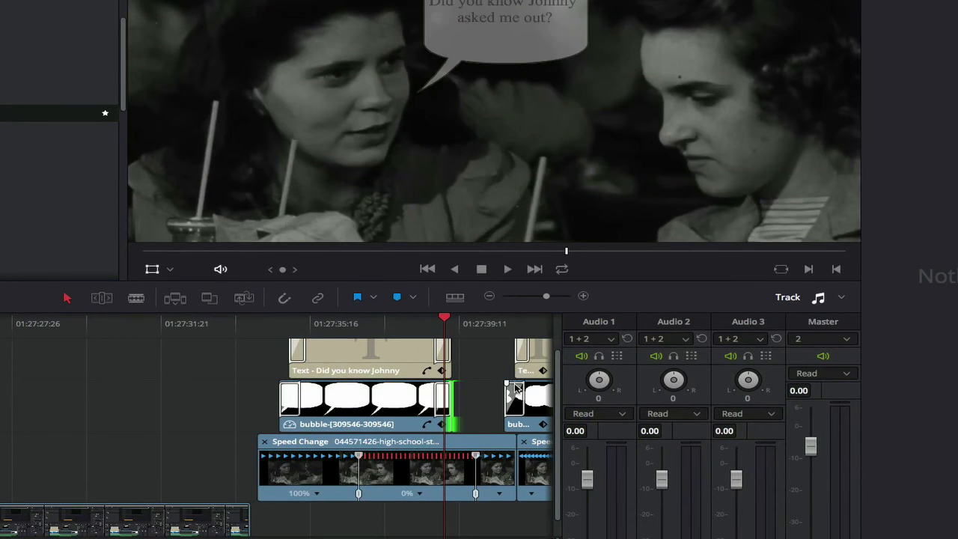
{"action": "left_click_drag", "start_coordinate": [518, 364], "coordinate": [533, 416]}
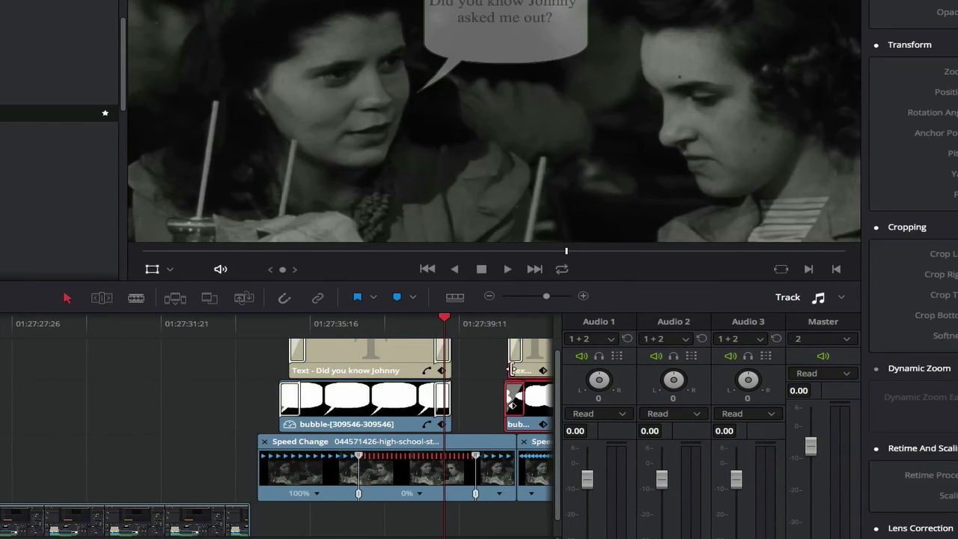
{"action": "left_click_drag", "start_coordinate": [521, 374], "coordinate": [483, 378]}
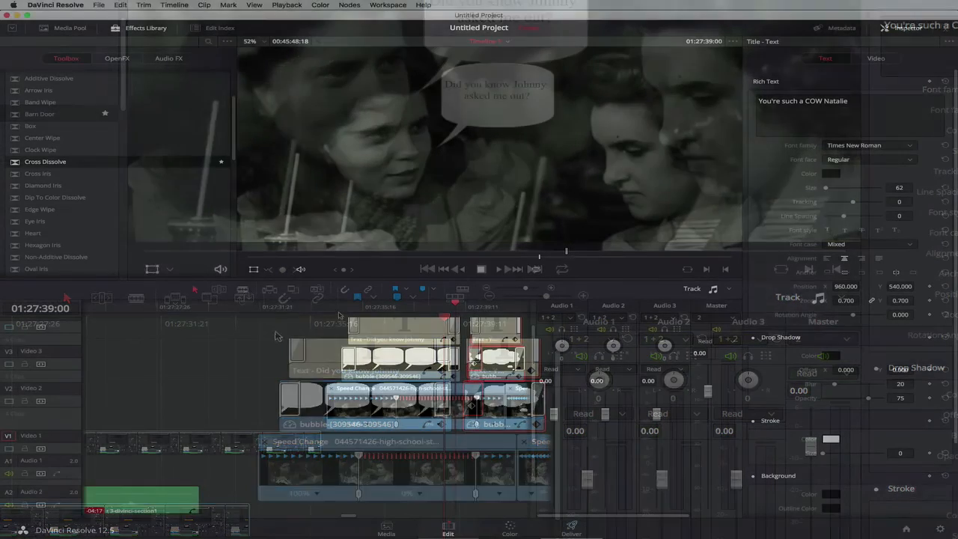
Play back the whole cafeteria section from 01:27:34:03 to check the bubble timing and the final fade
{"action": "left_click", "coordinate": [324, 314]}
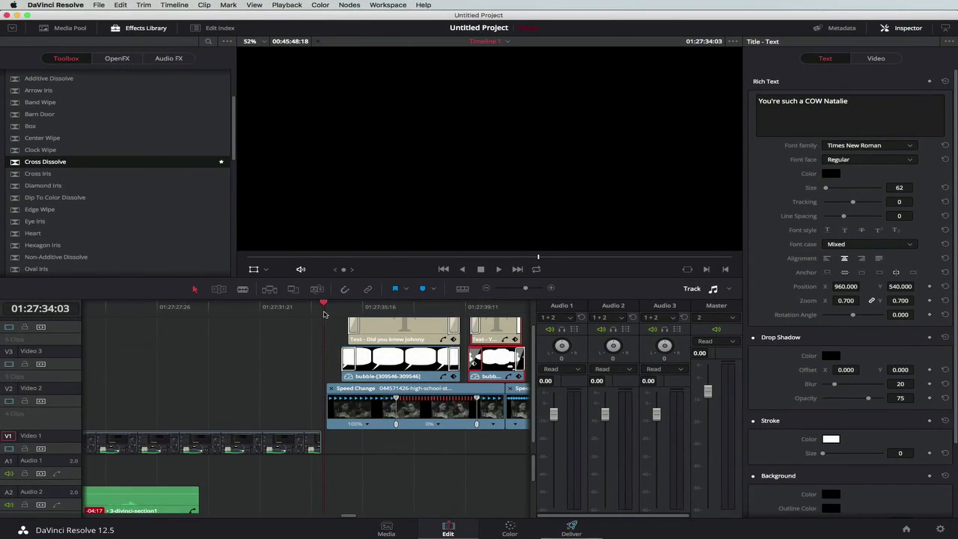
{"action": "key", "text": "space"}
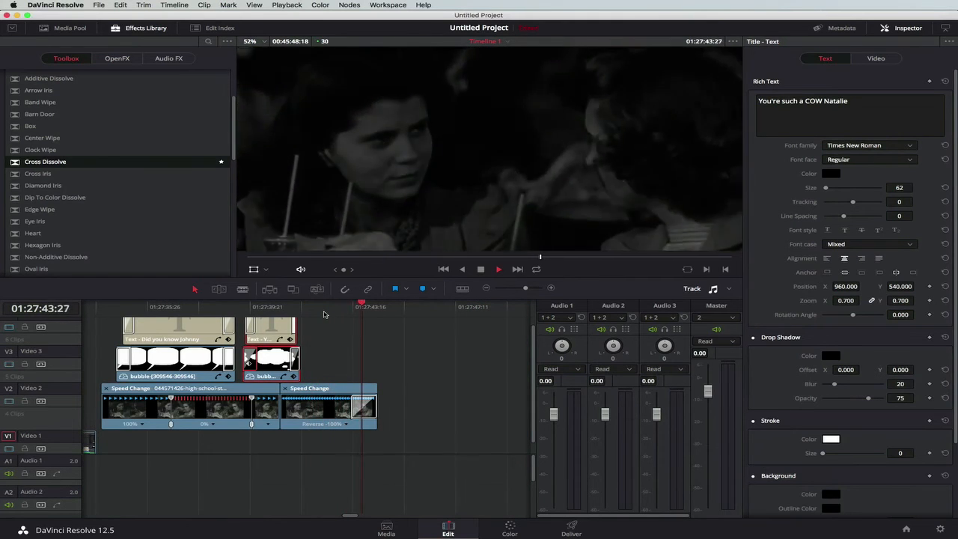
{"action": "key", "text": "space"}
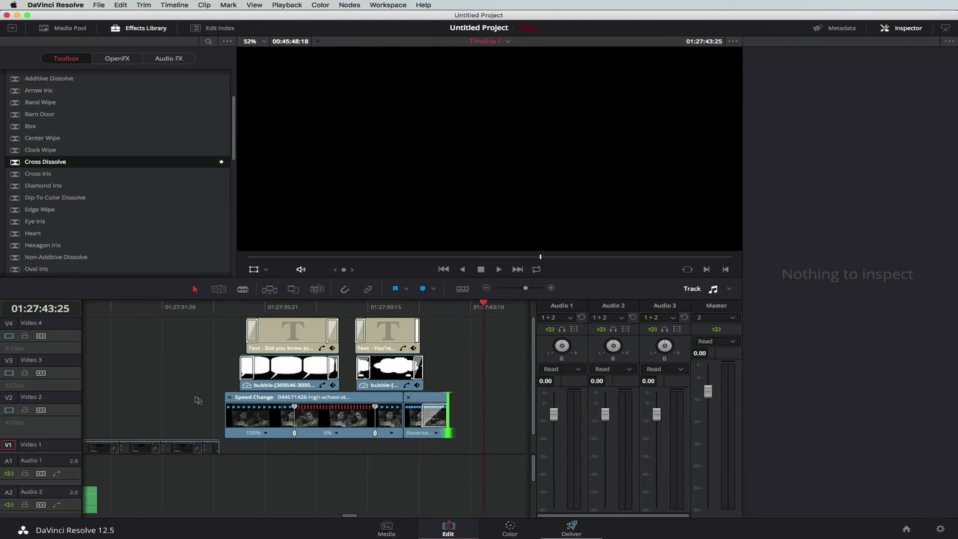
Place the playhead at 01:27:26:20, within the Video 1 screen recording that precedes the cafeteria clips
{"action": "left_click", "coordinate": [131, 308]}
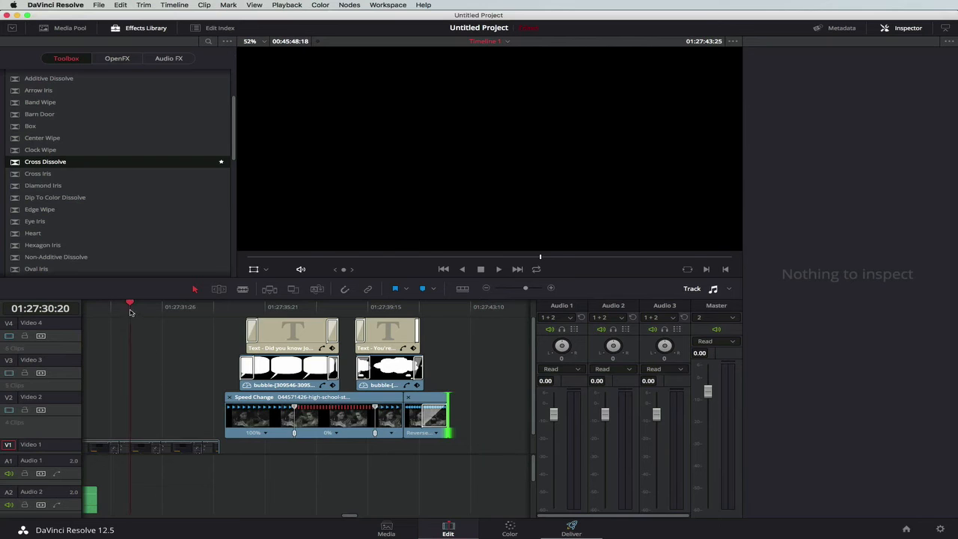
{"action": "scroll", "coordinate": [148, 382], "scroll_direction": "left", "scroll_amount": 5}
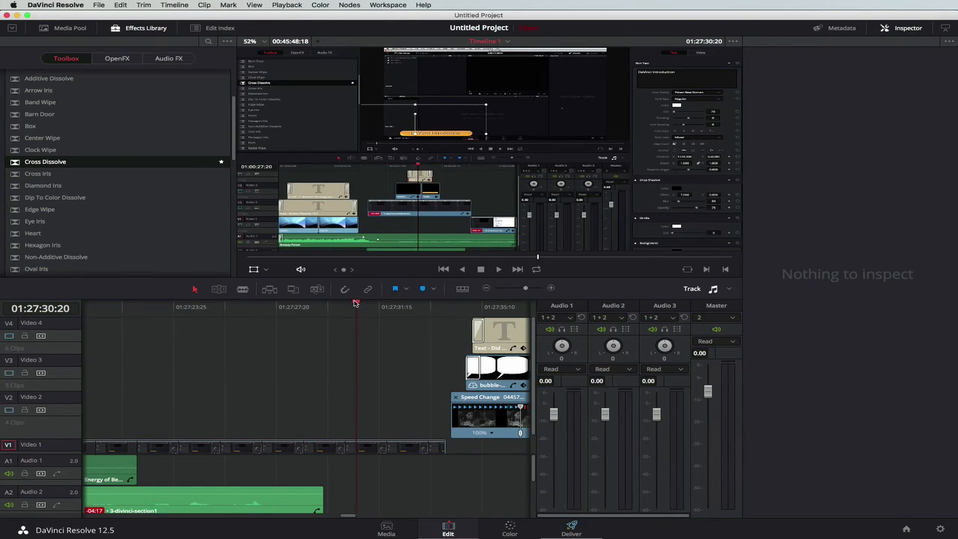
{"action": "left_click_drag", "start_coordinate": [356, 303], "coordinate": [248, 305]}
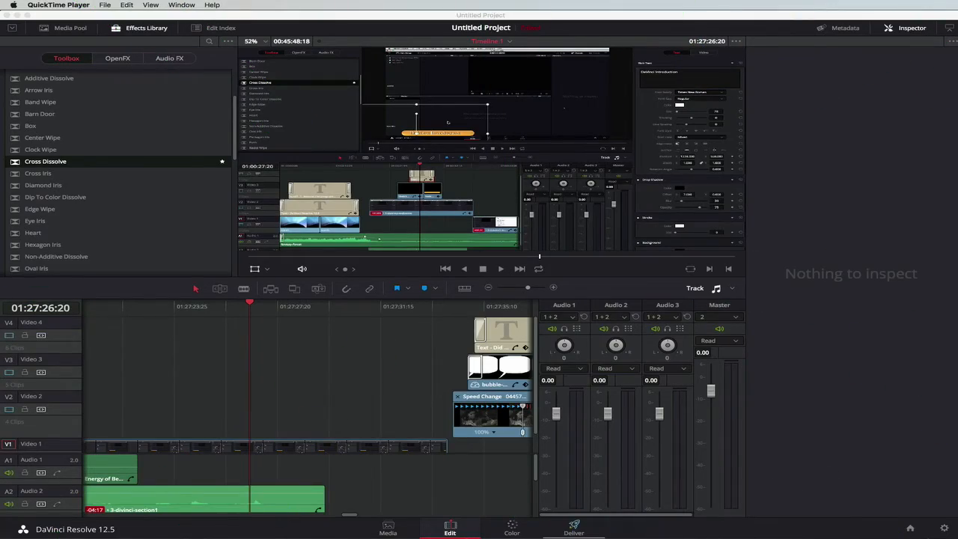
Switch to Finder and select the 5-davinci-section3 recording in the vision/screen-recordings folder
{"action": "key", "text": "super+Tab"}
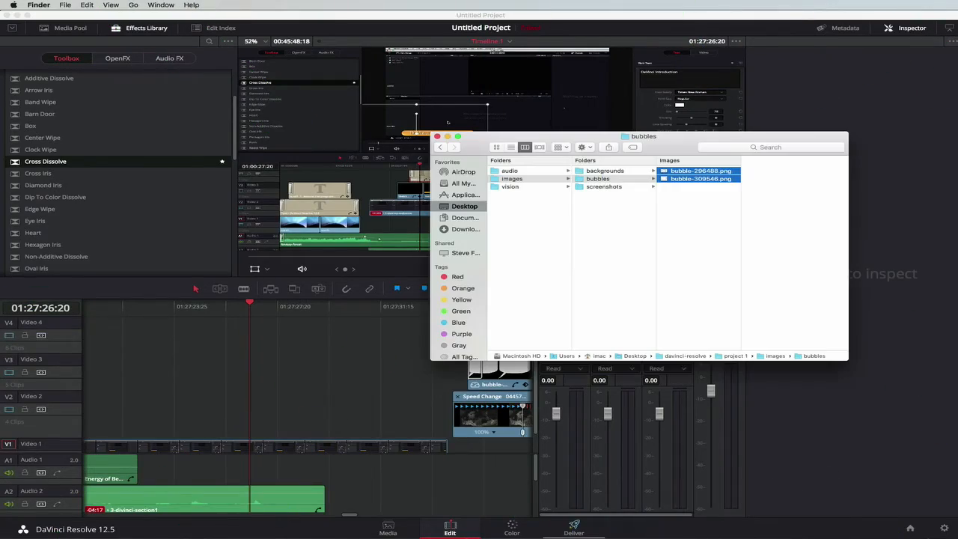
{"action": "left_click", "coordinate": [510, 186]}
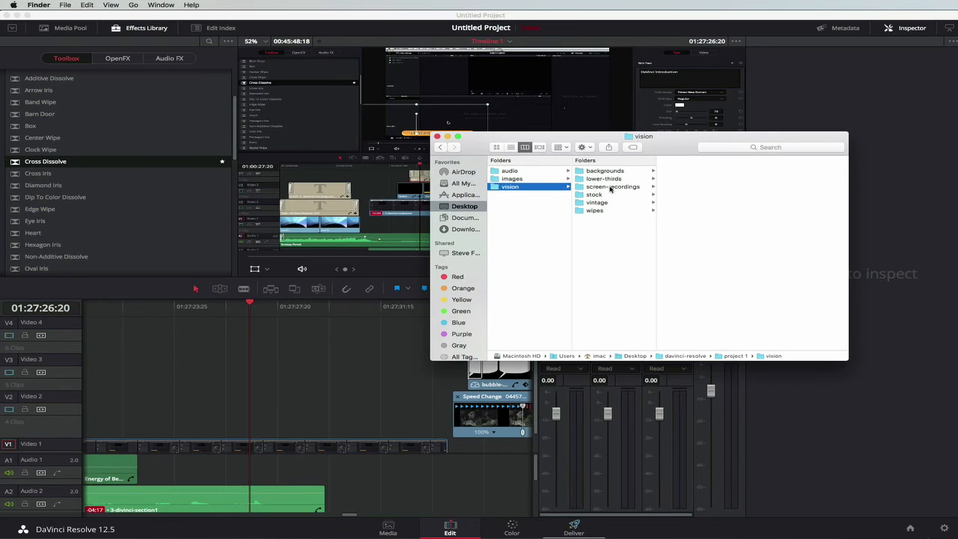
{"action": "left_click", "coordinate": [610, 187]}
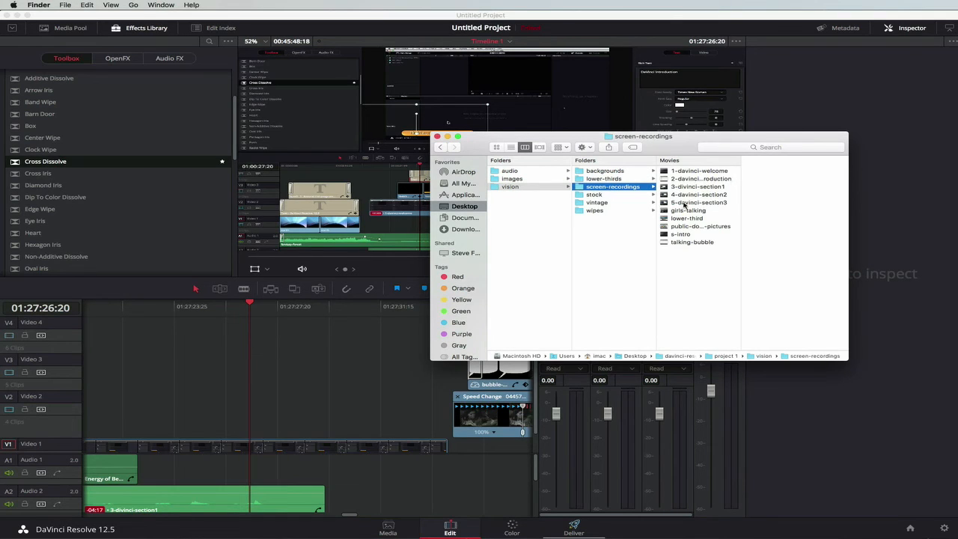
{"action": "left_click", "coordinate": [683, 202]}
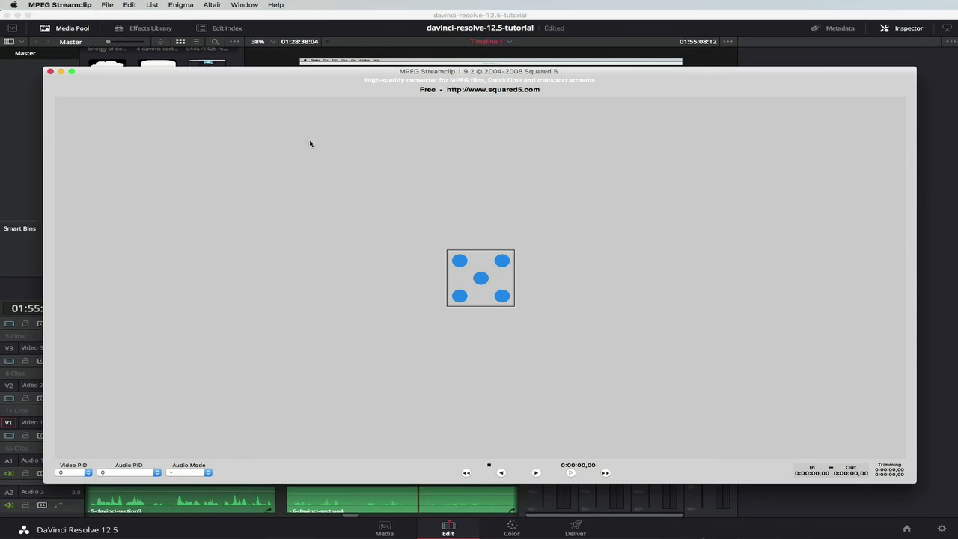
{"action": "left_click", "coordinate": [109, 7]}
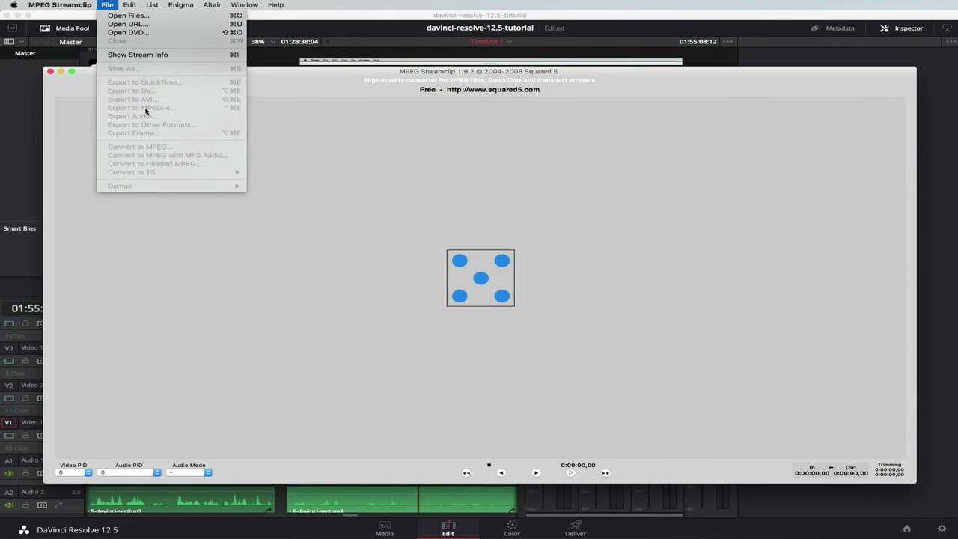
{"action": "left_click", "coordinate": [406, 142]}
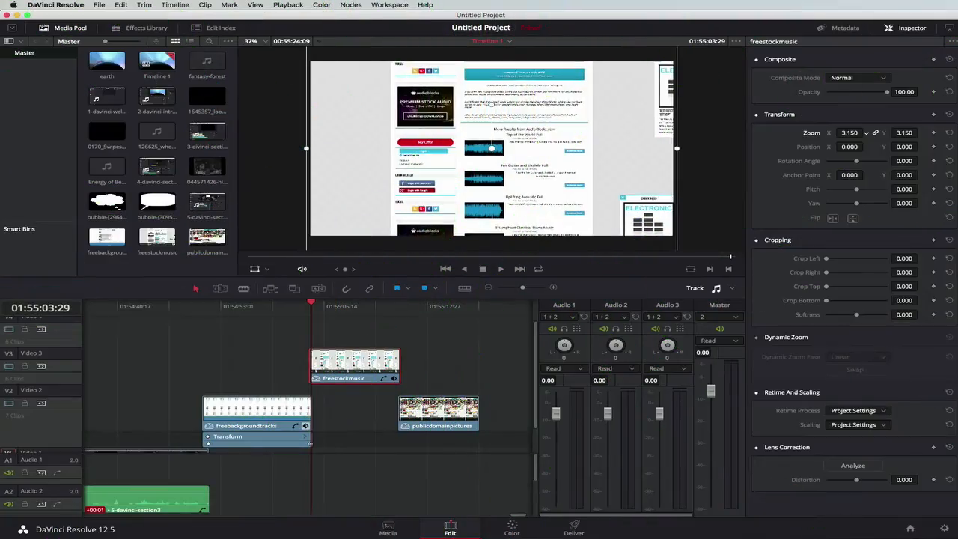
Set the freestockmusic clip's zoom to 3.120, and keyframe its start position at X 15.940, Y -1080 to show the page top
{"action": "left_click_drag", "start_coordinate": [853, 132], "coordinate": [851, 132]}
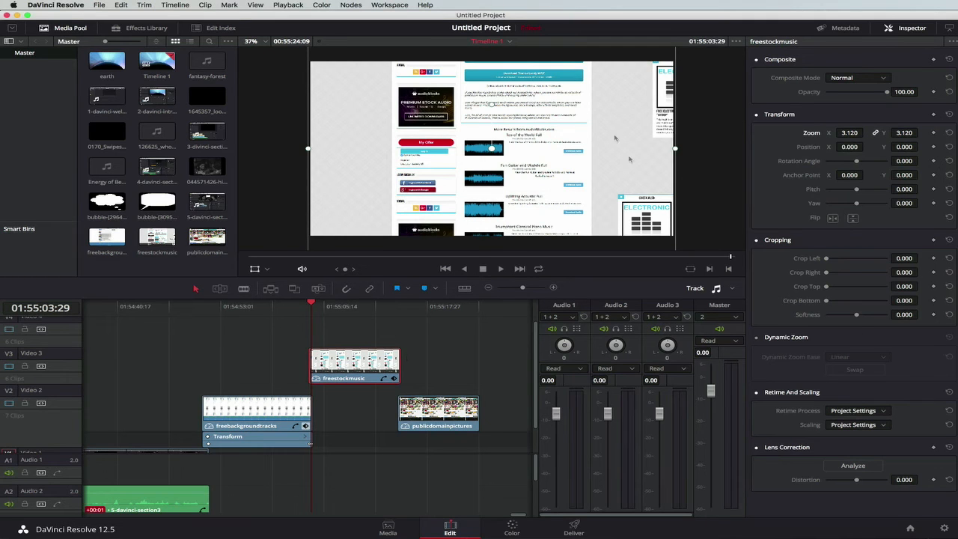
{"action": "left_click_drag", "start_coordinate": [606, 105], "coordinate": [615, 258]}
{"action": "scroll", "coordinate": [626, 196], "scroll_direction": "down", "scroll_amount": 3}
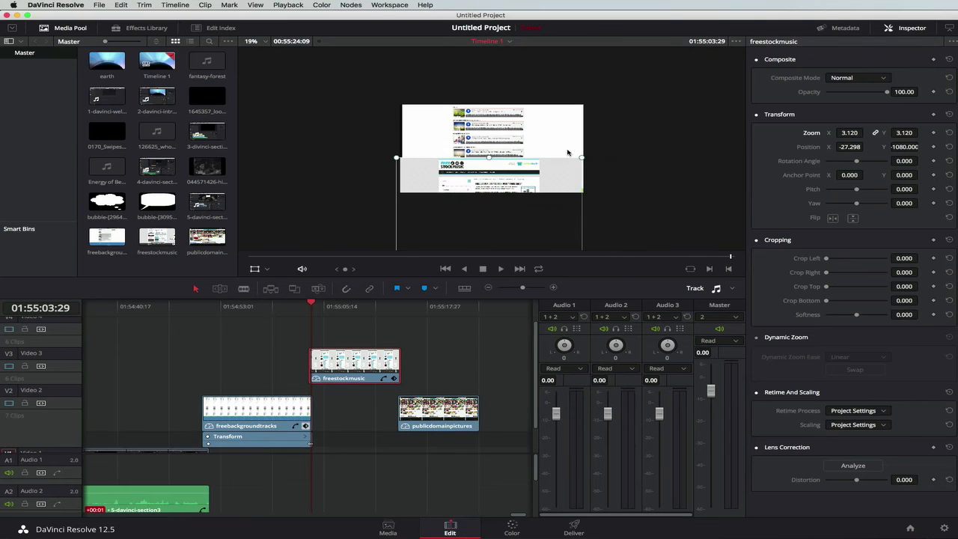
{"action": "left_click_drag", "start_coordinate": [554, 173], "coordinate": [557, 116]}
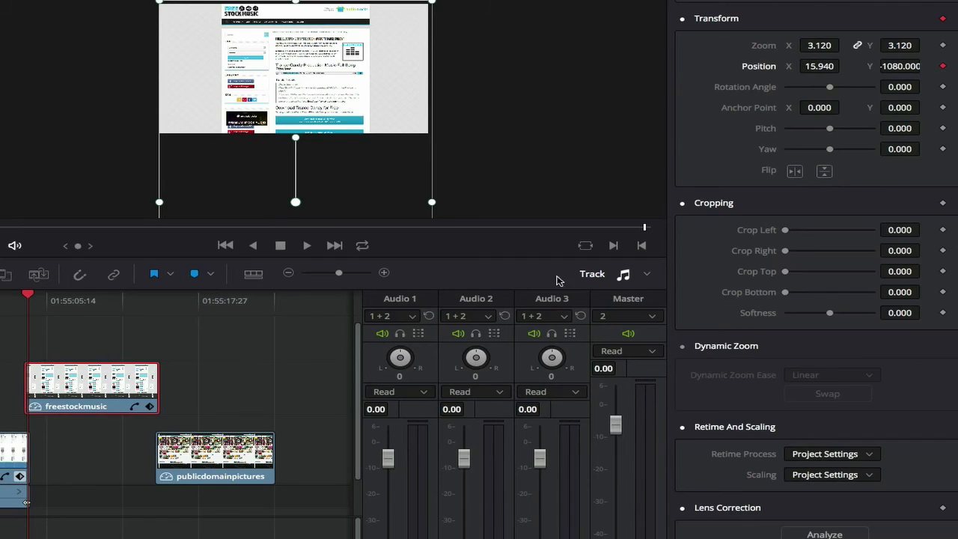
At the freestockmusic clip's end, move the image up to a second position keyframe at X 10.536, Y 533.259
{"action": "left_click_drag", "start_coordinate": [31, 299], "coordinate": [157, 303]}
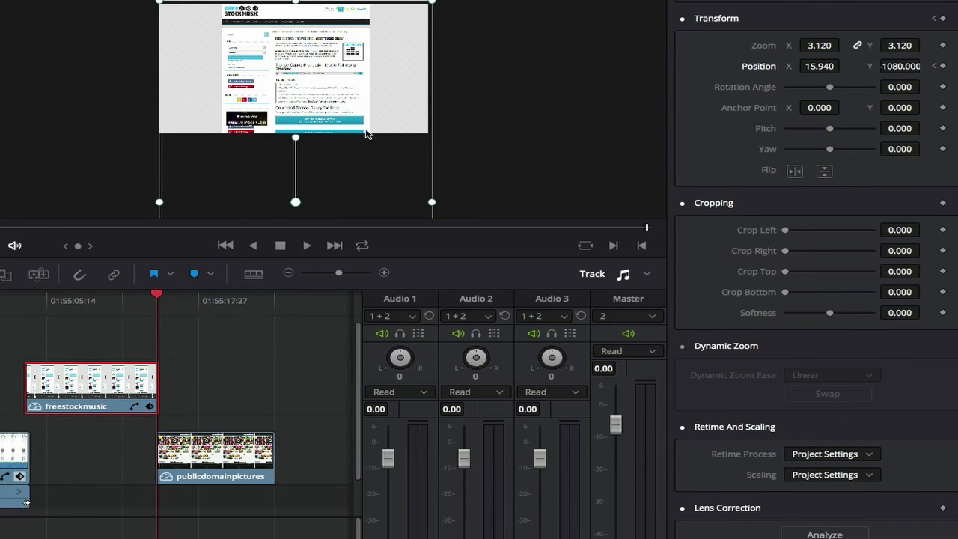
{"action": "left_click_drag", "start_coordinate": [356, 191], "coordinate": [357, 15]}
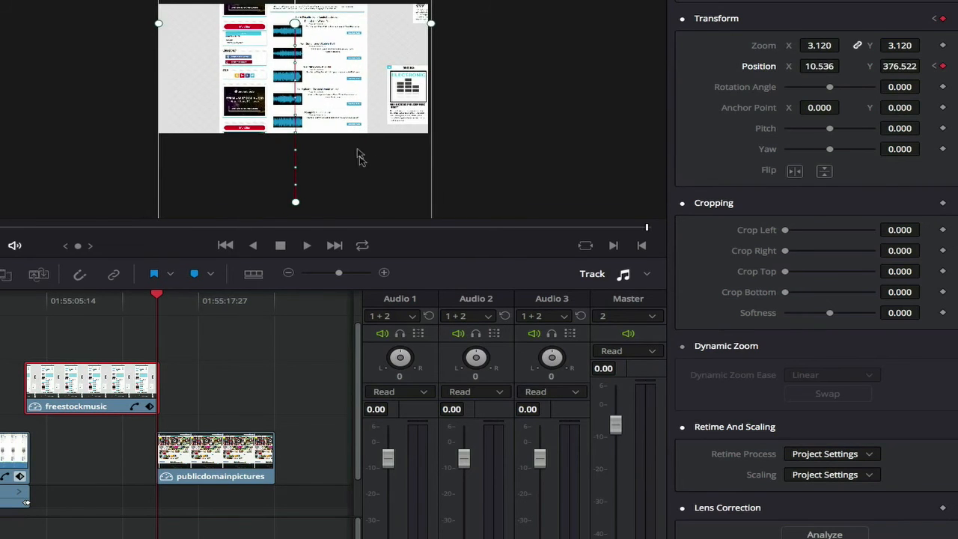
{"action": "mouse_move", "coordinate": [358, 156]}
{"action": "left_mouse_down"}
{"action": "mouse_move", "coordinate": [364, 96]}
{"action": "mouse_move", "coordinate": [359, 169]}
{"action": "mouse_move", "coordinate": [367, 142]}
{"action": "mouse_move", "coordinate": [361, 150]}
{"action": "left_mouse_up"}
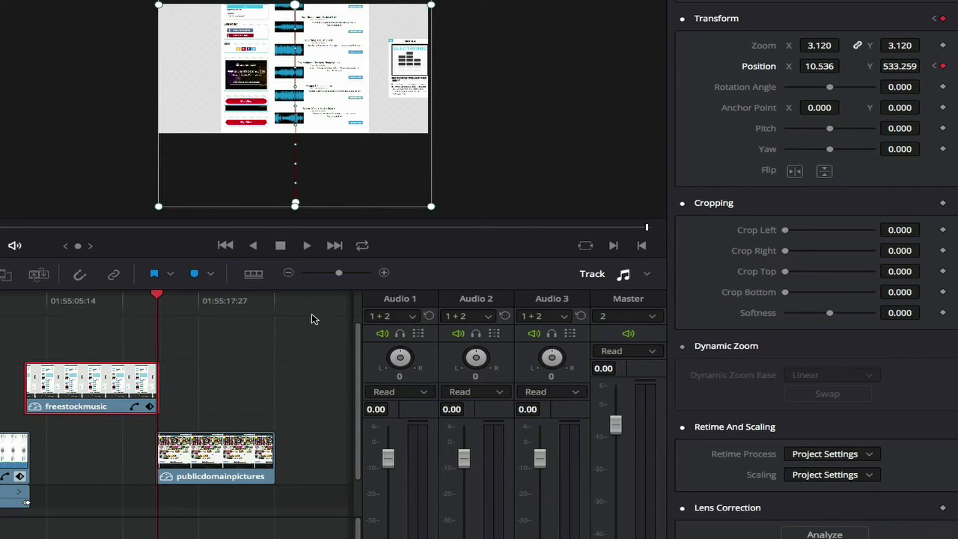
Set the publicdomainpictures clip's linked zoom to 2.250 and its position to X -10.809, Y -697.212 to frame the page top
{"action": "mouse_move", "coordinate": [157, 298]}
{"action": "left_mouse_down"}
{"action": "mouse_move", "coordinate": [13, 299]}
{"action": "mouse_move", "coordinate": [161, 306]}
{"action": "left_mouse_up"}
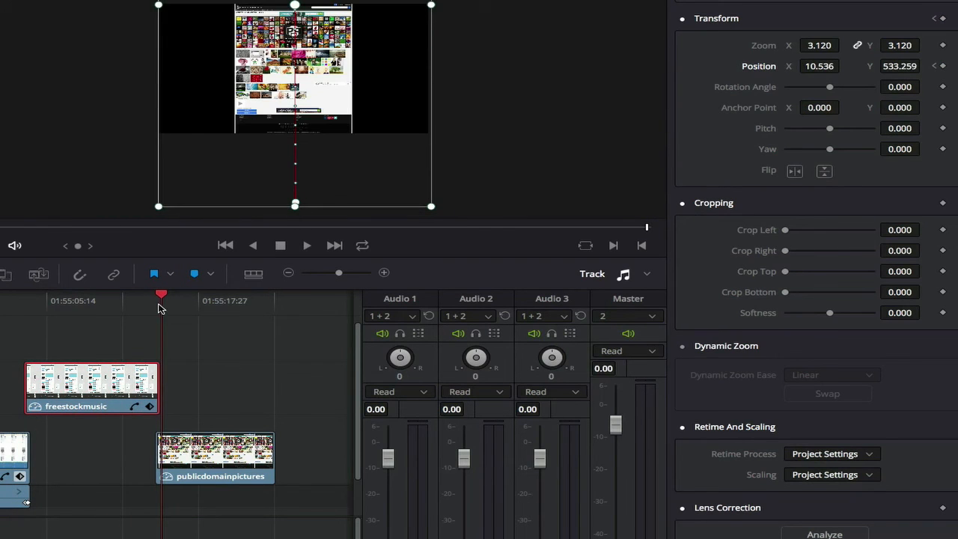
{"action": "left_click", "coordinate": [172, 443]}
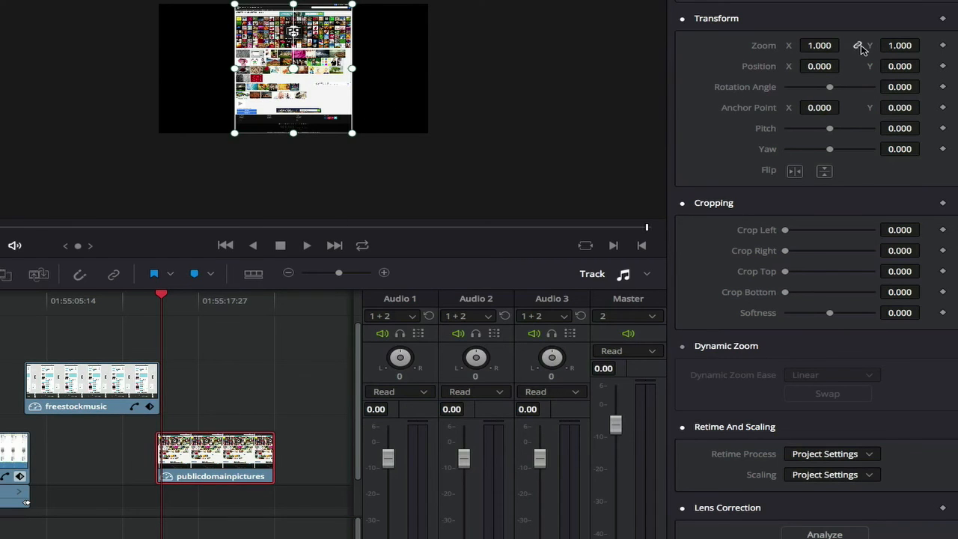
{"action": "left_click_drag", "start_coordinate": [820, 46], "coordinate": [847, 45]}
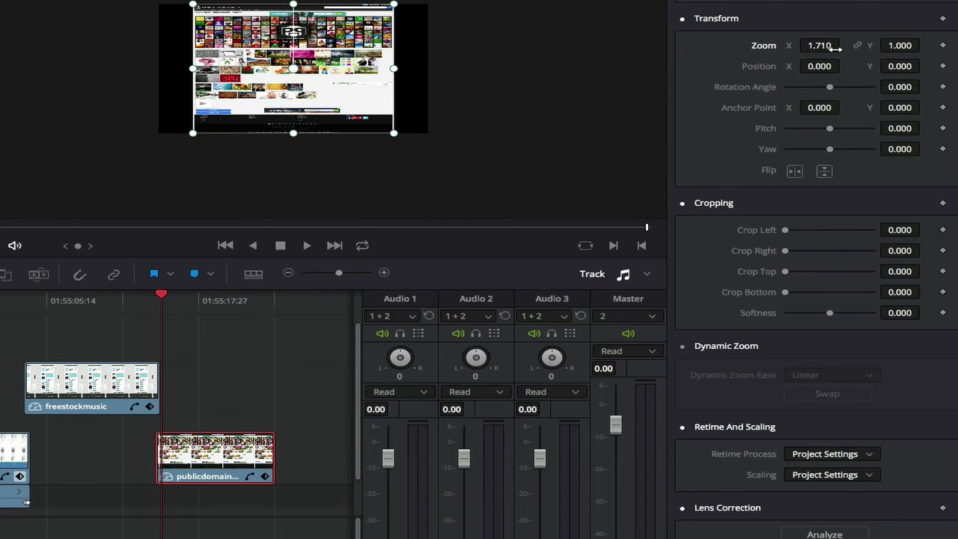
{"action": "key", "text": "ctrl+z"}
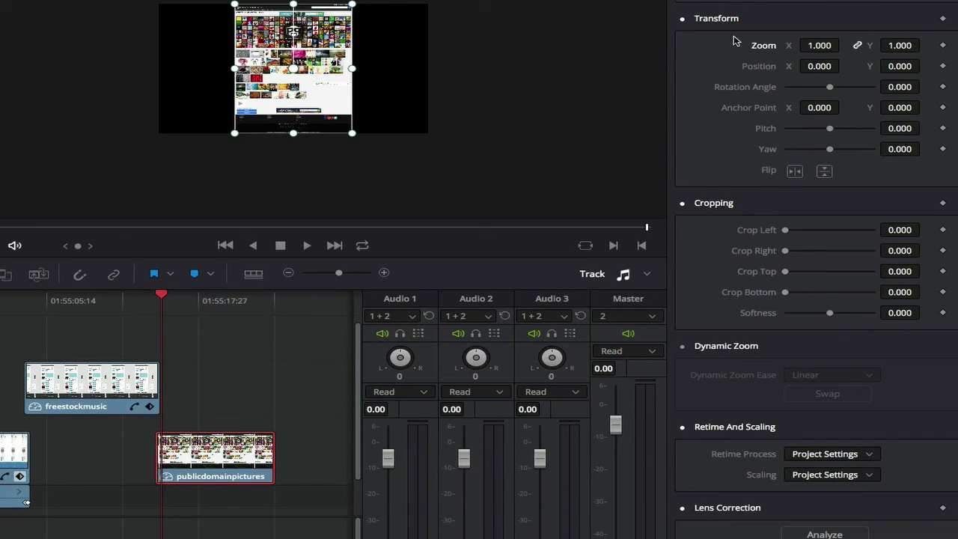
{"action": "left_click_drag", "start_coordinate": [820, 45], "coordinate": [906, 45]}
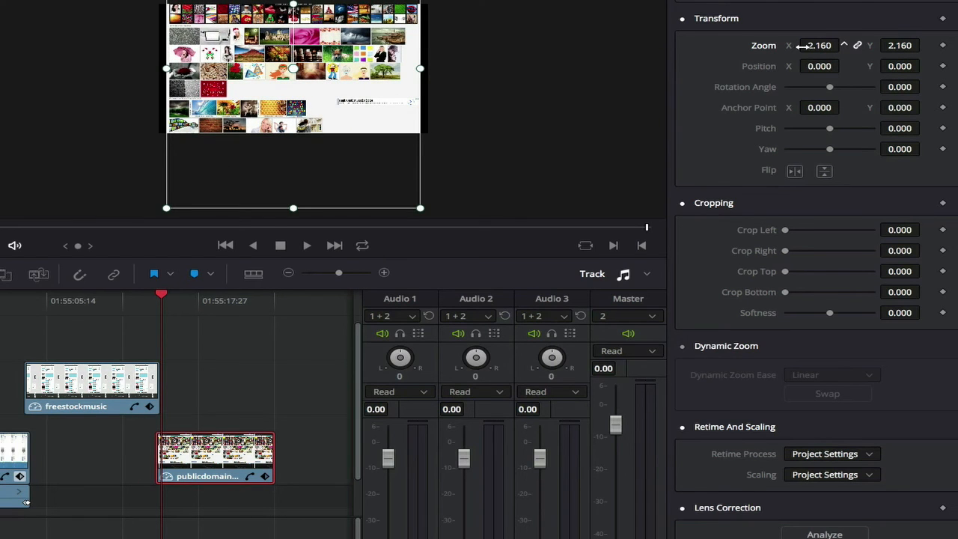
{"action": "left_click_drag", "start_coordinate": [367, 50], "coordinate": [365, 119]}
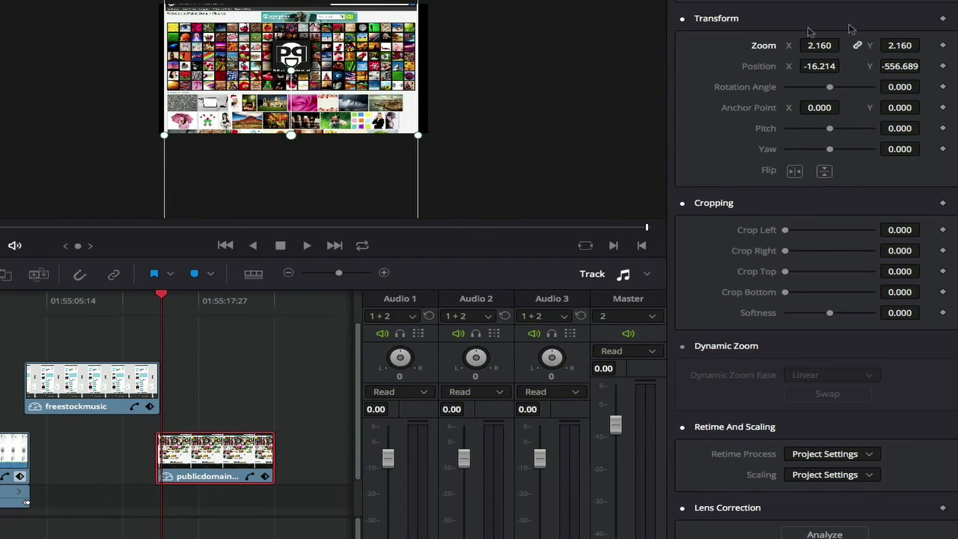
{"action": "left_click_drag", "start_coordinate": [820, 46], "coordinate": [846, 45]}
{"action": "left_click_drag", "start_coordinate": [374, 47], "coordinate": [372, 61]}
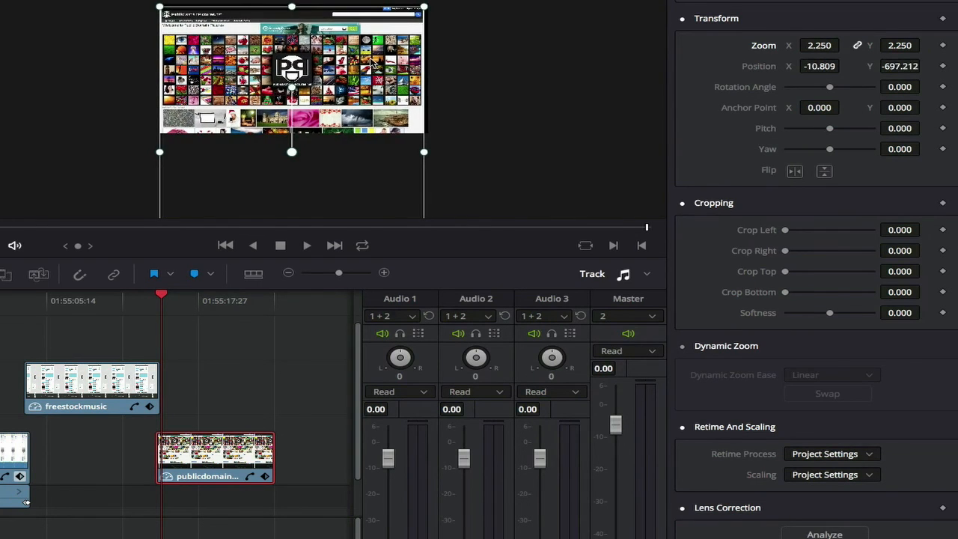
Shift the publicdomainpictures clip to start at the playhead, keyframe its position there, and move the image upward near its end
{"action": "left_click_drag", "start_coordinate": [181, 449], "coordinate": [186, 449]}
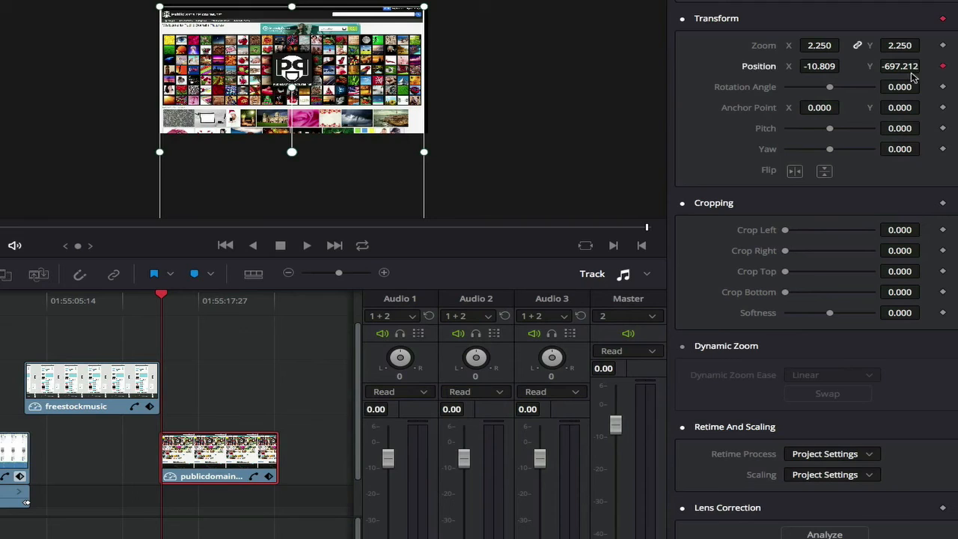
{"action": "left_click_drag", "start_coordinate": [166, 297], "coordinate": [275, 300]}
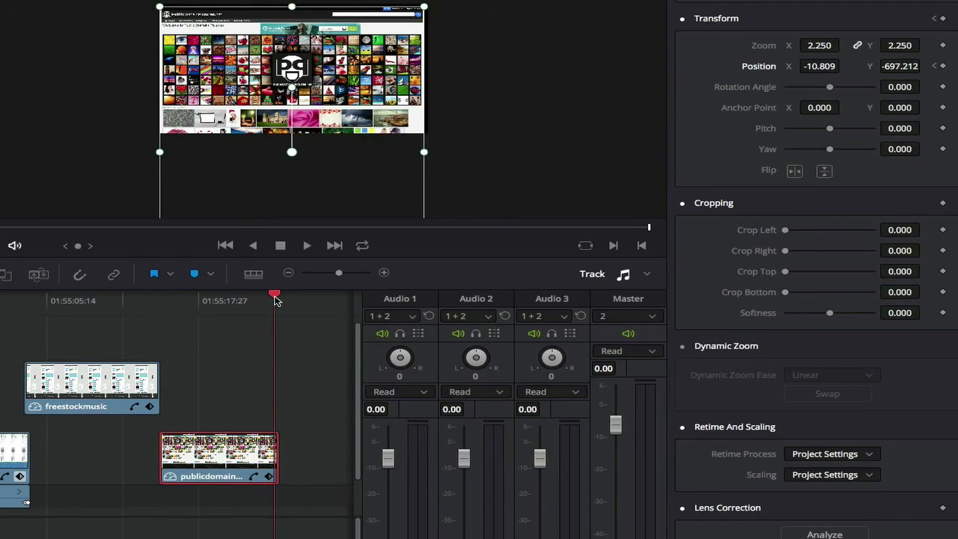
{"action": "left_click_drag", "start_coordinate": [337, 195], "coordinate": [341, 105]}
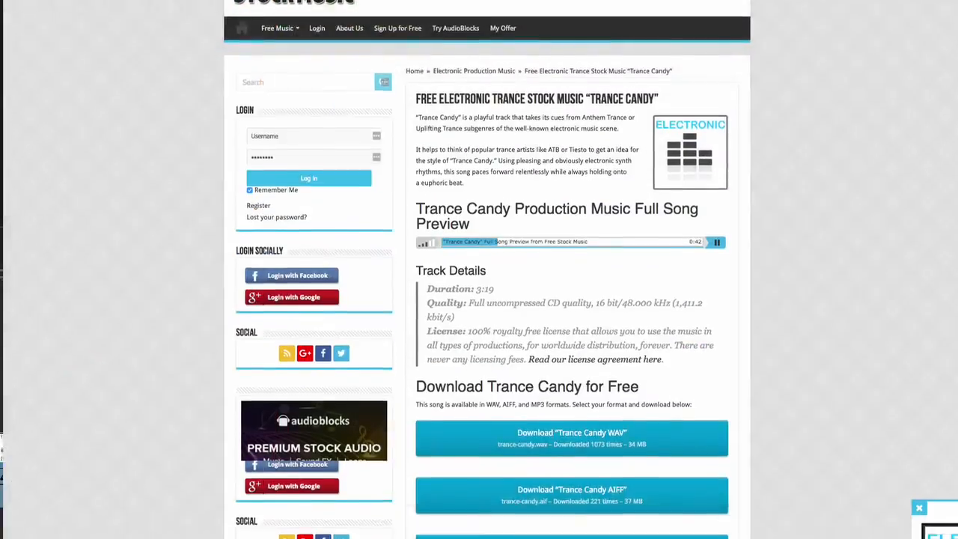
Review the scrolling page images of the free stock music, public domain pictures and free background music websites
{"action": "scroll", "coordinate": [479, 269], "scroll_direction": "down", "scroll_amount": 5}
{"action": "scroll", "coordinate": [478, 269], "scroll_direction": "down", "scroll_amount": 6}
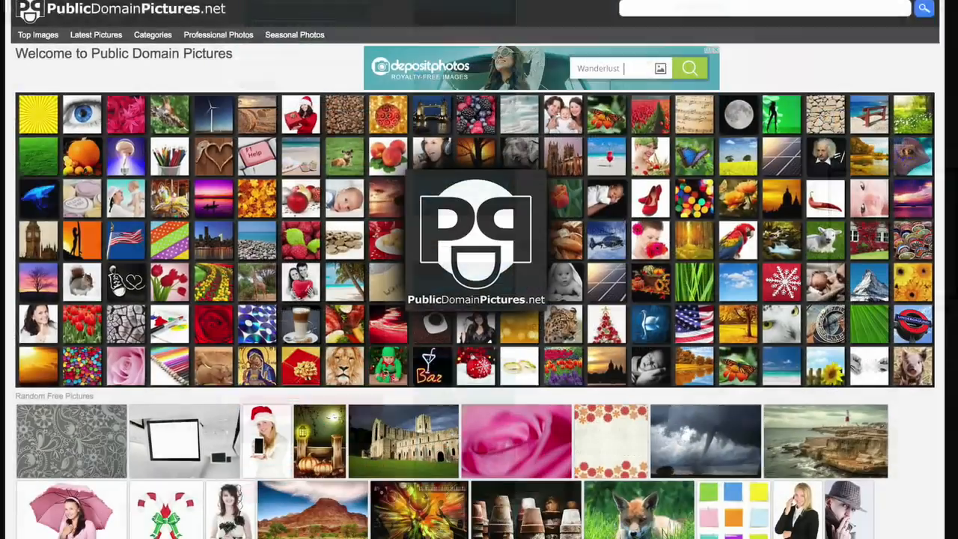
{"action": "scroll", "coordinate": [478, 270], "scroll_direction": "down", "scroll_amount": 5}
{"action": "scroll", "coordinate": [479, 269], "scroll_direction": "down", "scroll_amount": 3}
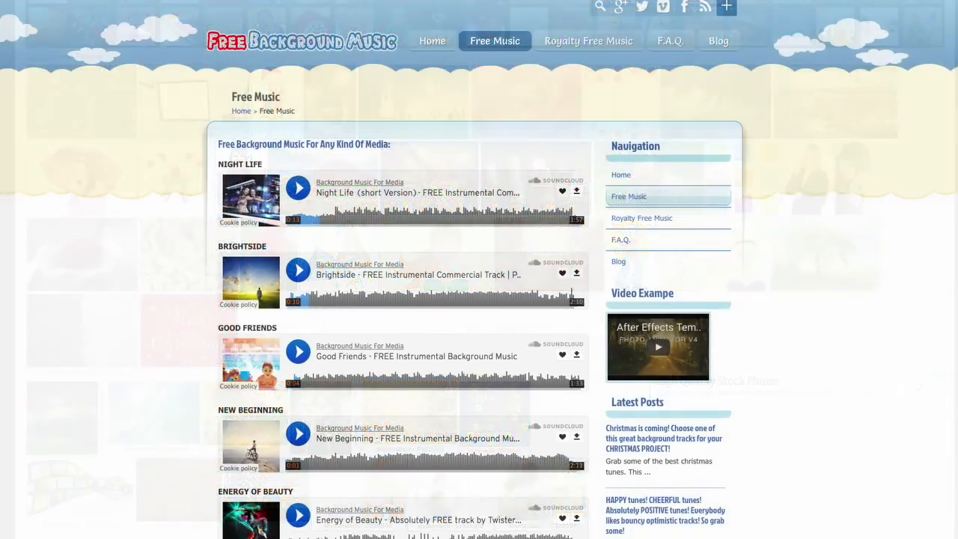
{"action": "scroll", "coordinate": [479, 270], "scroll_direction": "down", "scroll_amount": 10}
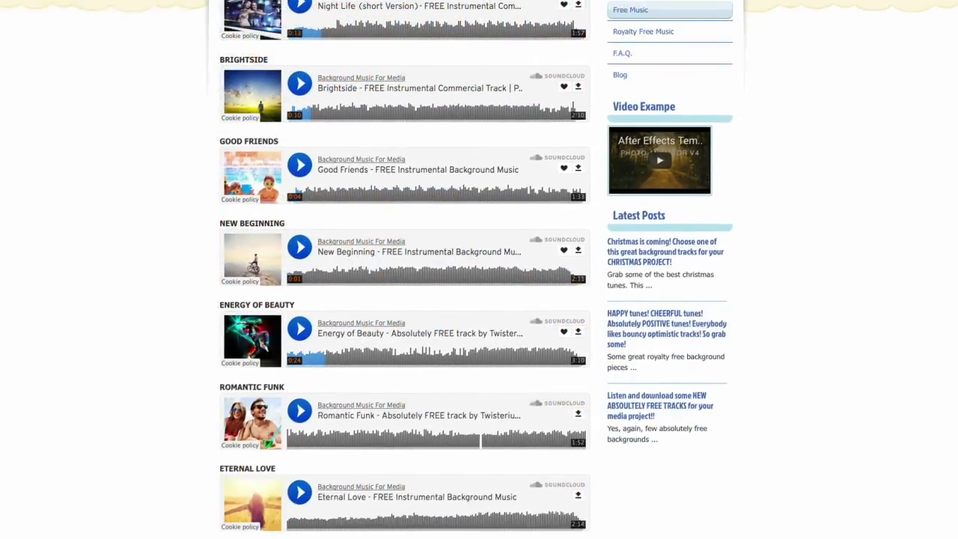
{"action": "scroll", "coordinate": [479, 270], "scroll_direction": "down", "scroll_amount": 15}
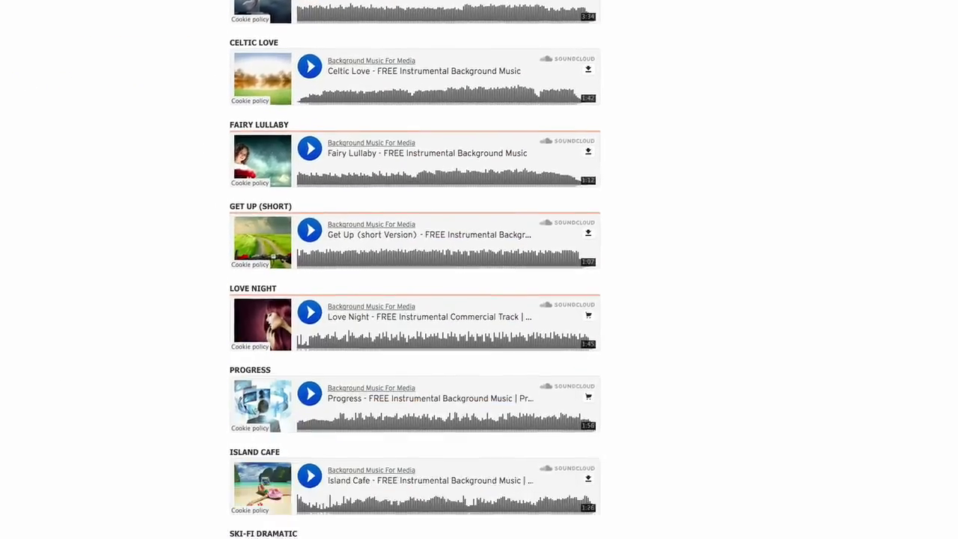
{"action": "scroll", "coordinate": [479, 270], "scroll_direction": "down", "scroll_amount": 15}
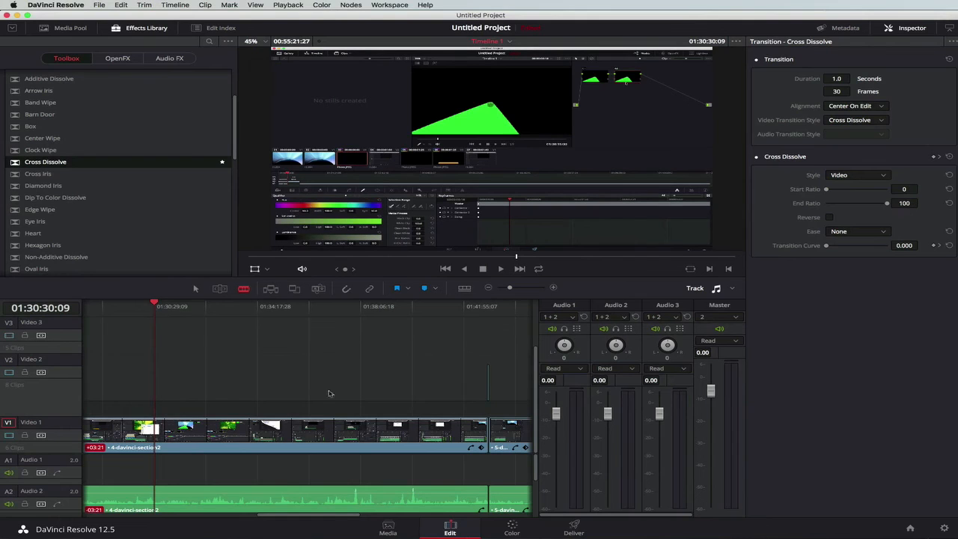
Find the node demonstration in the 4-davinci-section2 clip and split its Video 1 part at 01:30:26:20
{"action": "left_click_drag", "start_coordinate": [512, 290], "coordinate": [520, 289]}
{"action": "left_click_drag", "start_coordinate": [351, 416], "coordinate": [307, 433]}
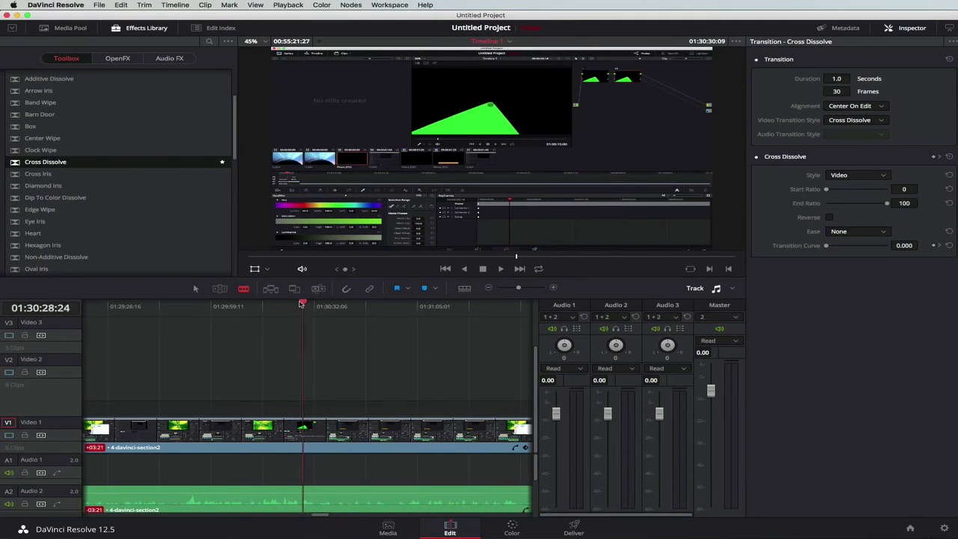
{"action": "mouse_move", "coordinate": [301, 304]}
{"action": "left_mouse_down"}
{"action": "mouse_move", "coordinate": [244, 308]}
{"action": "mouse_move", "coordinate": [312, 304]}
{"action": "mouse_move", "coordinate": [297, 307]}
{"action": "left_mouse_up"}
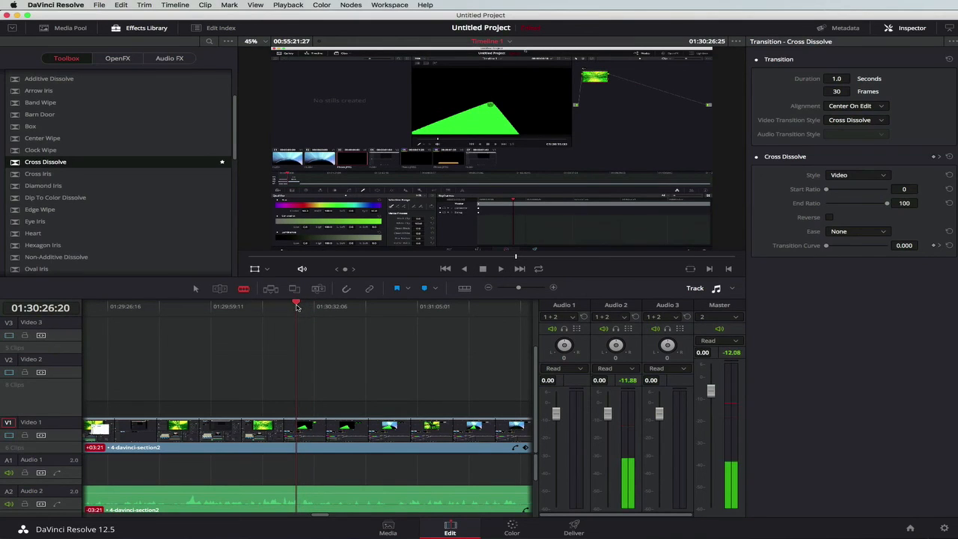
{"action": "left_click", "coordinate": [298, 428]}
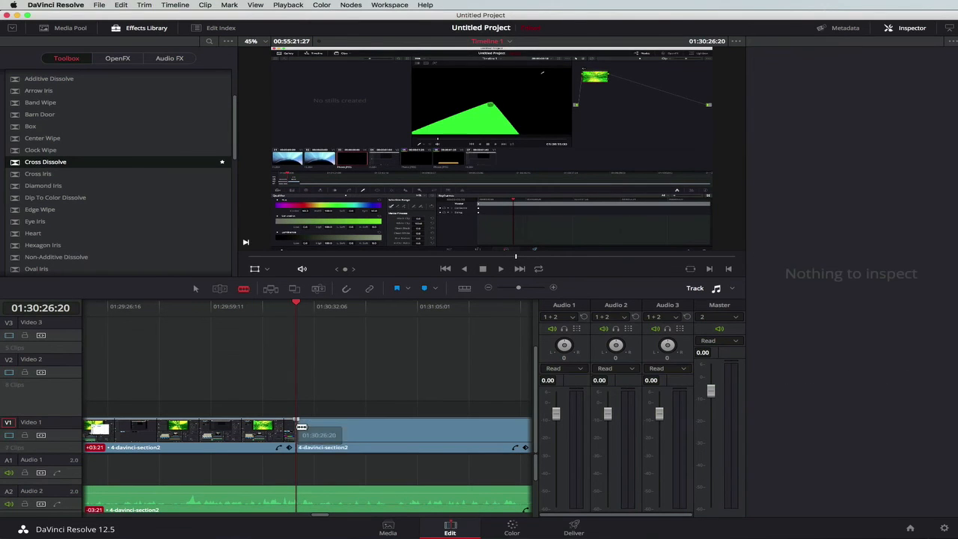
Split the Video 1 clip at two further points, about 01:30:46:26 and 01:31:00:25
{"action": "left_click_drag", "start_coordinate": [294, 308], "coordinate": [360, 306]}
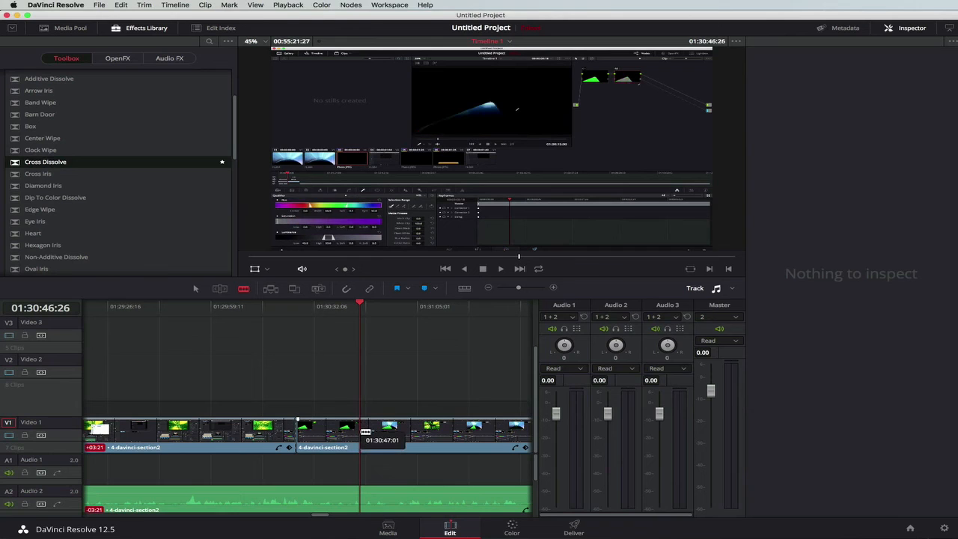
{"action": "left_click", "coordinate": [366, 432]}
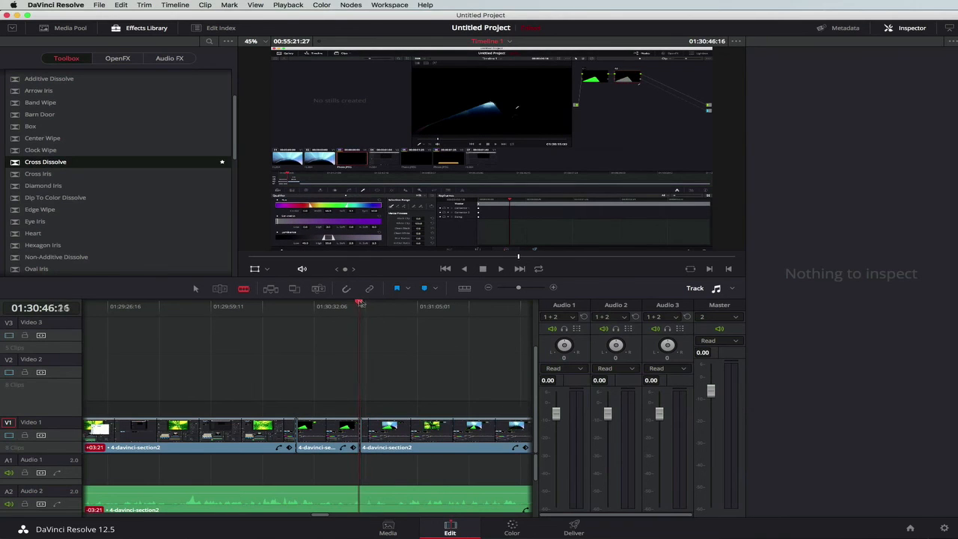
{"action": "left_click_drag", "start_coordinate": [360, 304], "coordinate": [404, 304]}
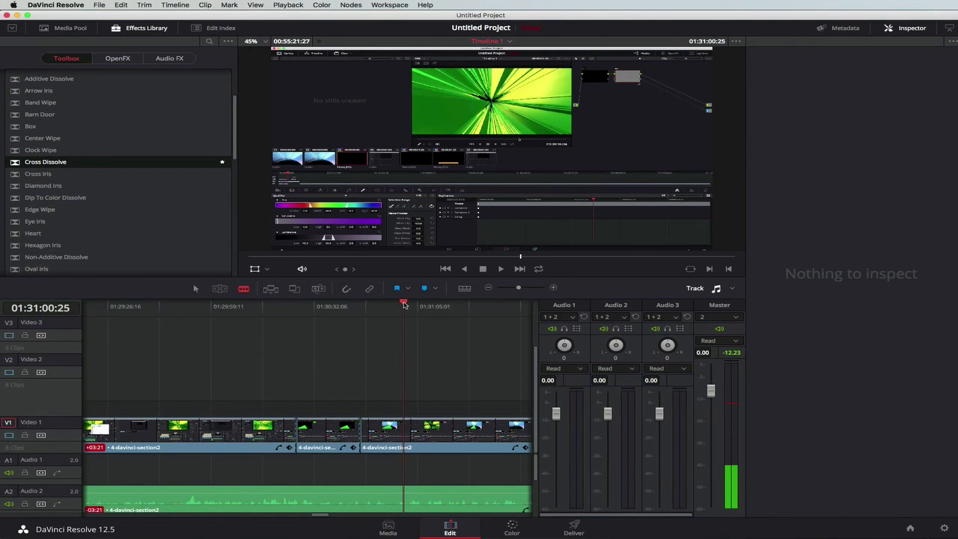
{"action": "left_click", "coordinate": [406, 432]}
Move the playhead to about 01:30:34 and select the first short 4-davinci-section2 segment for transforming
{"action": "left_click", "coordinate": [329, 306]}
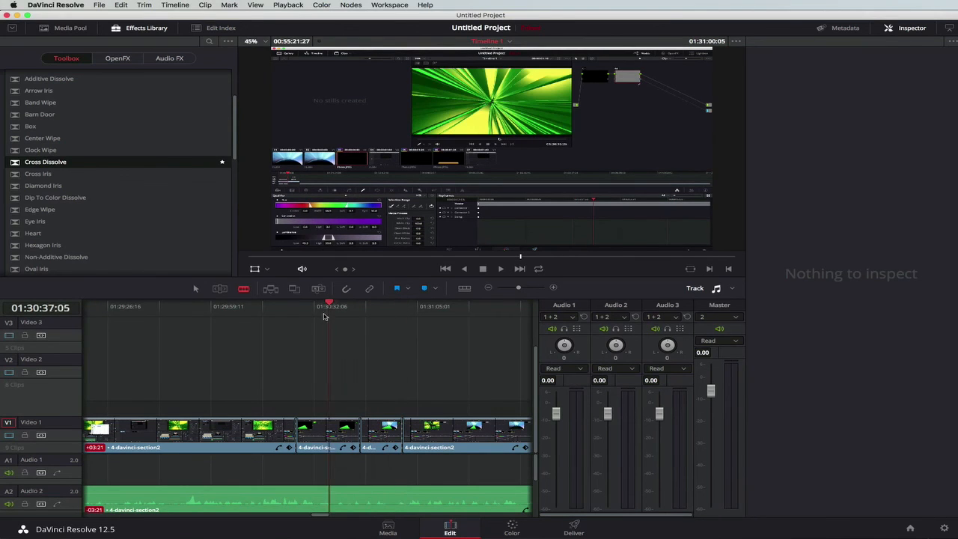
{"action": "left_click_drag", "start_coordinate": [324, 317], "coordinate": [320, 316]}
{"action": "left_click", "coordinate": [196, 288]}
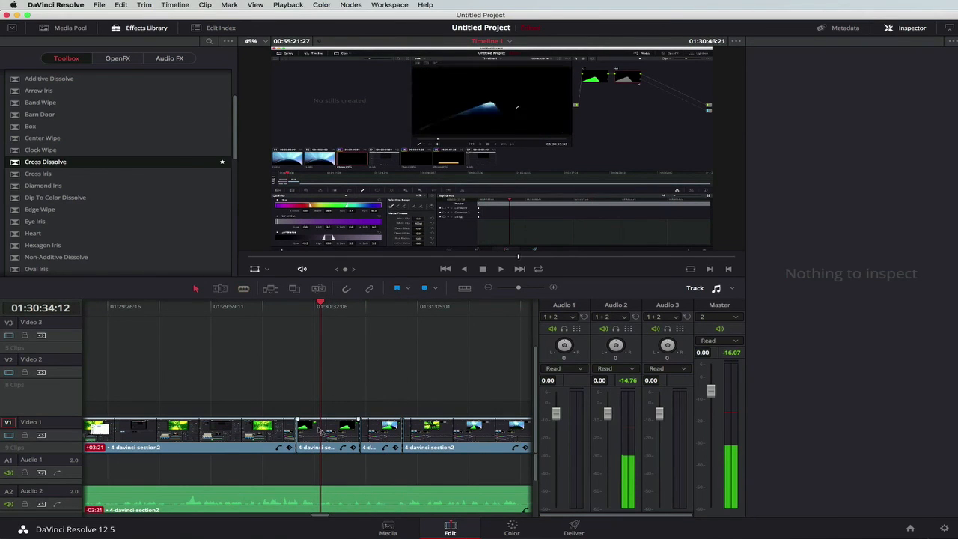
{"action": "left_click", "coordinate": [321, 430]}
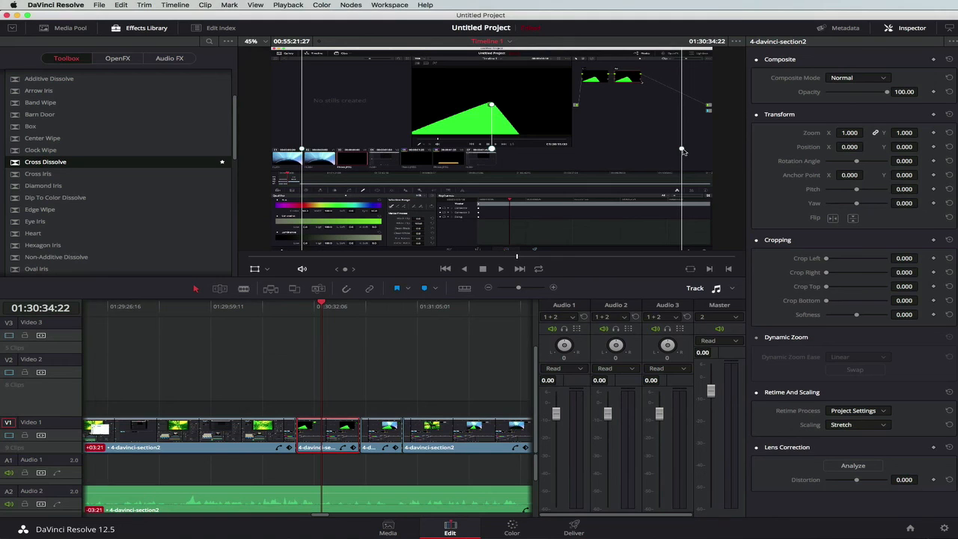
{"action": "left_click_drag", "start_coordinate": [682, 149], "coordinate": [716, 149]}
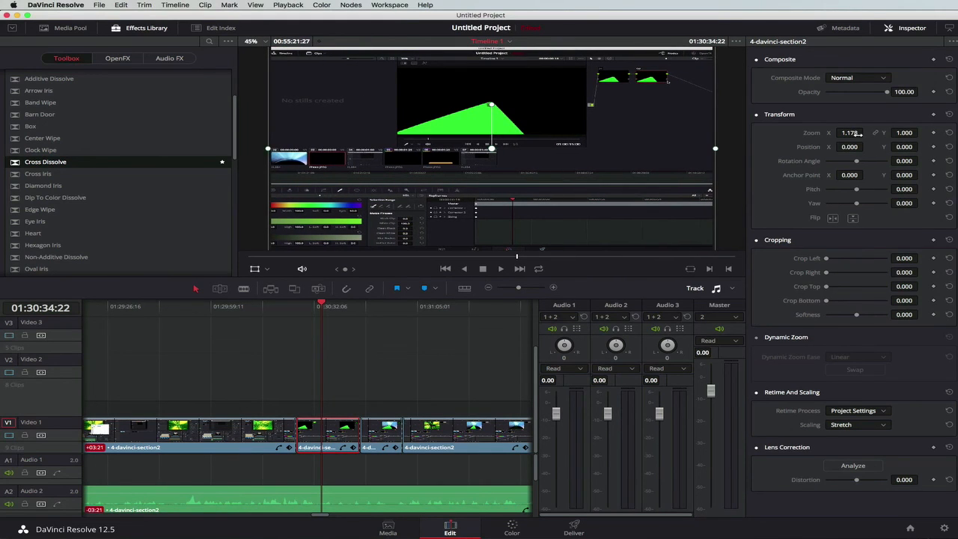
{"action": "key", "text": "super+z"}
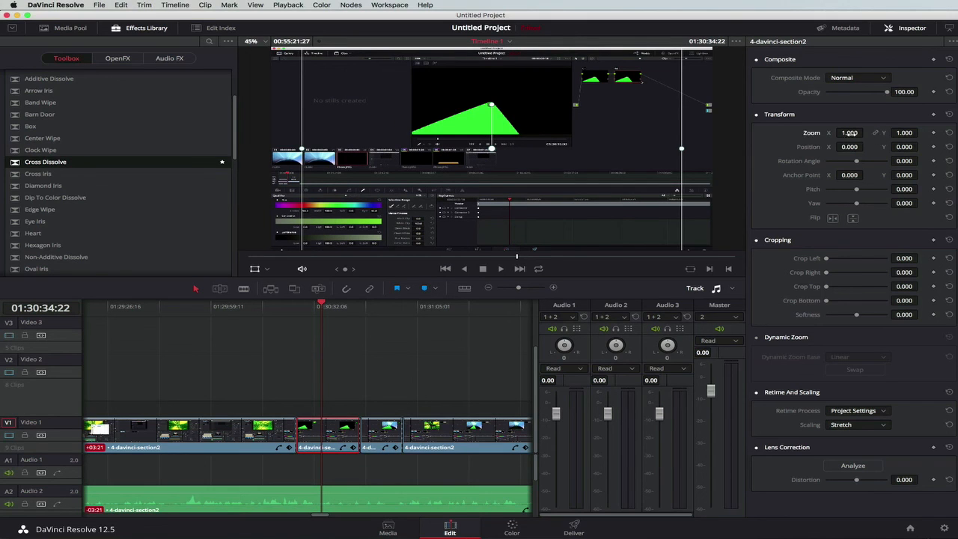
{"action": "left_click_drag", "start_coordinate": [850, 132], "coordinate": [866, 133]}
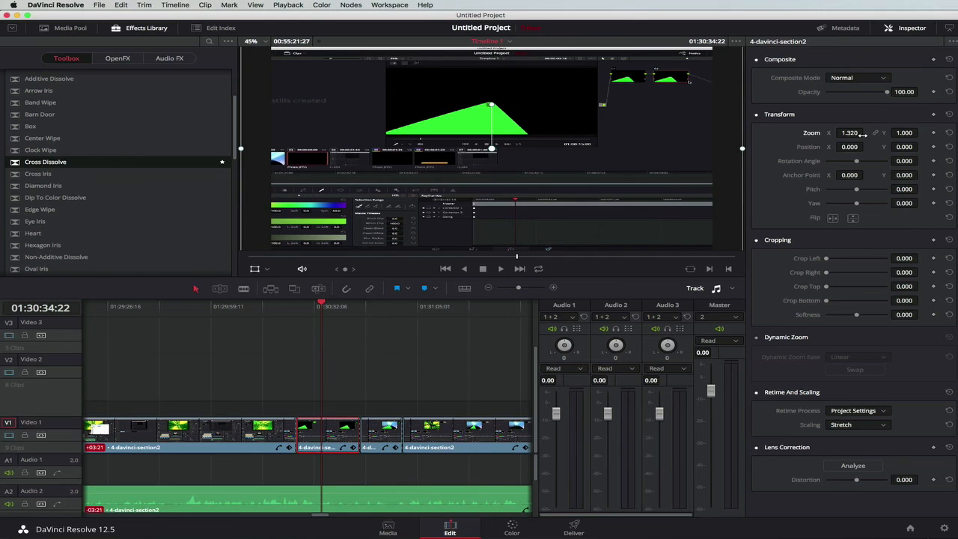
{"action": "key", "text": "super+z"}
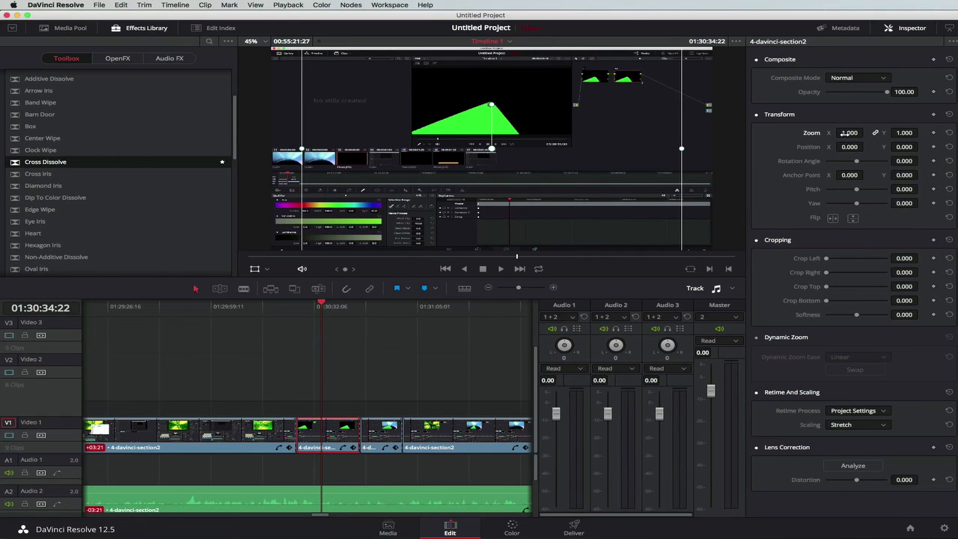
Set the selected segment's linked zoom to 1.890 and its Y position to -509.000
{"action": "left_click_drag", "start_coordinate": [848, 132], "coordinate": [934, 146]}
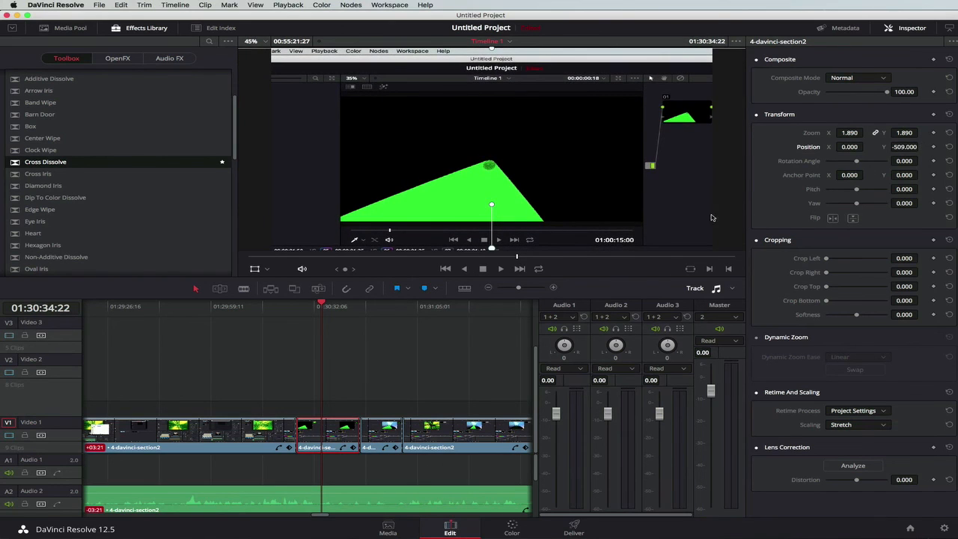
Try to add a Cross Dissolve at the start of the zoomed segment and play back the cut
{"action": "left_click_drag", "start_coordinate": [320, 306], "coordinate": [286, 309]}
{"action": "scroll", "coordinate": [288, 311], "scroll_direction": "right", "scroll_amount": 1}
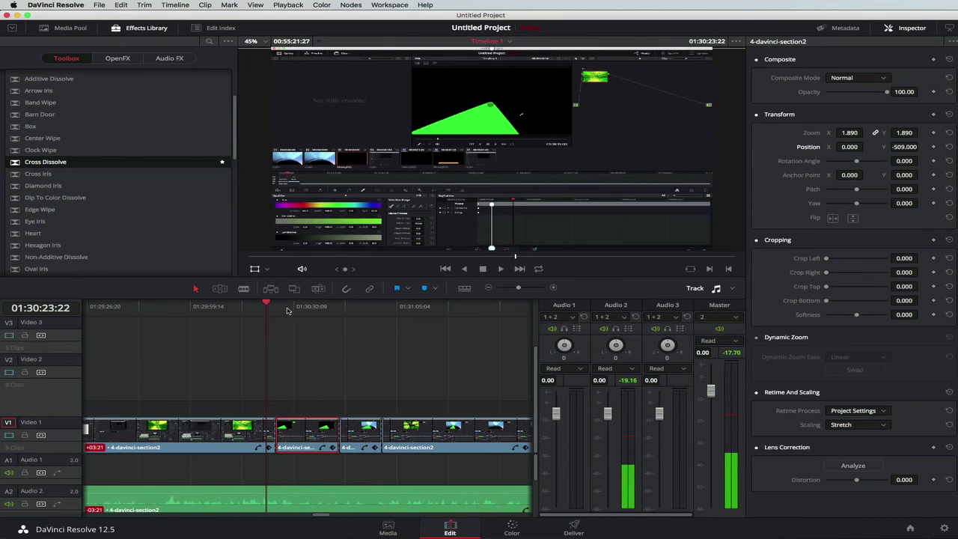
{"action": "left_click_drag", "start_coordinate": [42, 162], "coordinate": [278, 427]}
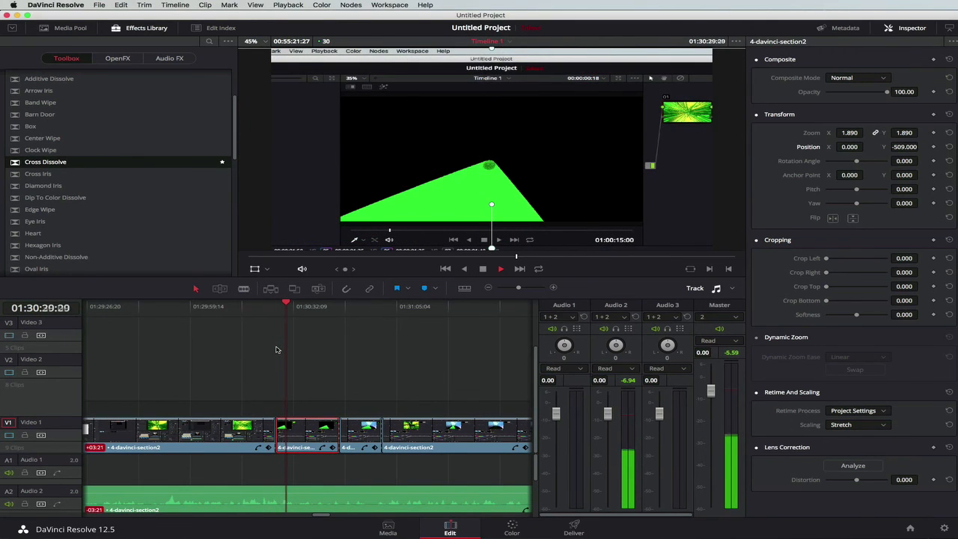
{"action": "key", "text": "space"}
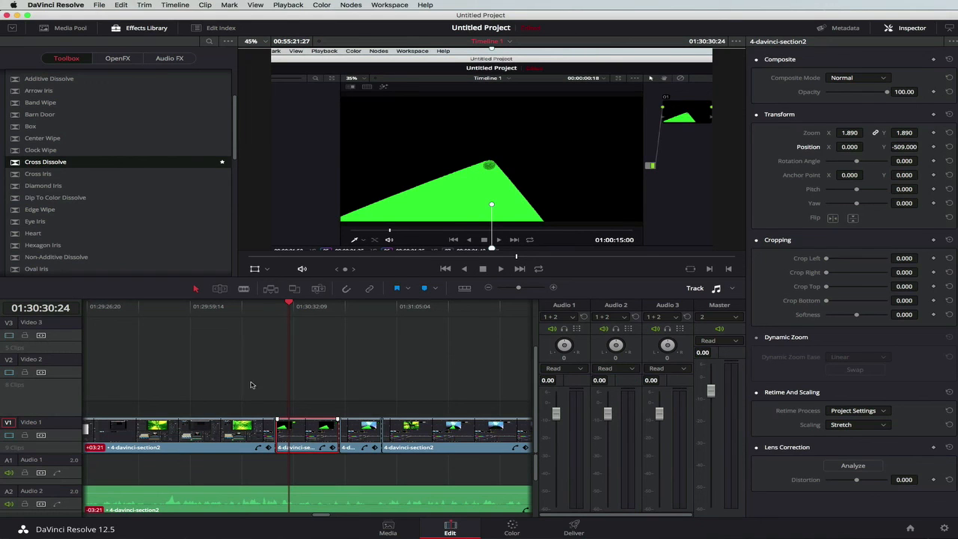
Split the zoomed segment near 01:30:29 and shift its second part to position X -723.143, Y -504.508 to frame the nodes
{"action": "left_click_drag", "start_coordinate": [290, 305], "coordinate": [284, 306]}
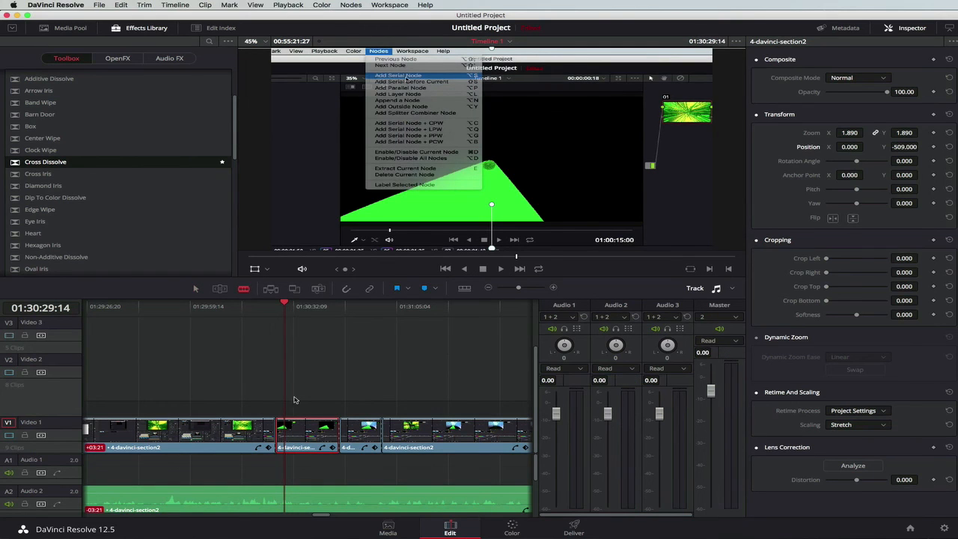
{"action": "left_click", "coordinate": [290, 439]}
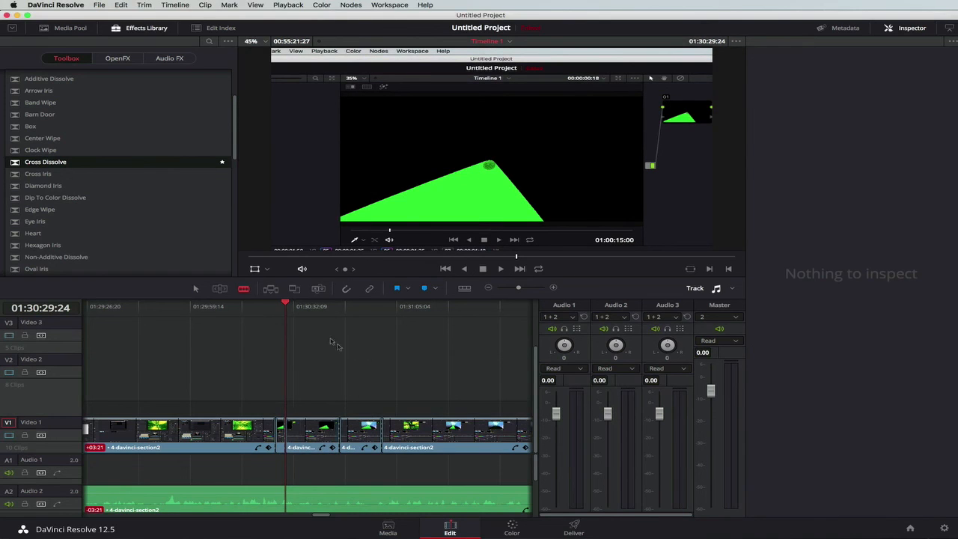
{"action": "left_click_drag", "start_coordinate": [285, 303], "coordinate": [291, 304]}
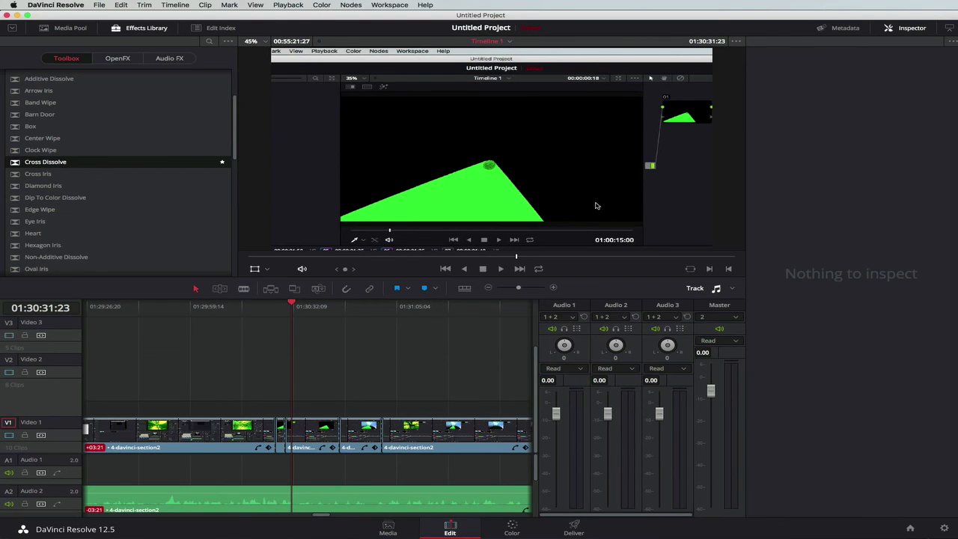
{"action": "left_click", "coordinate": [294, 429]}
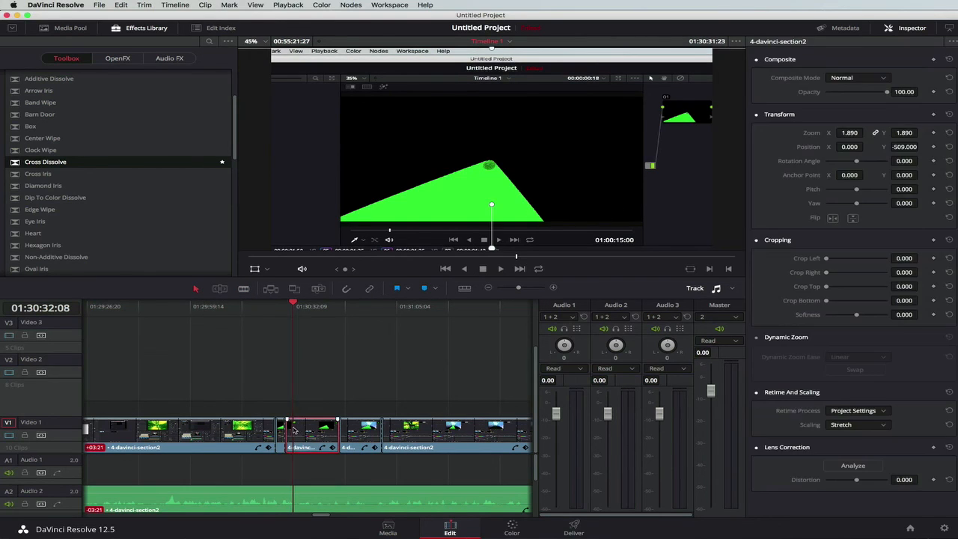
{"action": "left_click_drag", "start_coordinate": [591, 186], "coordinate": [427, 185]}
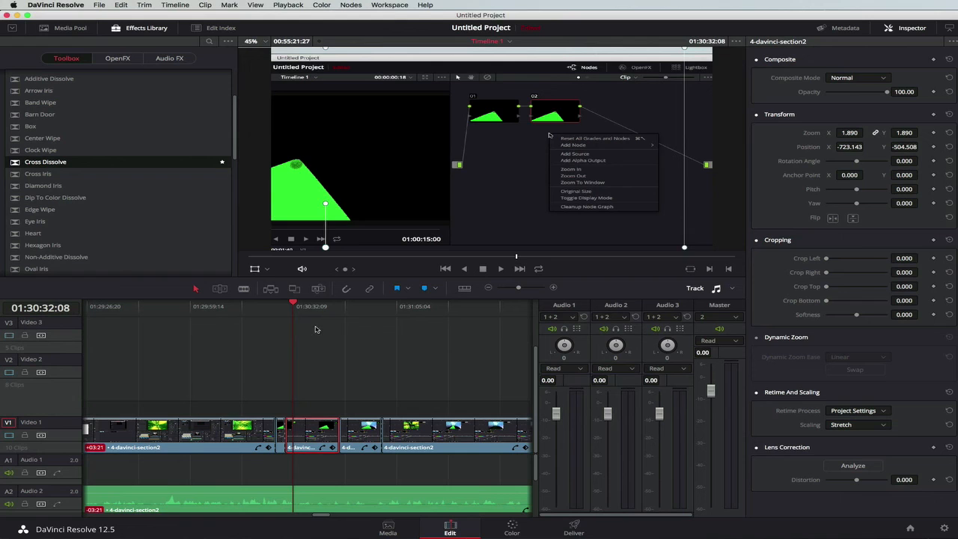
Play through the repositioned part and roll its ending edit point back to about 01:30:39:26
{"action": "left_click_drag", "start_coordinate": [295, 306], "coordinate": [270, 310]}
{"action": "key", "text": "space"}
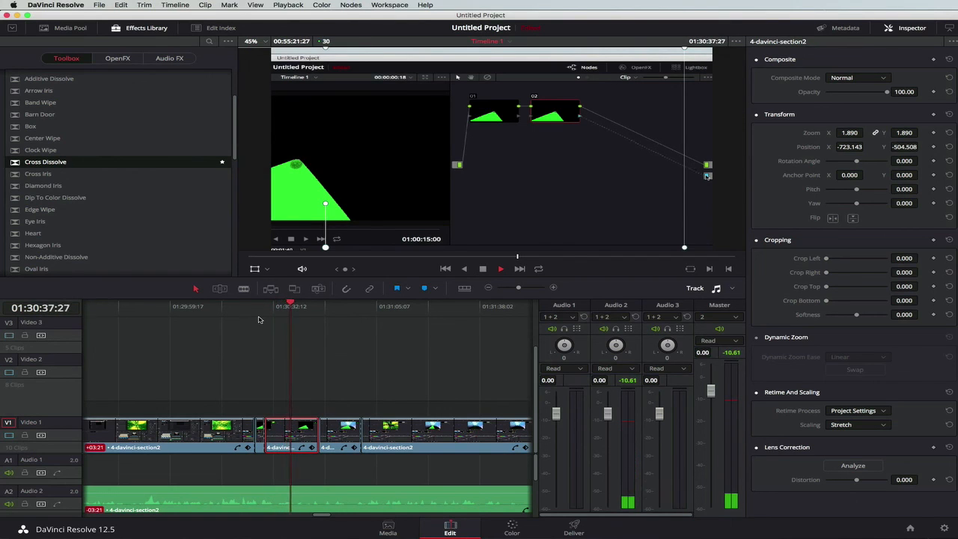
{"action": "key", "text": "space"}
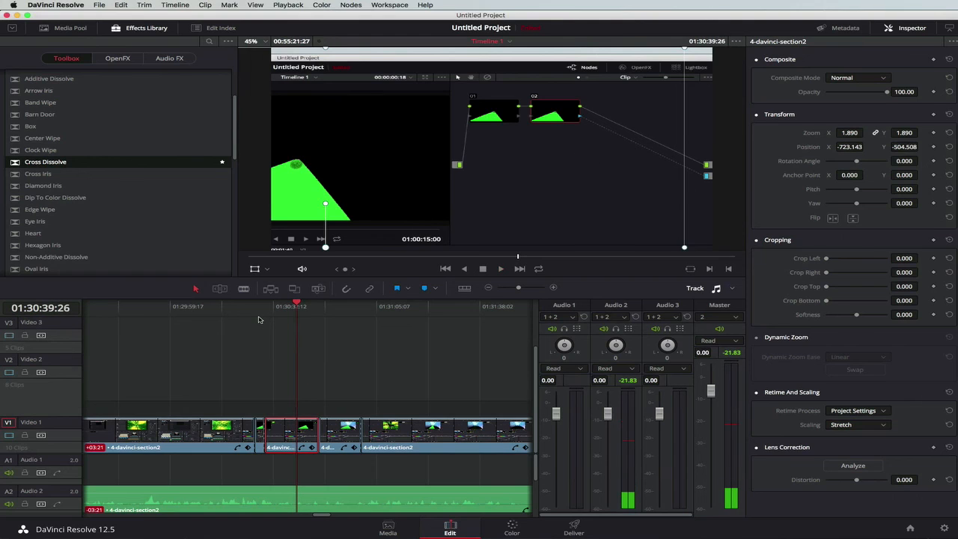
{"action": "scroll", "coordinate": [241, 395], "scroll_direction": "left", "scroll_amount": 3}
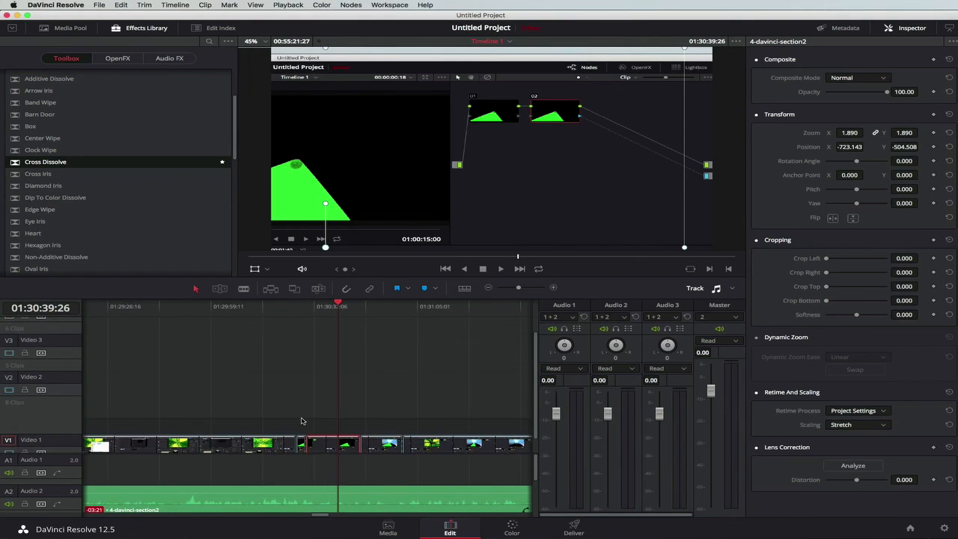
{"action": "left_click", "coordinate": [360, 429]}
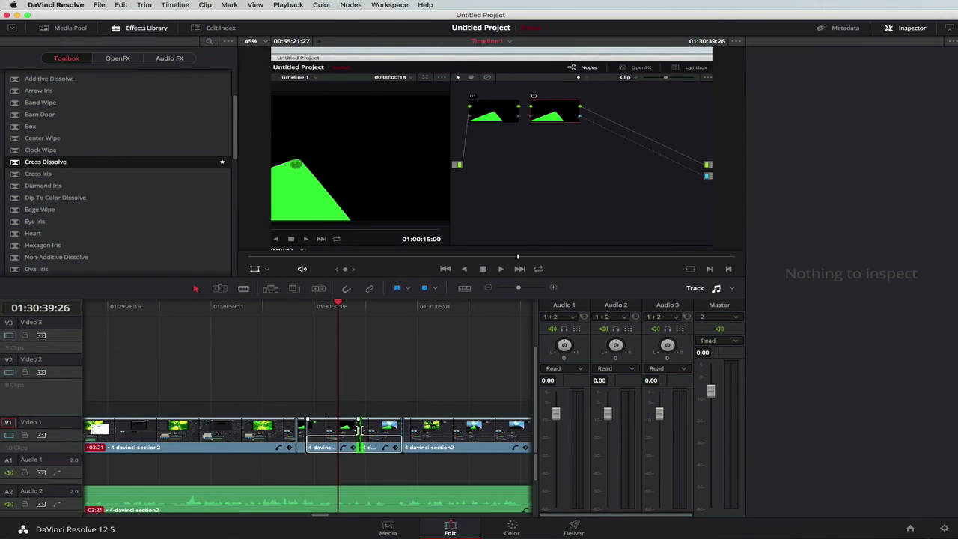
{"action": "left_click_drag", "start_coordinate": [360, 430], "coordinate": [338, 429]}
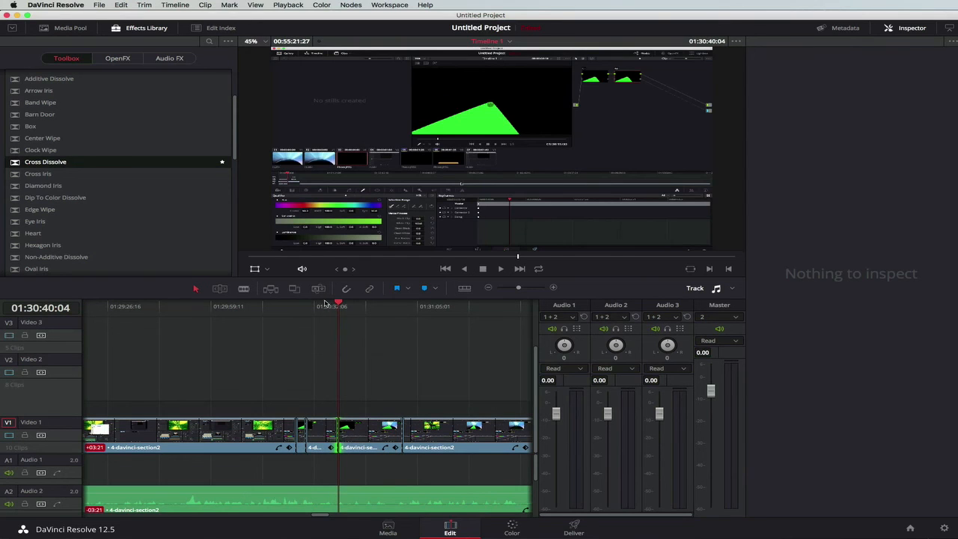
Play back the cut from the zoomed node view to the full screen and return the playhead to about 01:30:27
{"action": "left_click", "coordinate": [329, 307]}
{"action": "key", "text": "space"}
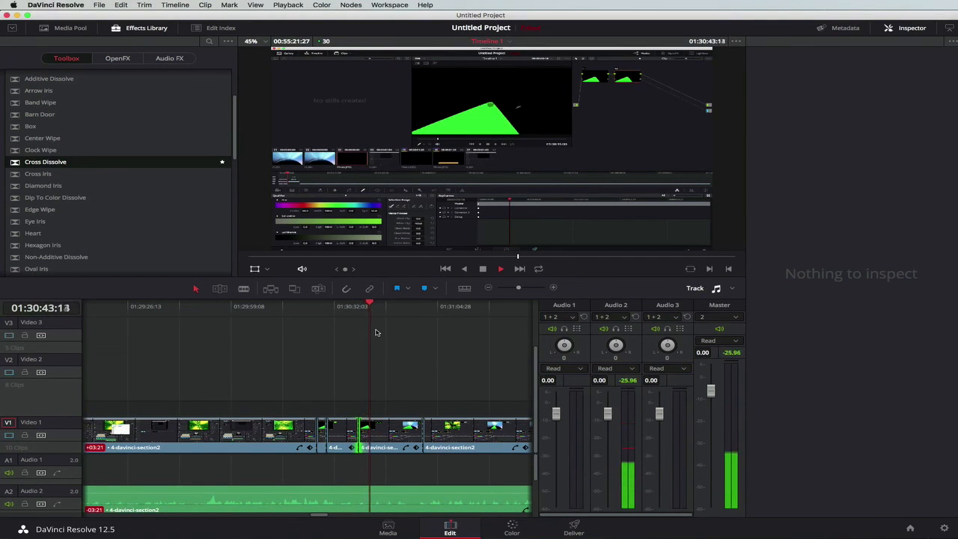
{"action": "key", "text": "space"}
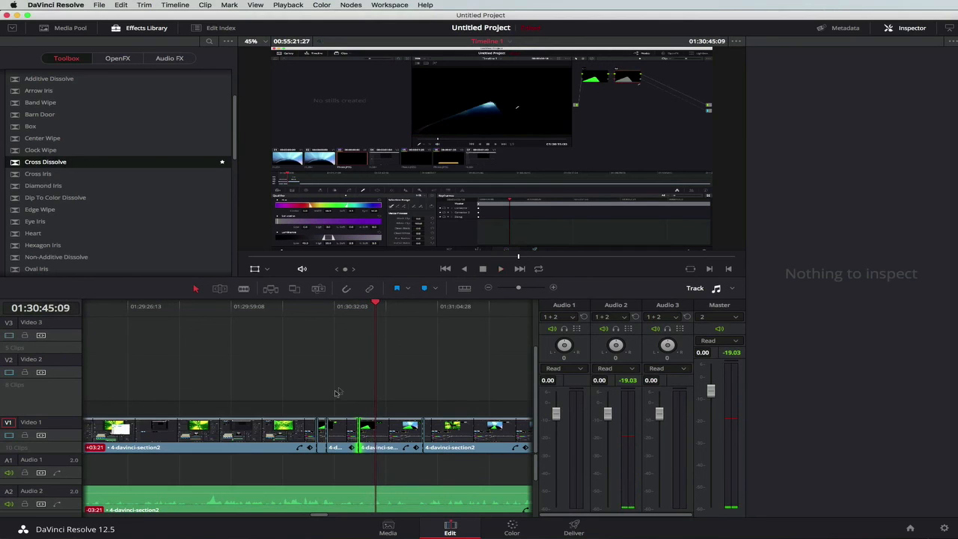
{"action": "left_click", "coordinate": [319, 310]}
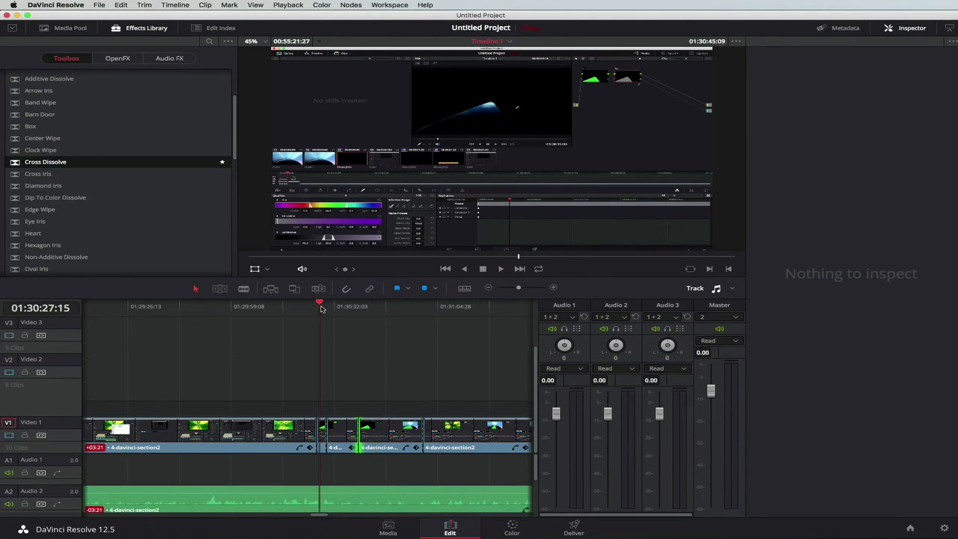
Review the zoomed node segments on the timeline from about 01:30:28 onward
{"action": "left_click", "coordinate": [321, 306]}
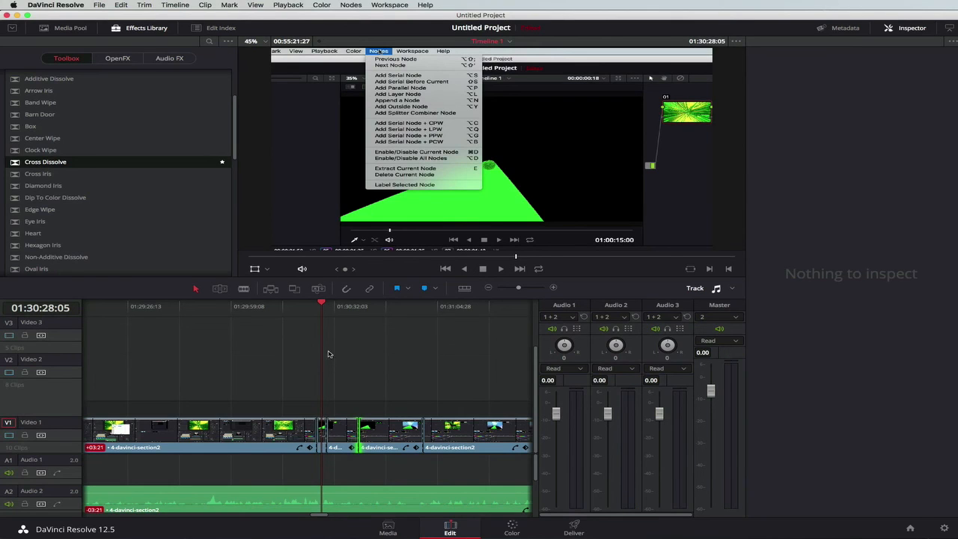
{"action": "left_click", "coordinate": [343, 306]}
{"action": "left_click", "coordinate": [349, 305]}
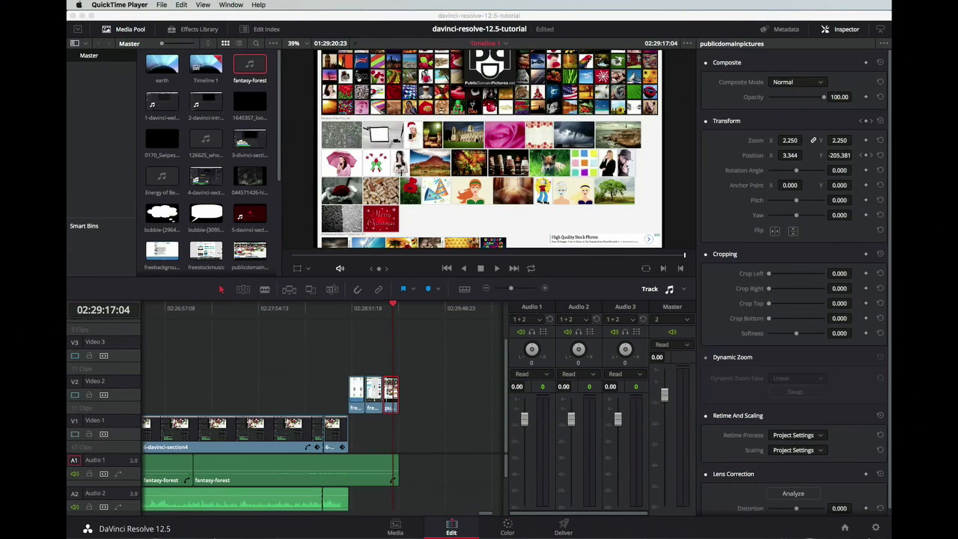
Switch to the Deliver page and choose the YouTube 720p render preset
{"action": "left_click", "coordinate": [564, 529]}
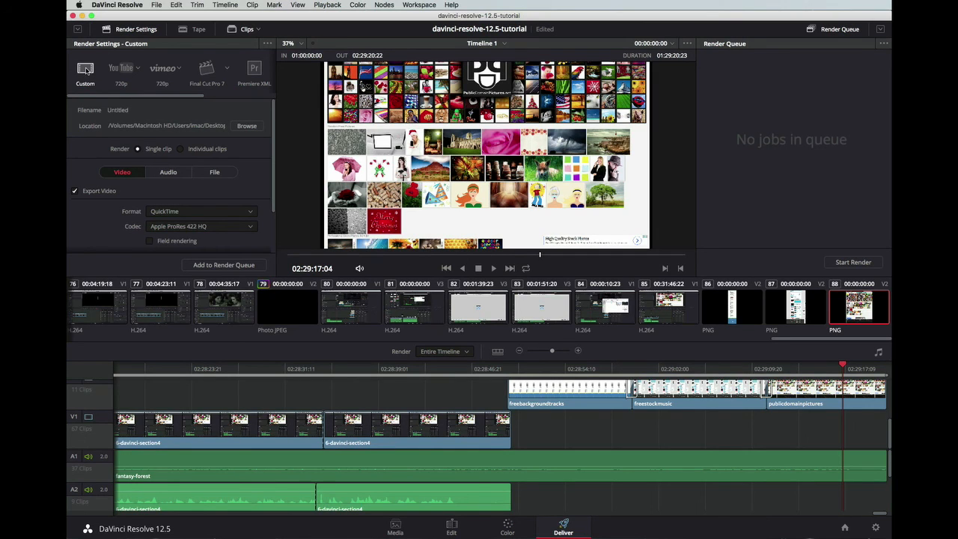
{"action": "left_click", "coordinate": [122, 68]}
{"action": "left_click", "coordinate": [157, 67]}
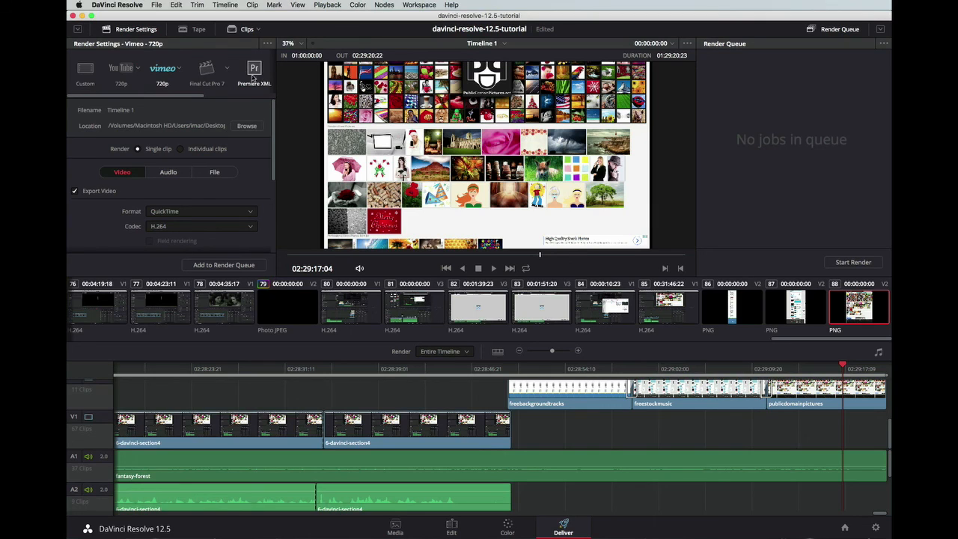
{"action": "left_click", "coordinate": [120, 70]}
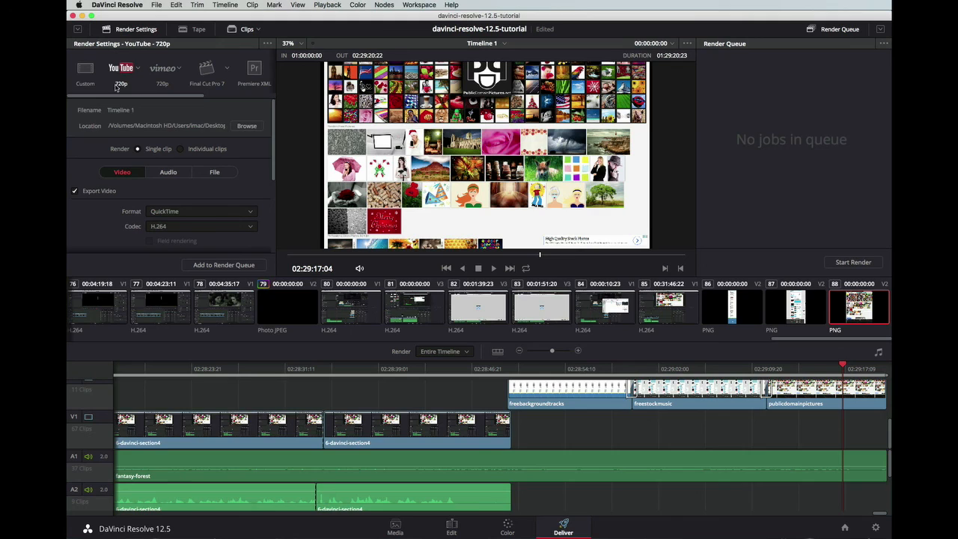
Set the render's custom file name to "youtube-export" and look through the remaining file options
{"action": "left_click", "coordinate": [215, 172]}
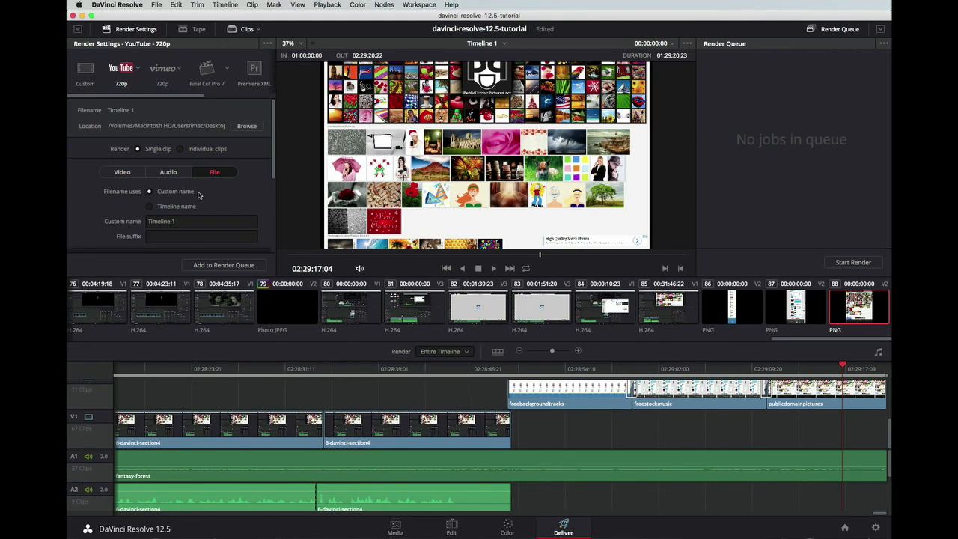
{"action": "left_click", "coordinate": [179, 220]}
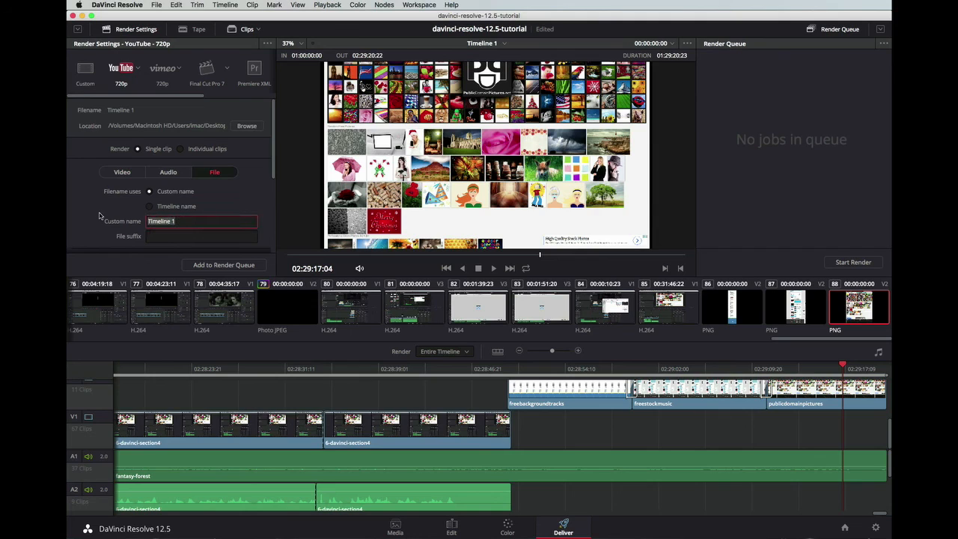
{"action": "type", "text": "youtube-export"}
{"action": "key", "text": "Return"}
{"action": "scroll", "coordinate": [256, 204], "scroll_direction": "down", "scroll_amount": 3}
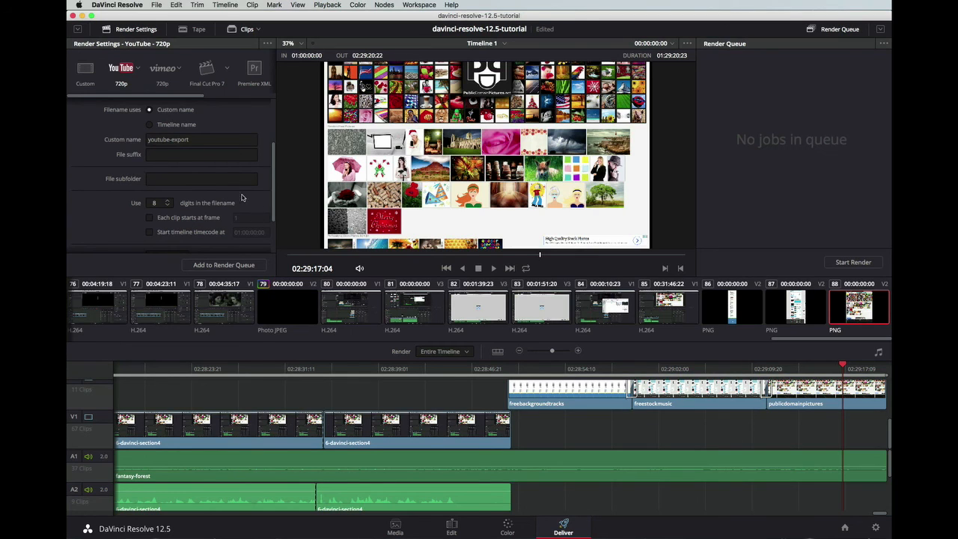
{"action": "scroll", "coordinate": [208, 184], "scroll_direction": "up", "scroll_amount": 3}
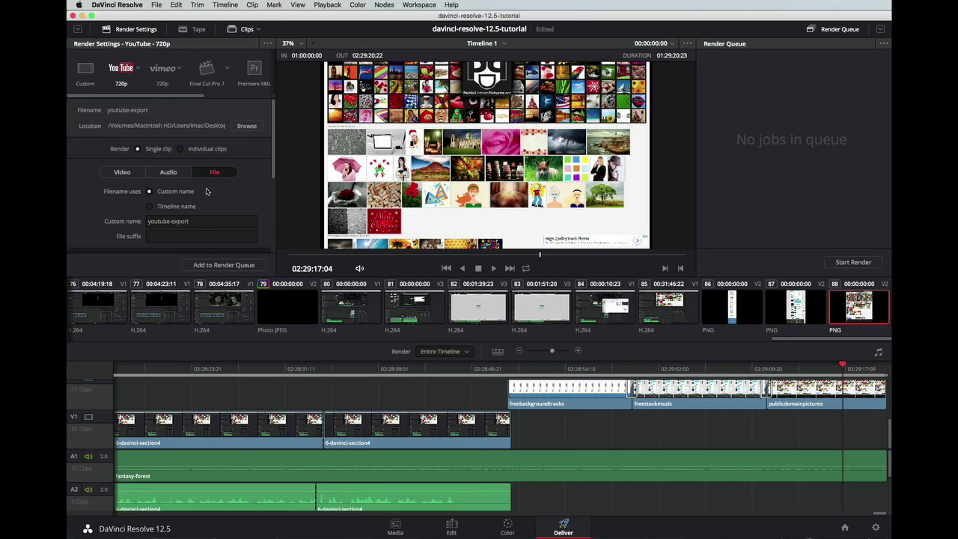
Set the export video resolution to 720 x 480 NTSC DV
{"action": "left_click", "coordinate": [122, 171]}
{"action": "scroll", "coordinate": [252, 200], "scroll_direction": "down", "scroll_amount": 2}
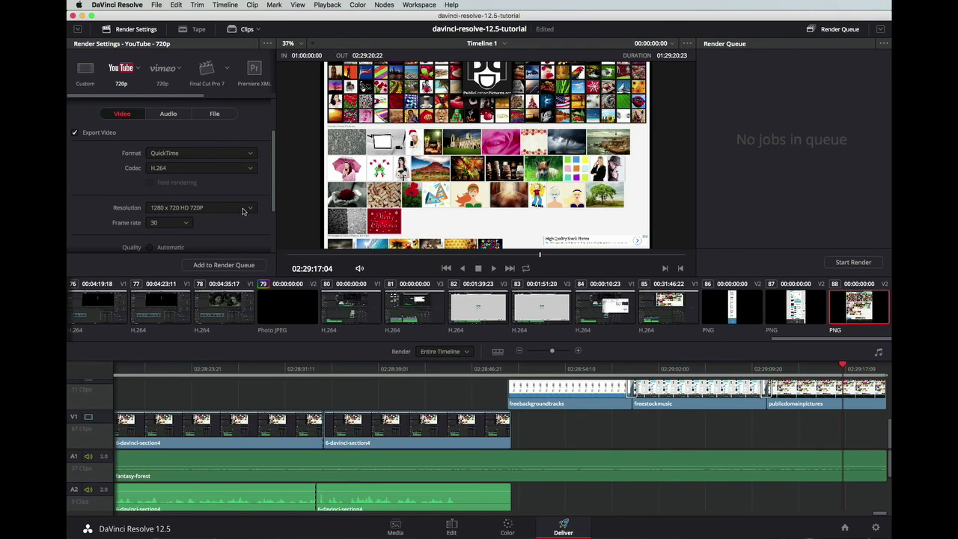
{"action": "left_click", "coordinate": [243, 212]}
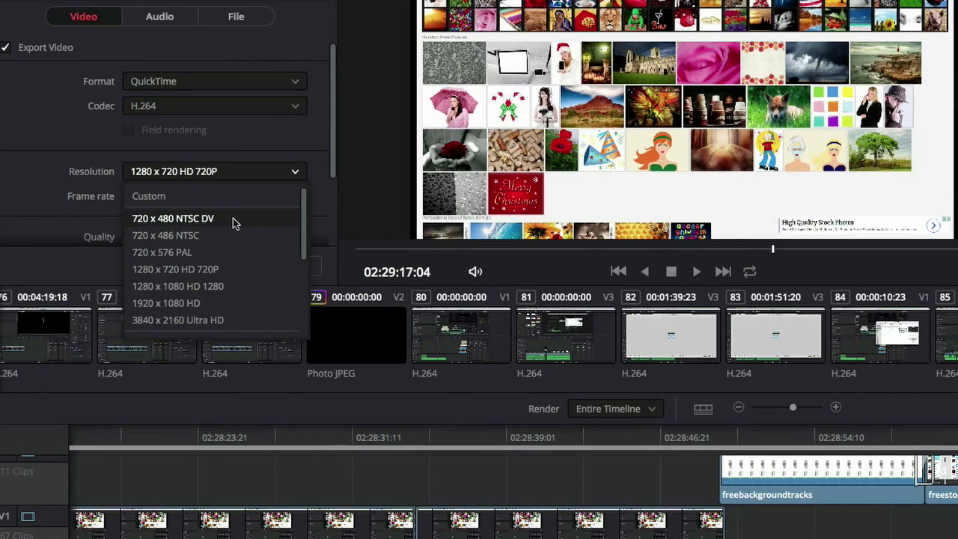
{"action": "left_click", "coordinate": [233, 218]}
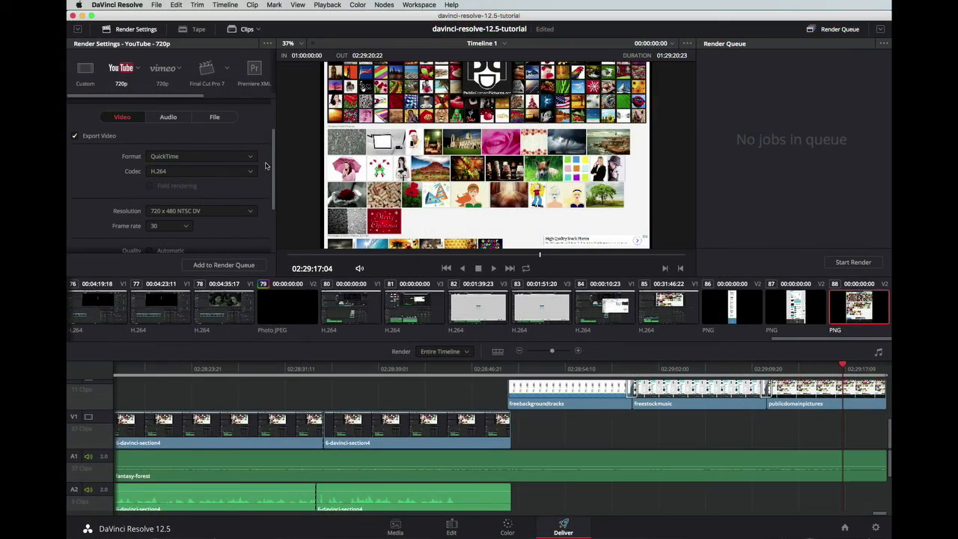
Check the video quality settings, add the entire timeline to the render queue, and start the render
{"action": "scroll", "coordinate": [264, 175], "scroll_direction": "down", "scroll_amount": 5}
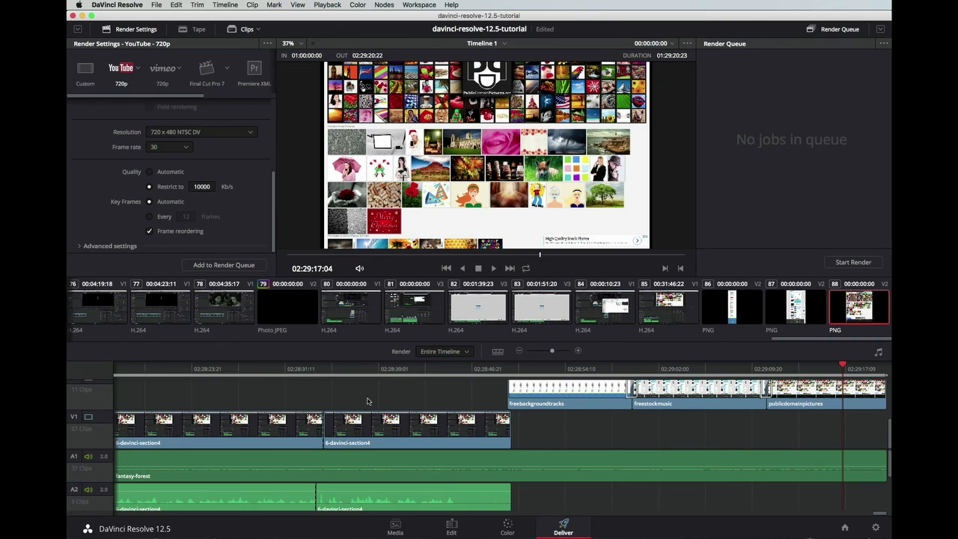
{"action": "left_click", "coordinate": [214, 265]}
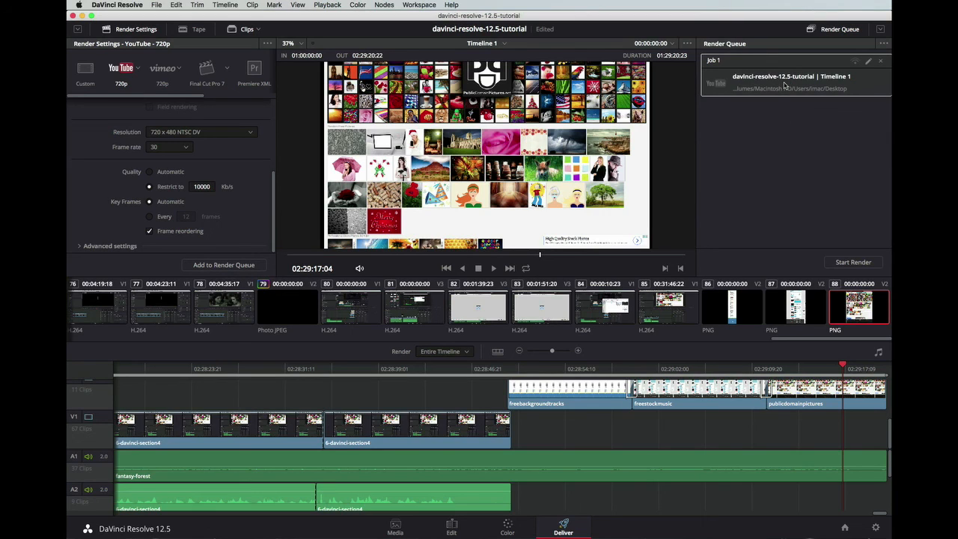
{"action": "left_click", "coordinate": [854, 263]}
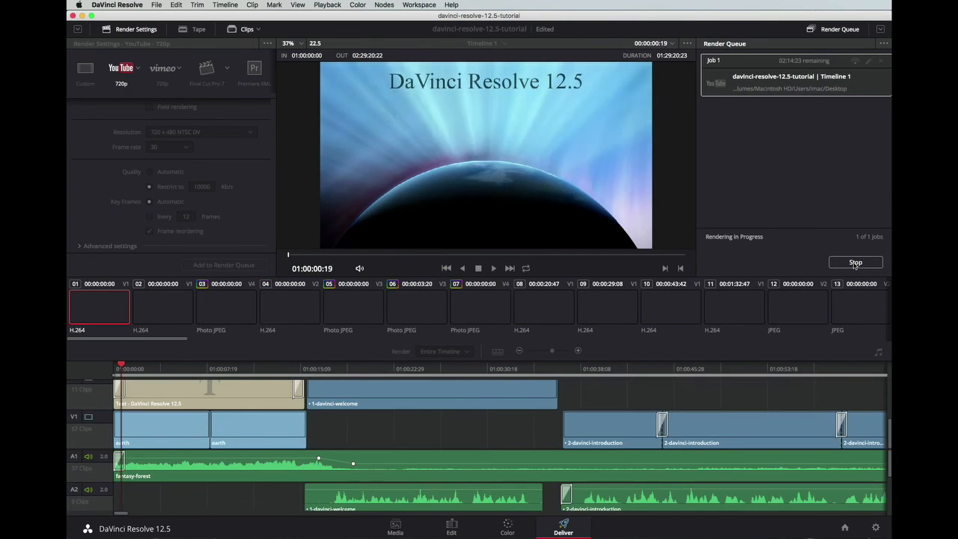